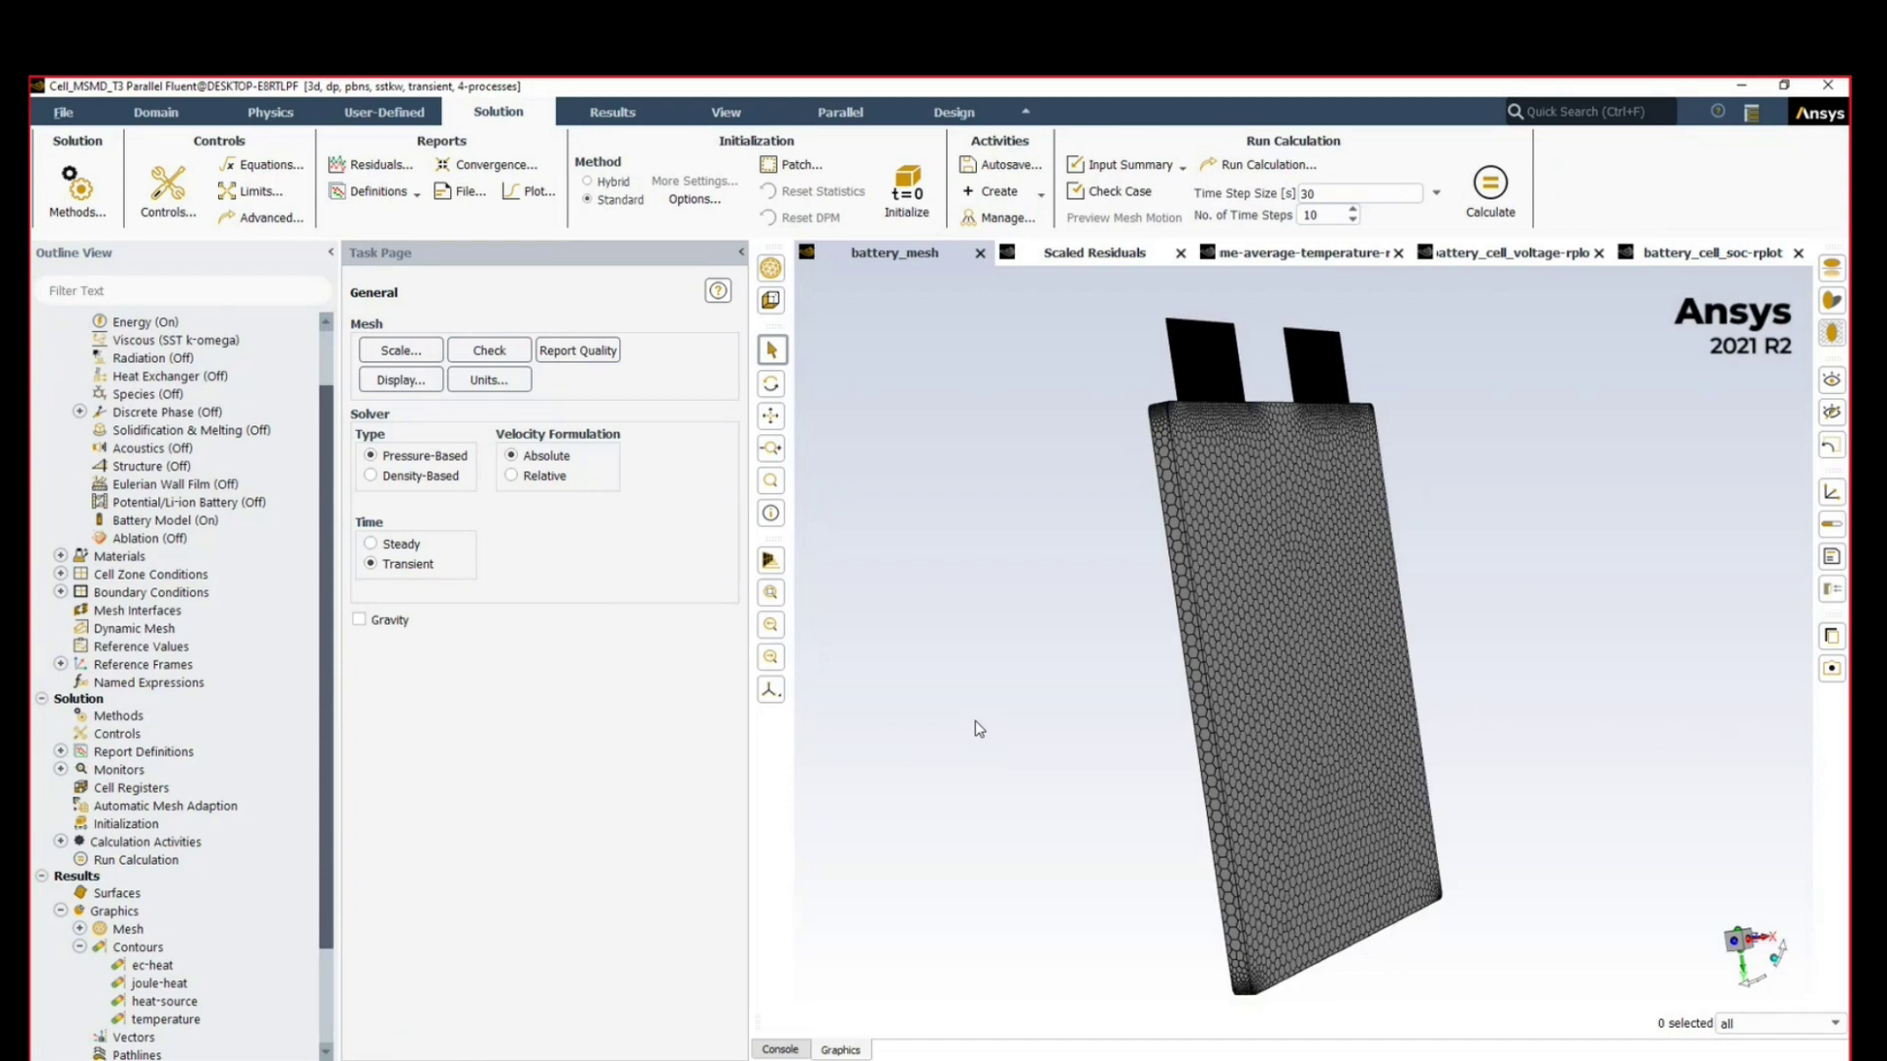
Step: Orbit and zoom the battery mesh to inspect it
mouse_move(1003, 725)
left_mouse_down()
mouse_move(1361, 709)
mouse_move(1391, 740)
mouse_move(1412, 729)
left_mouse_up()
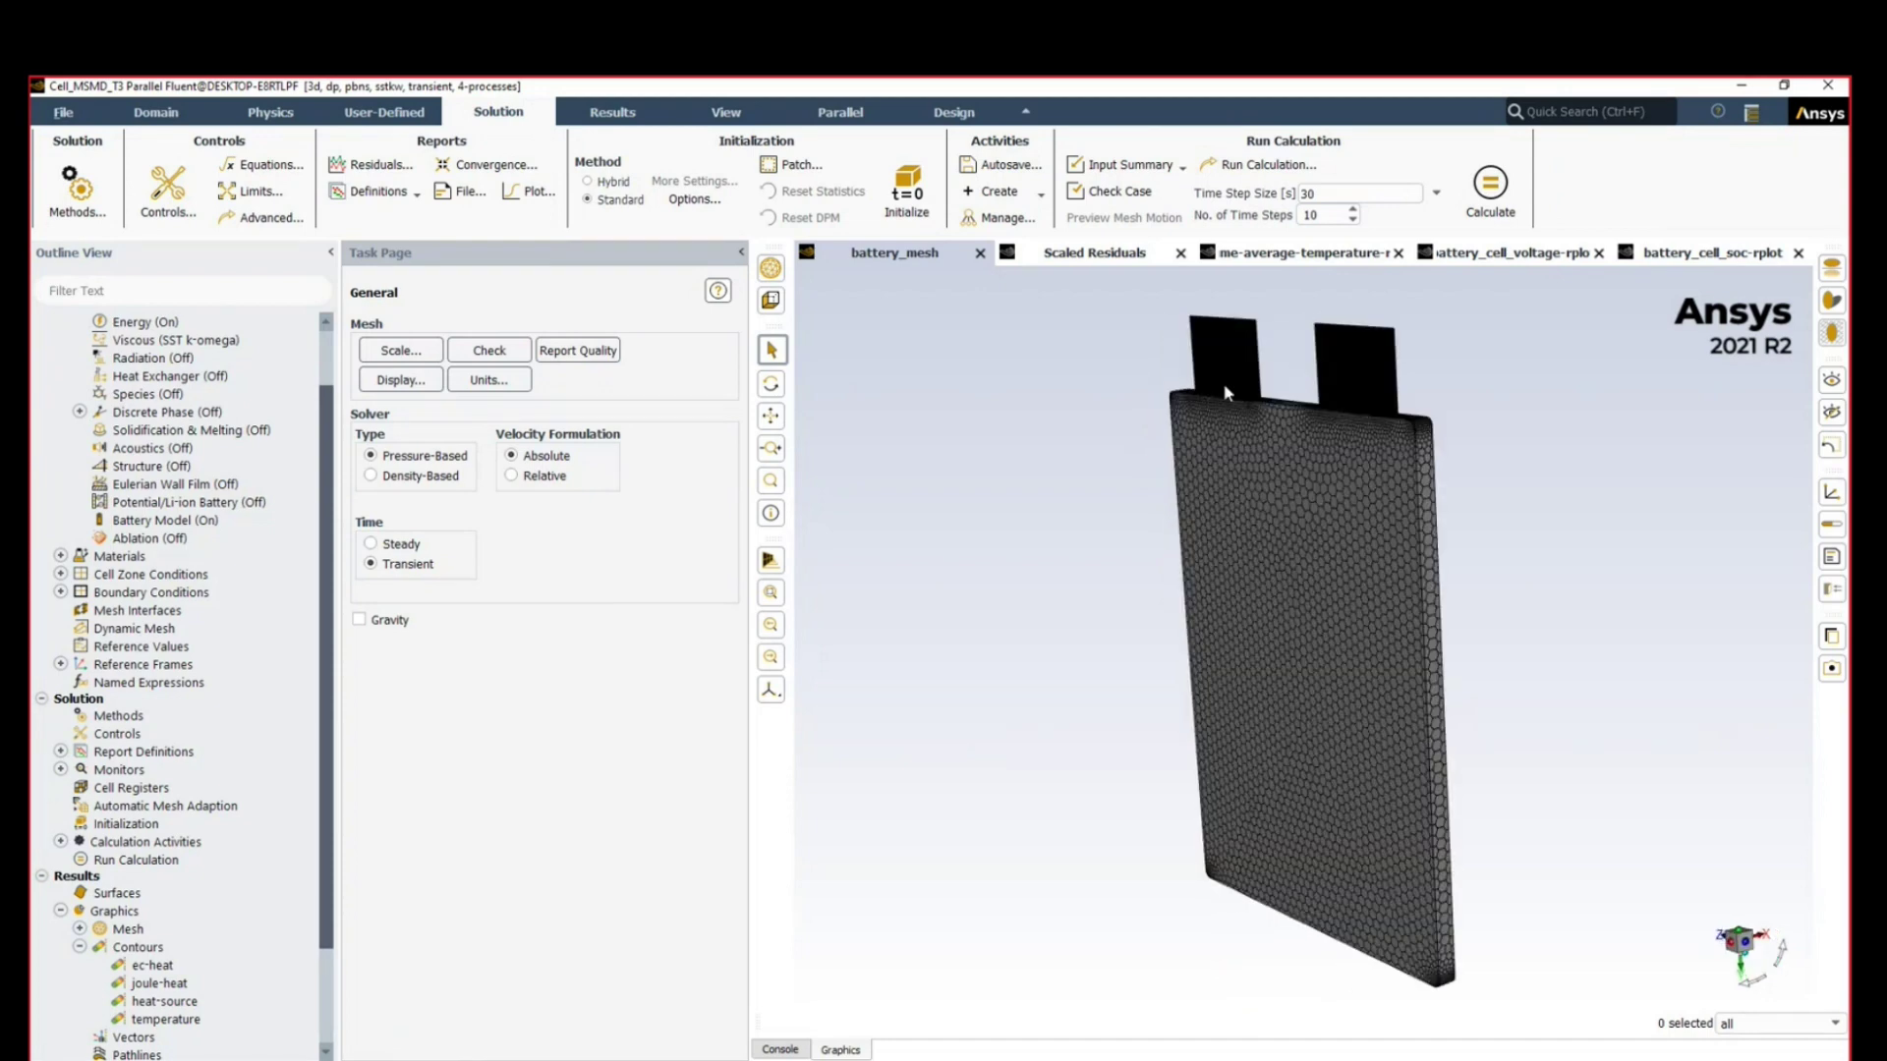
left_click_drag(1229, 395, 1241, 352)
scroll(1338, 385, "up", 5)
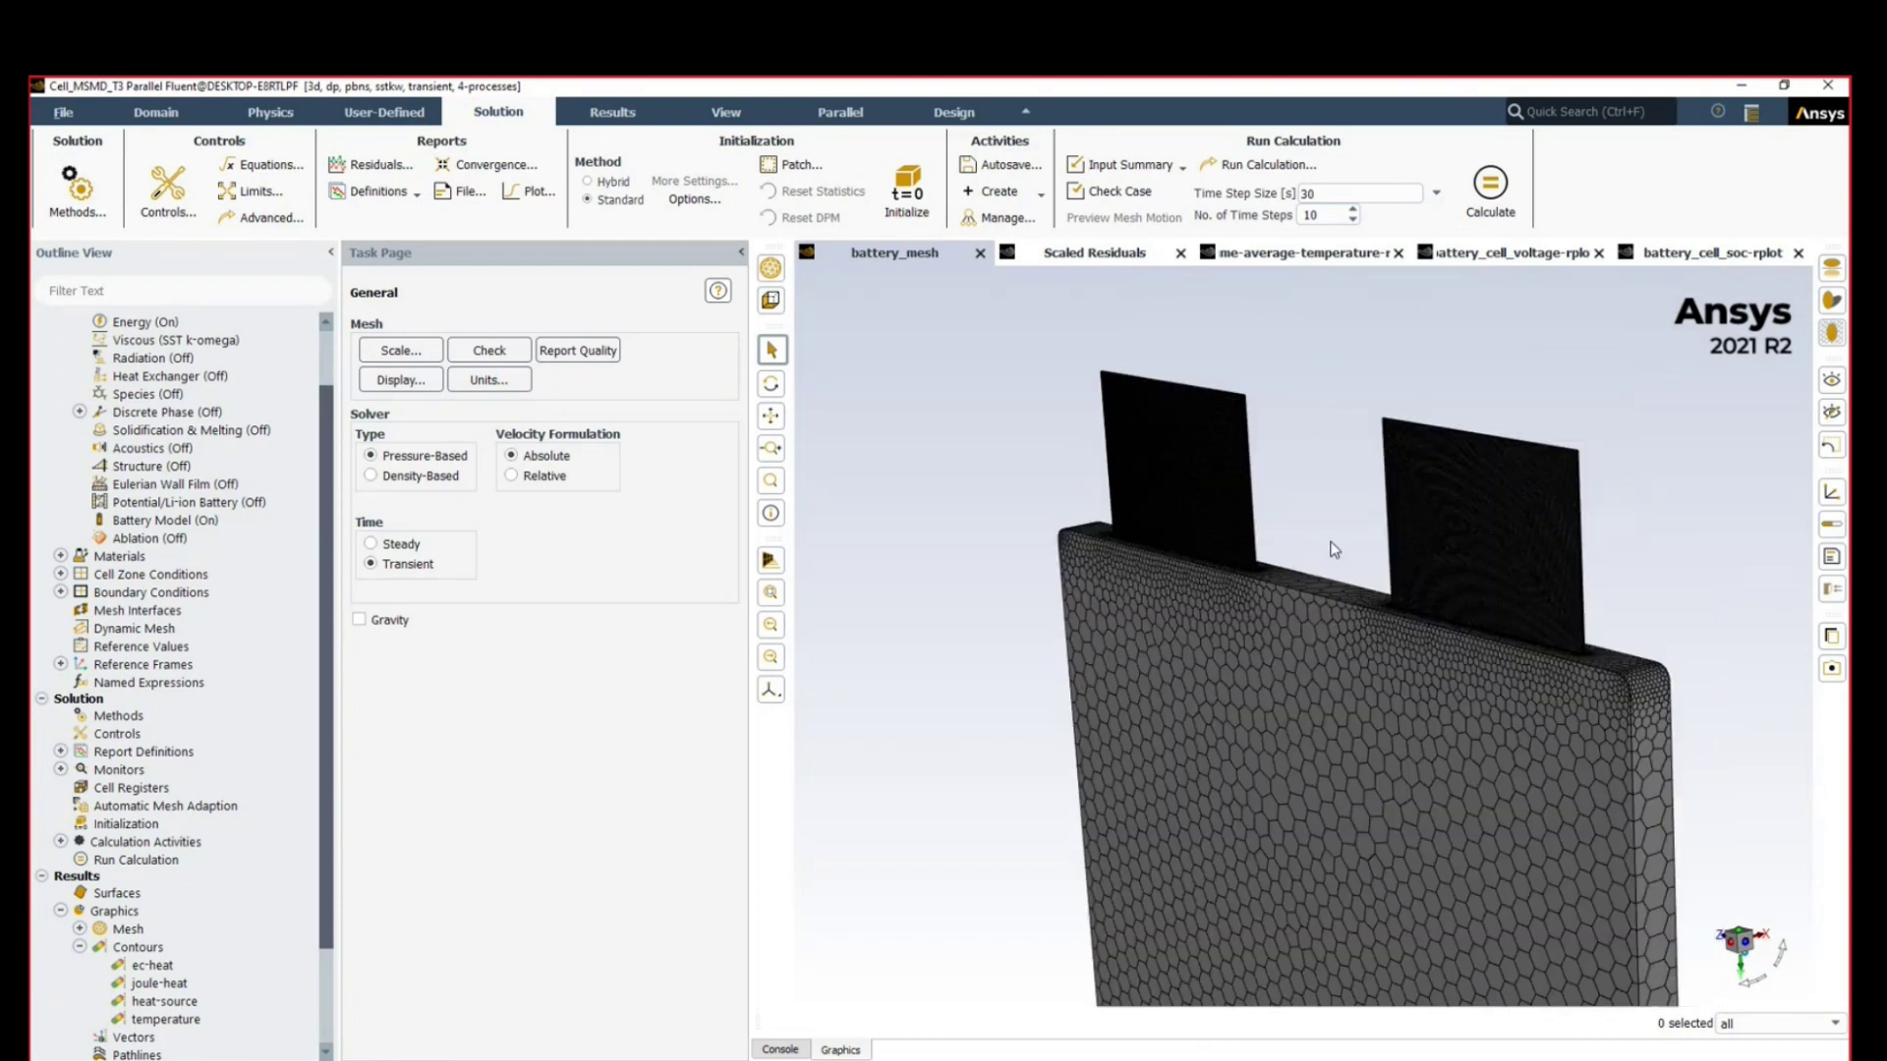
mouse_move(1607, 572)
left_mouse_down()
mouse_move(1630, 706)
mouse_move(1500, 645)
mouse_move(1639, 676)
left_mouse_up()
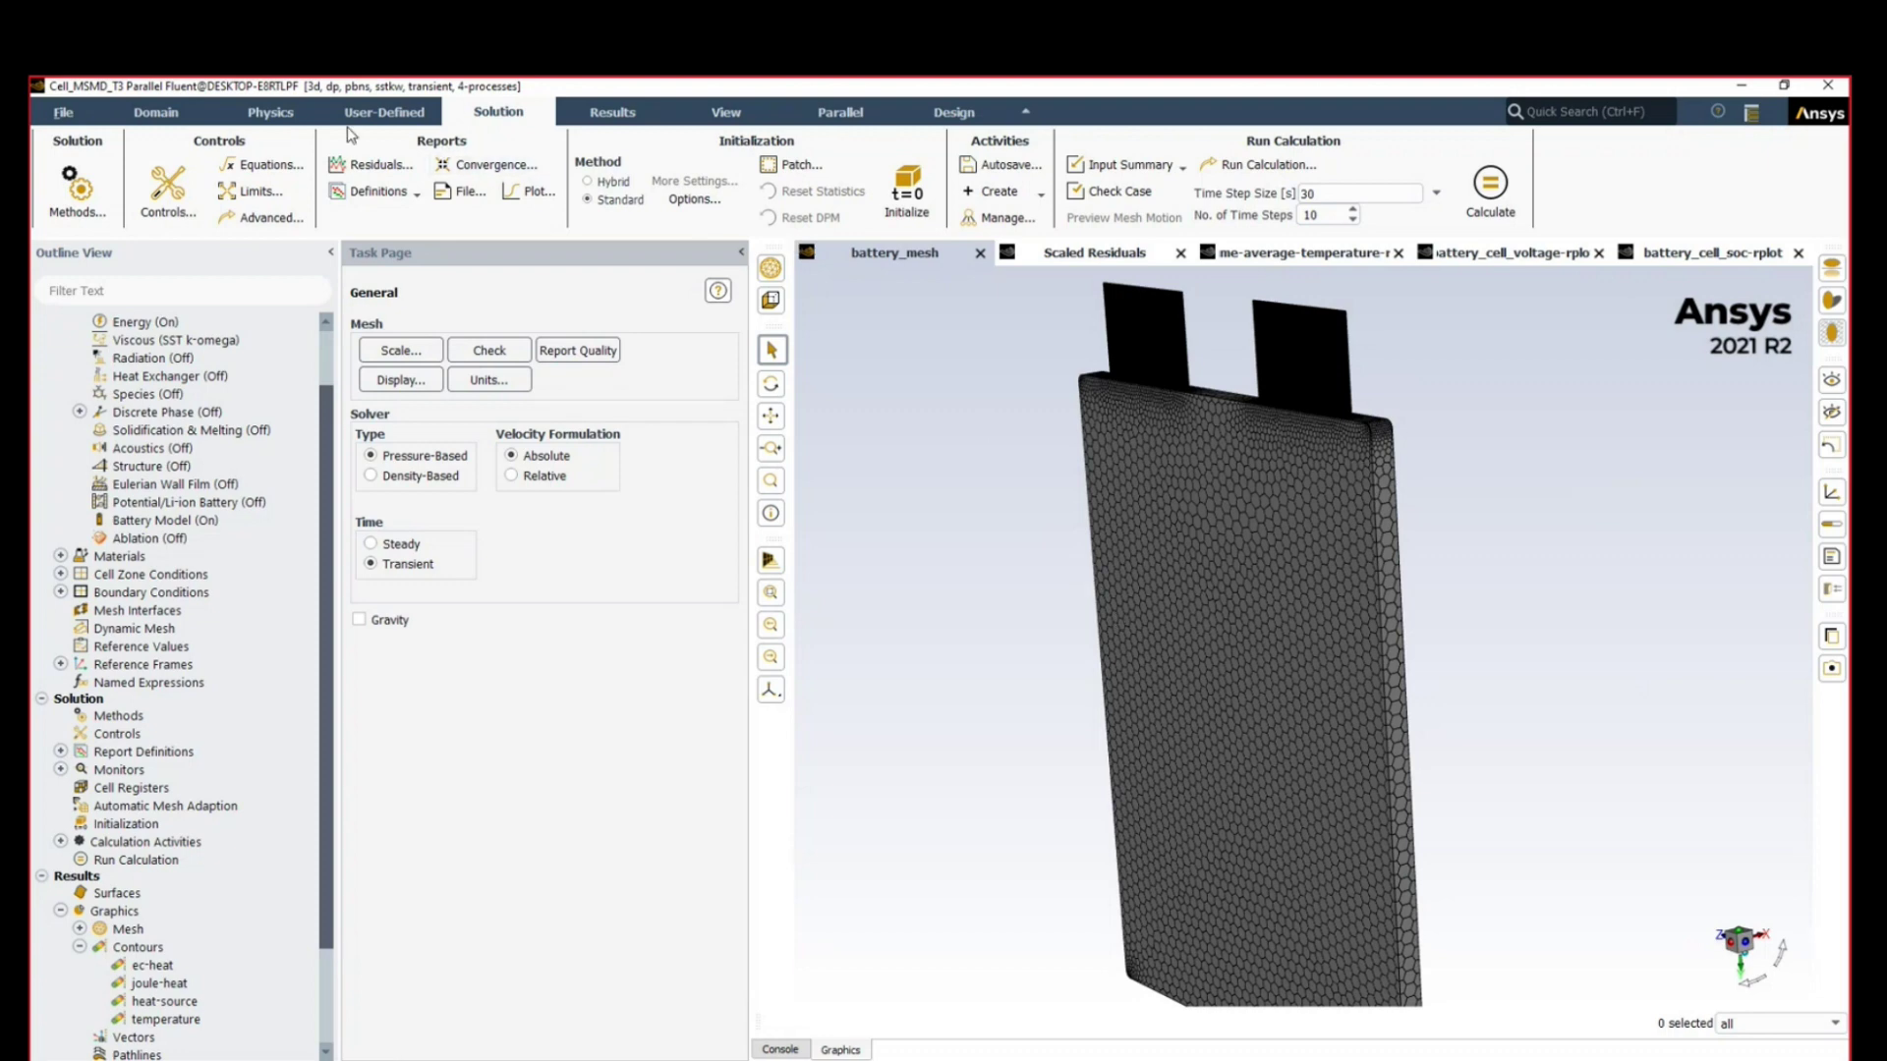
Step: Turn the Battery Model on and view its Model Options: MSMD with Equivalent Circuit Model
left_click(273, 115)
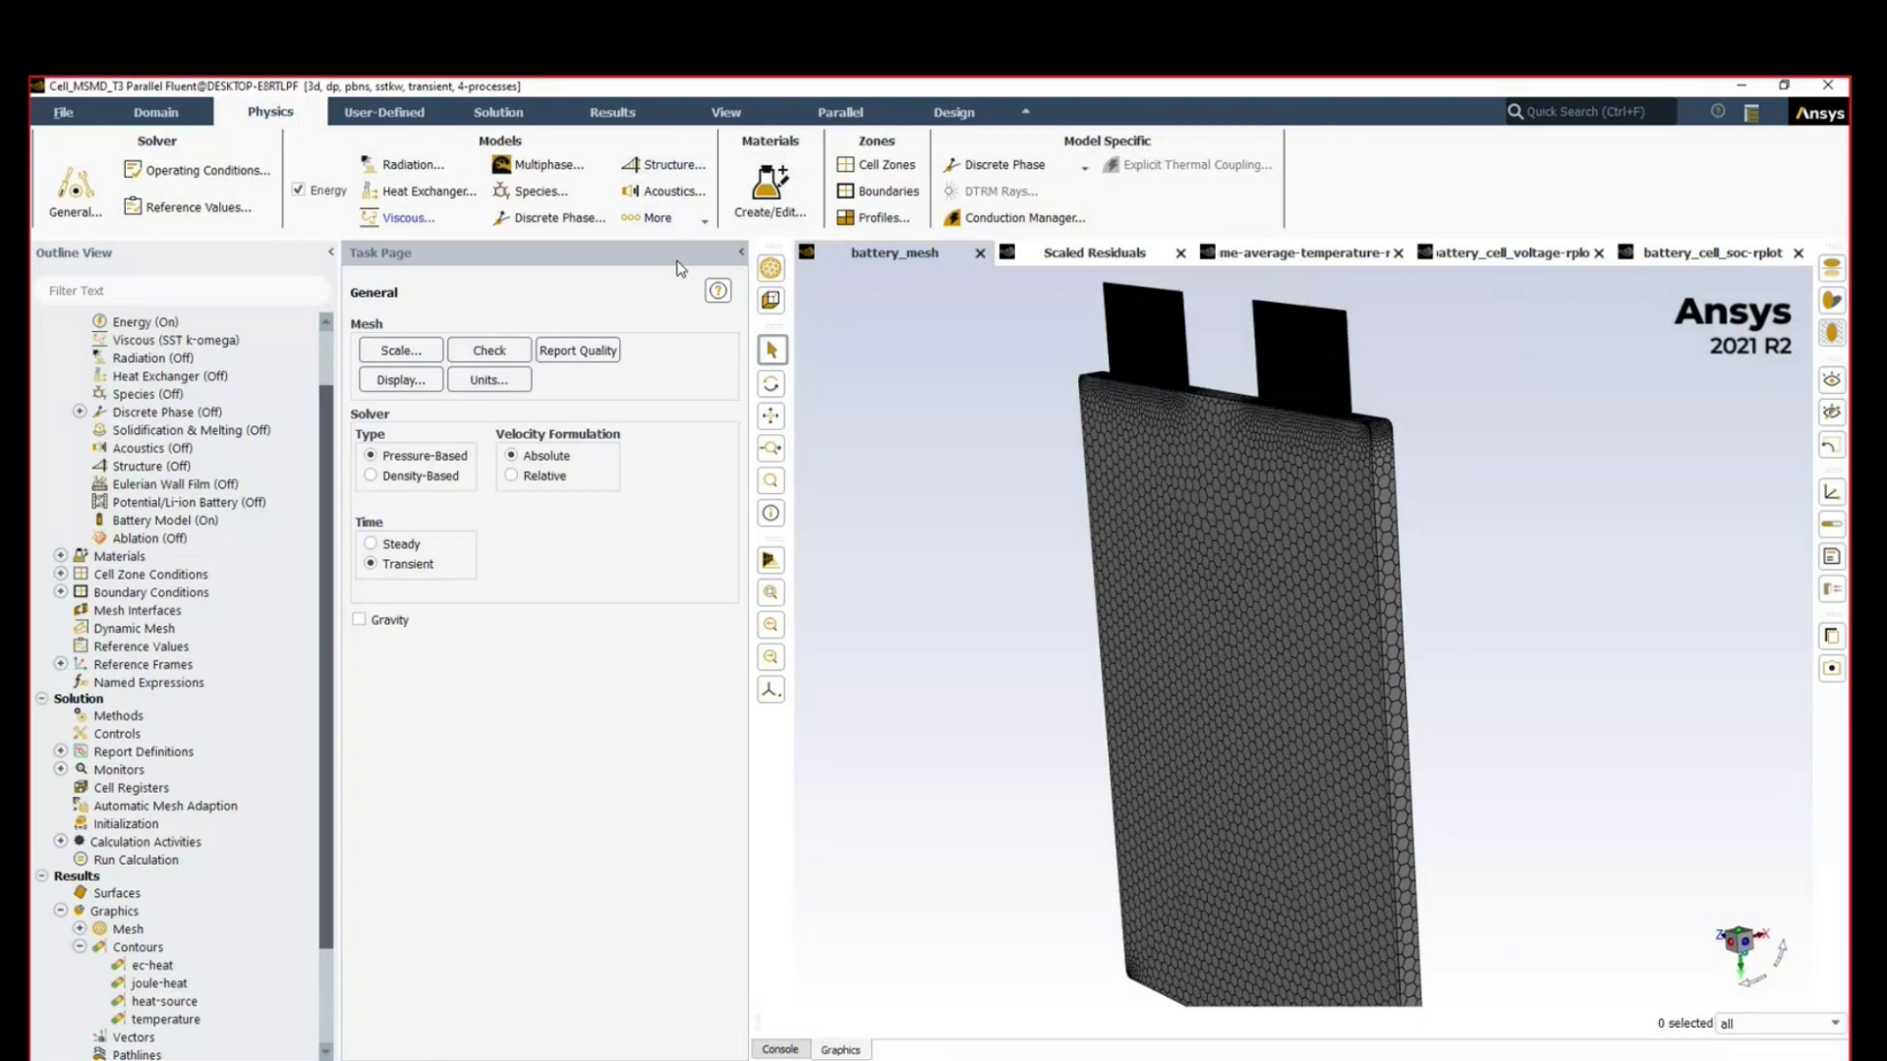
left_click(685, 224)
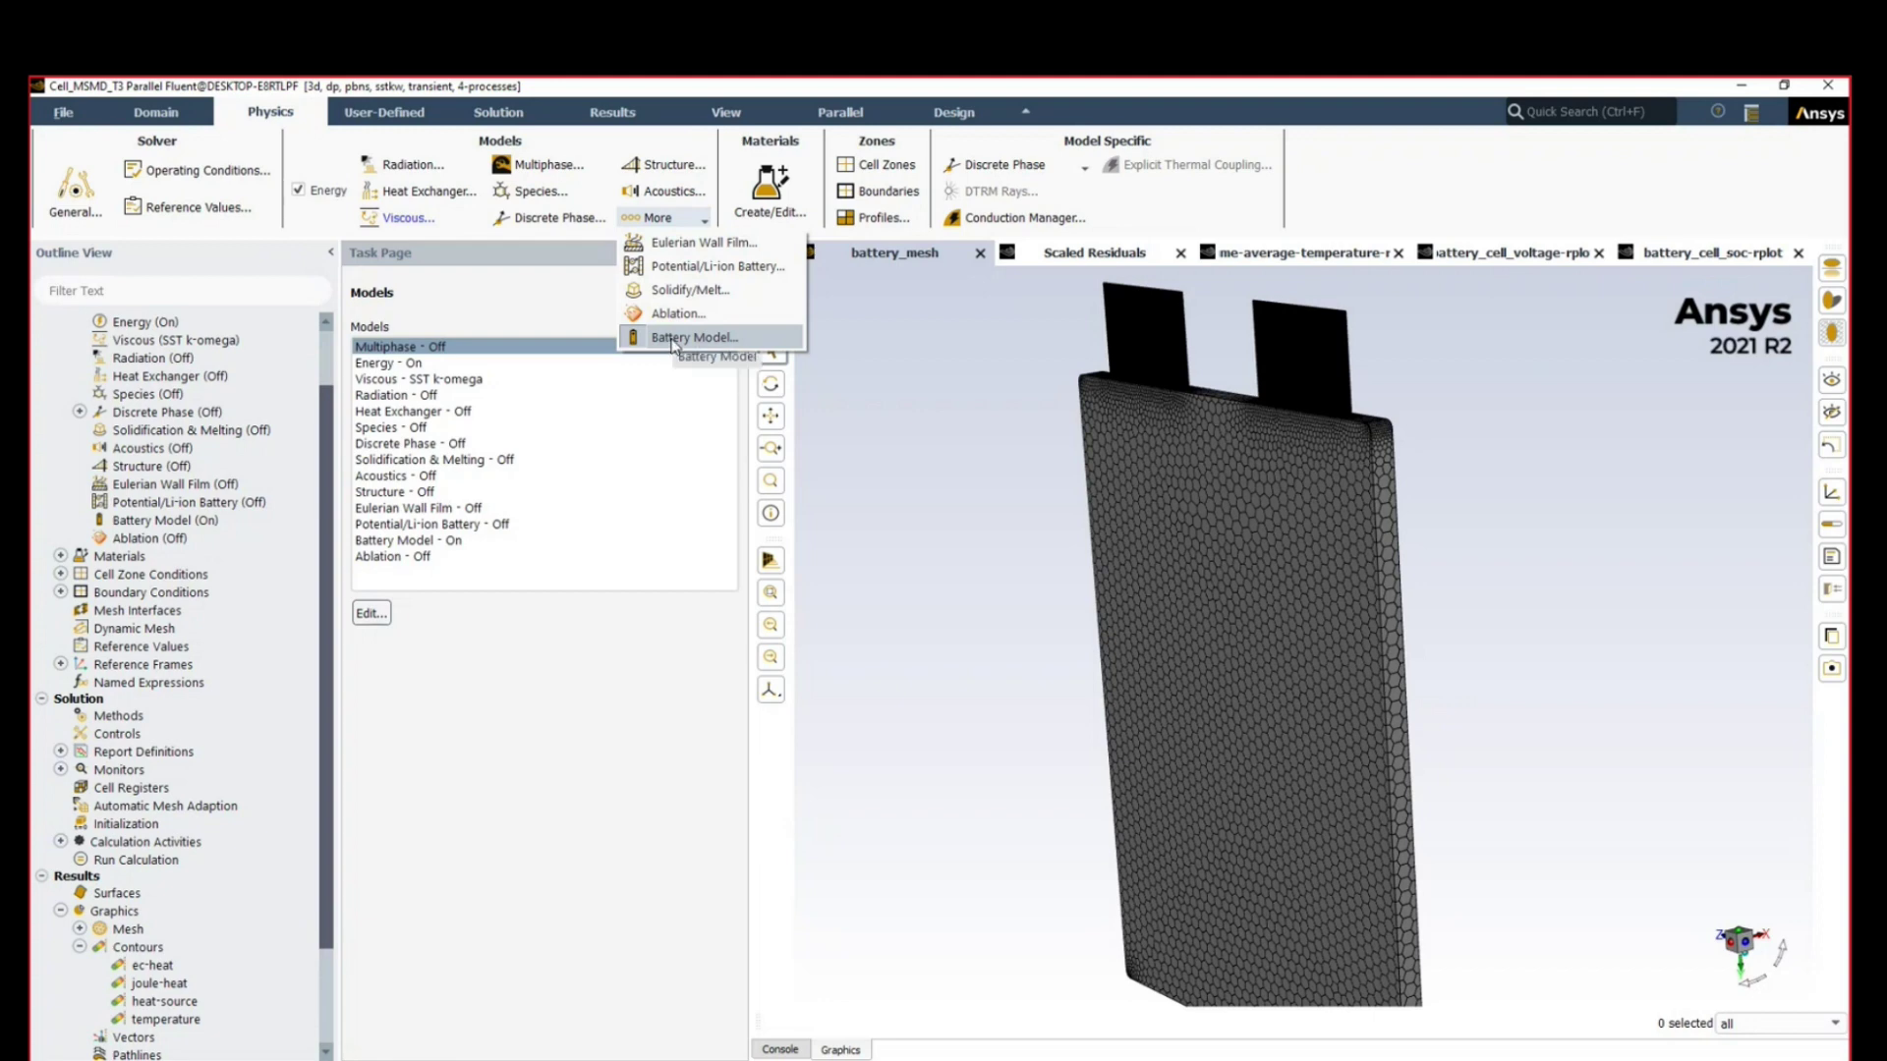
left_click(510, 312)
left_click(462, 540)
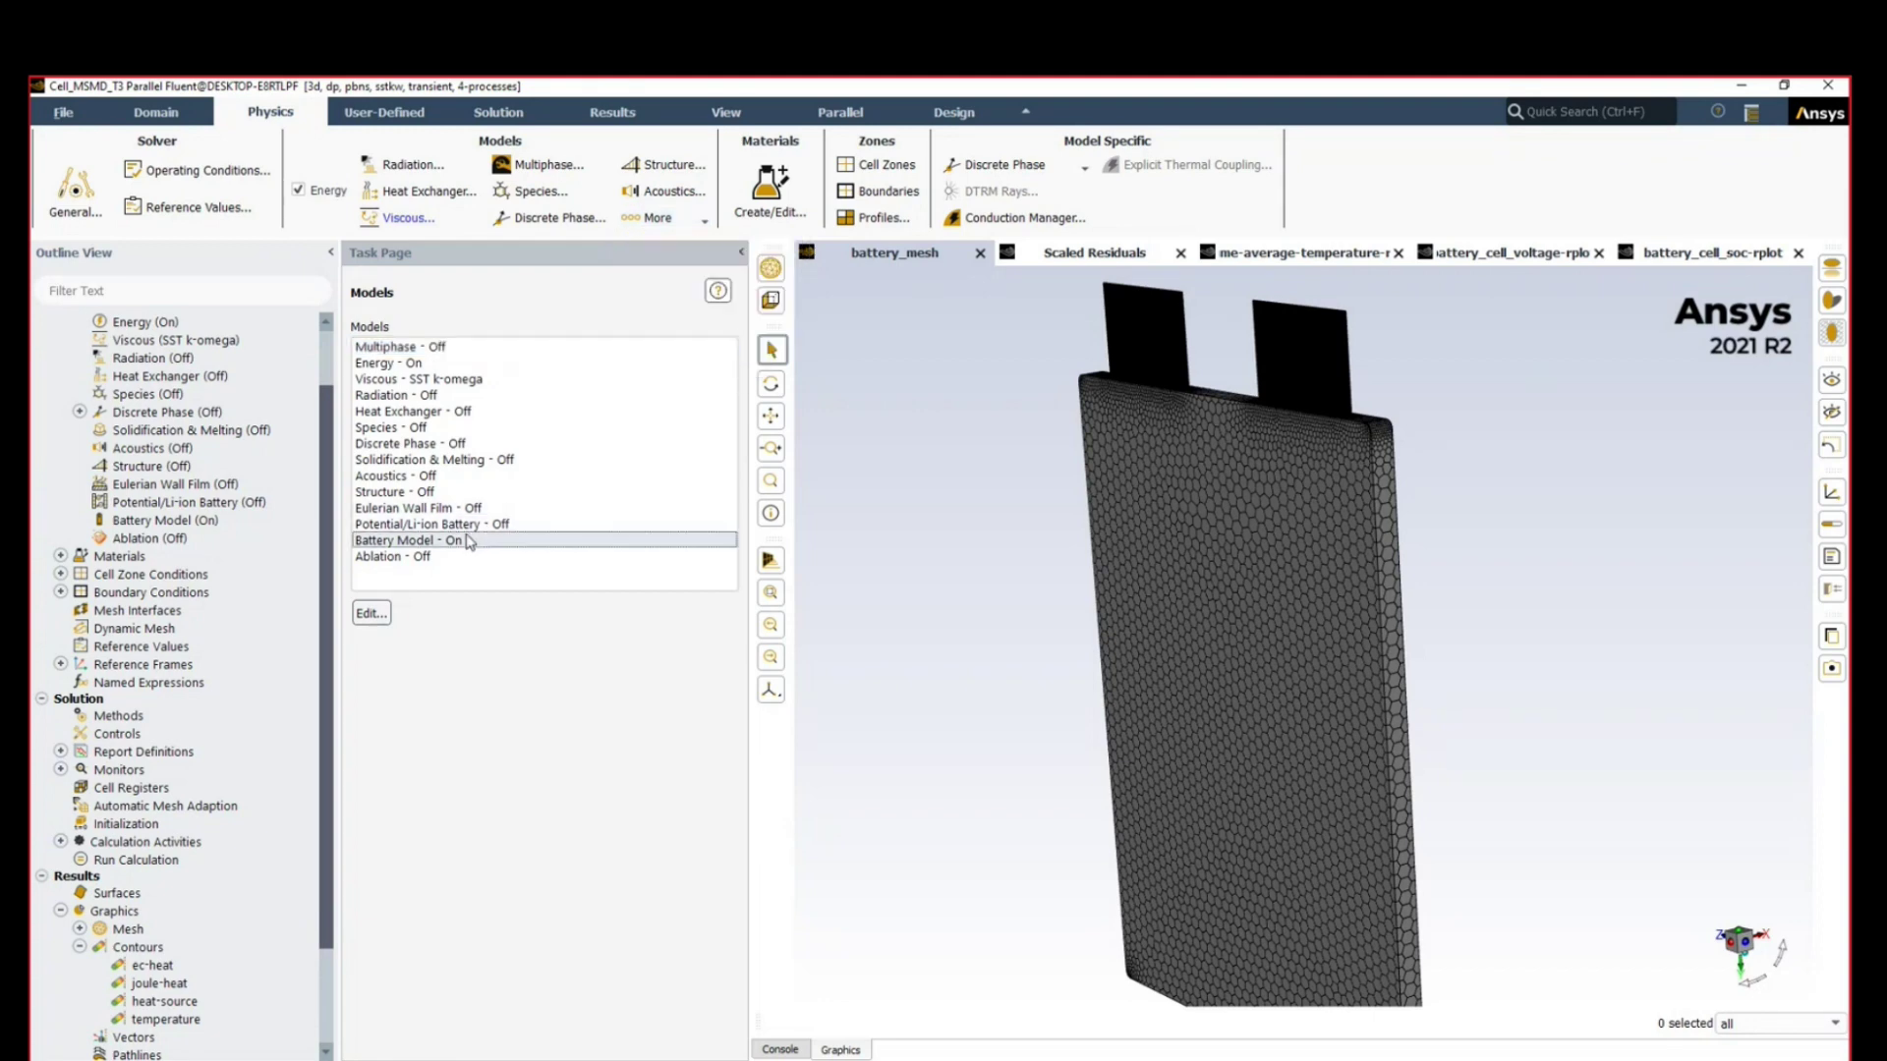
left_click(469, 543)
left_click(371, 613)
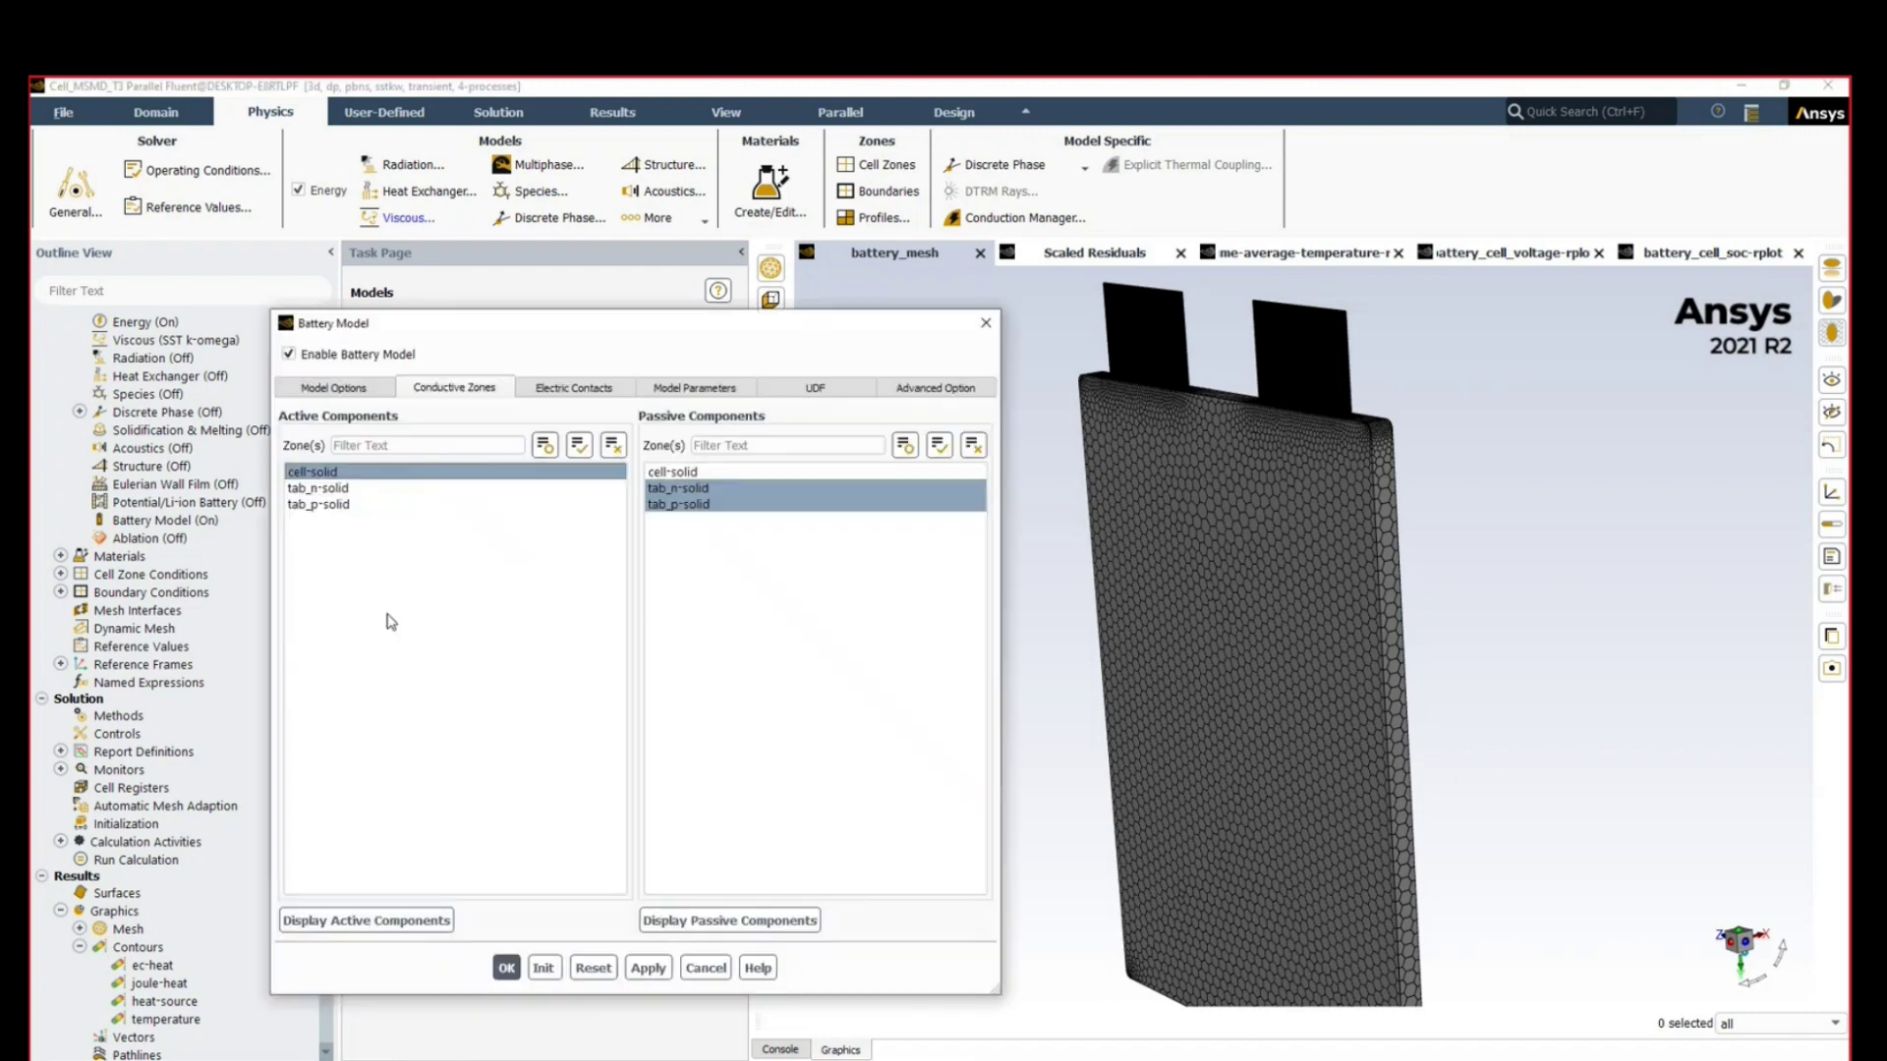
left_click(371, 392)
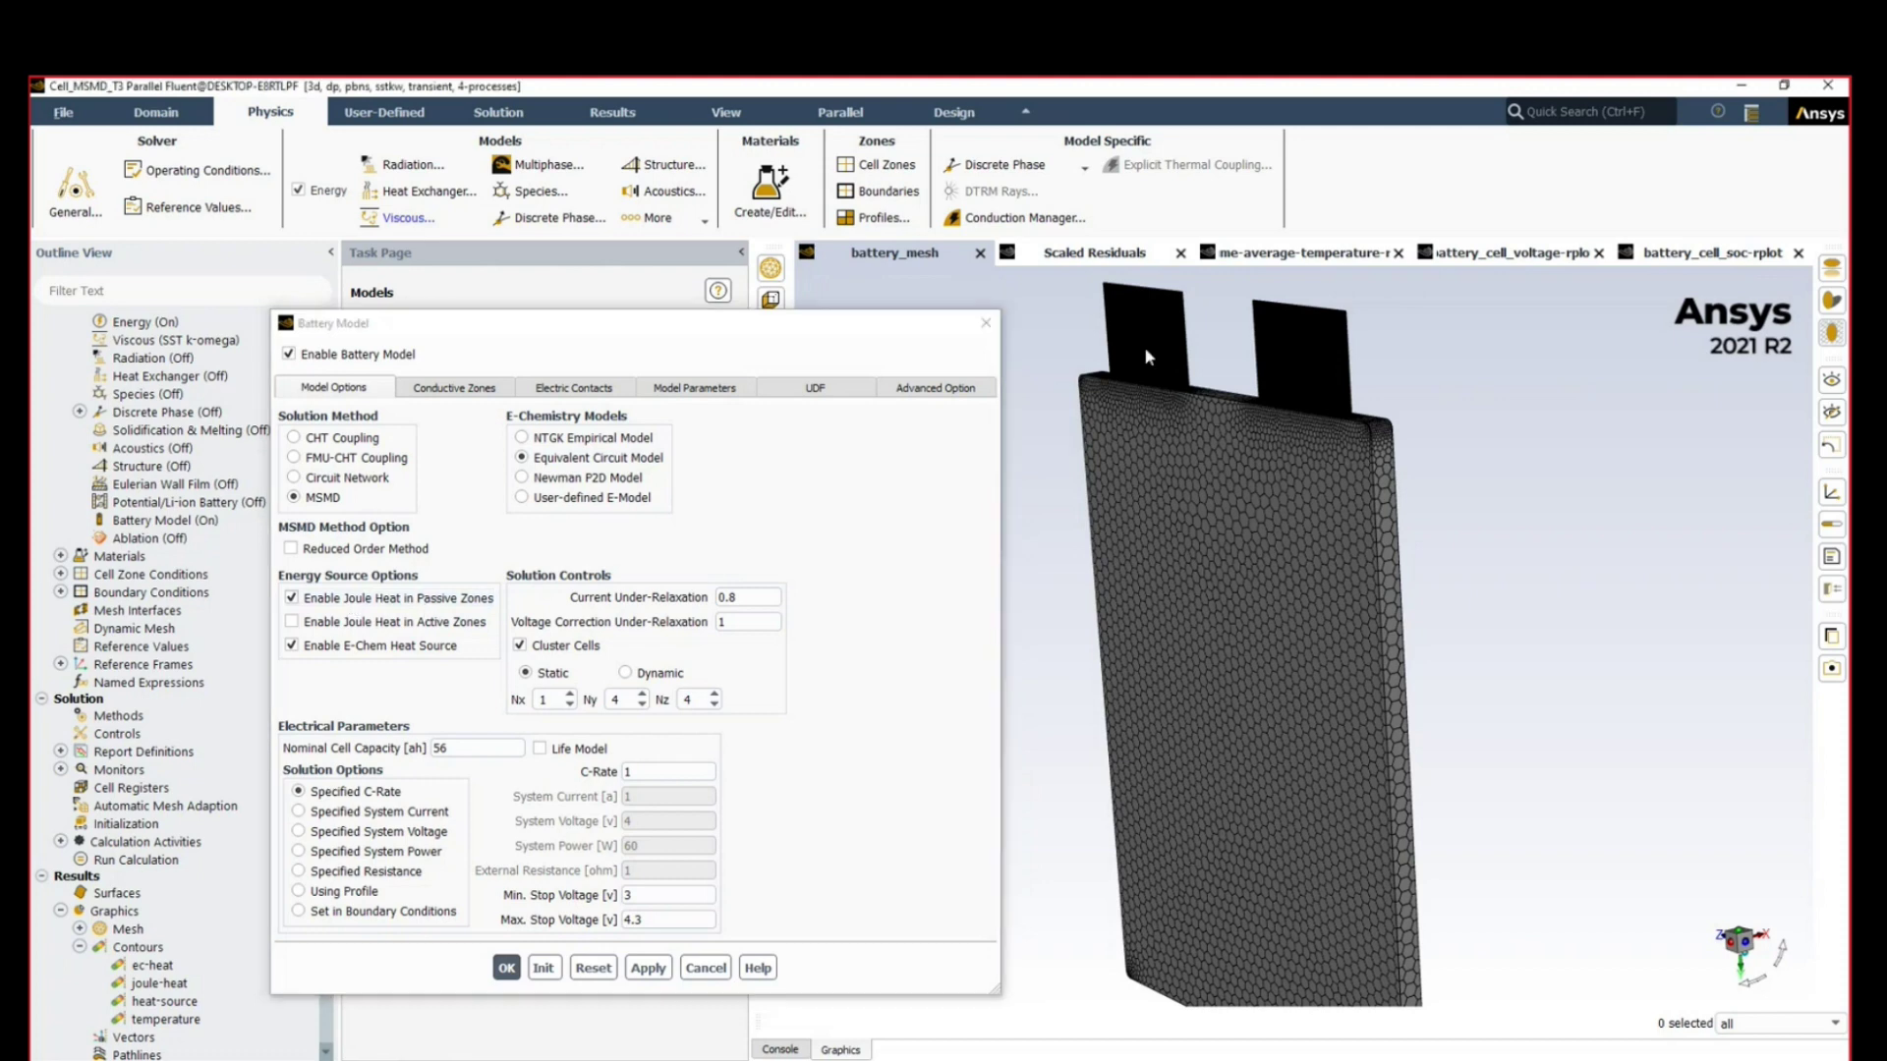
left_click(1328, 348)
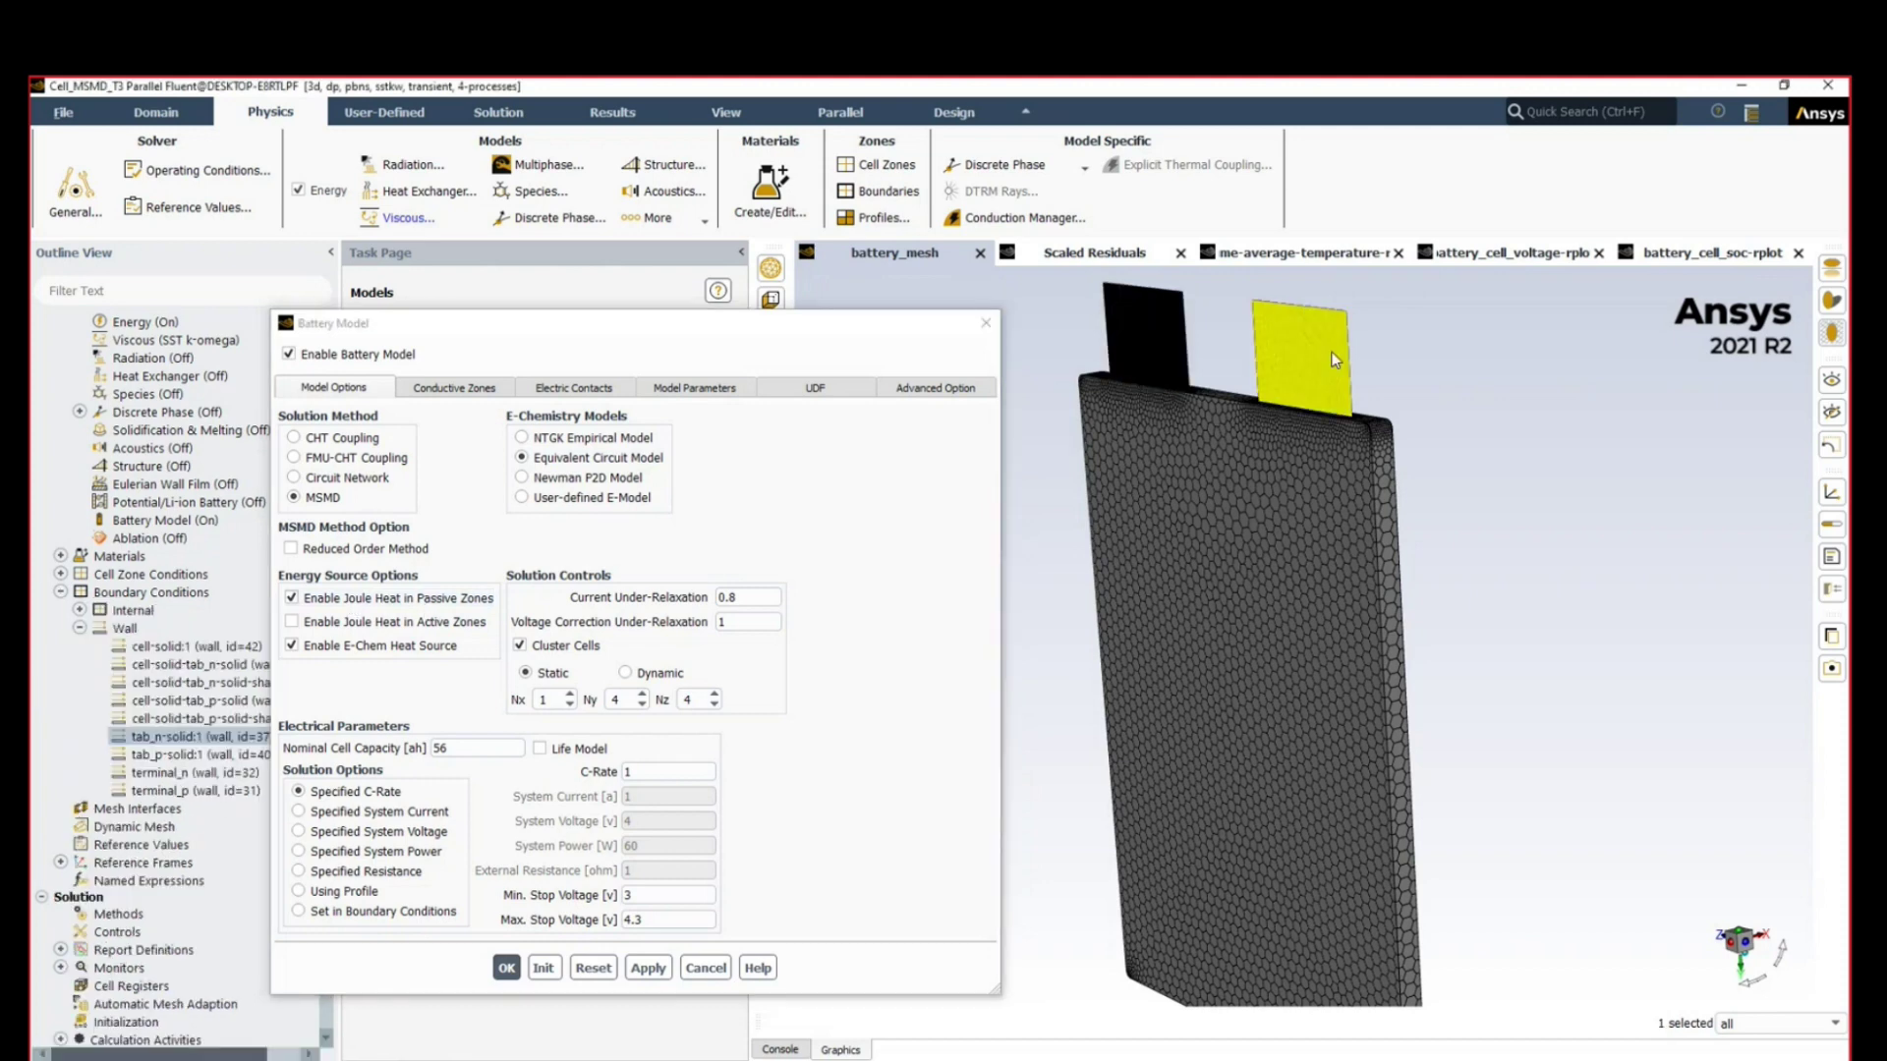
left_click(1168, 332)
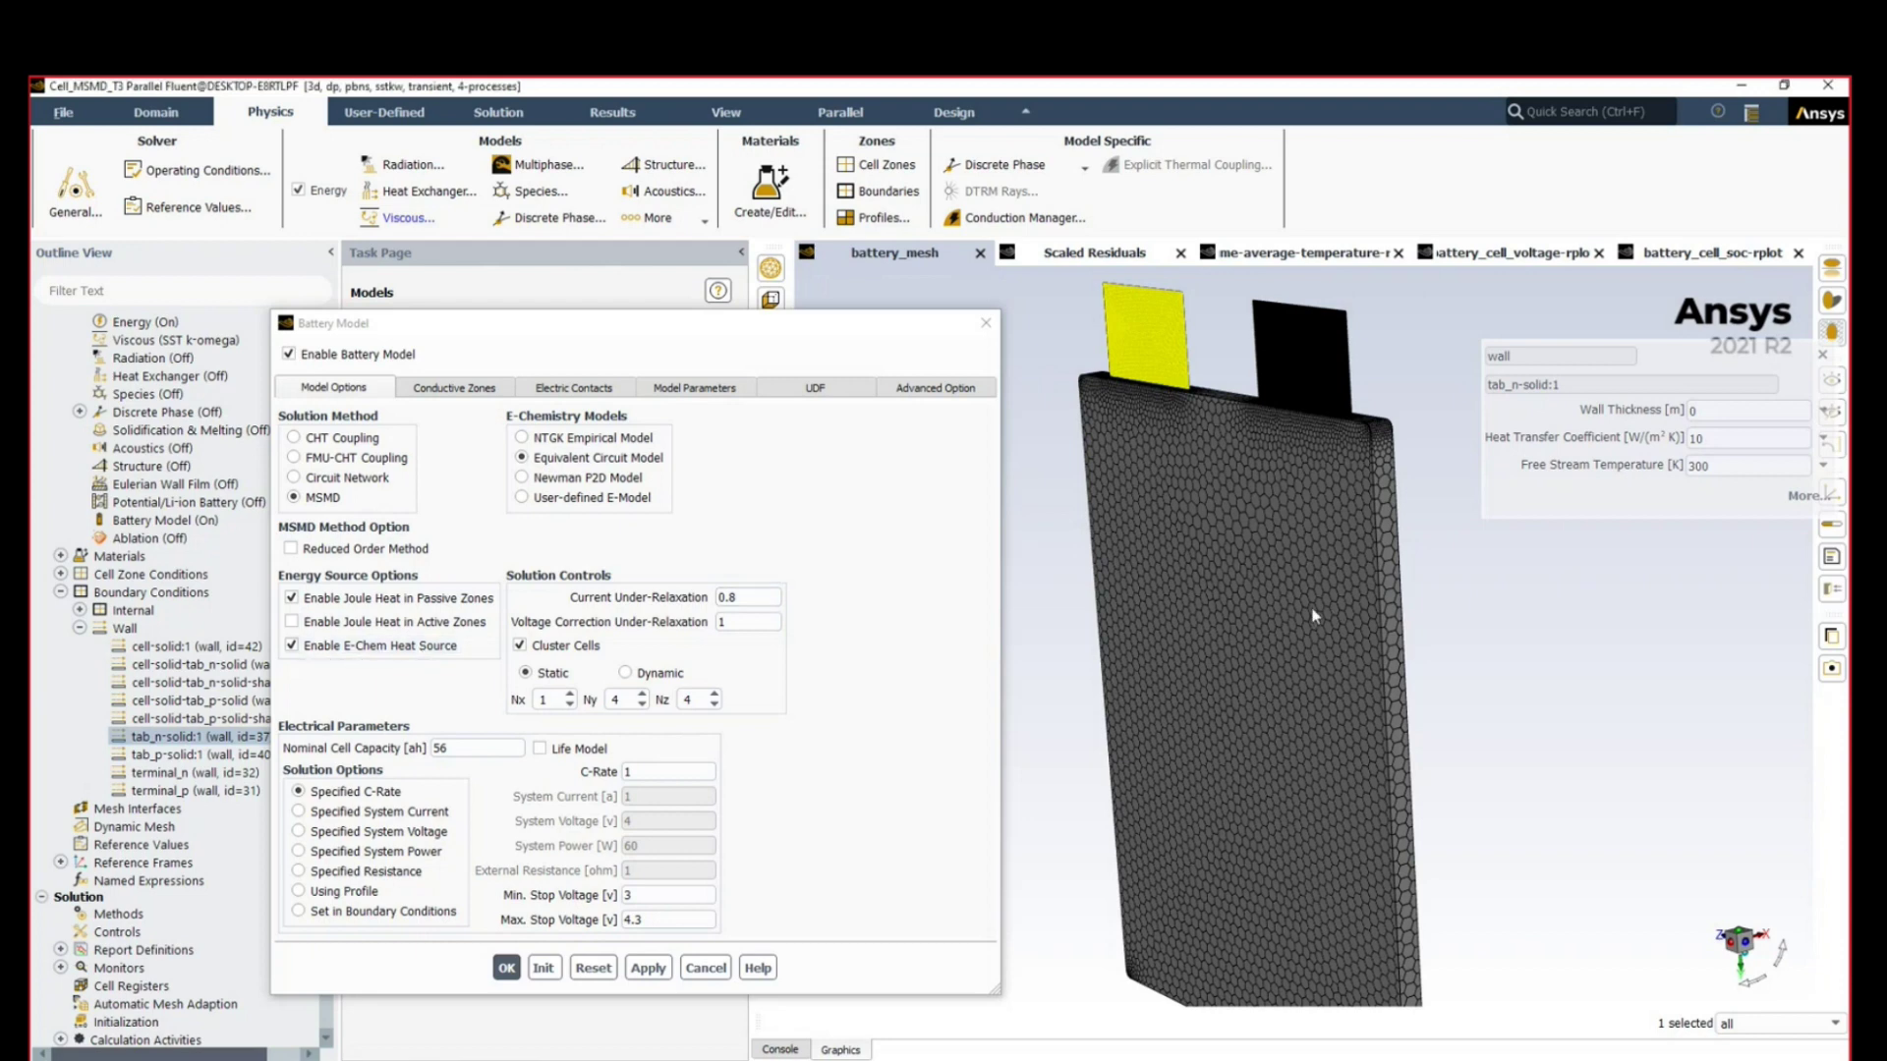
left_click(1241, 606)
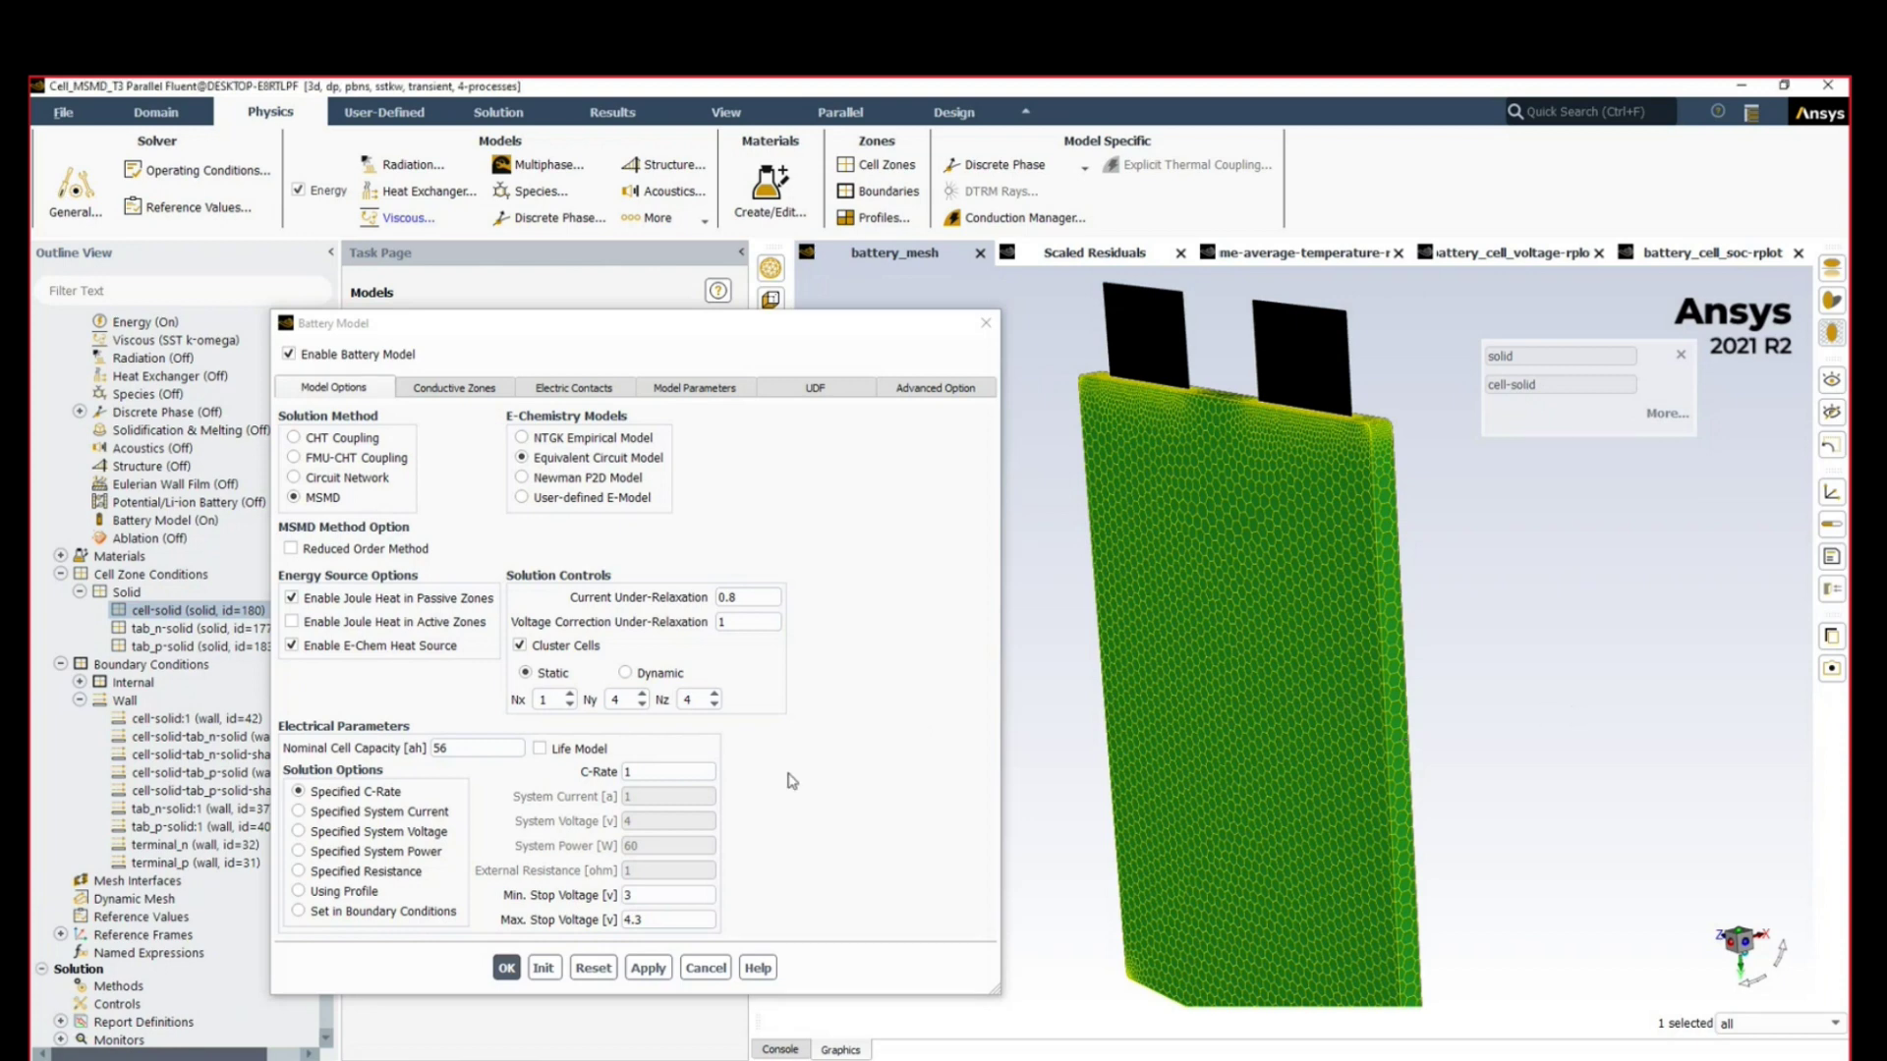
double_click(440, 748)
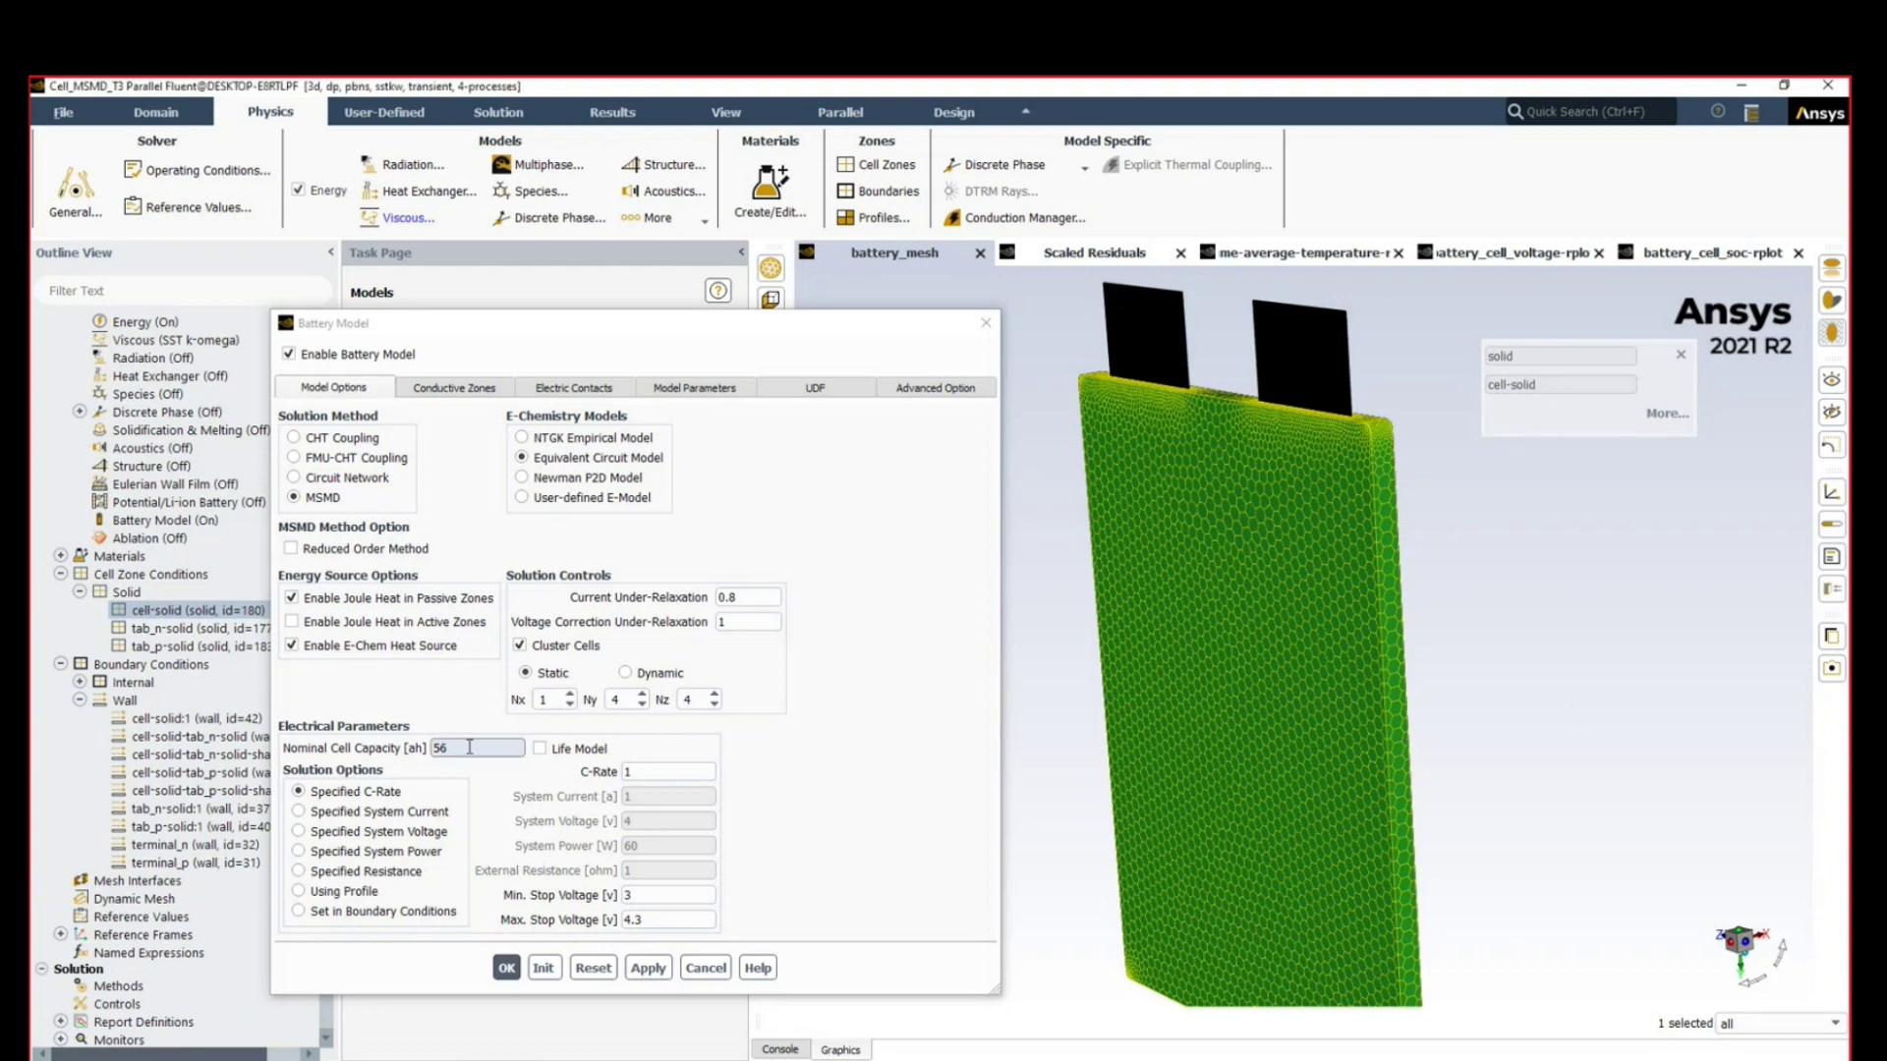
type("56")
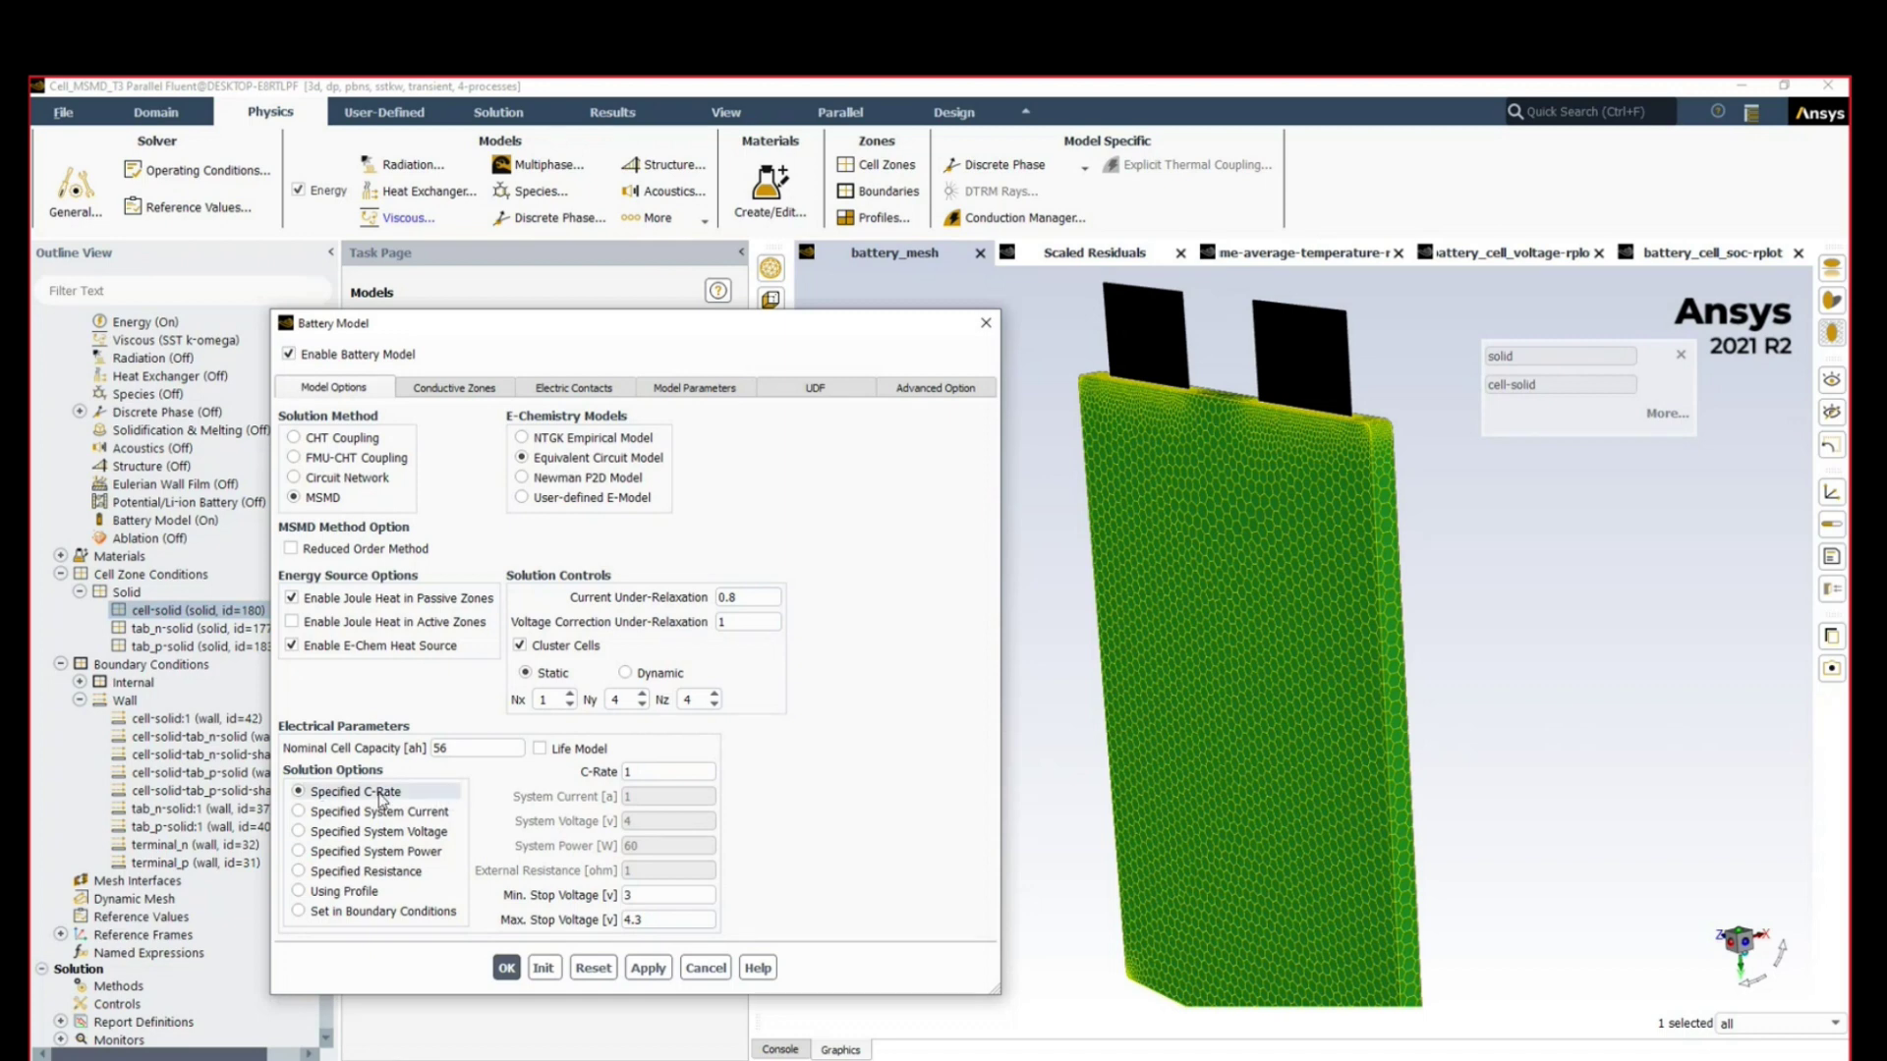
double_click(684, 771)
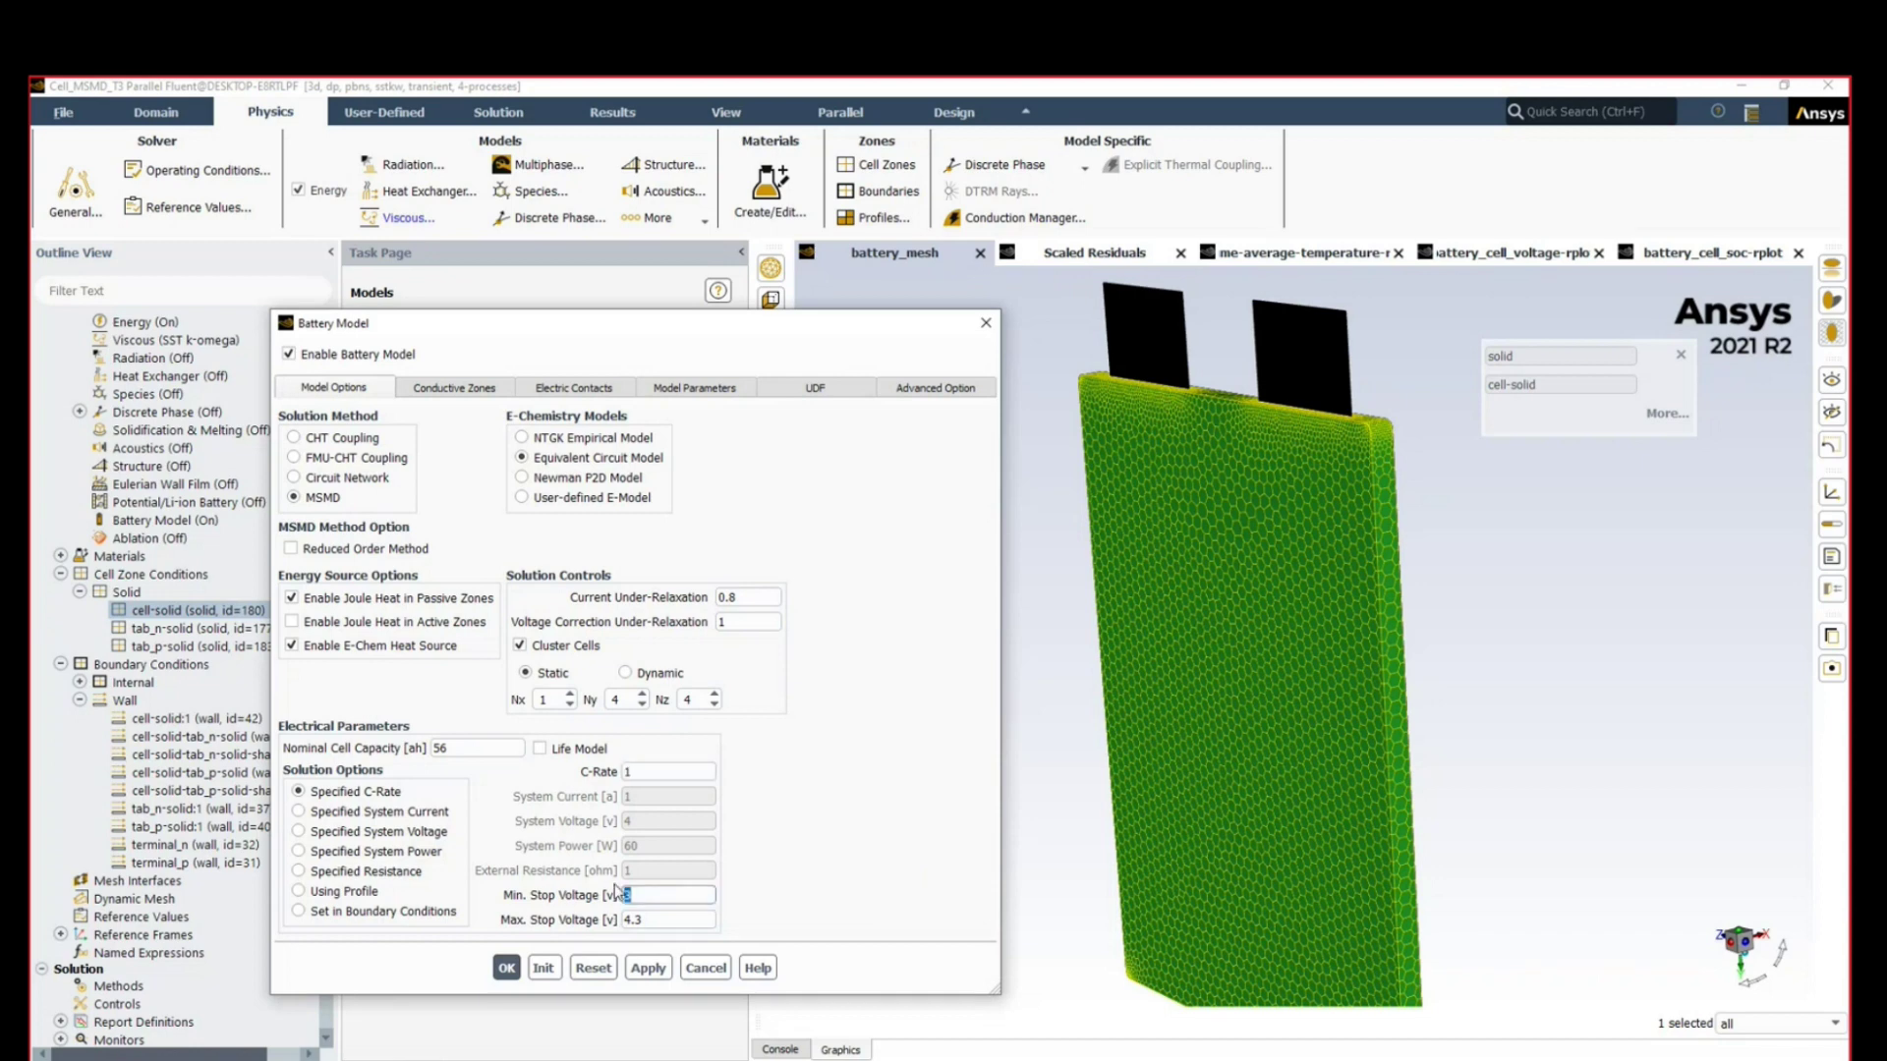
left_click(683, 918)
left_click(430, 818)
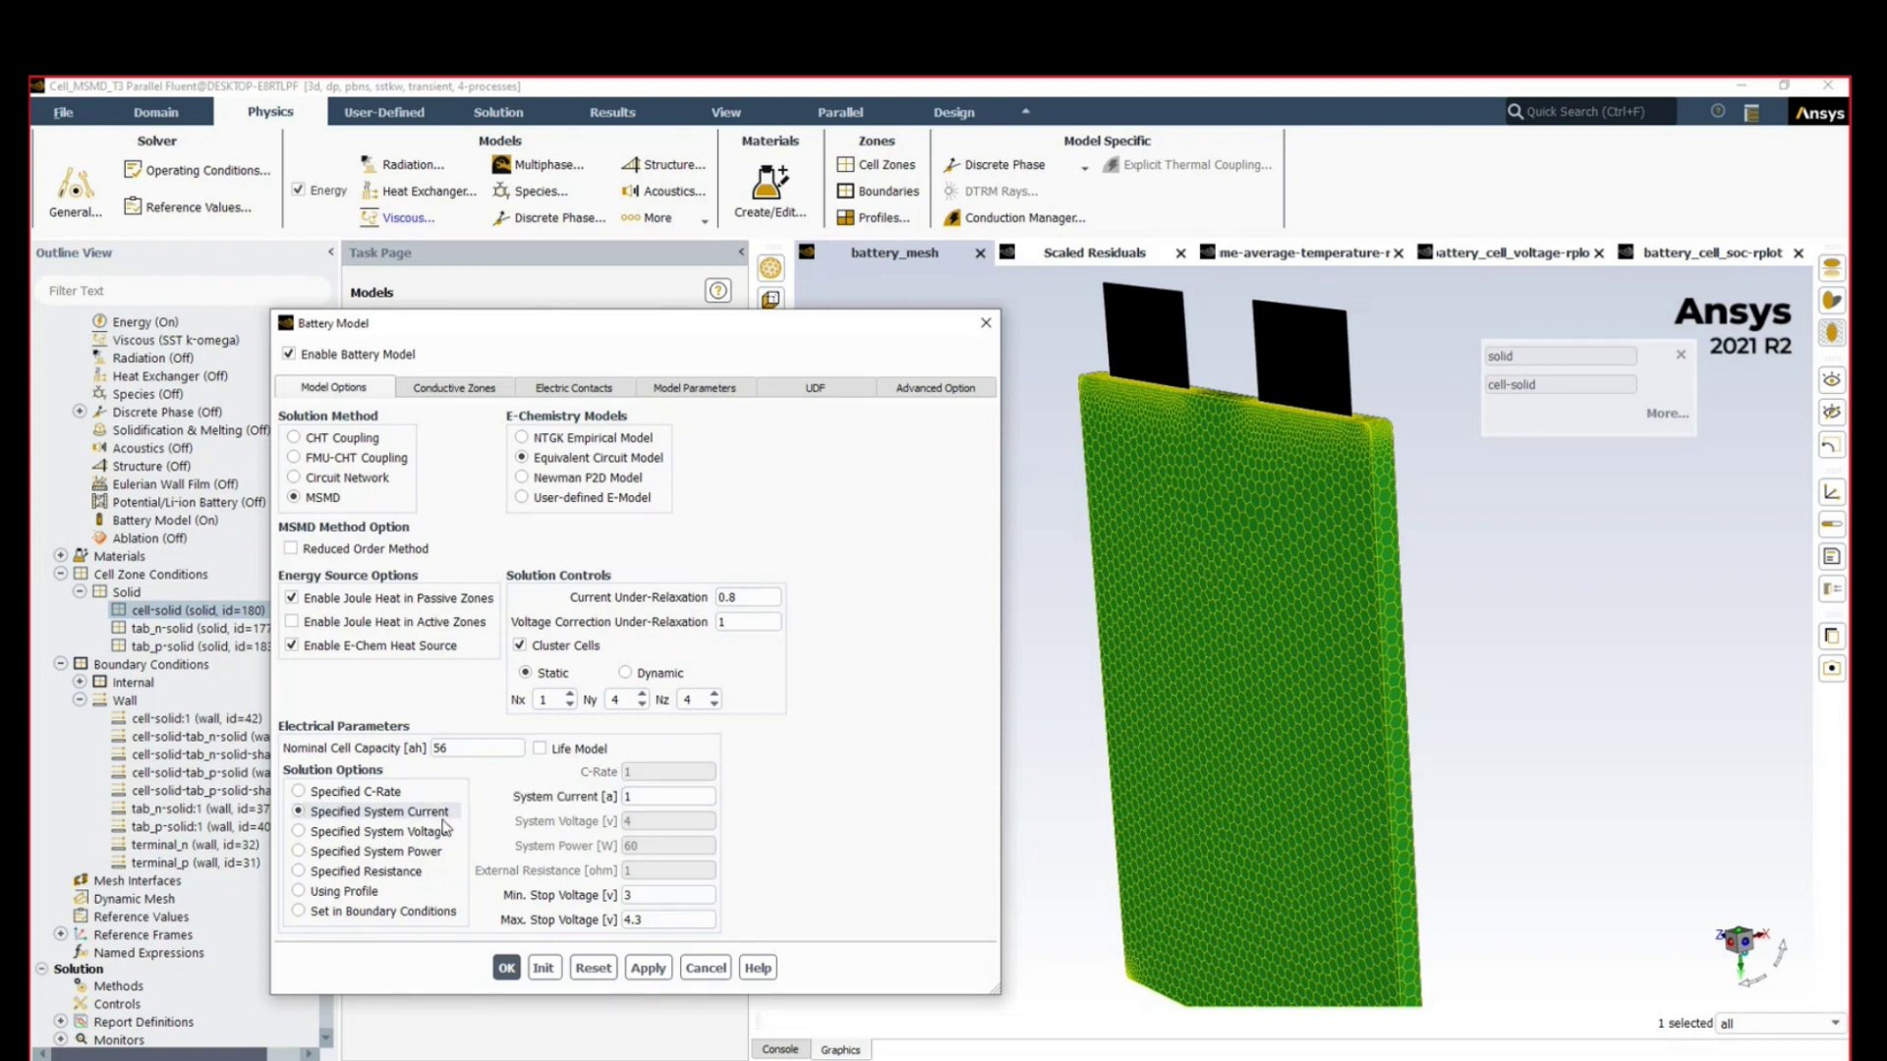
Step: Try the system voltage, 60 W system power, external resistance and load profile solution options
left_click(396, 834)
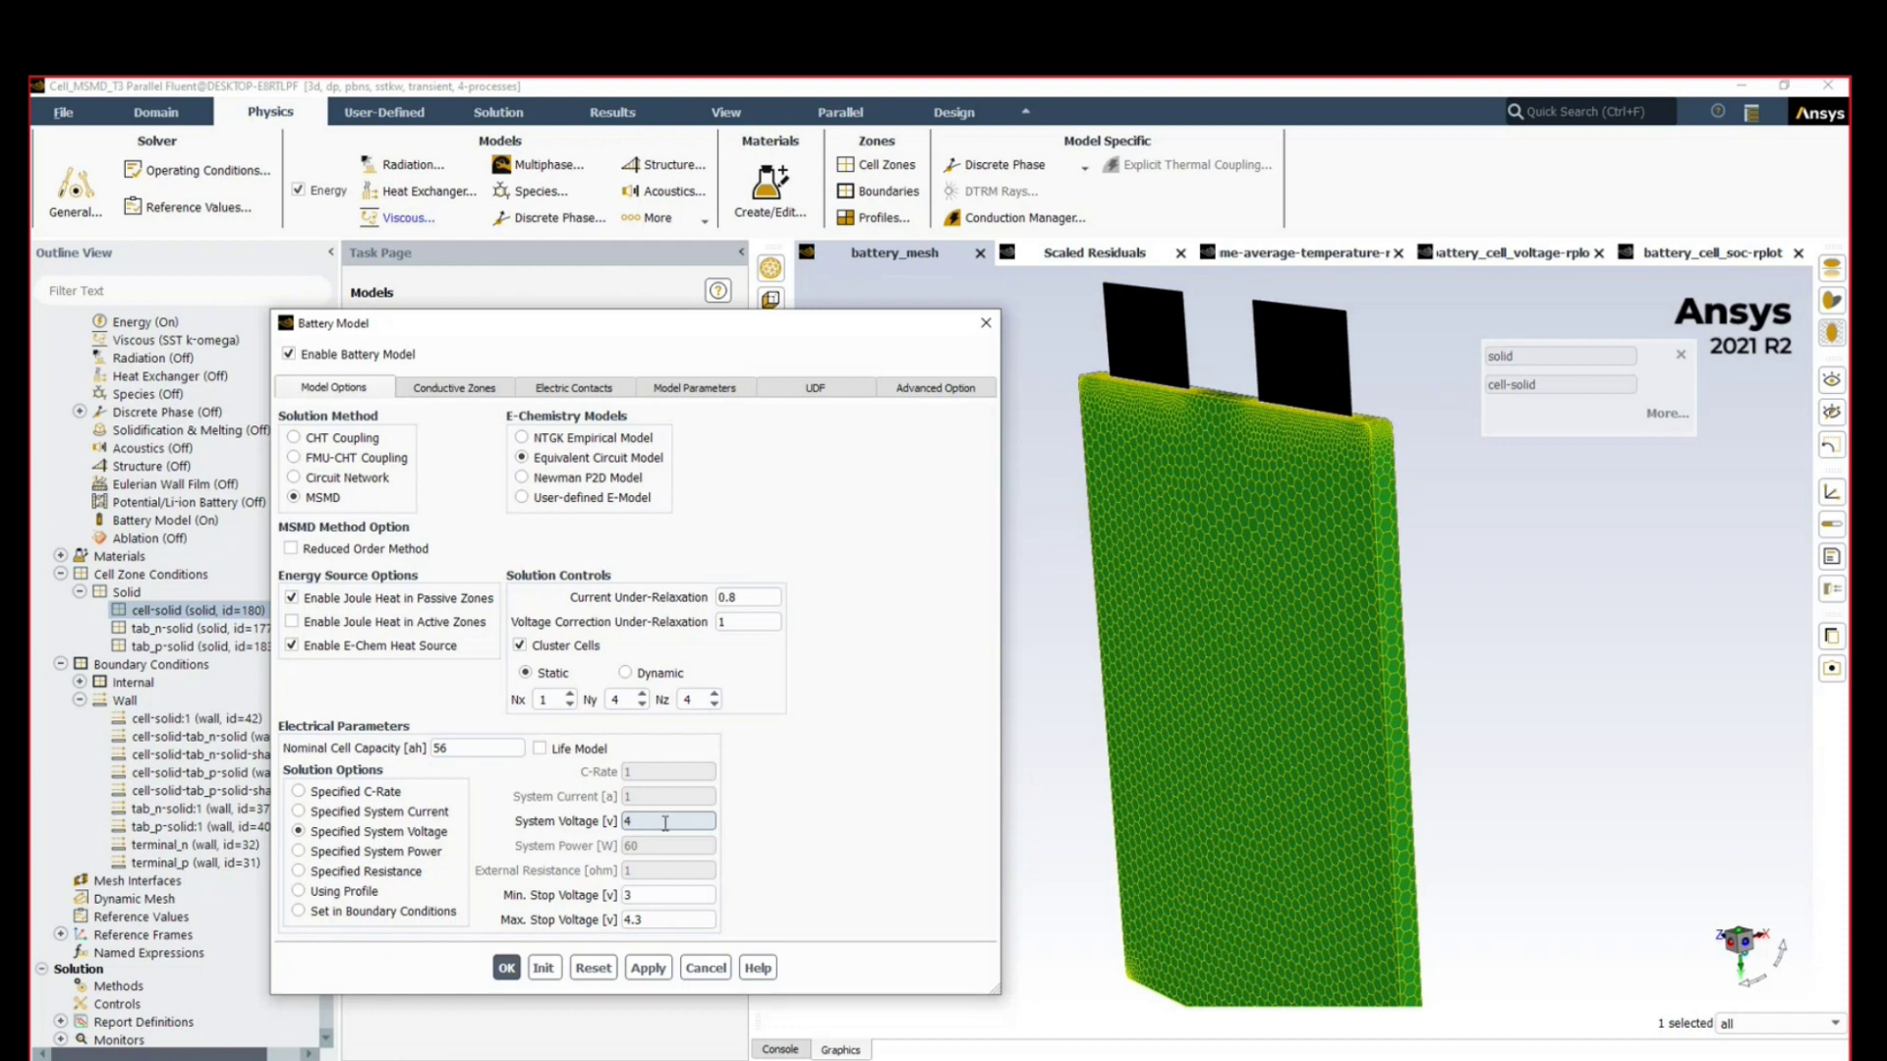
left_click(374, 852)
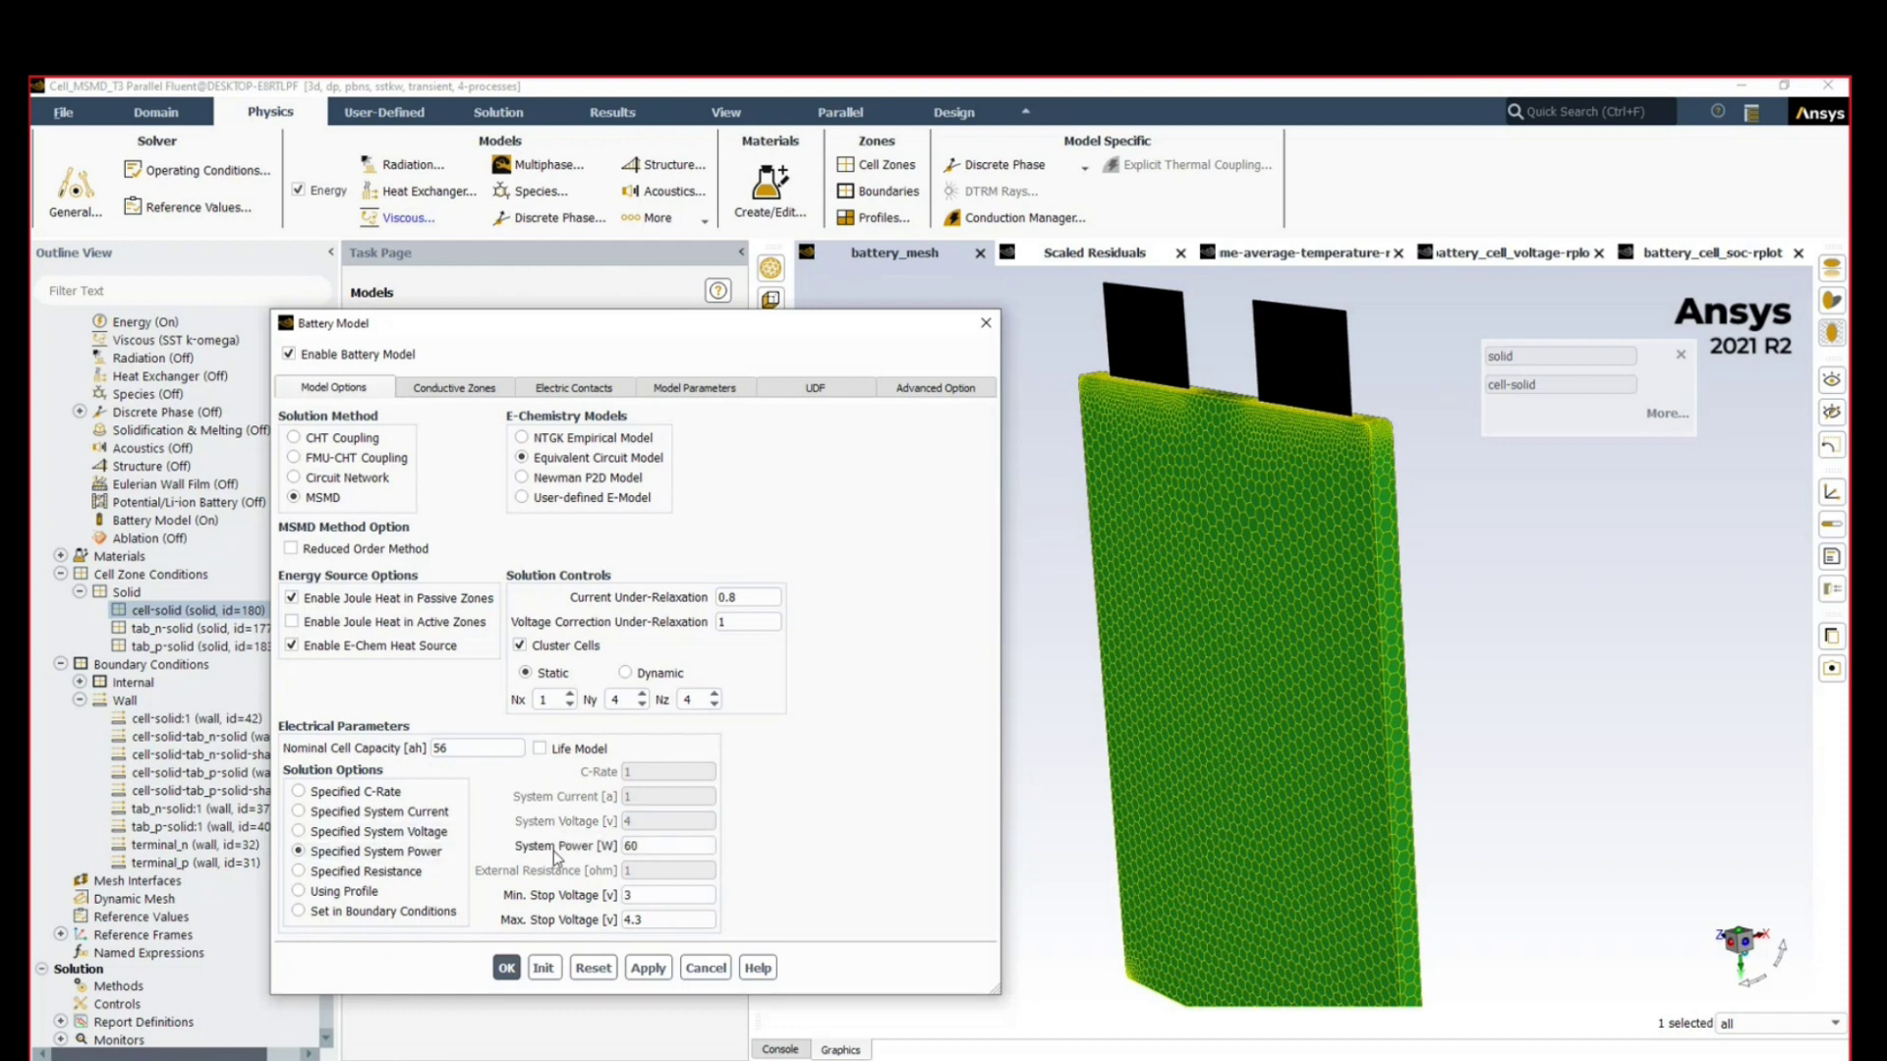
double_click(668, 847)
double_click(664, 849)
left_click(298, 871)
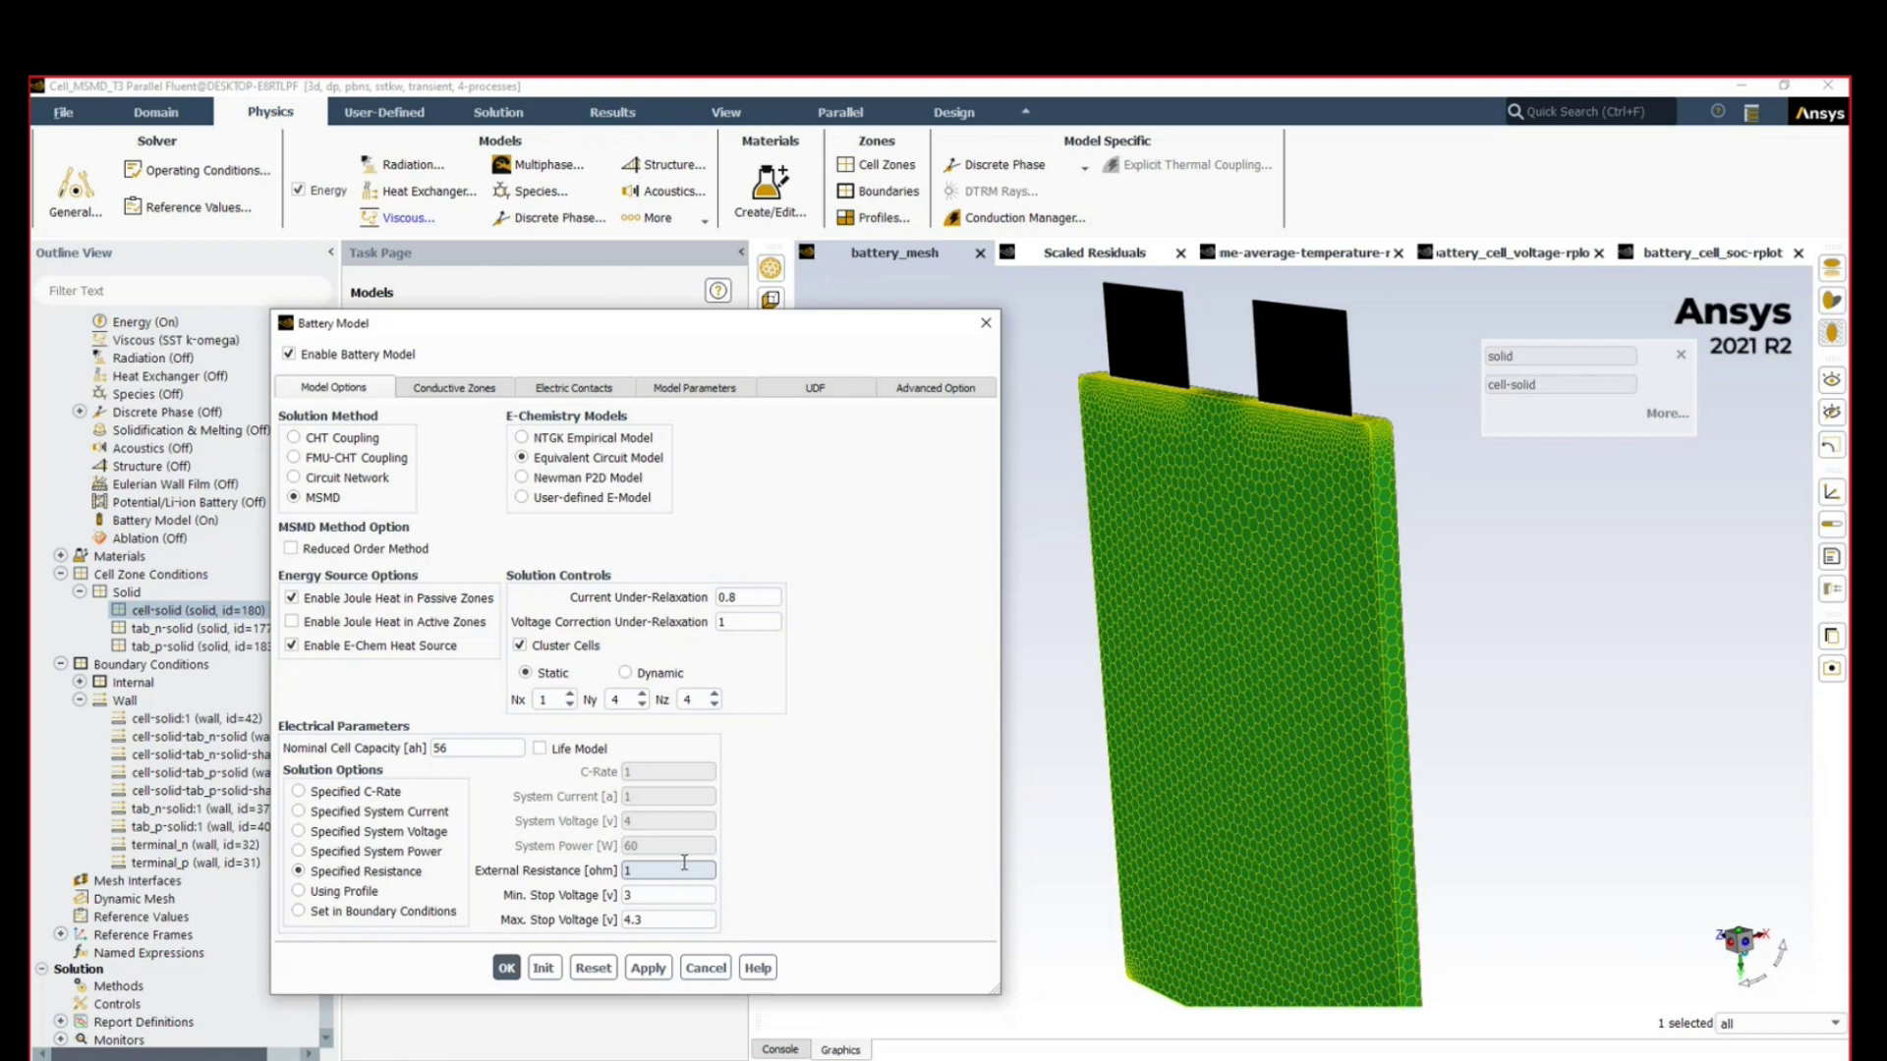
left_click(425, 892)
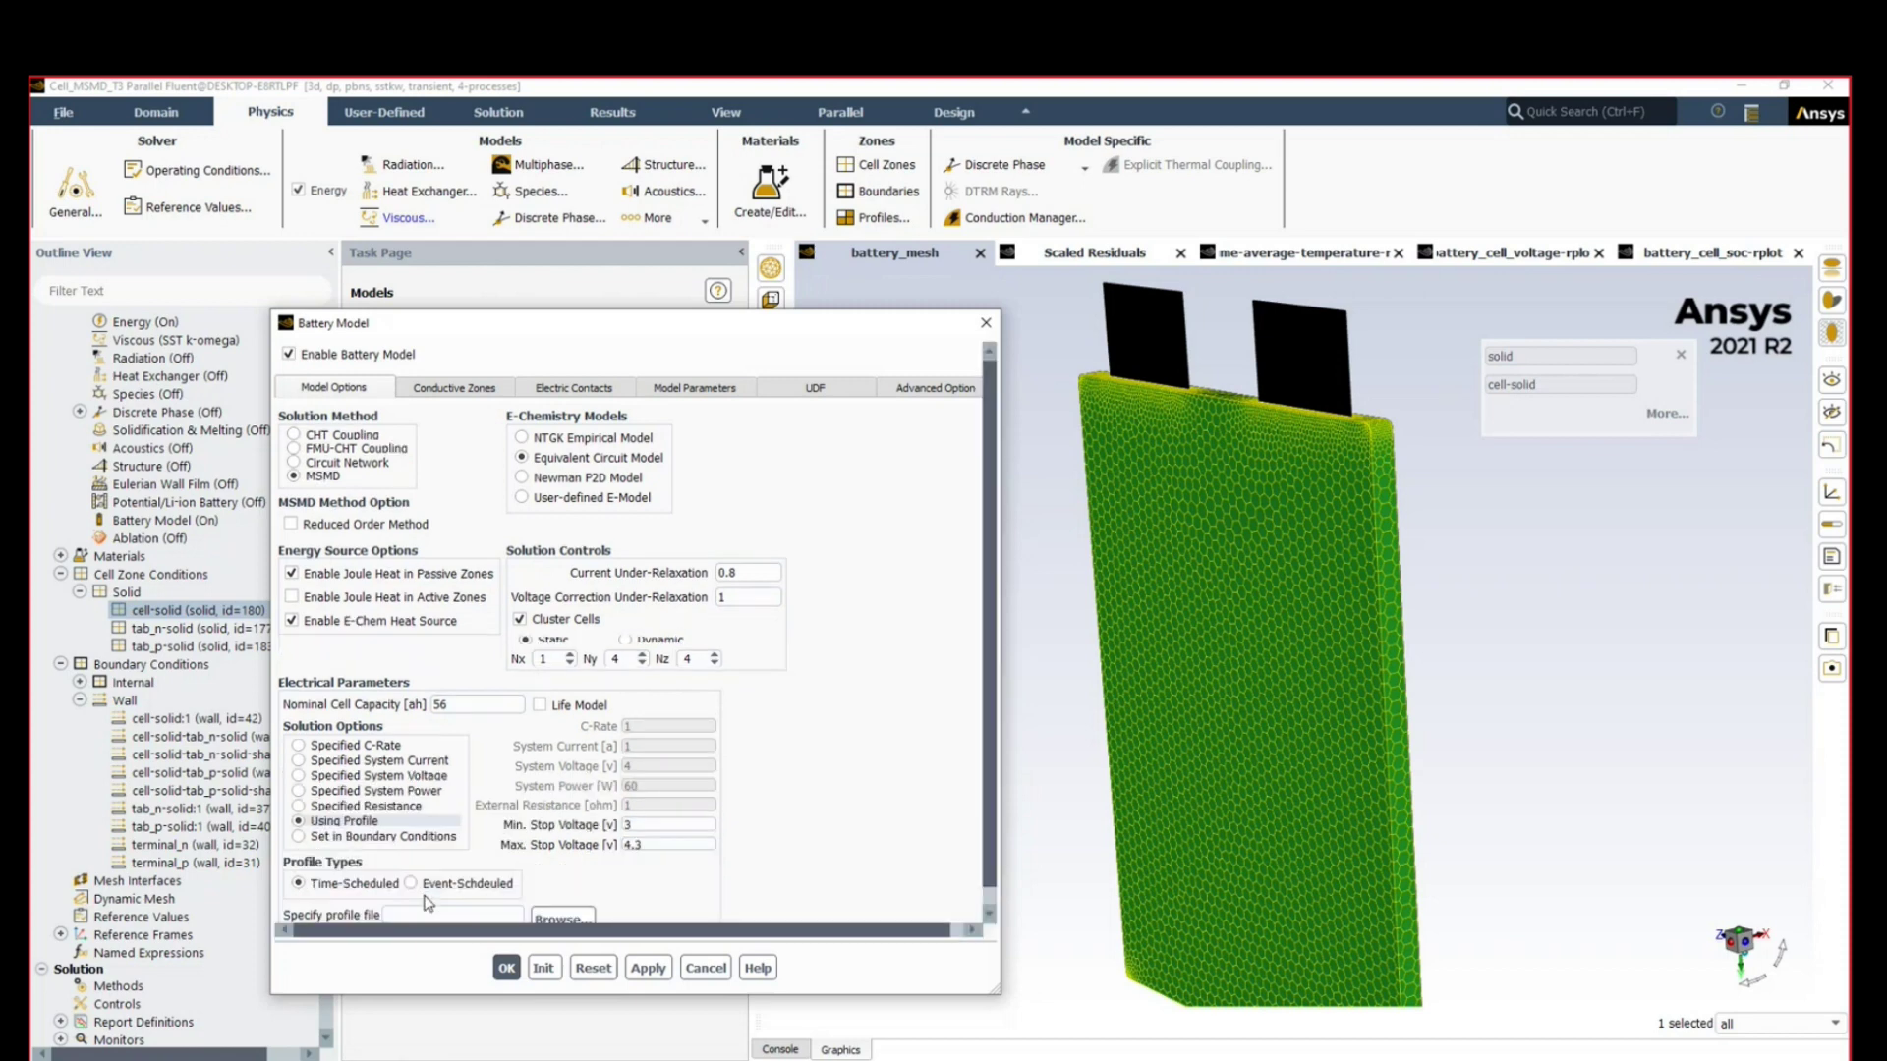
Step: Reopen the Battery Model and switch the solution option to Set in Boundary Conditions
key("Return")
double_click(408, 539)
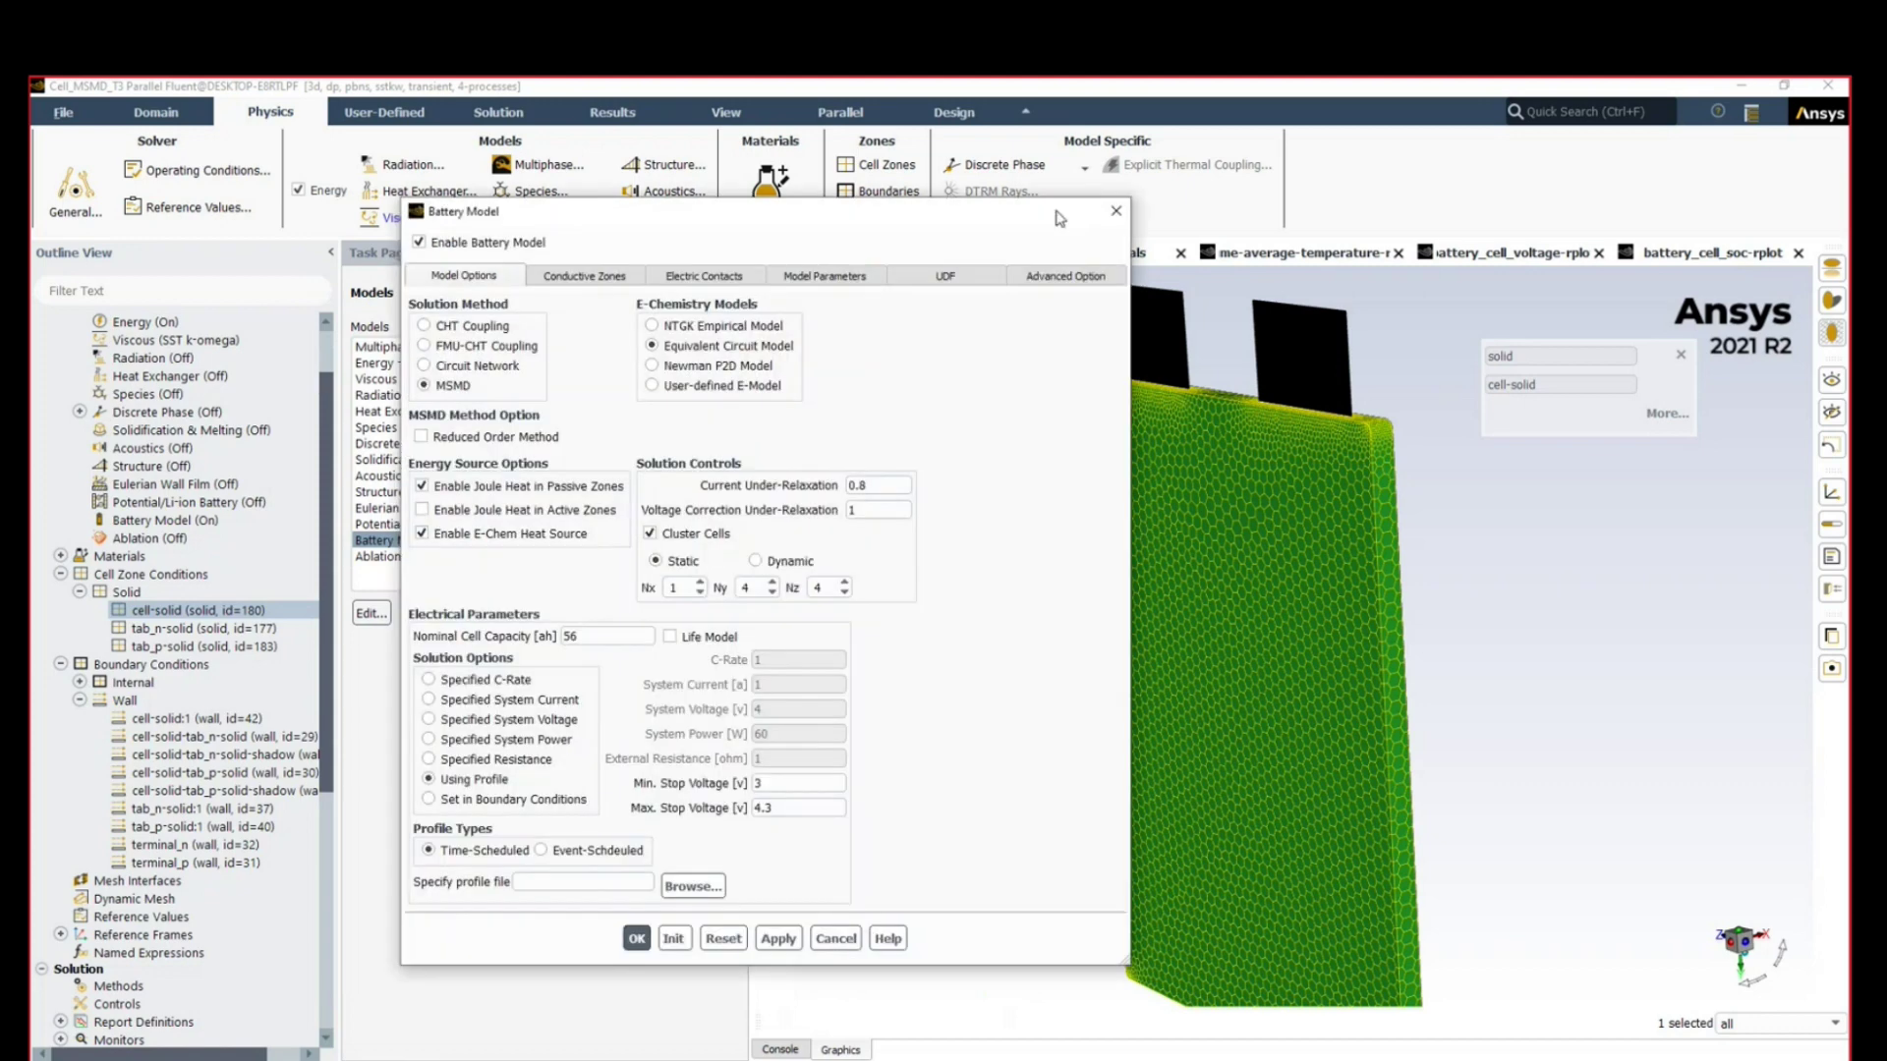
left_click(622, 889)
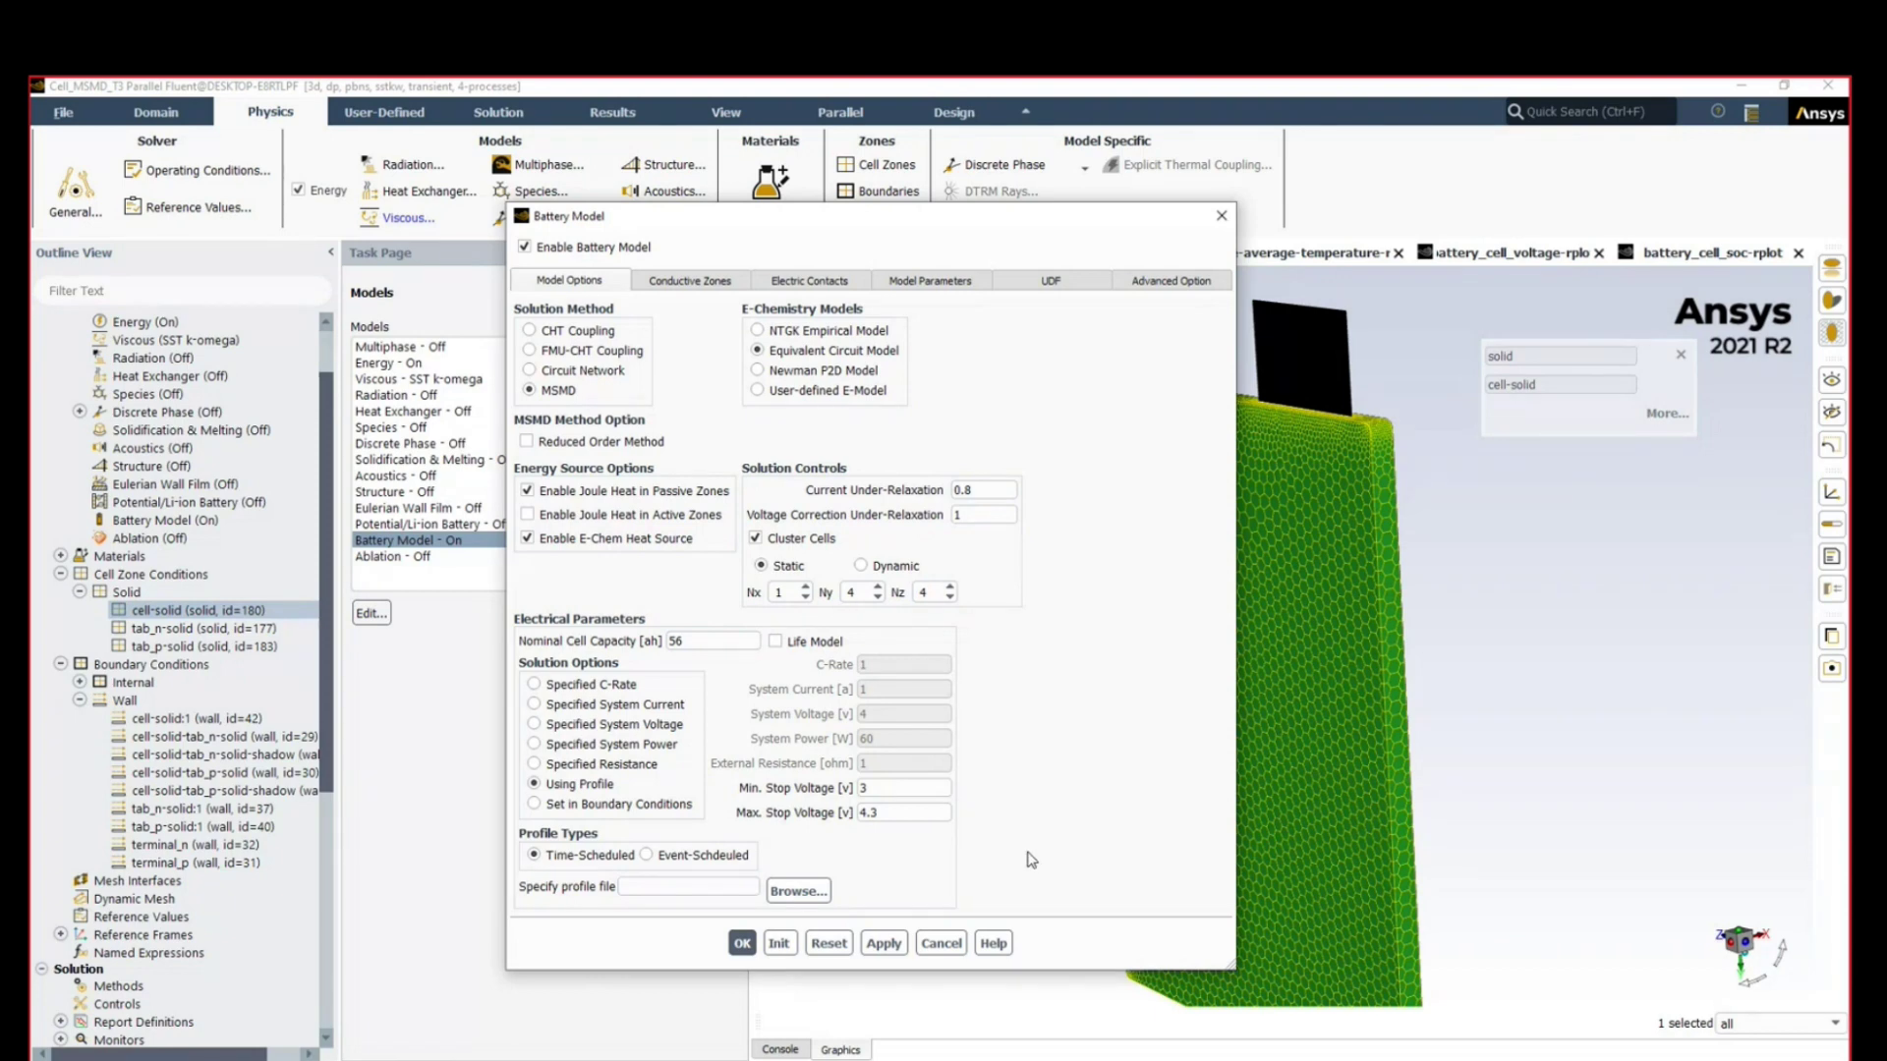
left_click(585, 812)
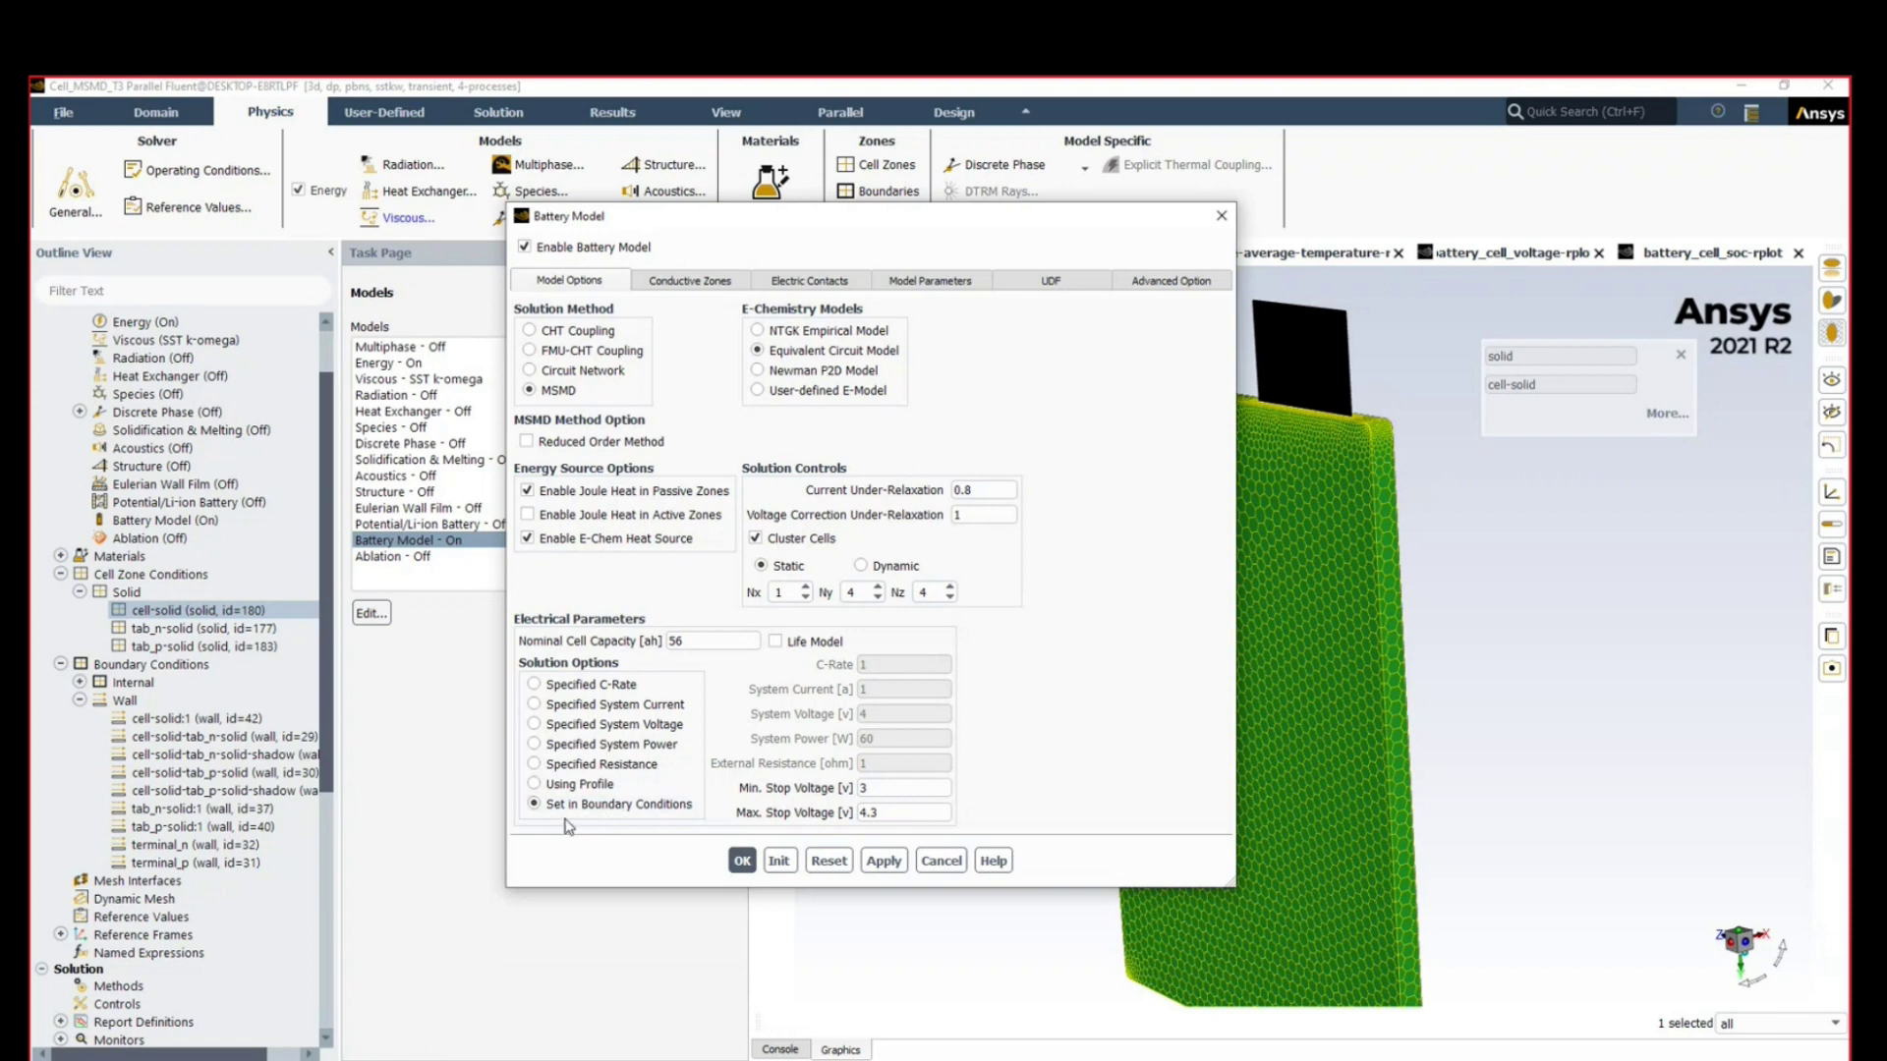
left_click_drag(984, 223, 930, 244)
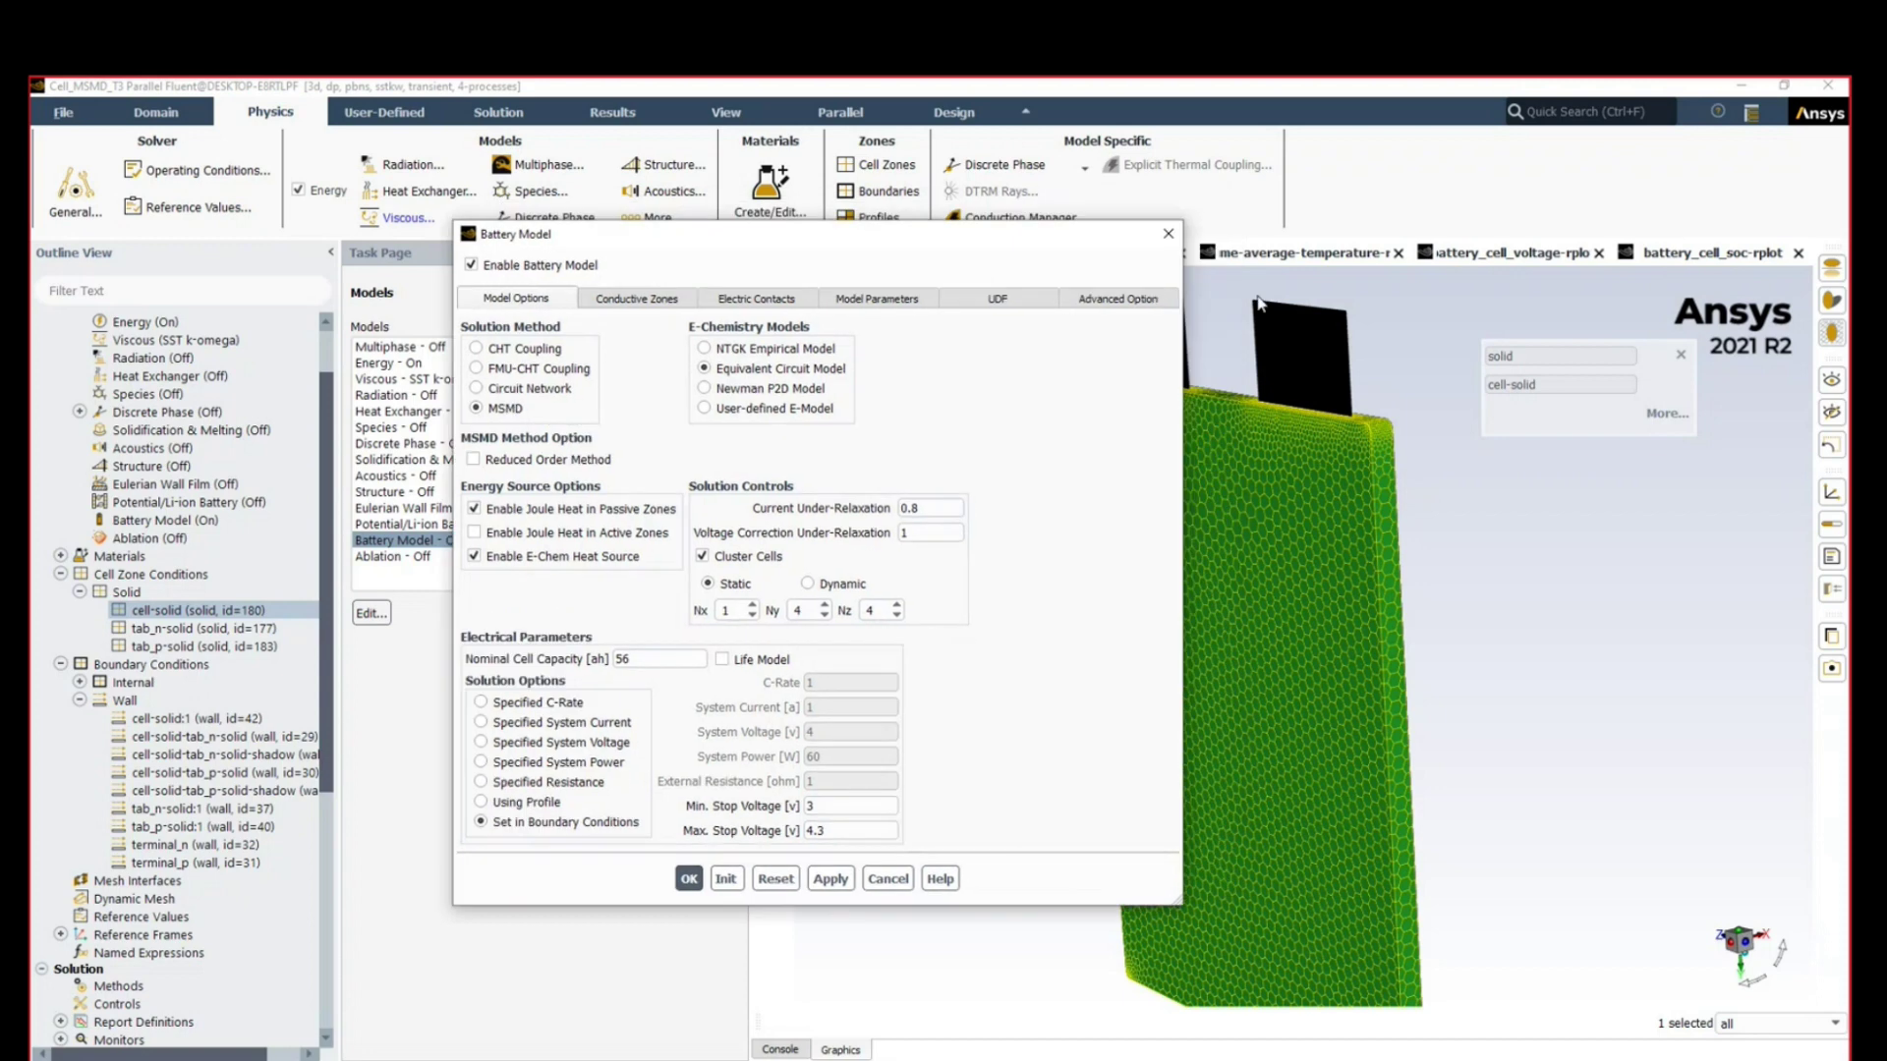
scroll(1425, 381, "up", 5)
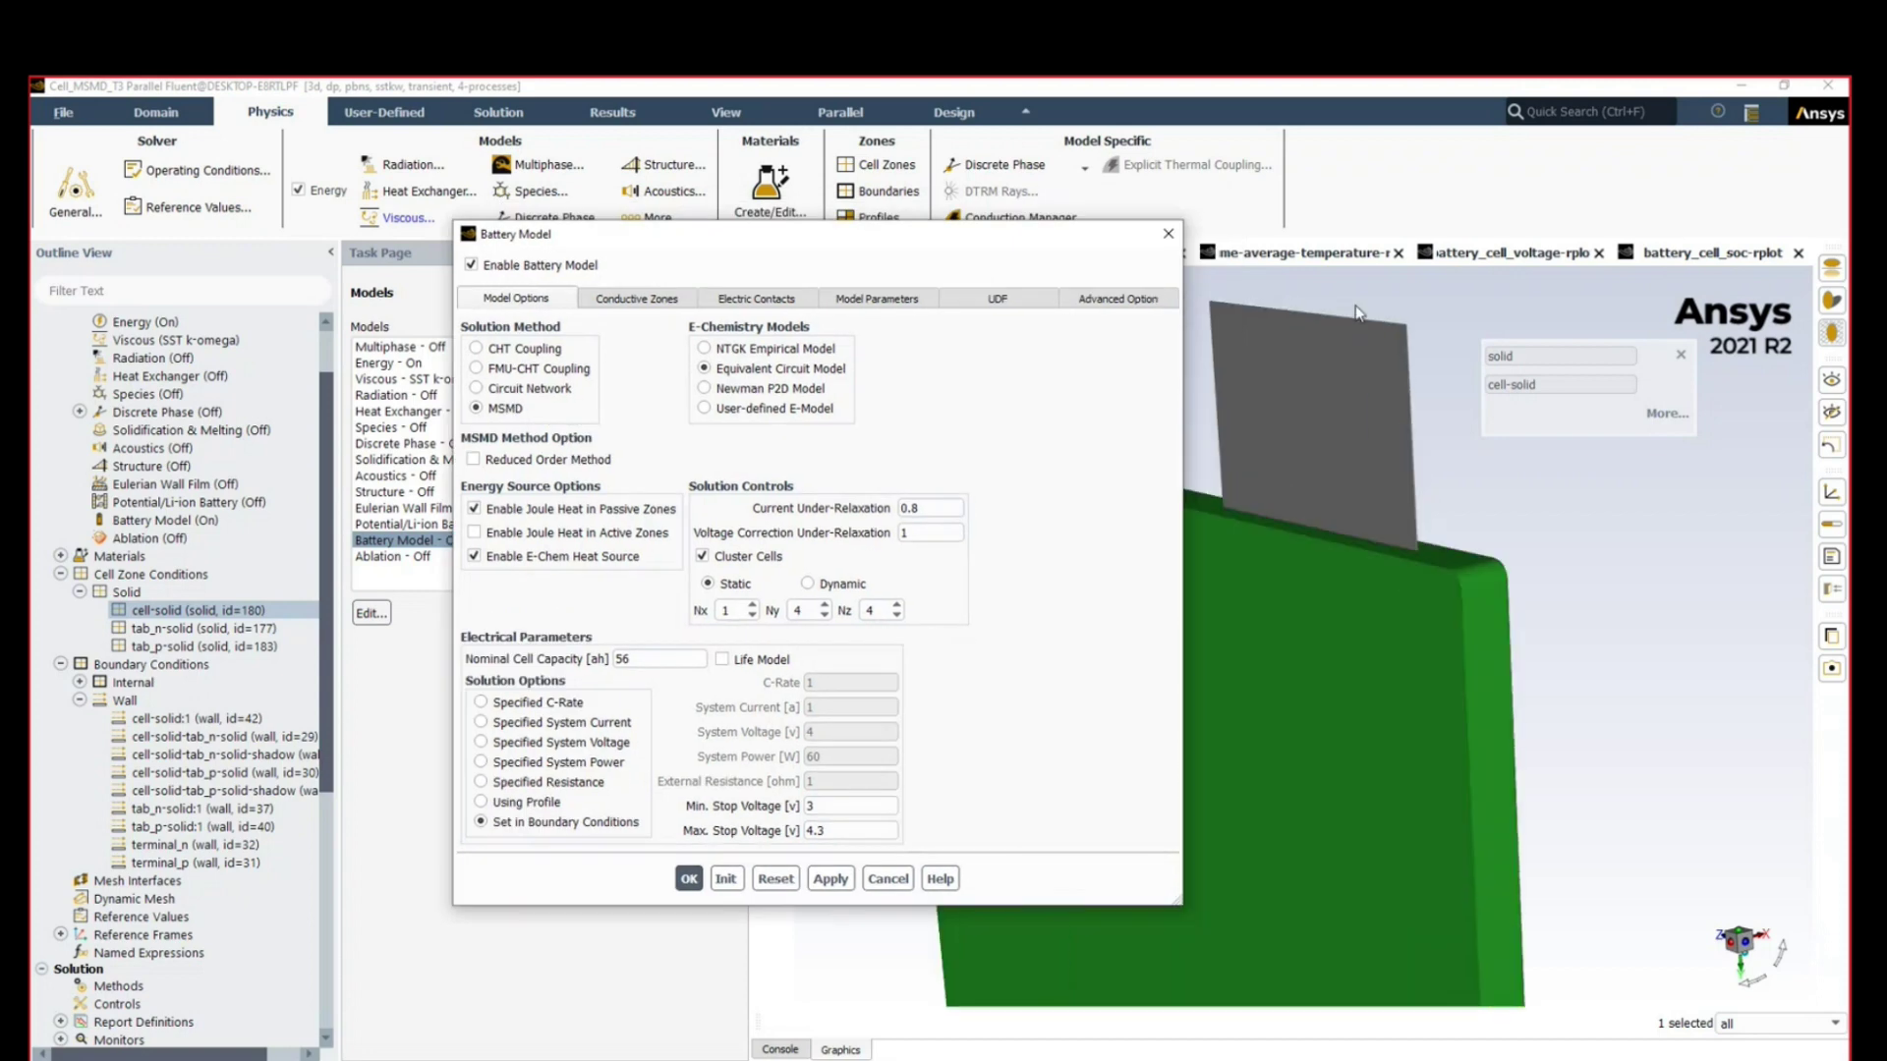
left_click(1415, 380)
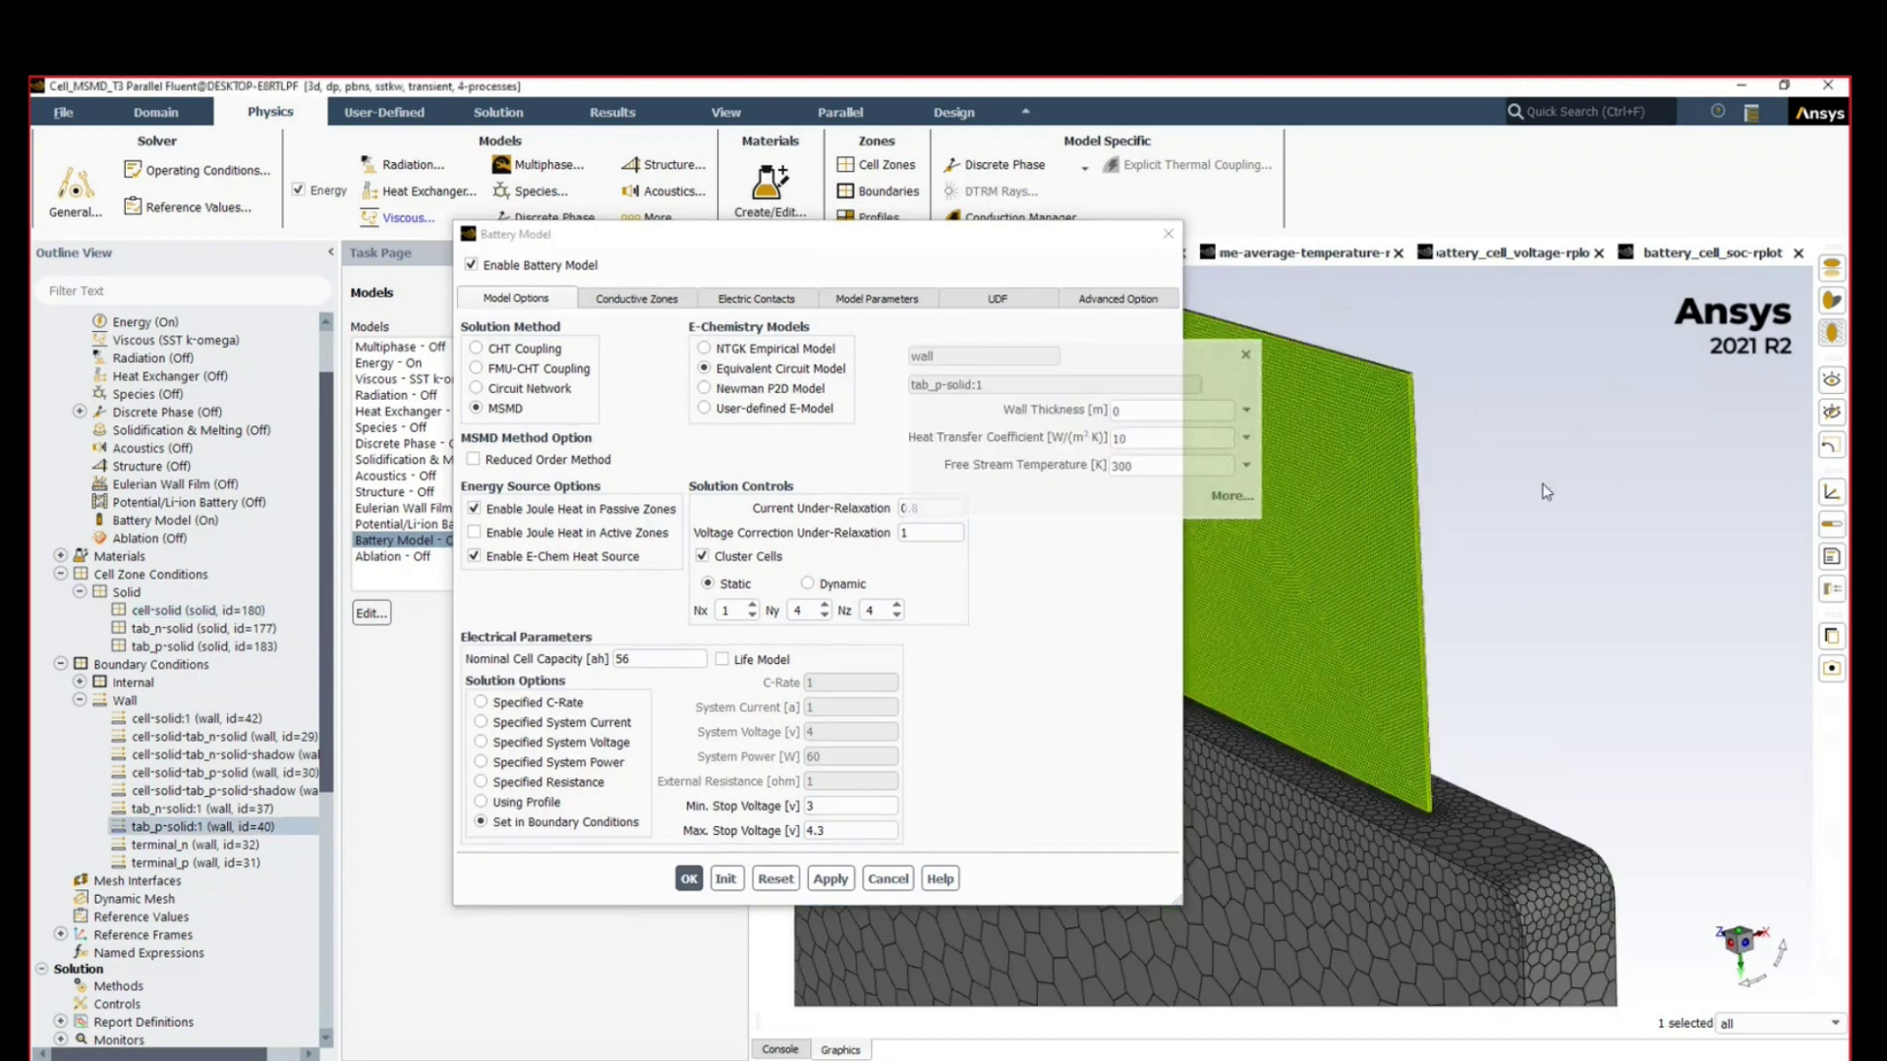
left_click(1248, 356)
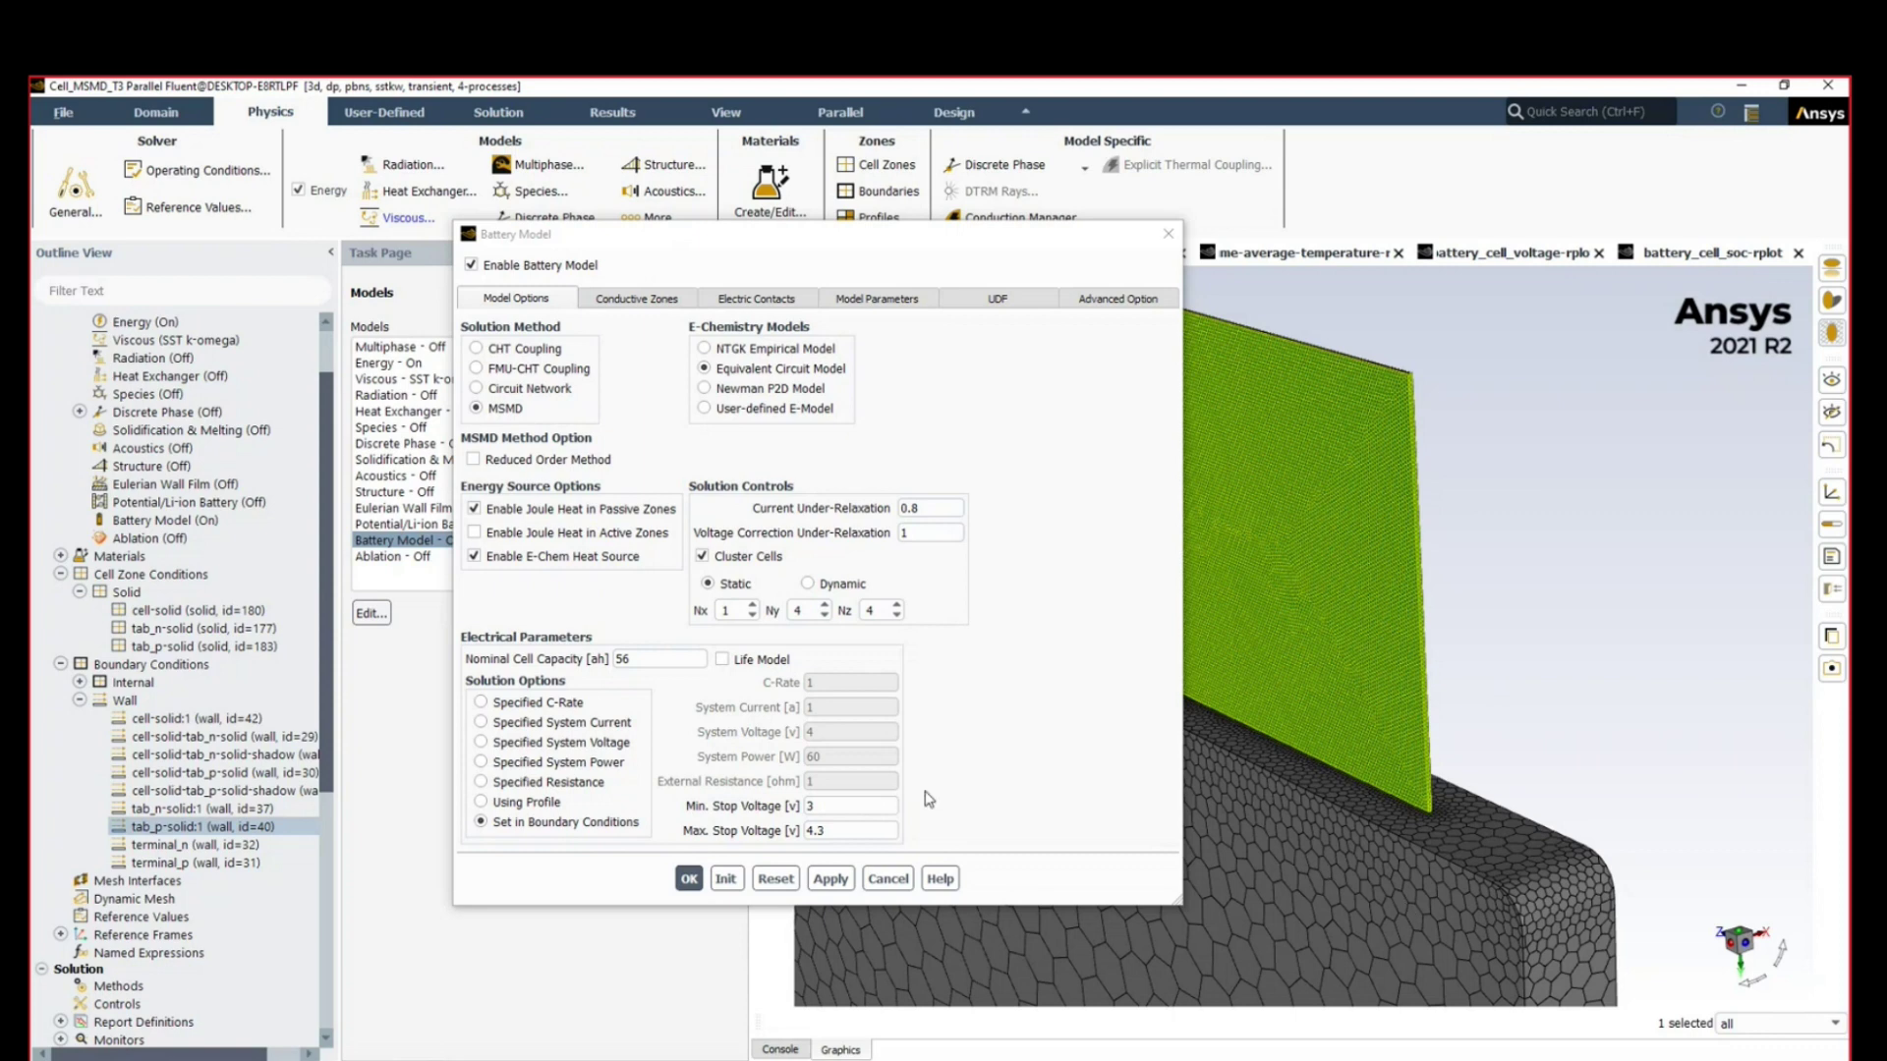
left_click(582, 704)
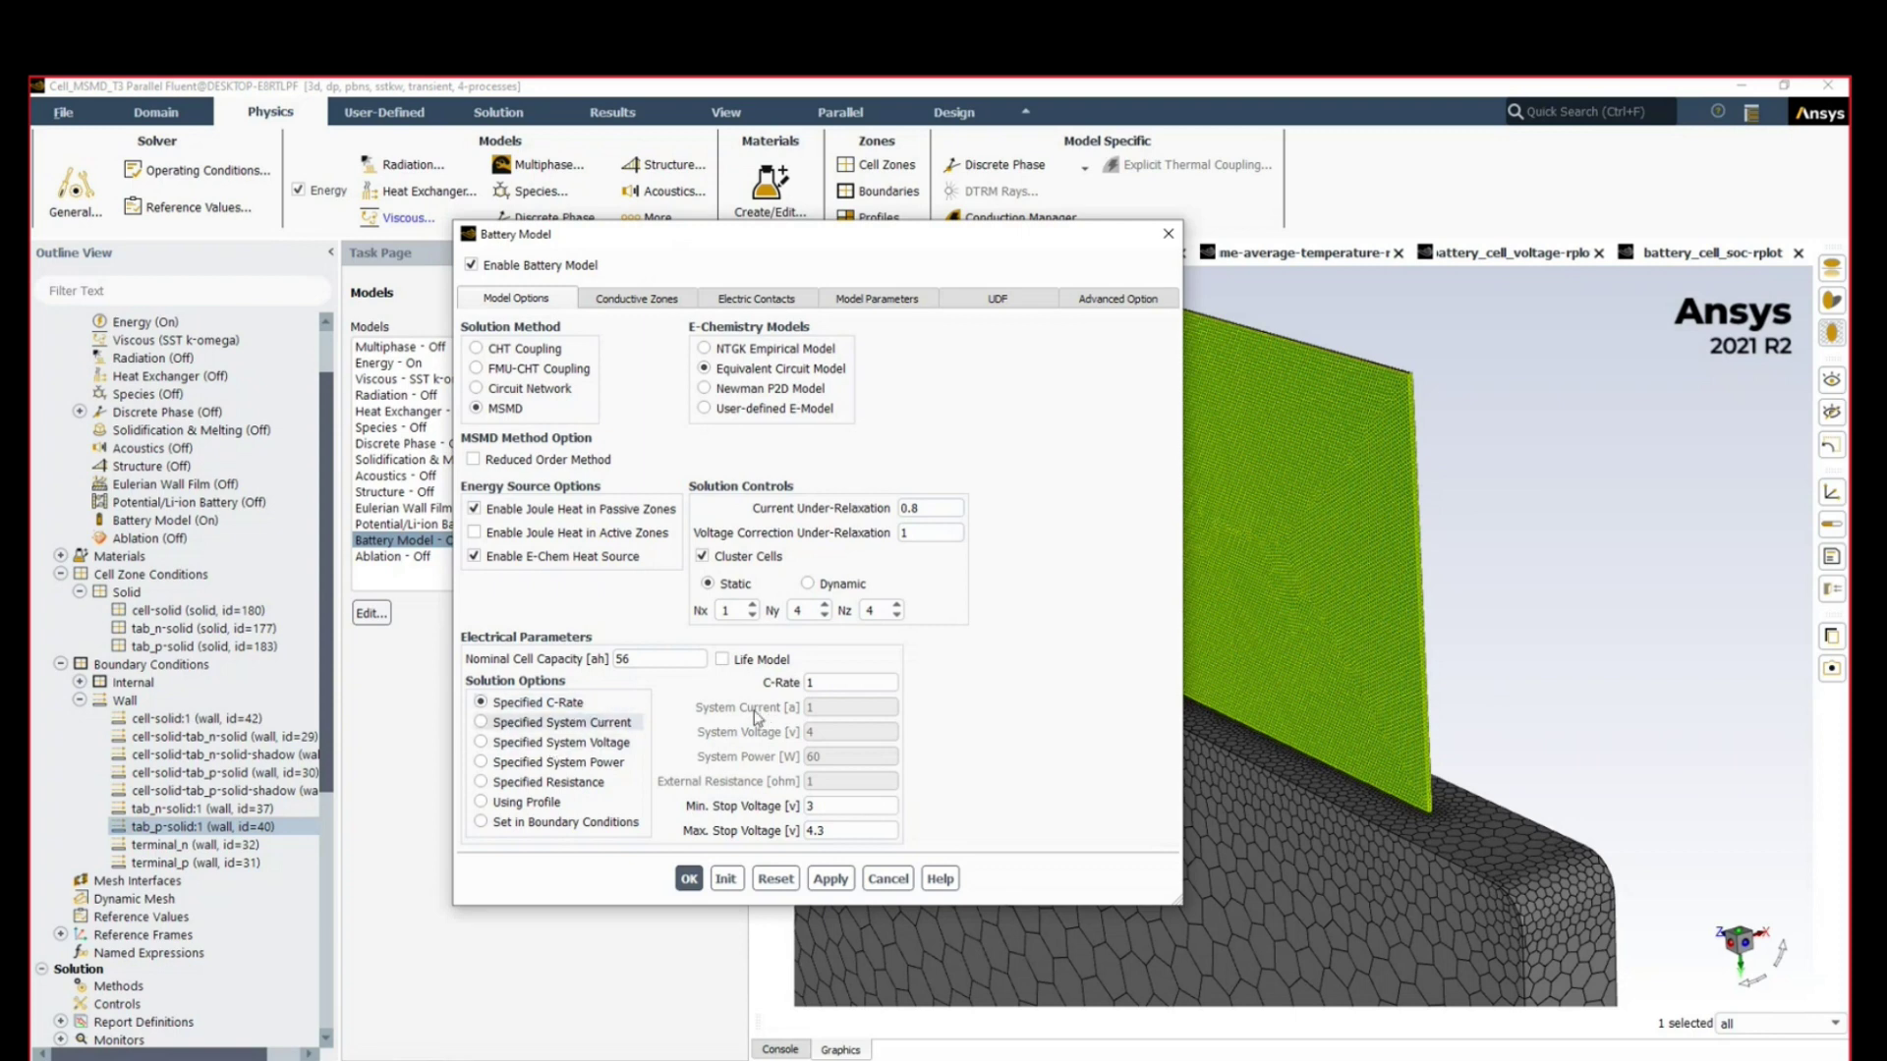
double_click(855, 682)
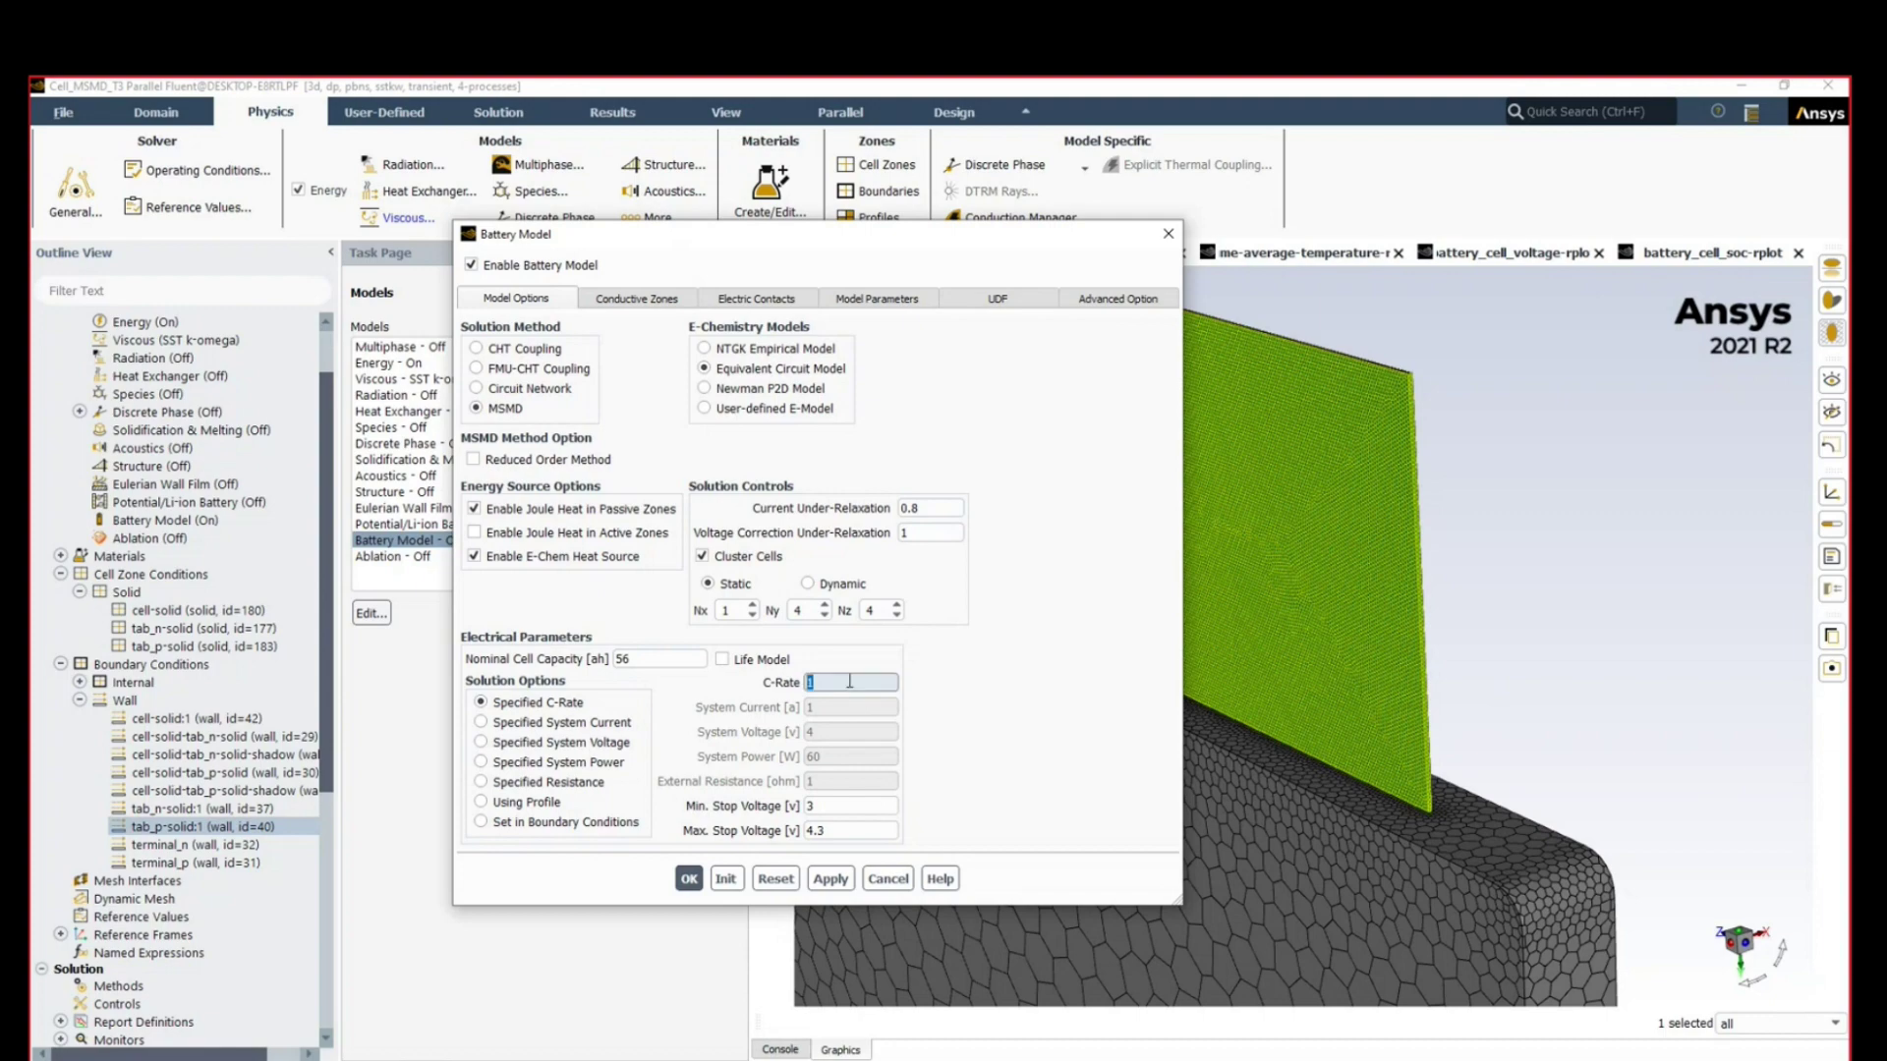
left_click(1043, 704)
left_click_drag(1037, 234, 702, 313)
left_click(1313, 452)
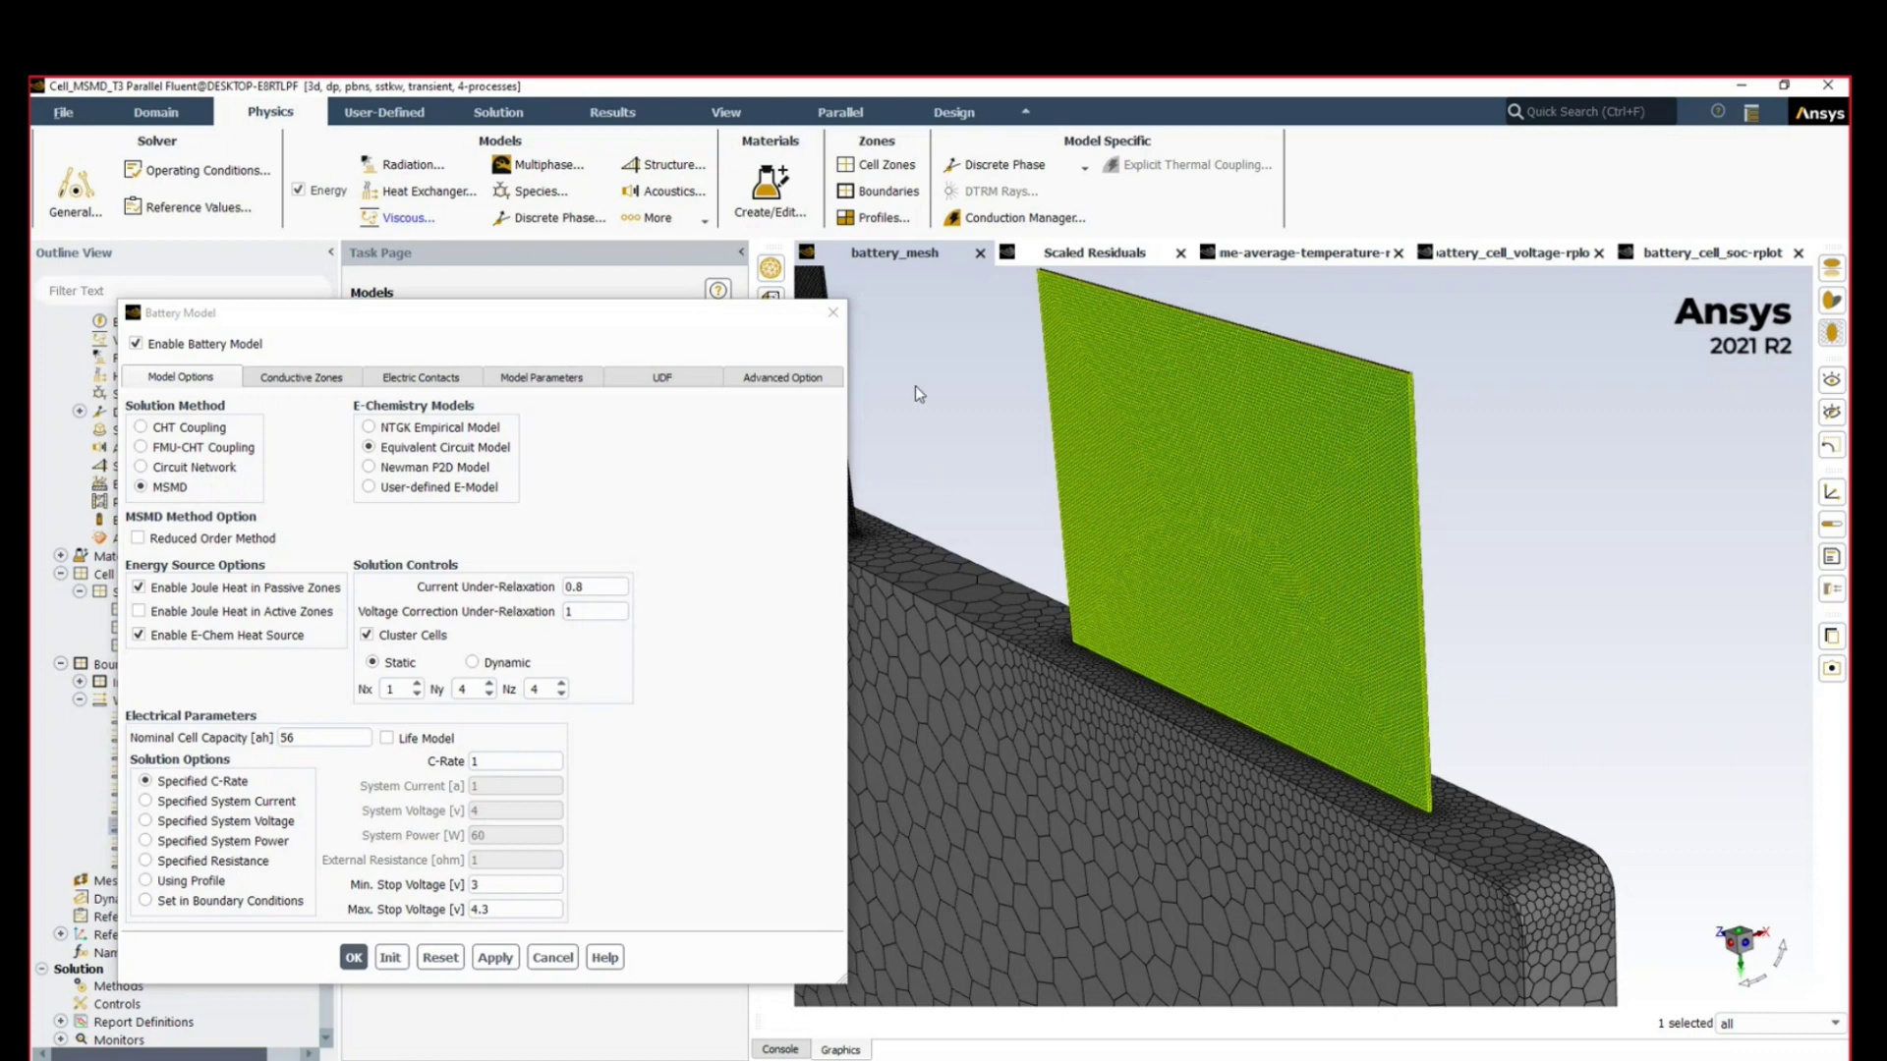
left_click(287, 378)
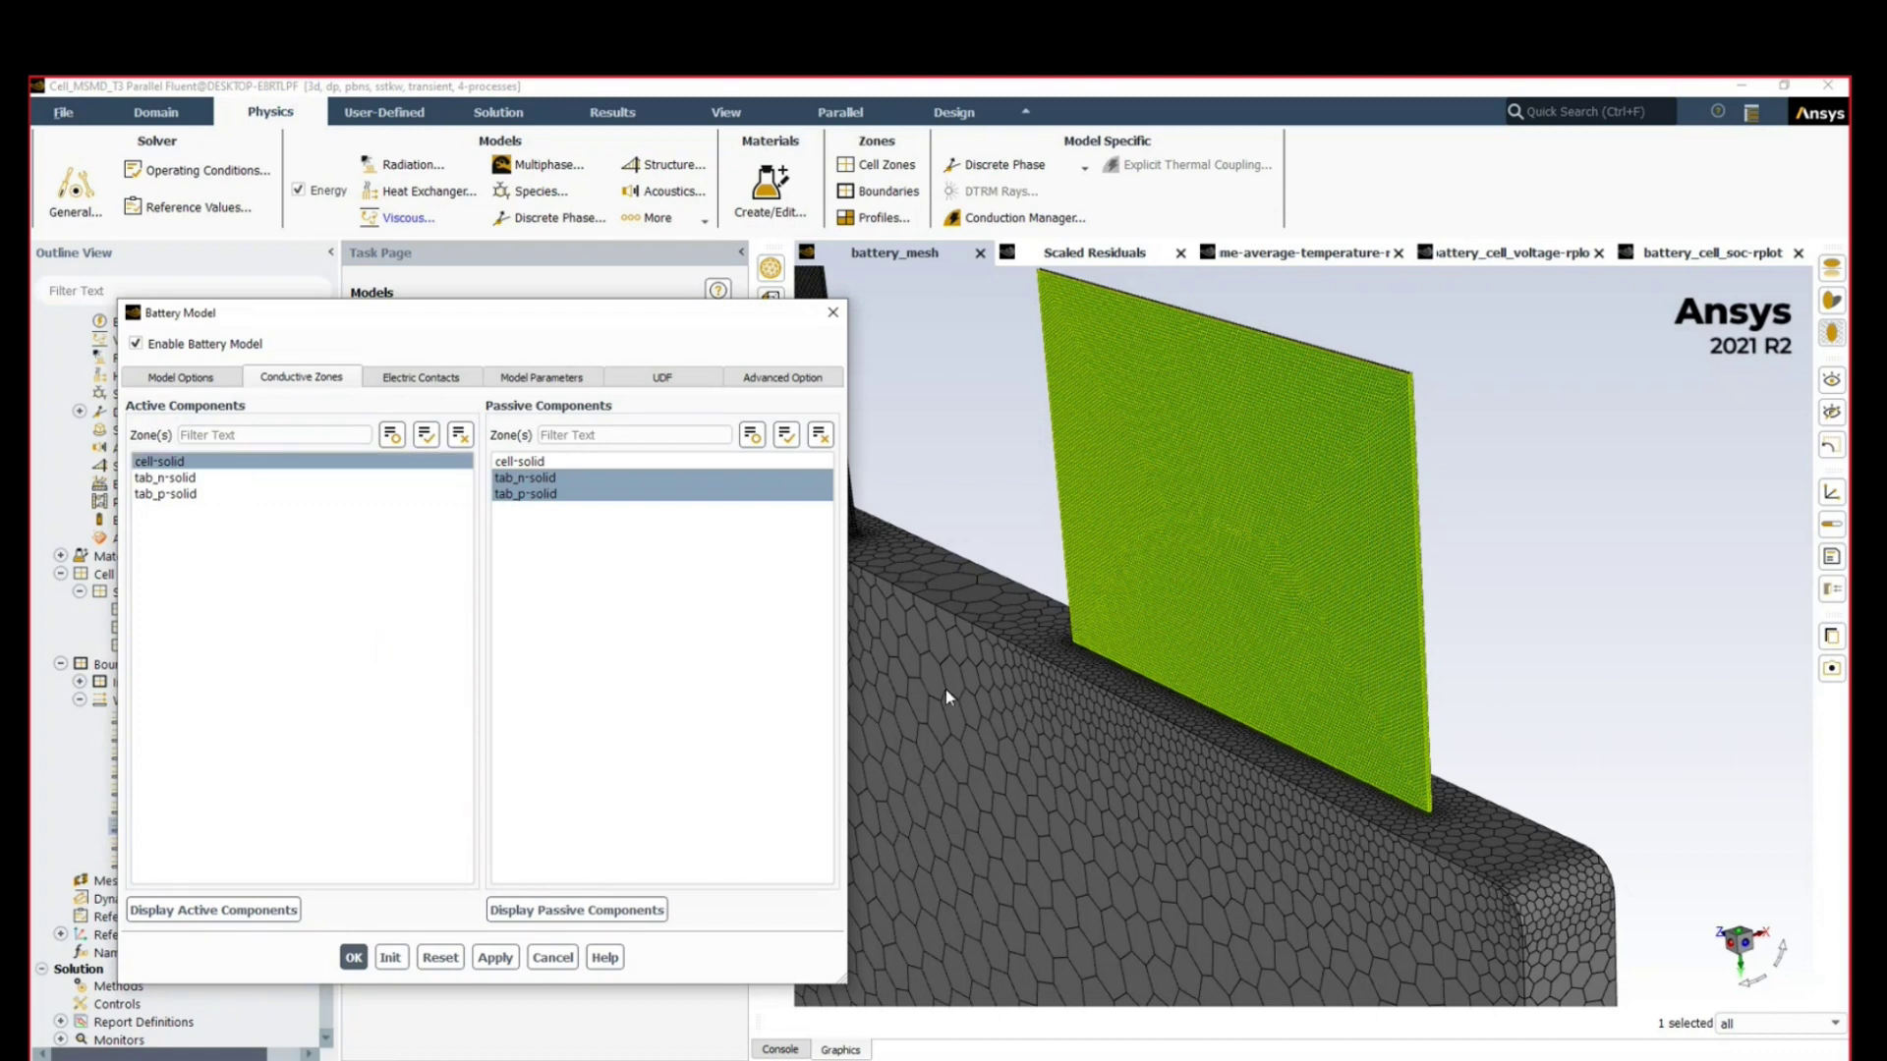
Step: Keep cell-solid as the active conductive zone and the tab zones passive, then view electric contacts
left_click(158, 464)
left_click(159, 462)
scroll(960, 556, "down", 5)
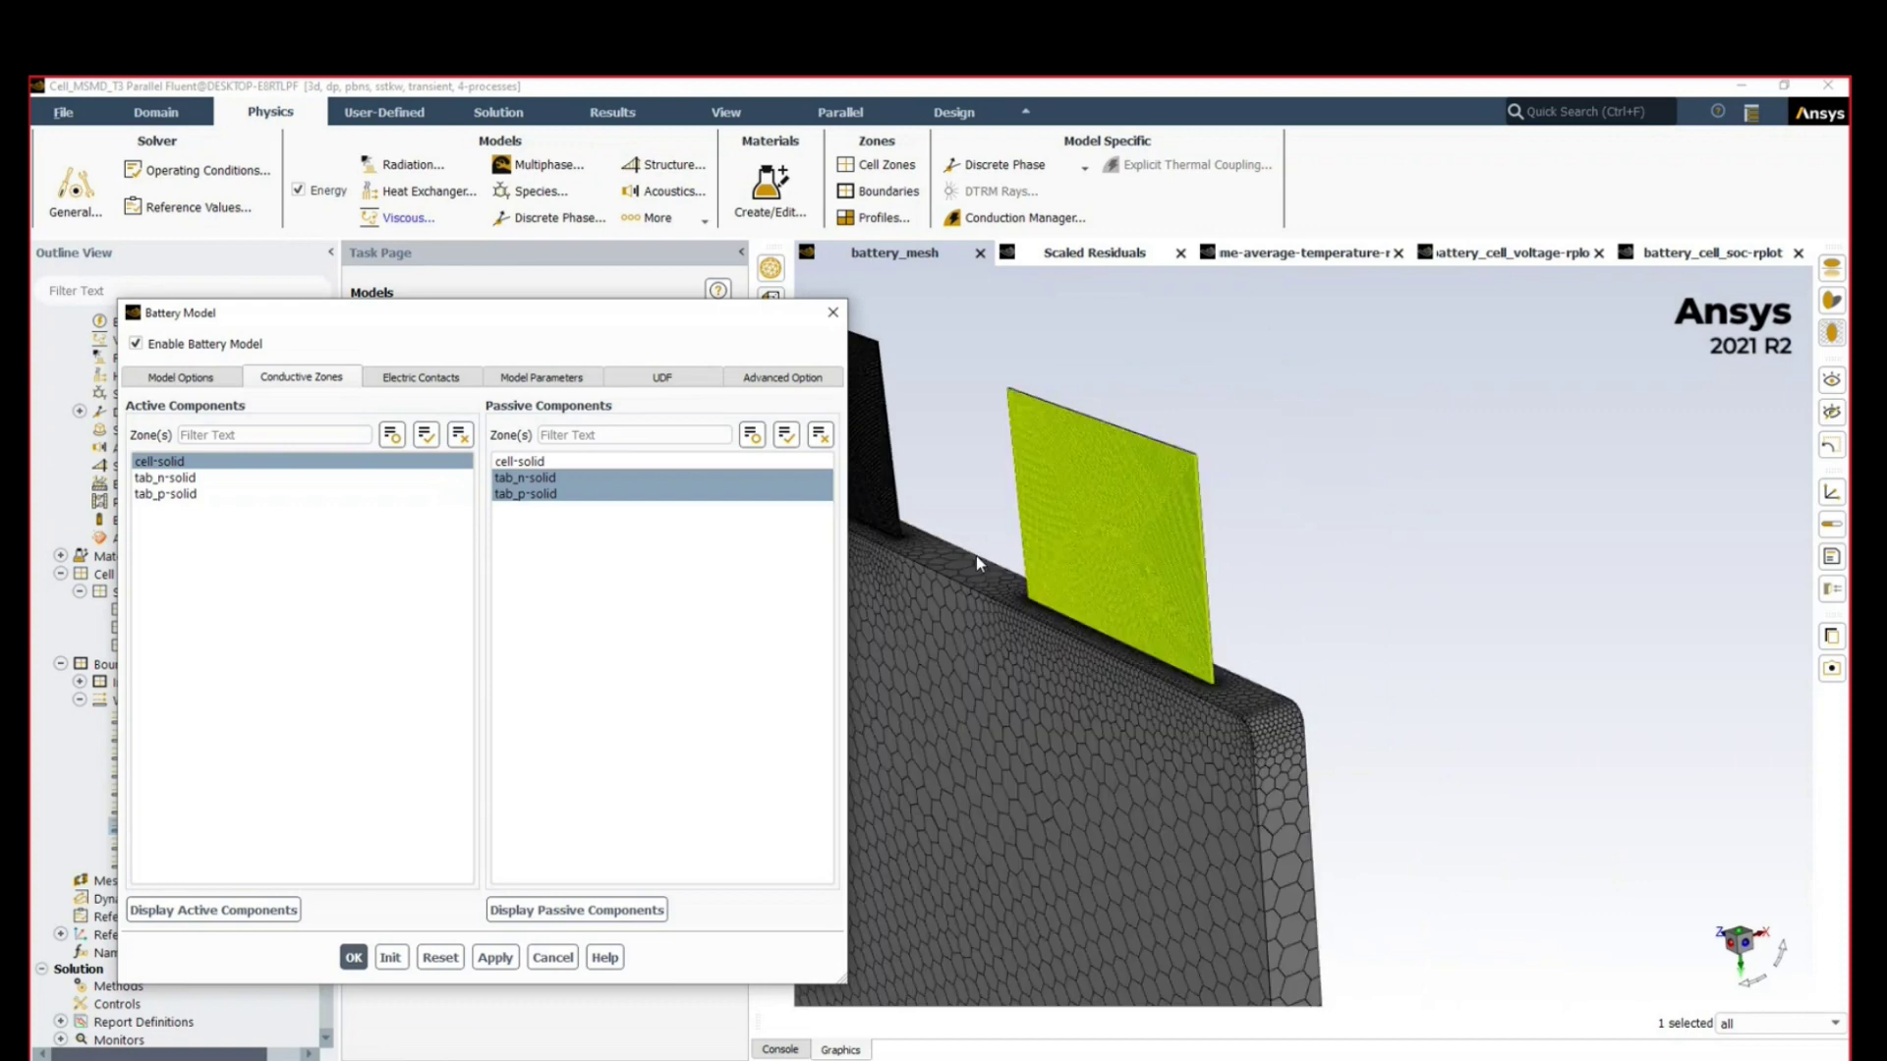
left_click(562, 495)
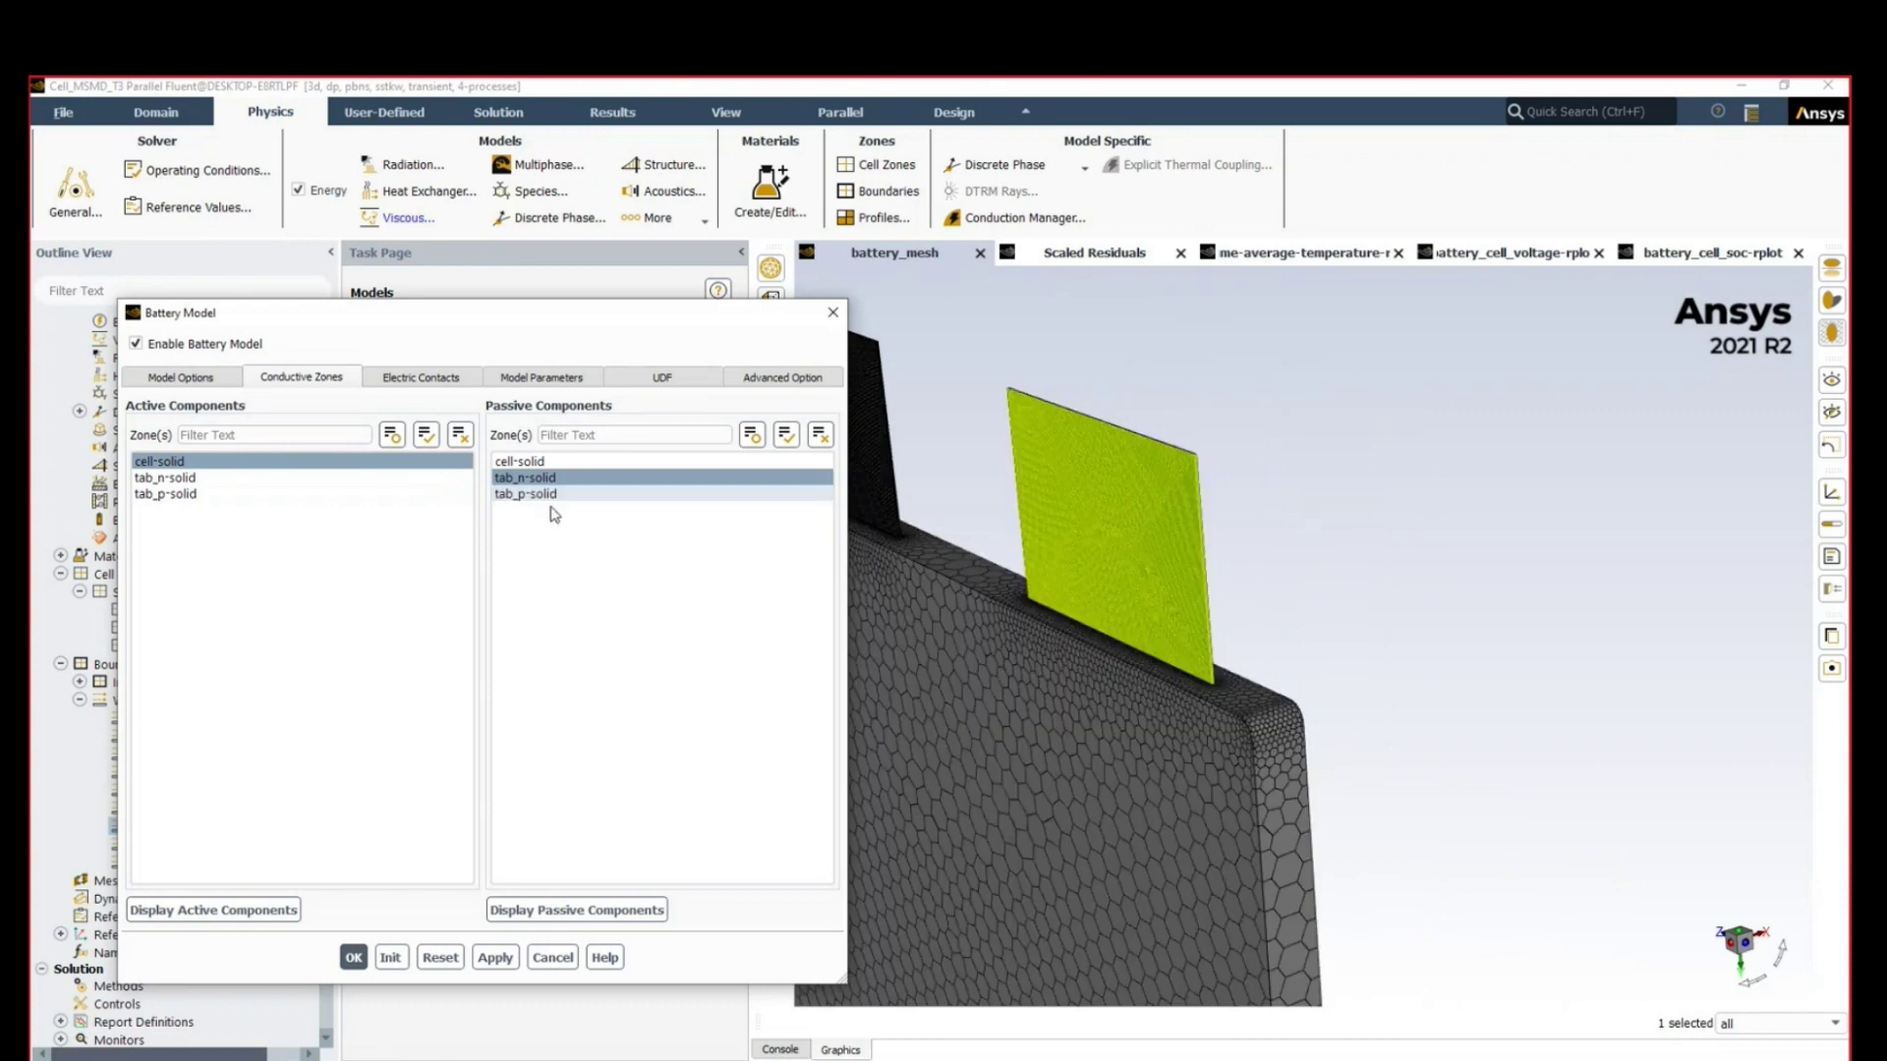
left_click(551, 495)
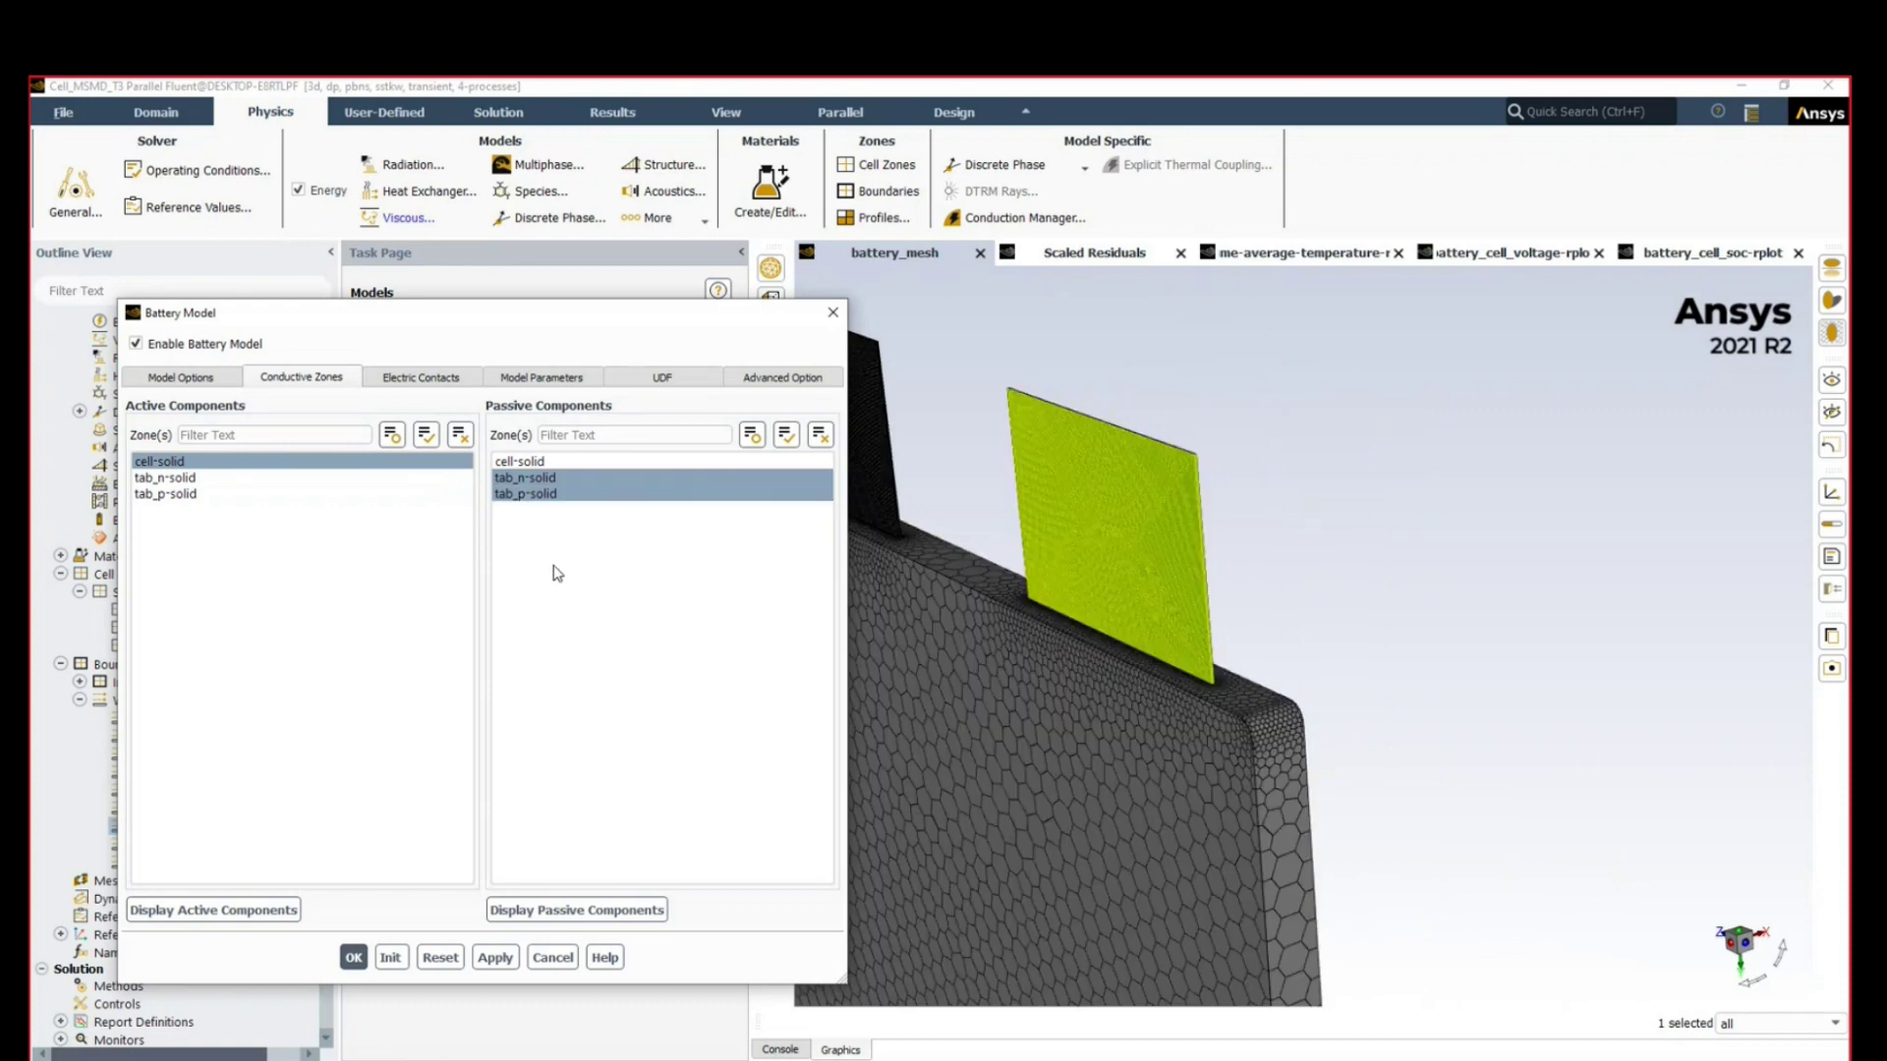
left_click(404, 380)
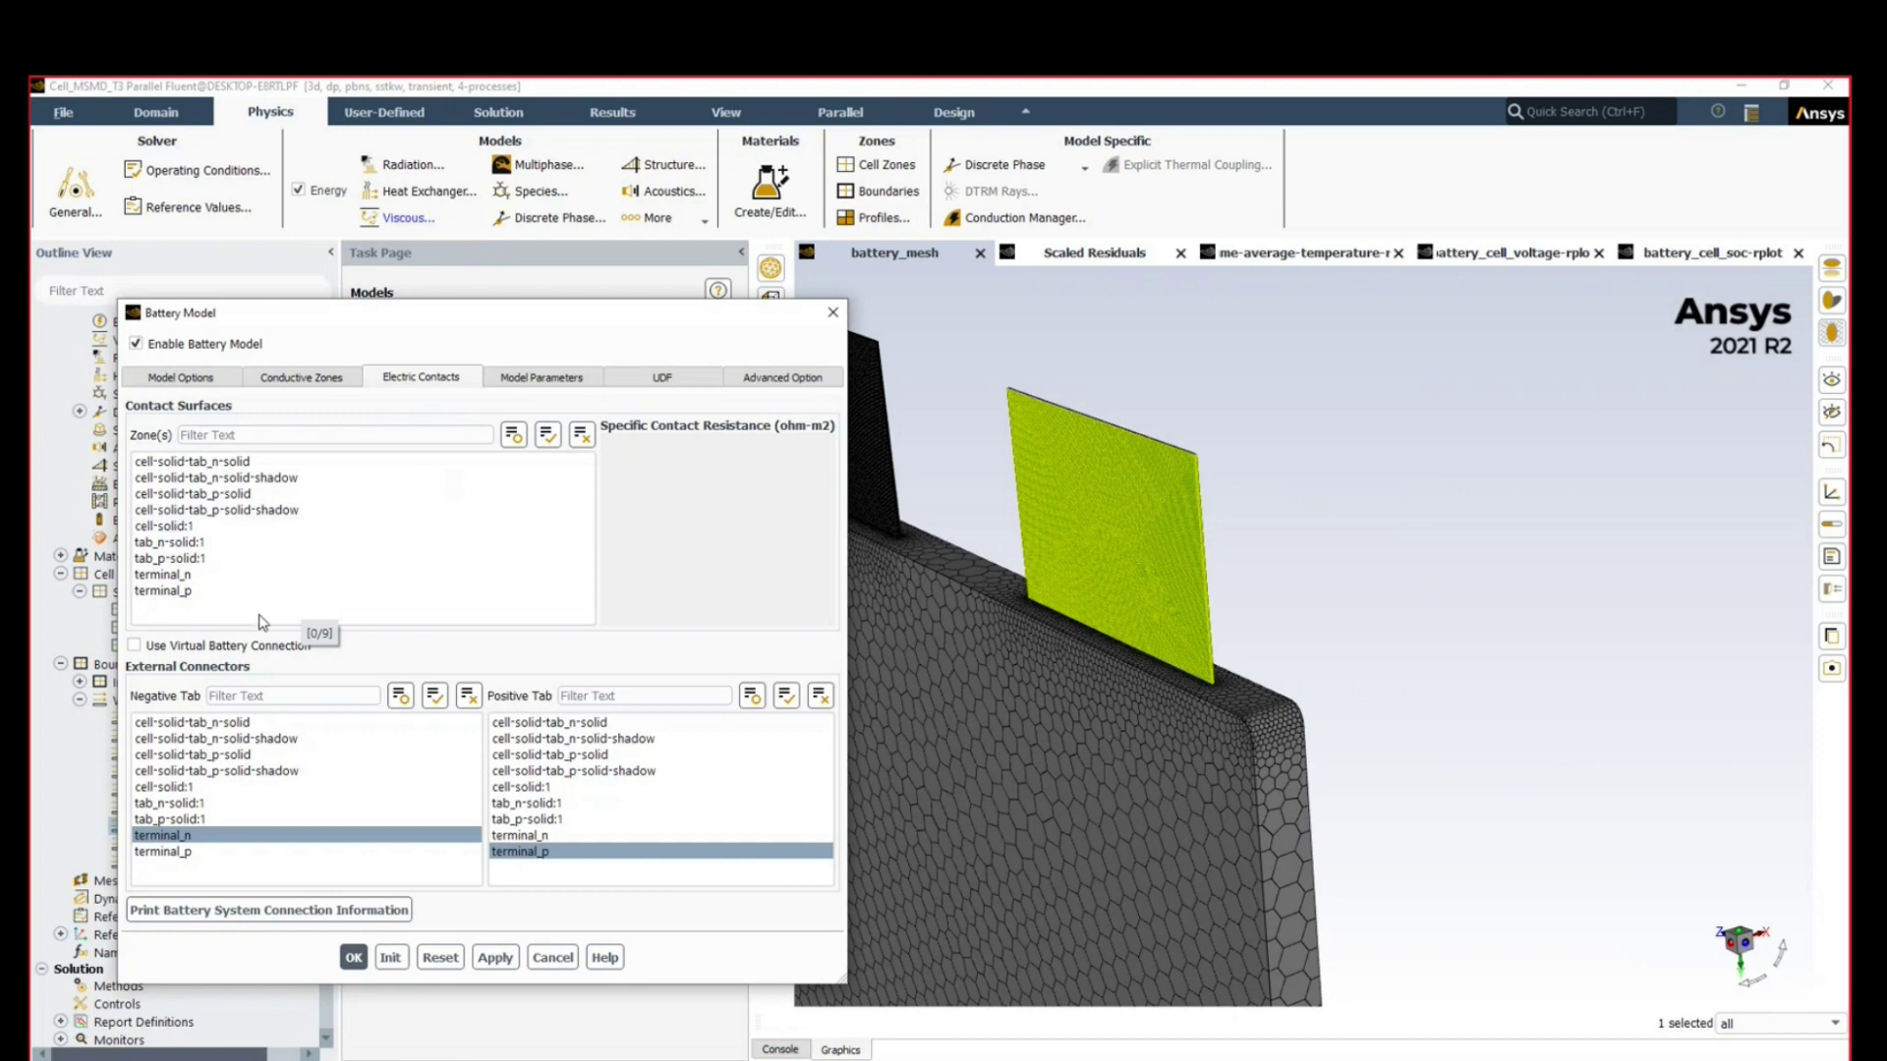
left_click(1312, 632)
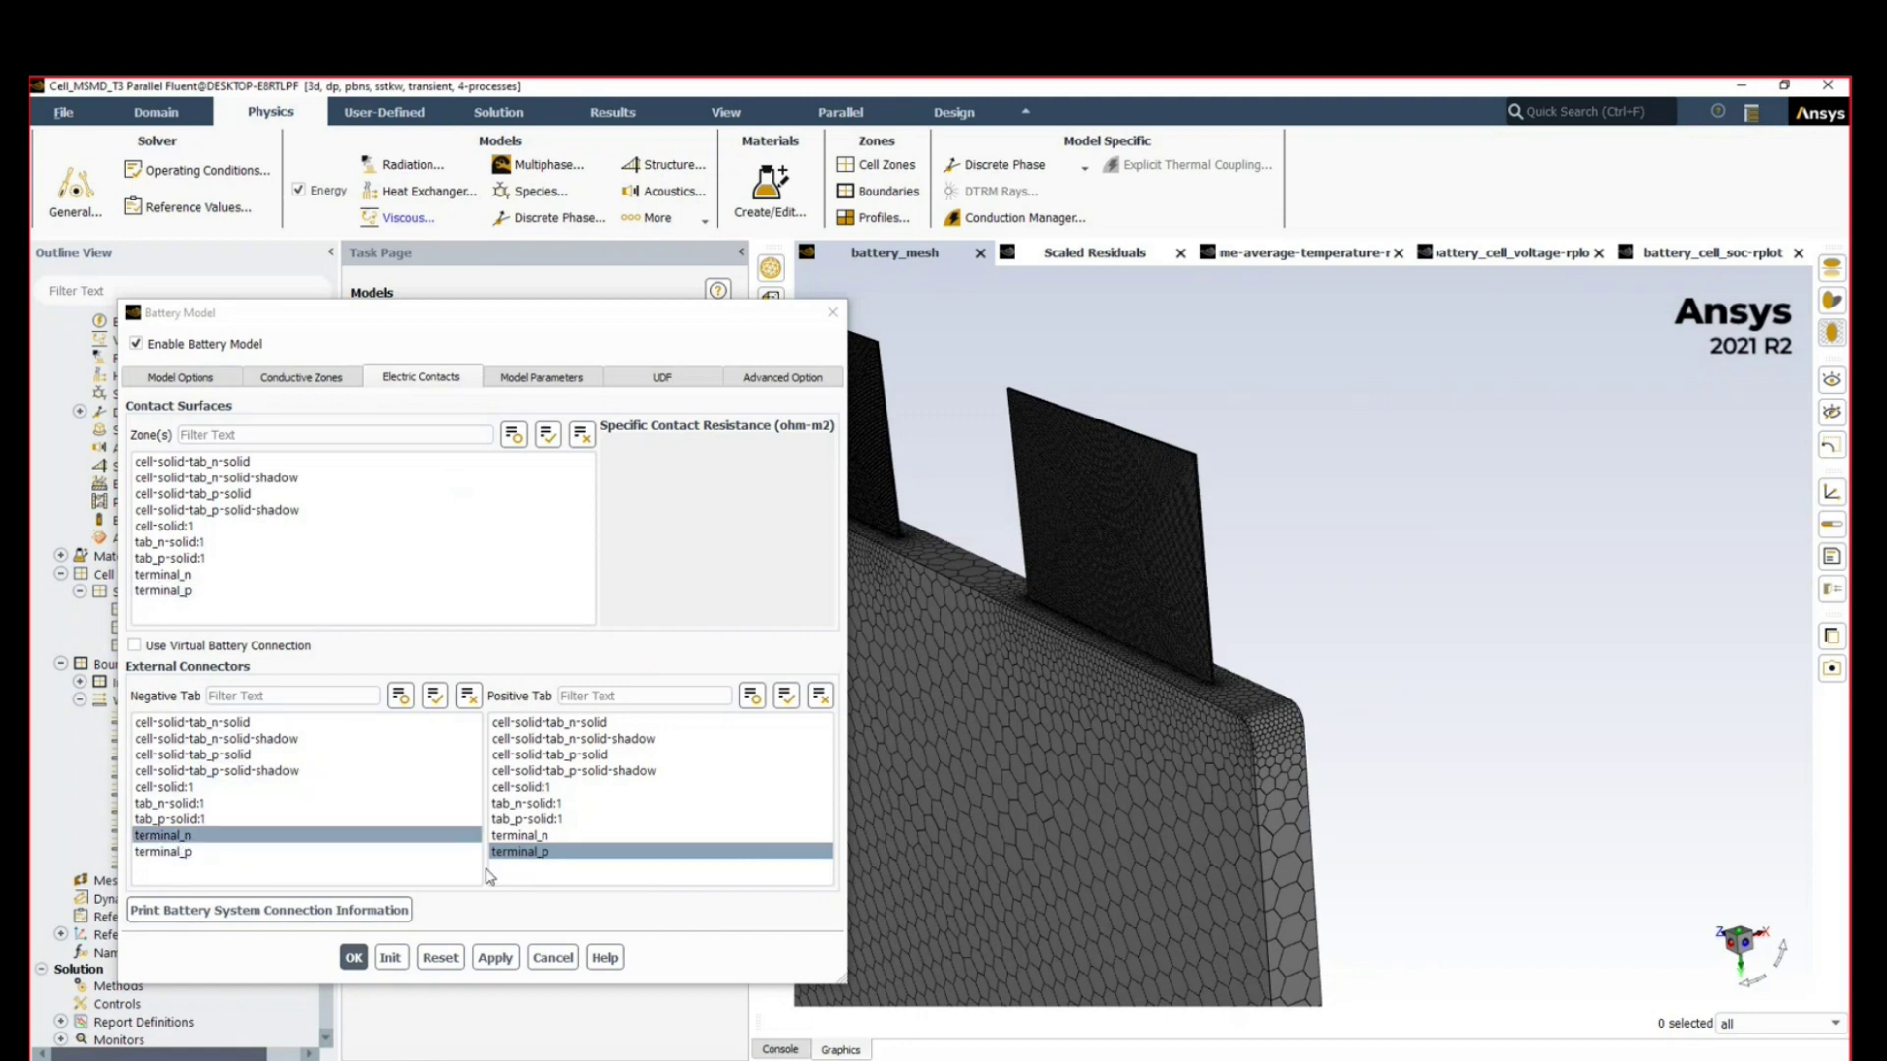
left_click(539, 853)
left_click(536, 853)
Step: Show the circuit model parameters: initial SOC 0.5, 56 Ah reference capacity, tabulated data
left_click(590, 385)
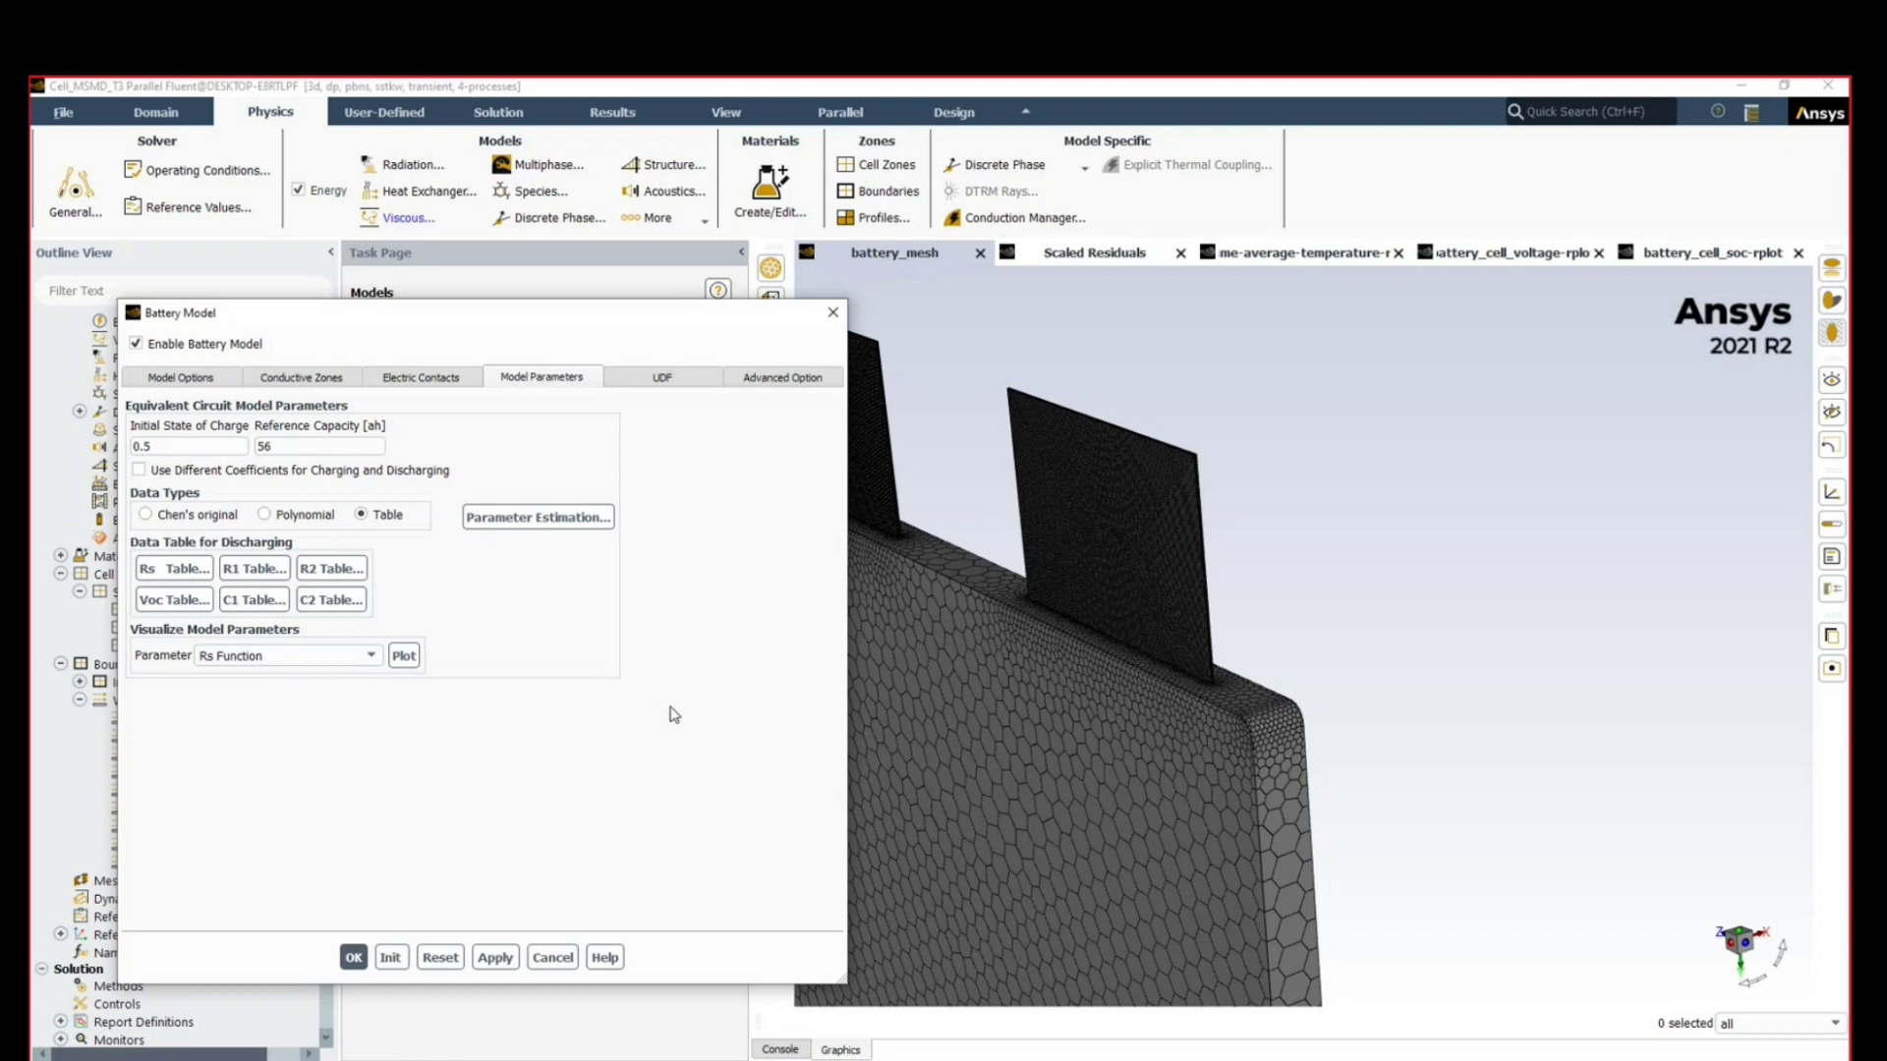
Step: Load the HPPC01 through HPPC39 test files from the HPPC folder into Parameter Estimation
left_click(536, 521)
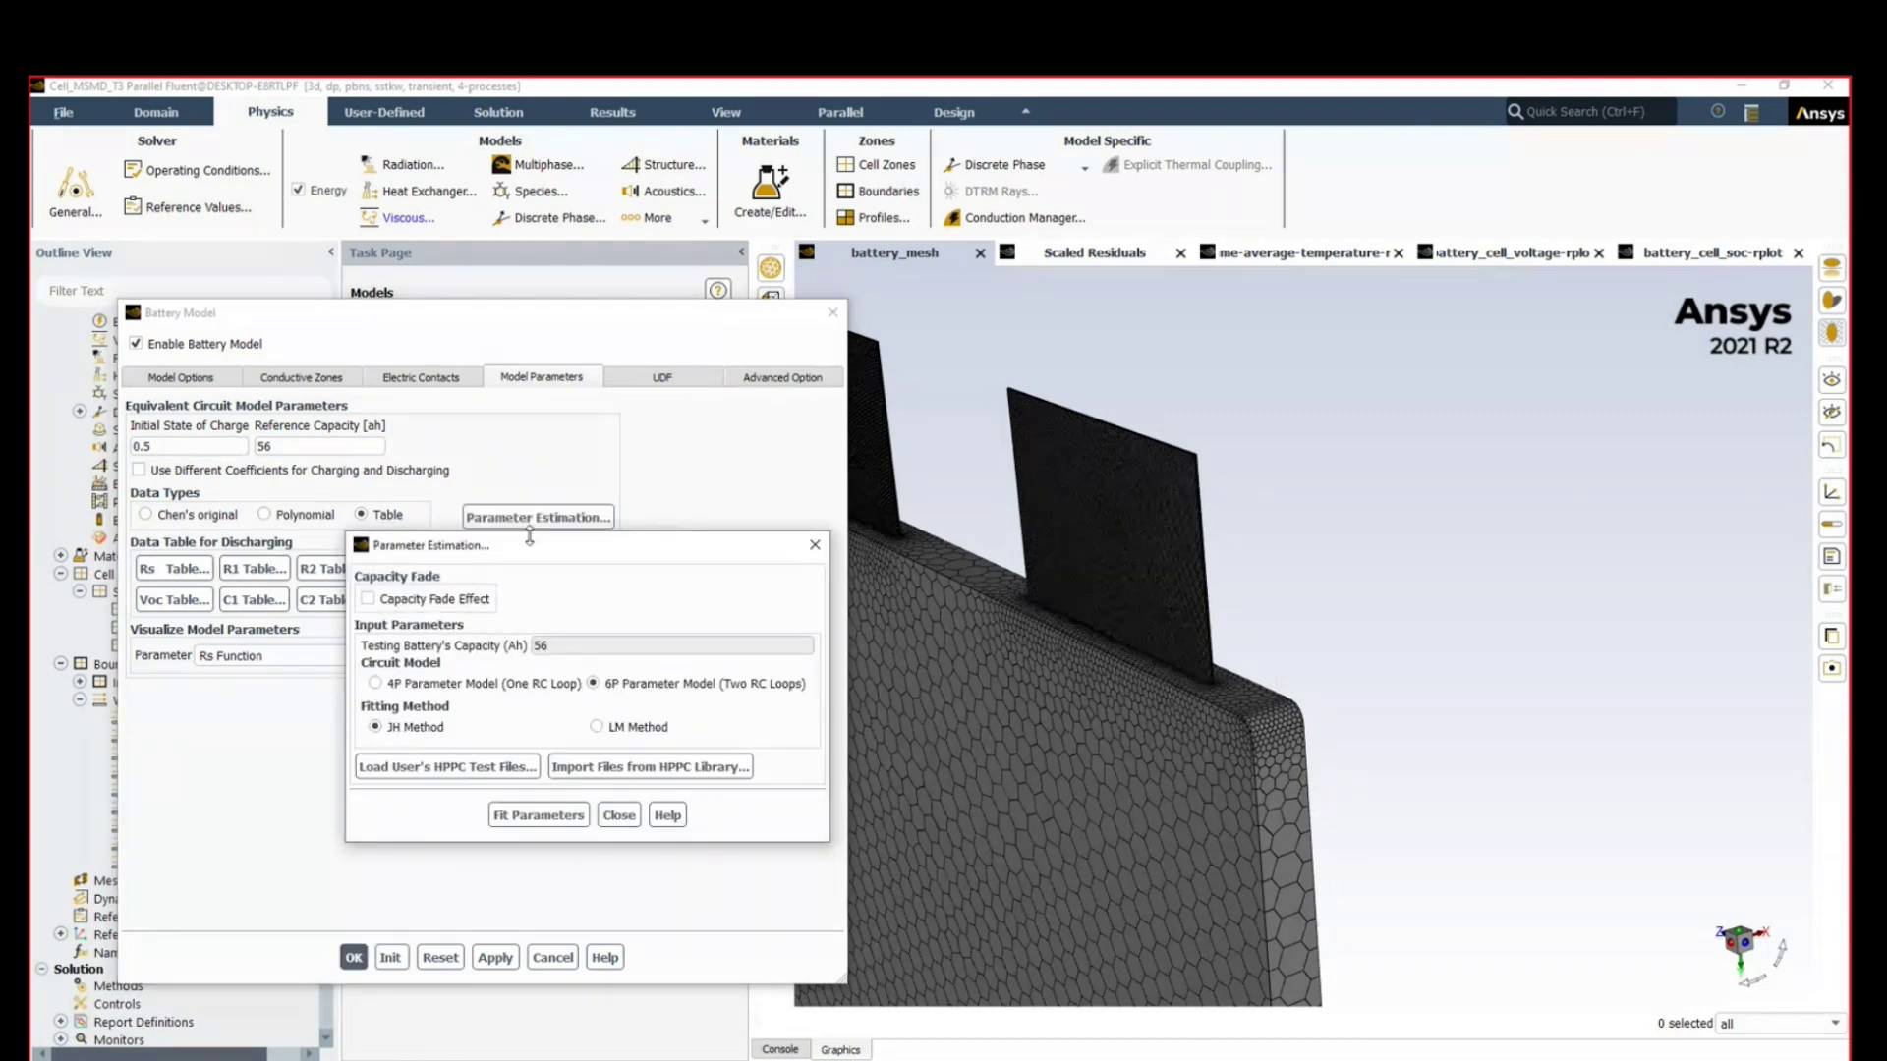
left_click(461, 776)
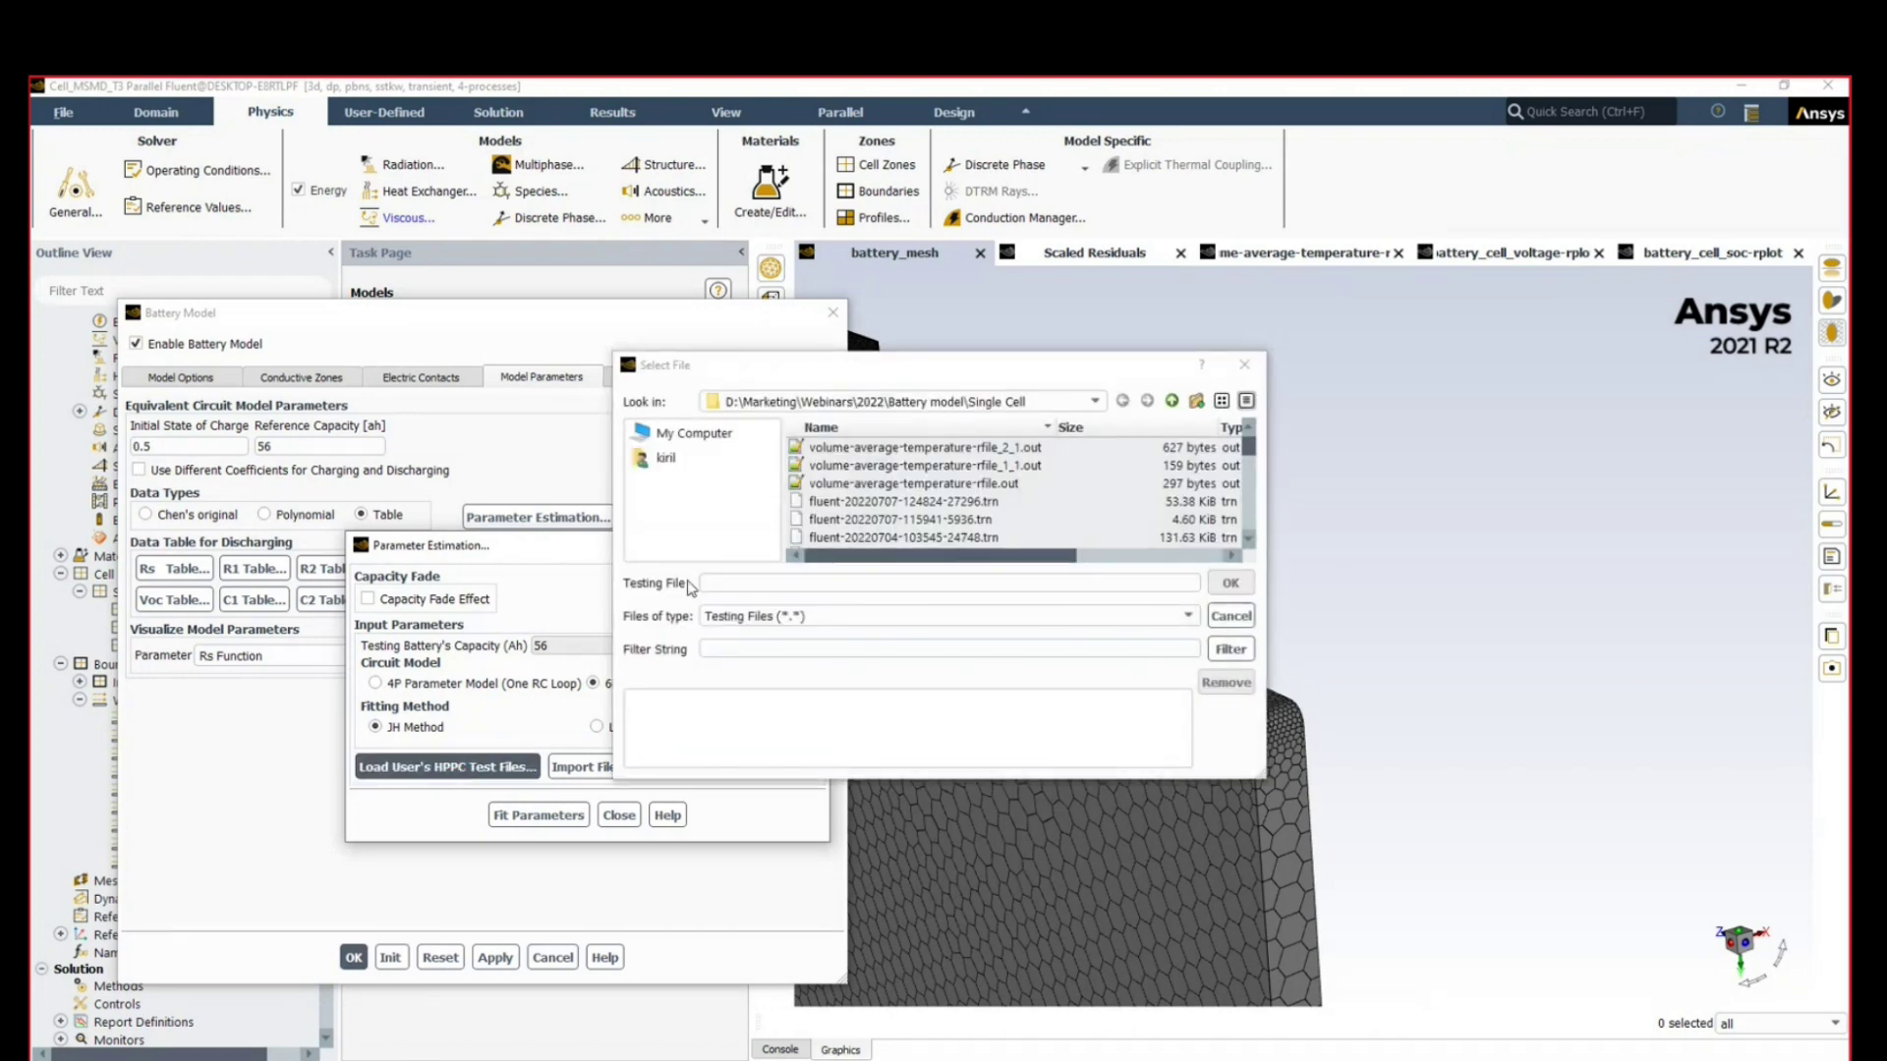
left_click_drag(1221, 728, 1251, 840)
scroll(844, 607, "down", 5)
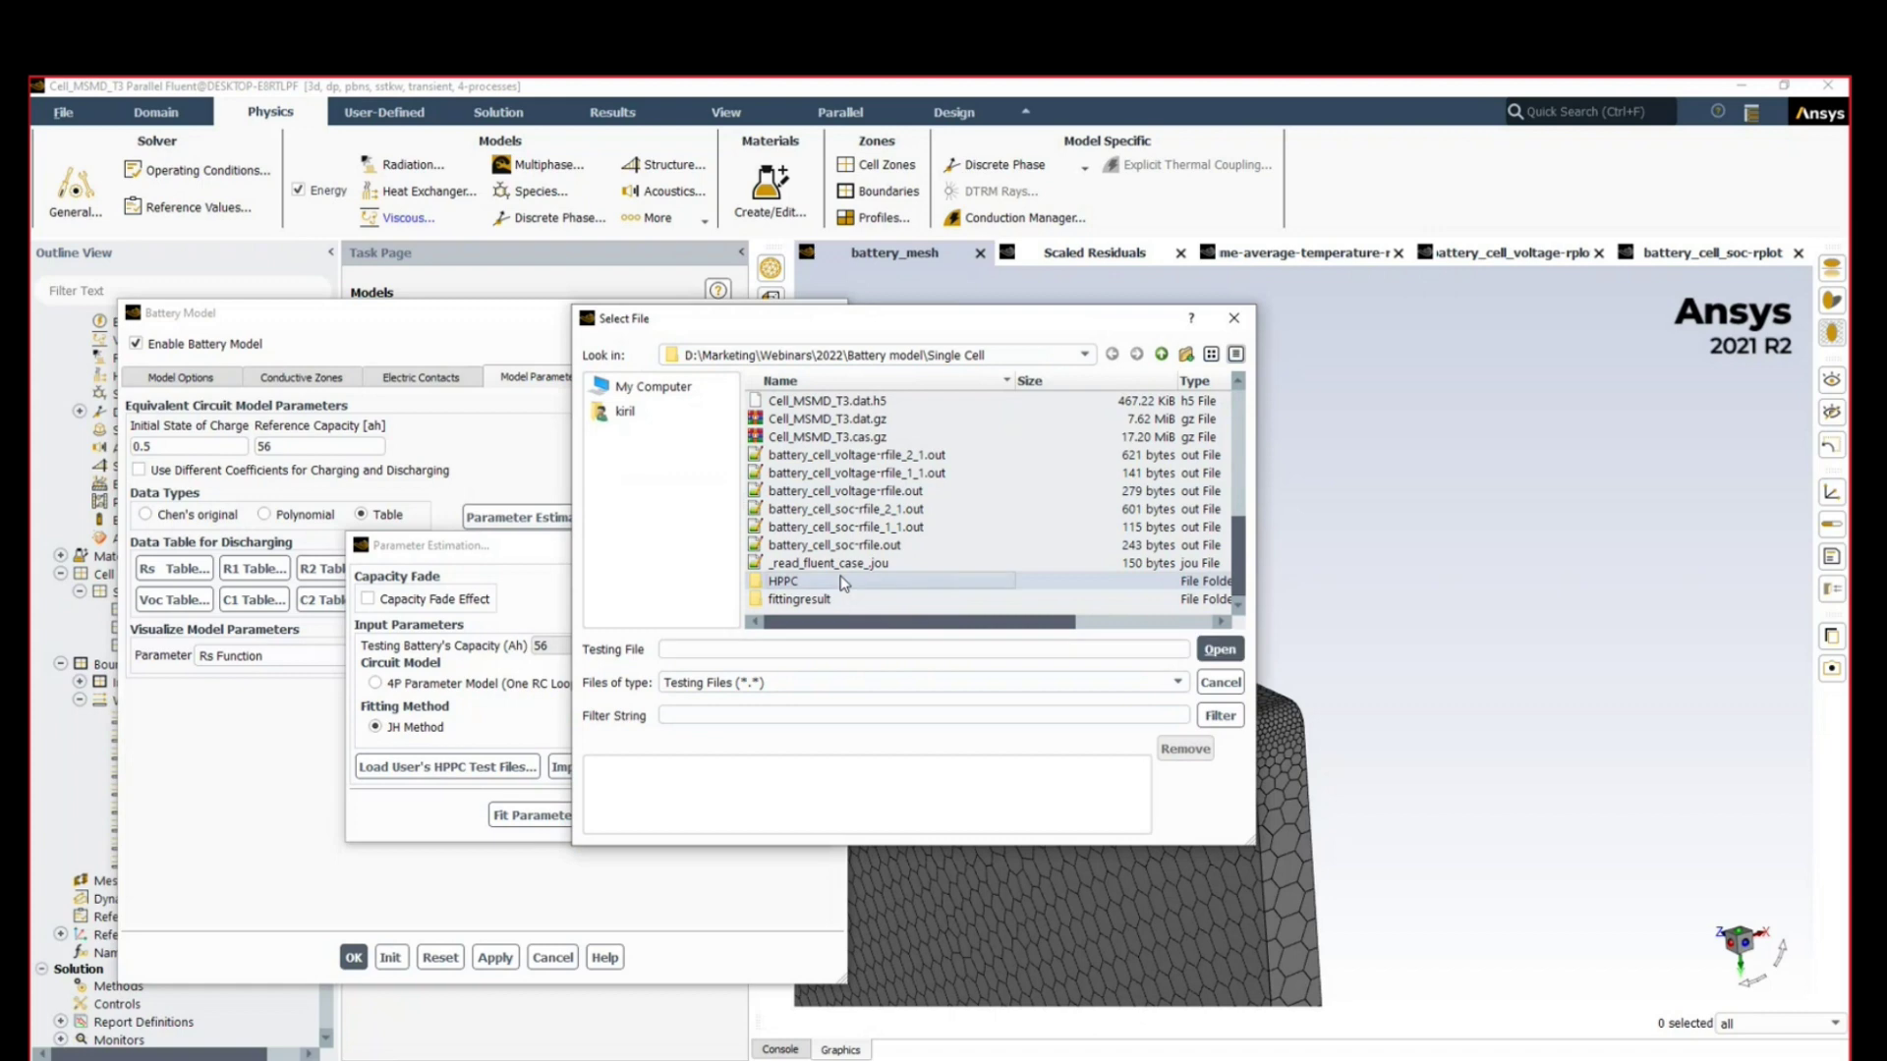
double_click(783, 581)
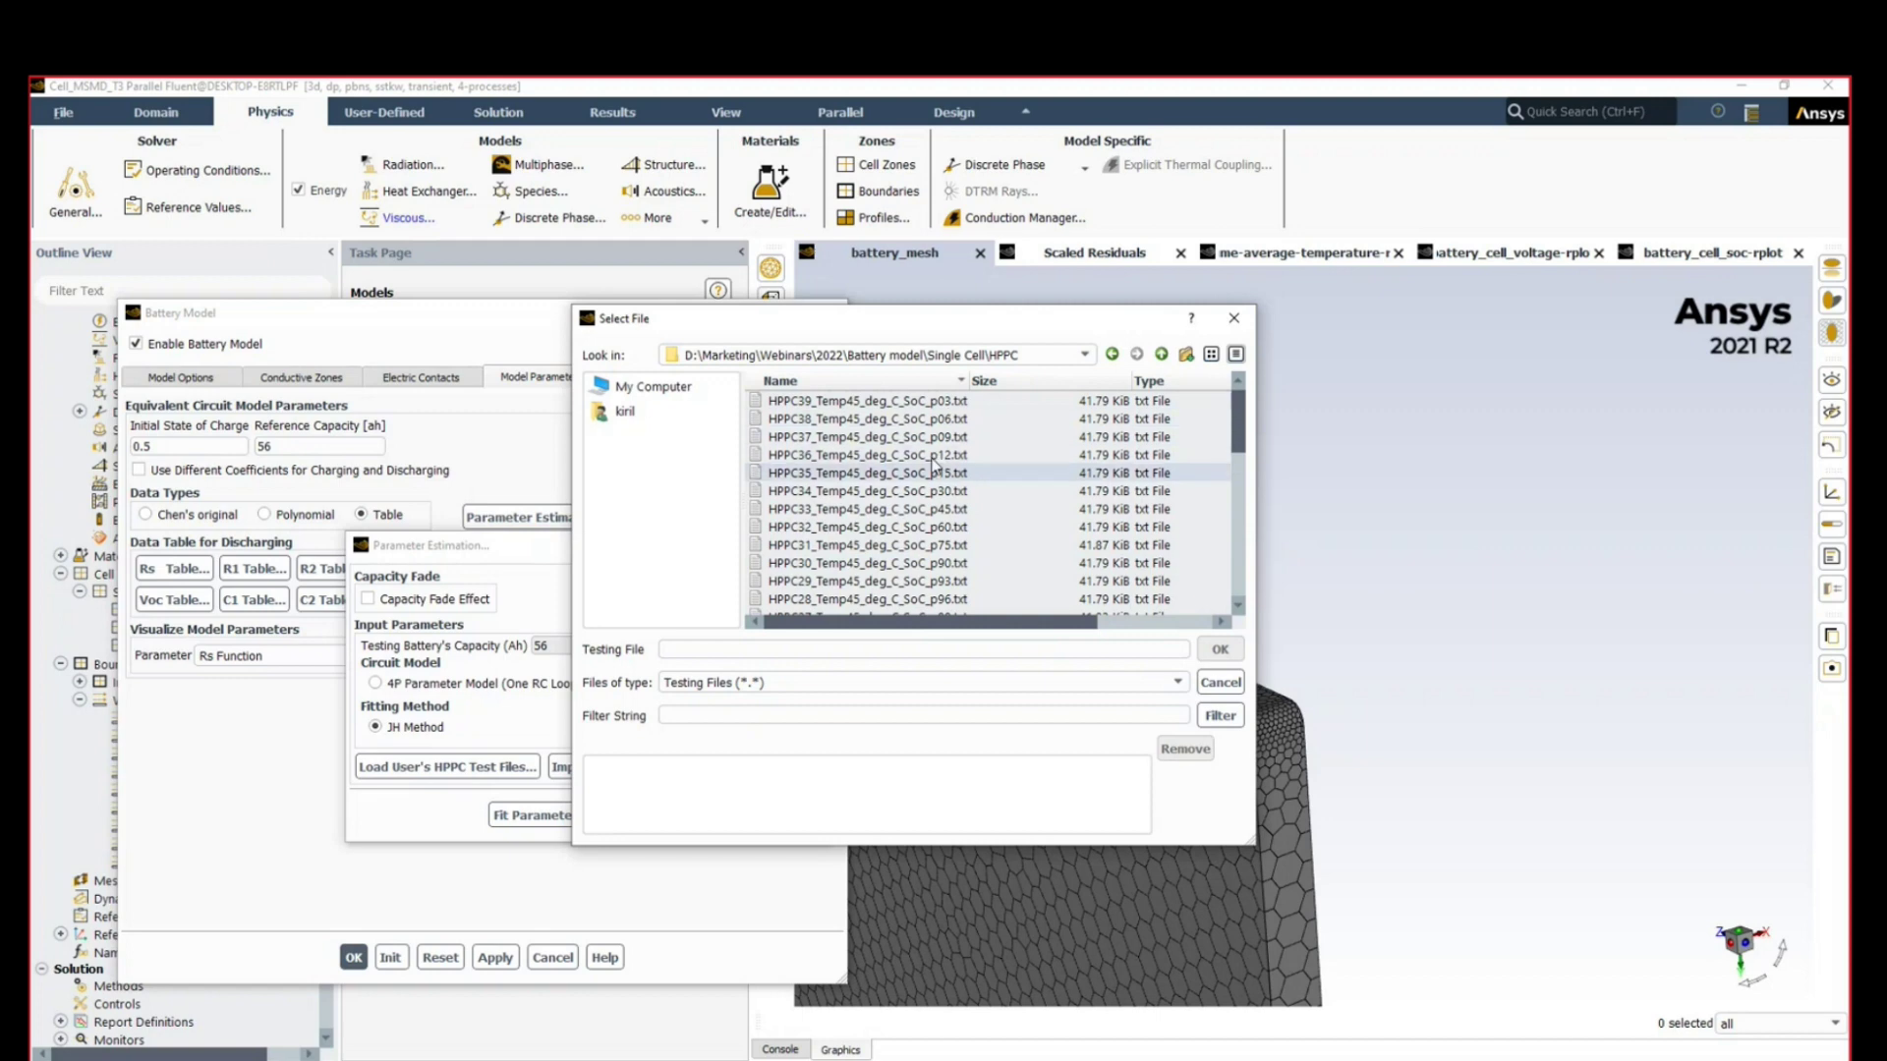
left_click(964, 403)
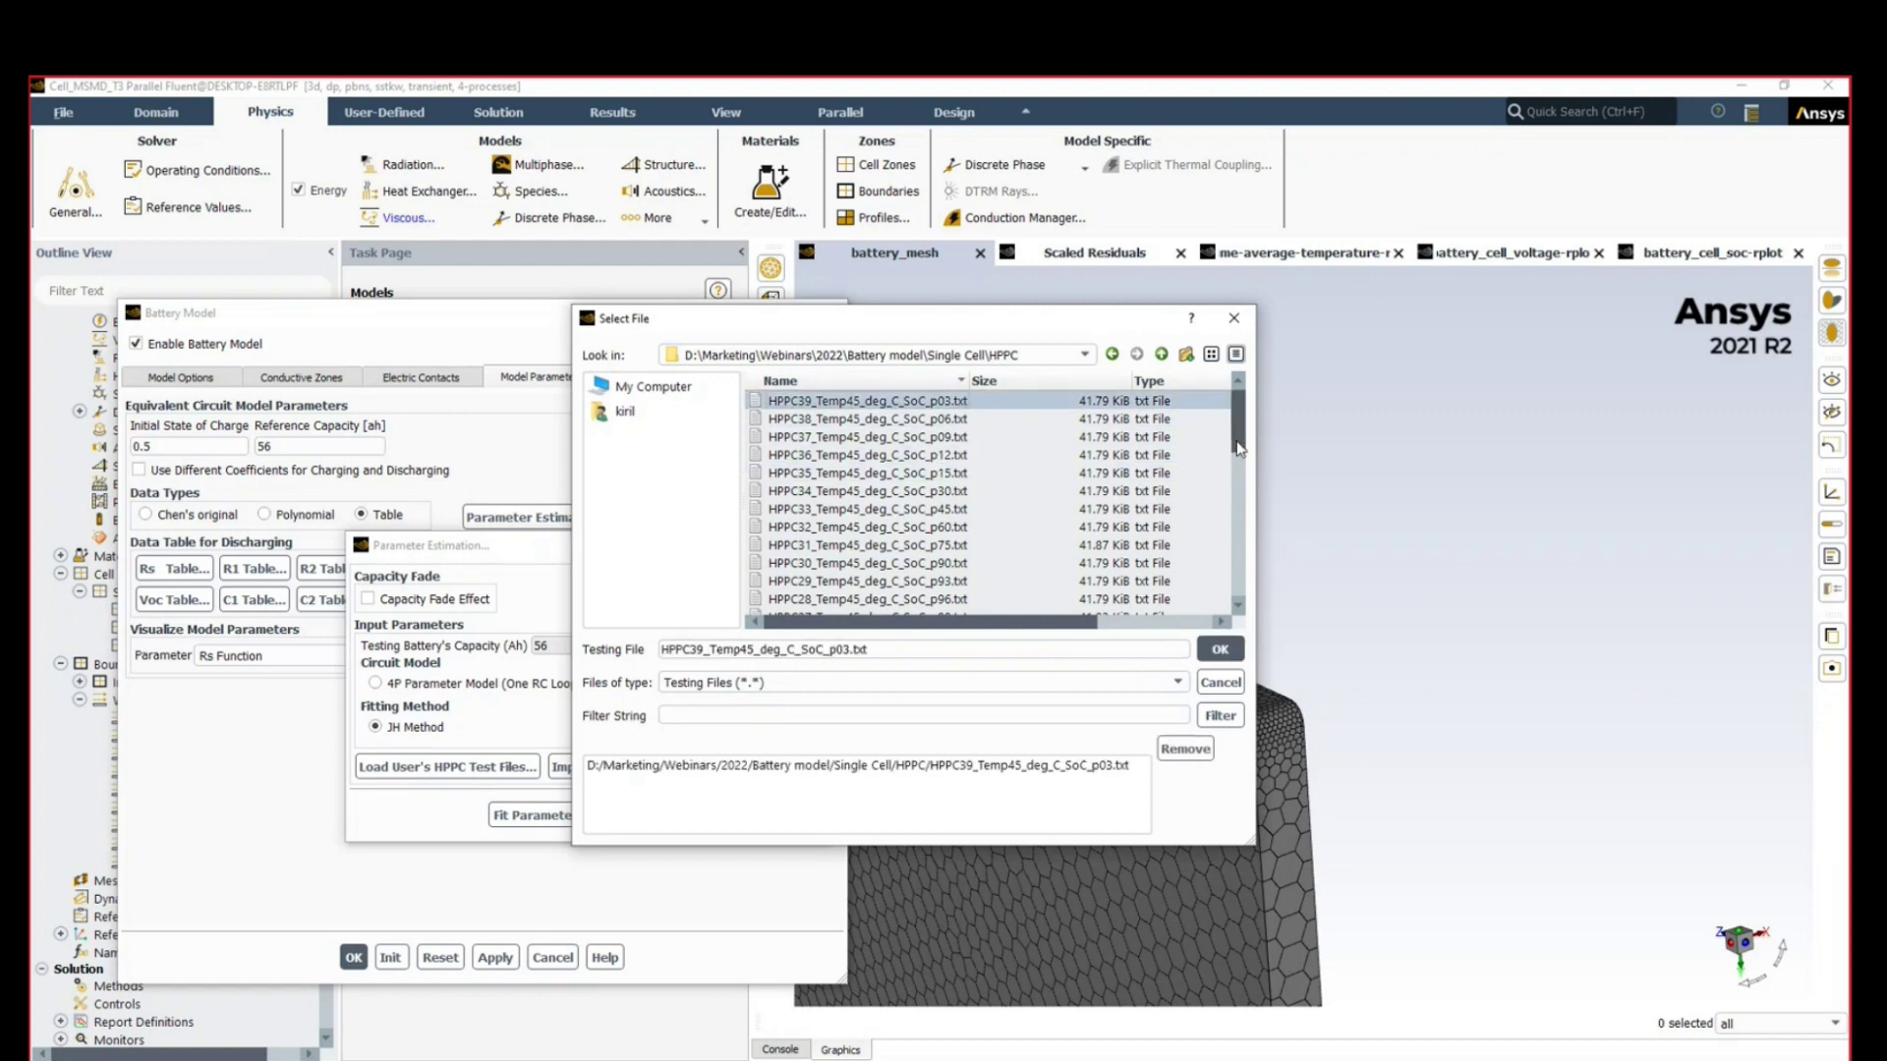
left_click_drag(1238, 442, 1244, 592)
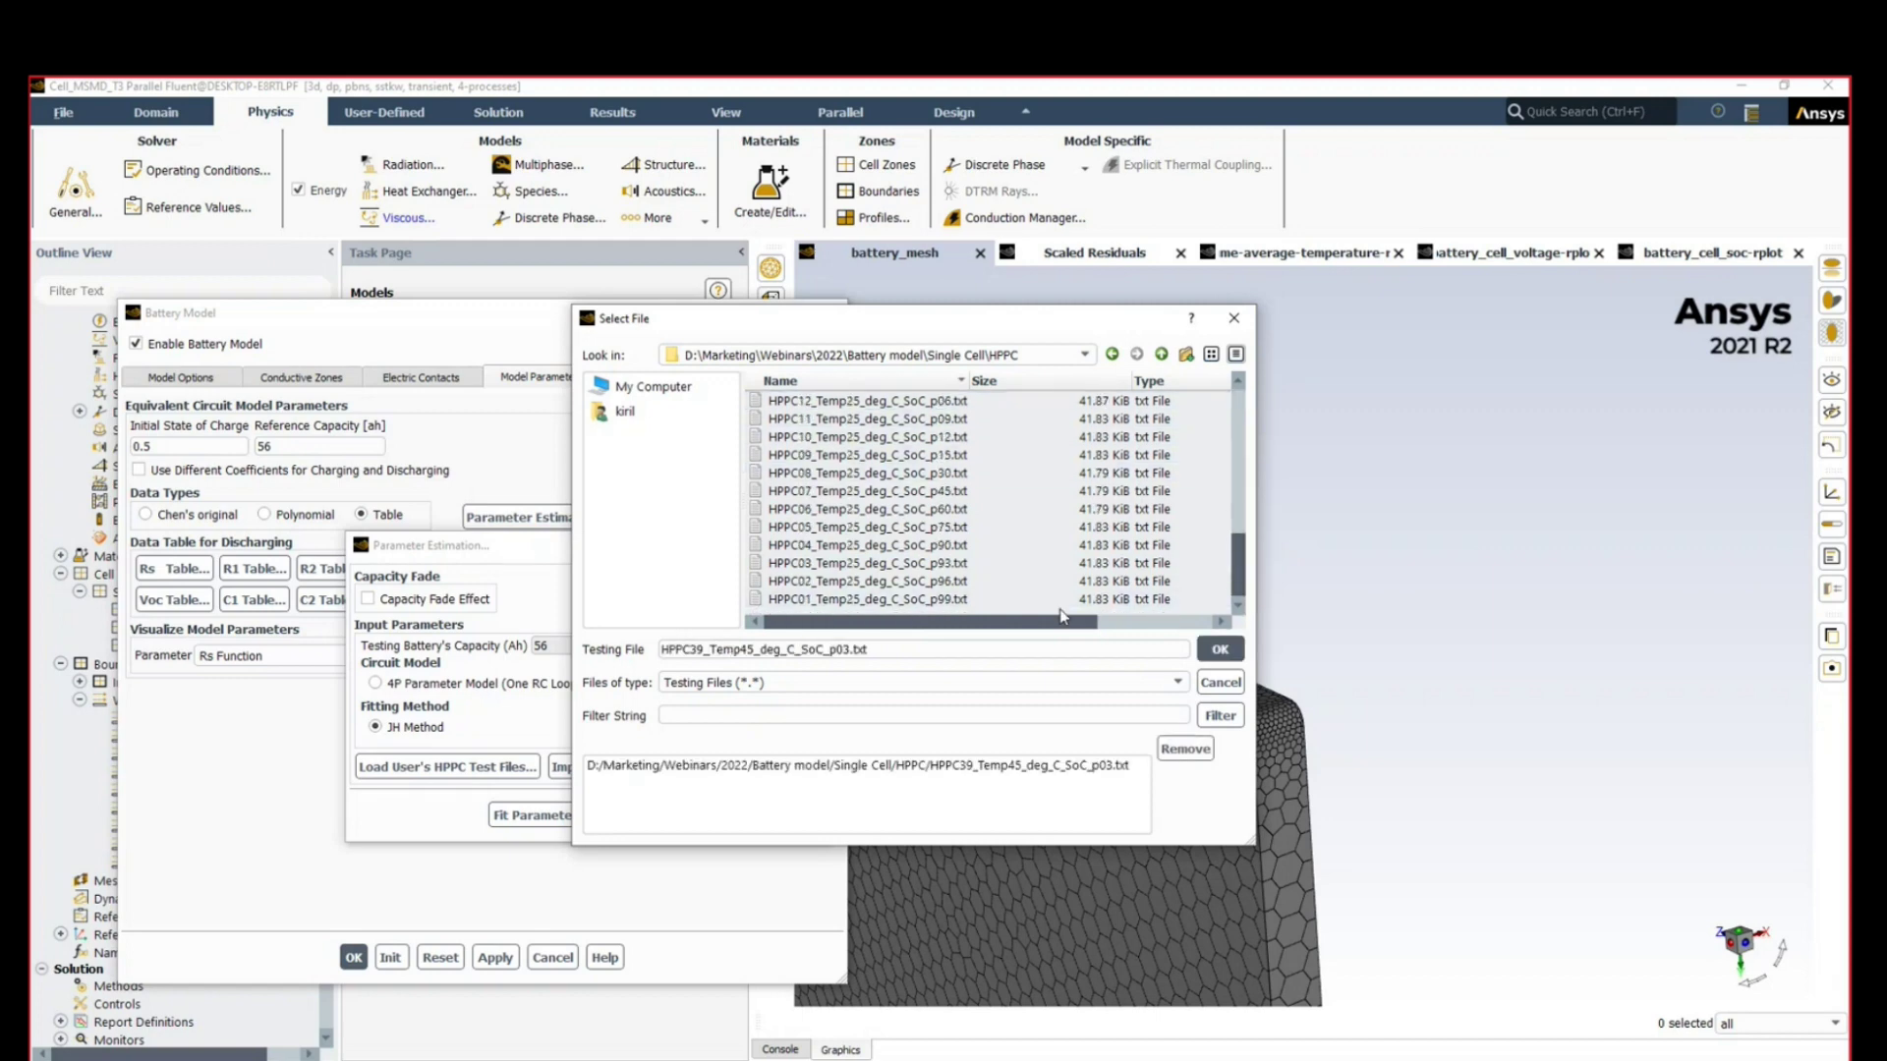
left_click(874, 599, "shift")
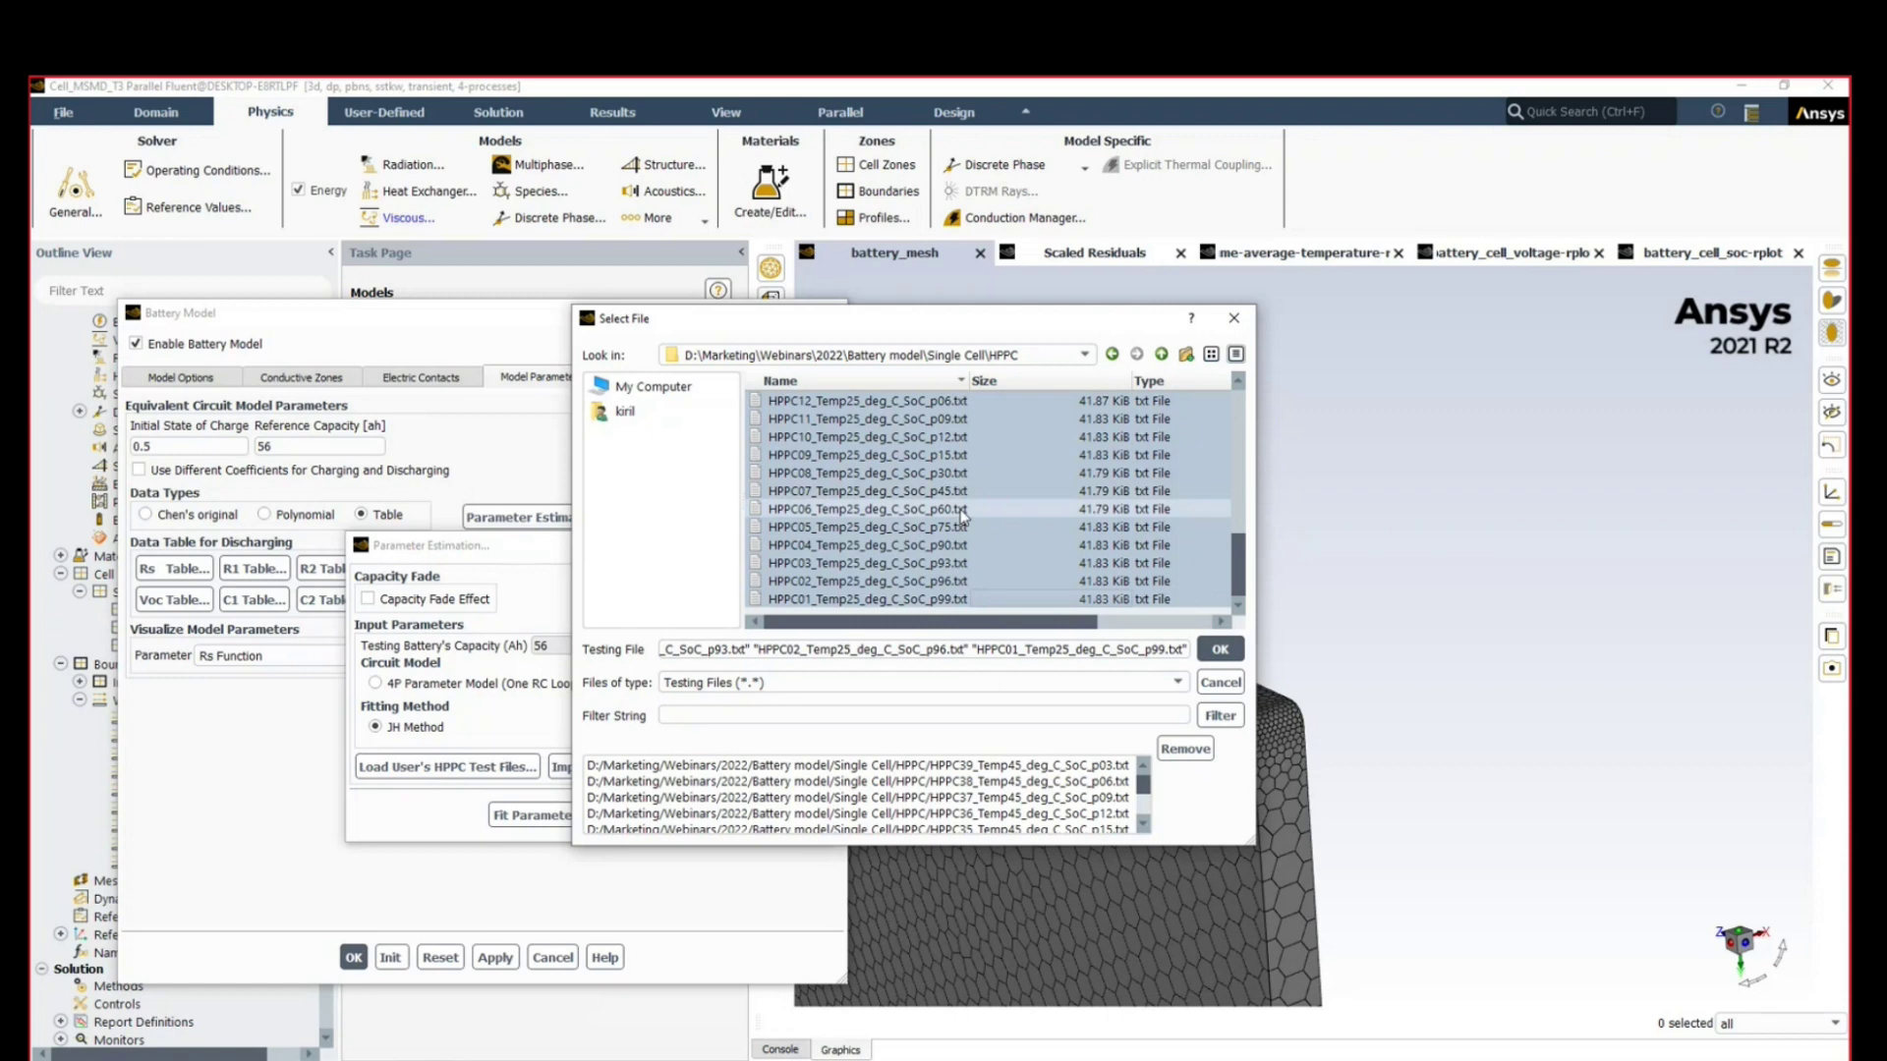
left_click(1220, 650)
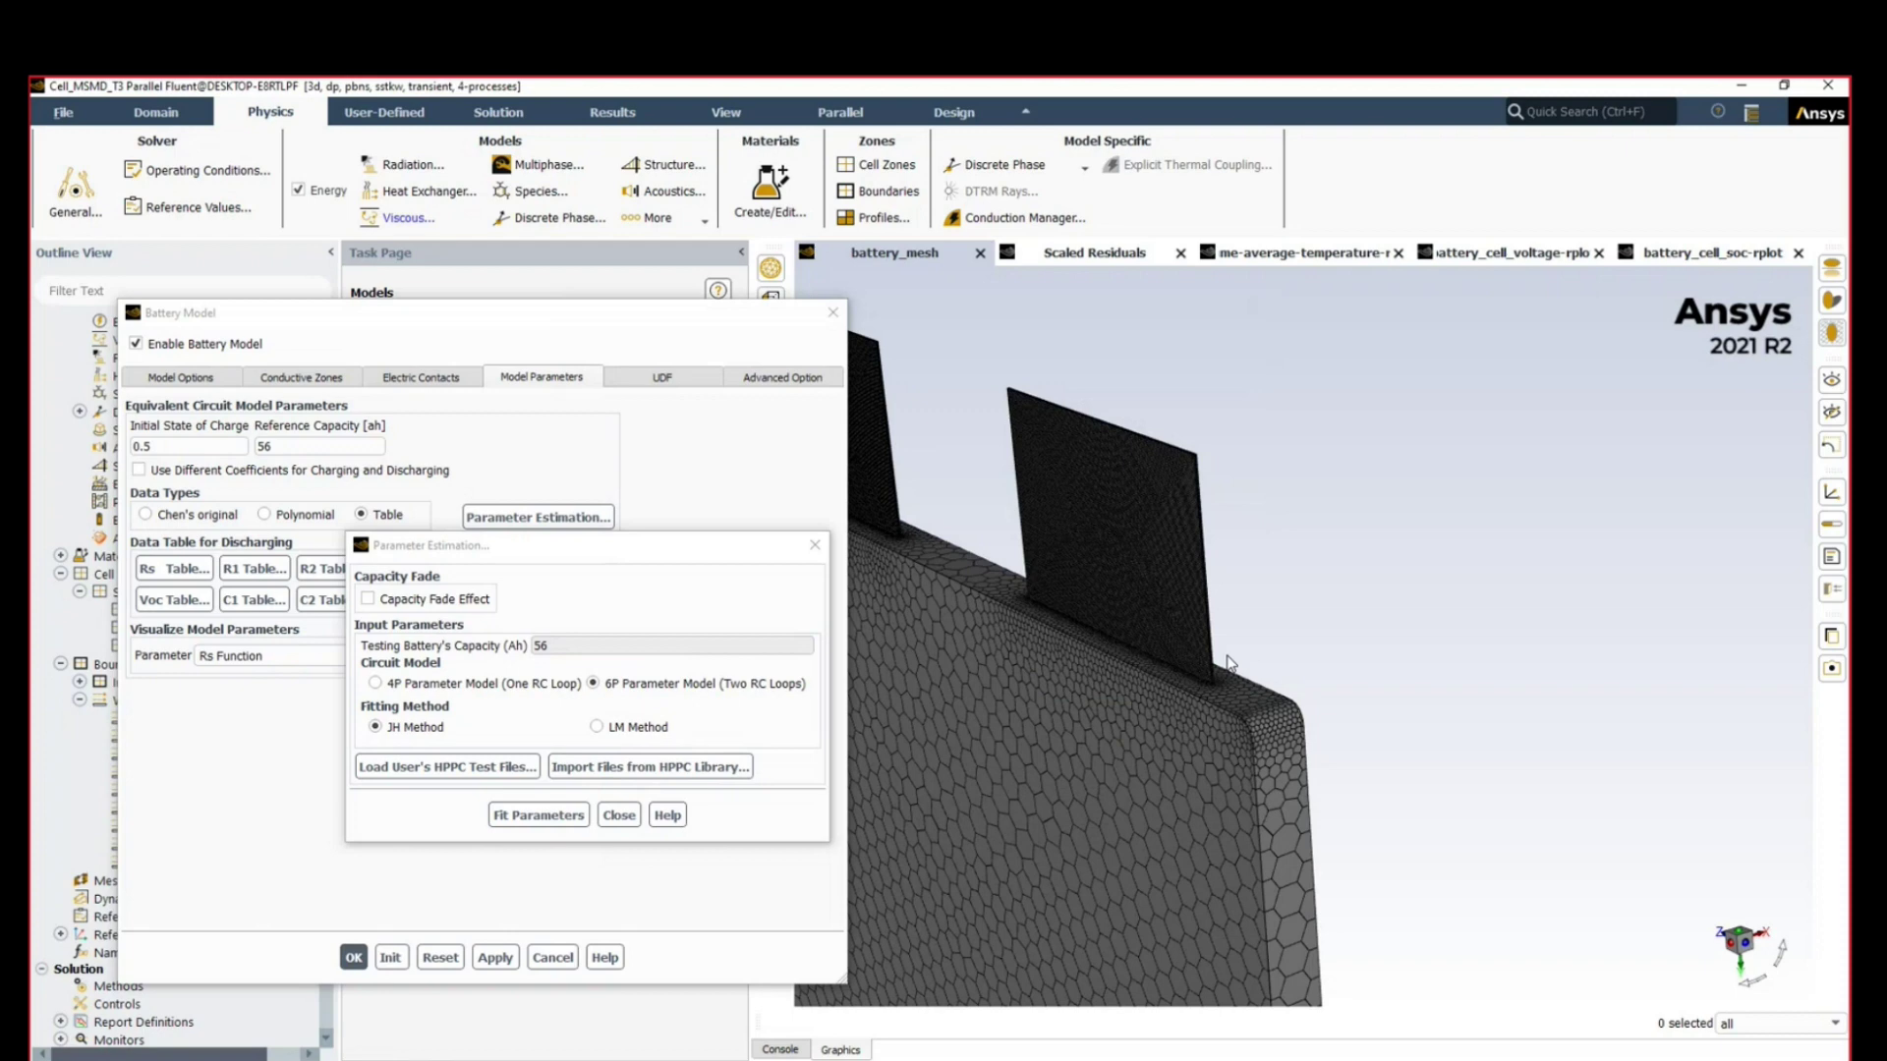
Step: Run the parameter fit on the HPPC data and bring the results plot forward
left_click(518, 817)
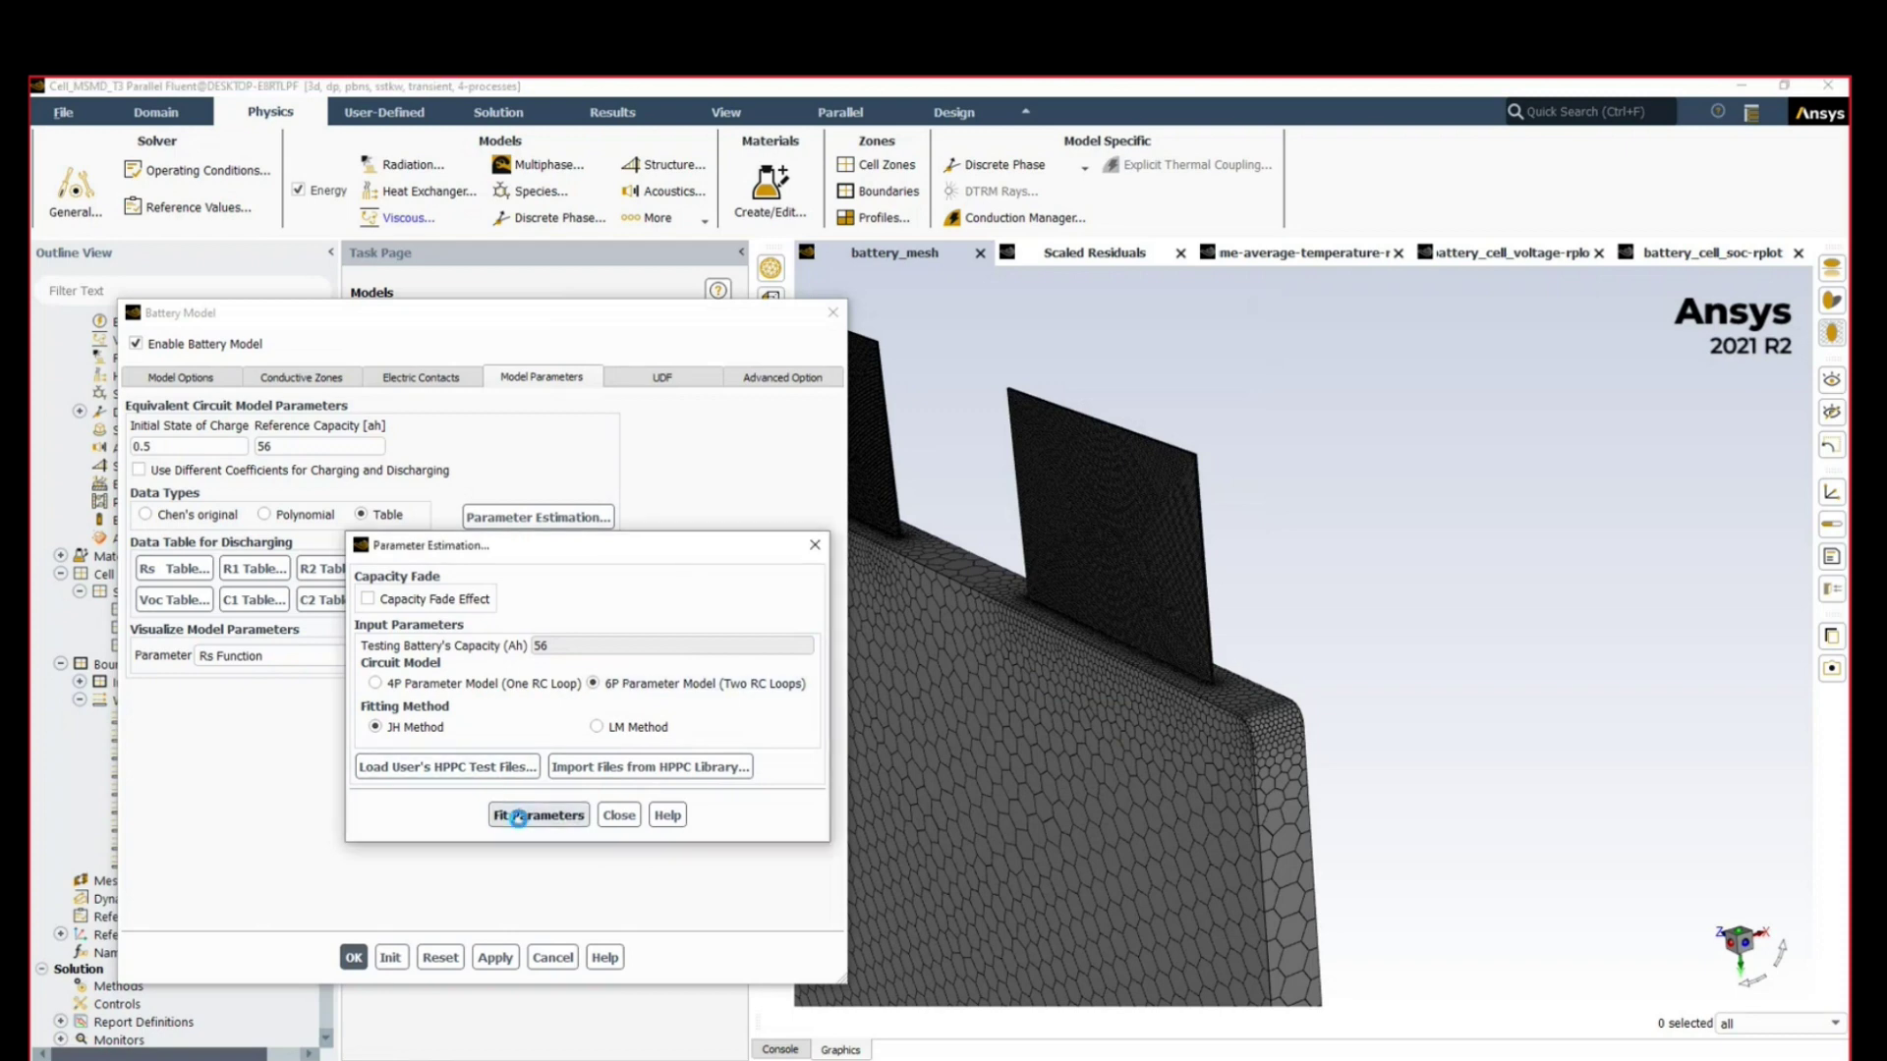
left_click_drag(745, 539, 640, 539)
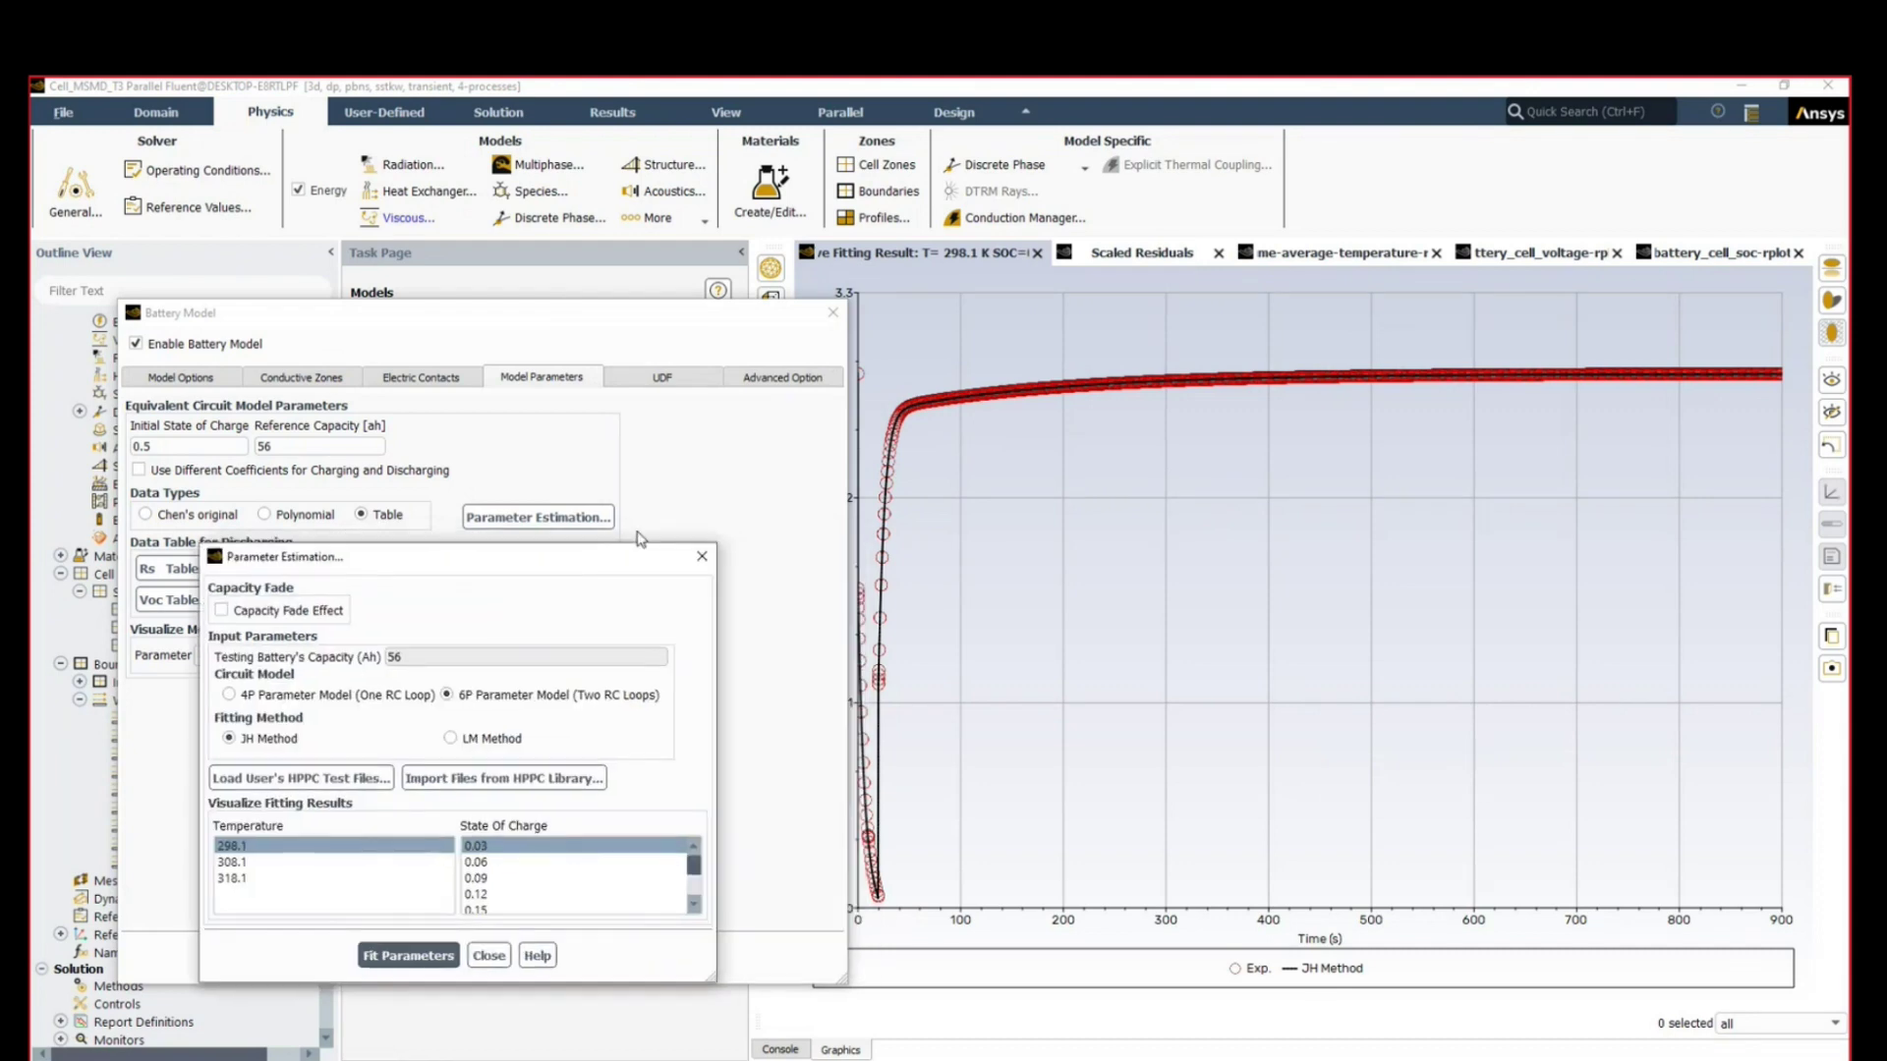
left_click_drag(728, 316, 567, 301)
left_click(707, 647)
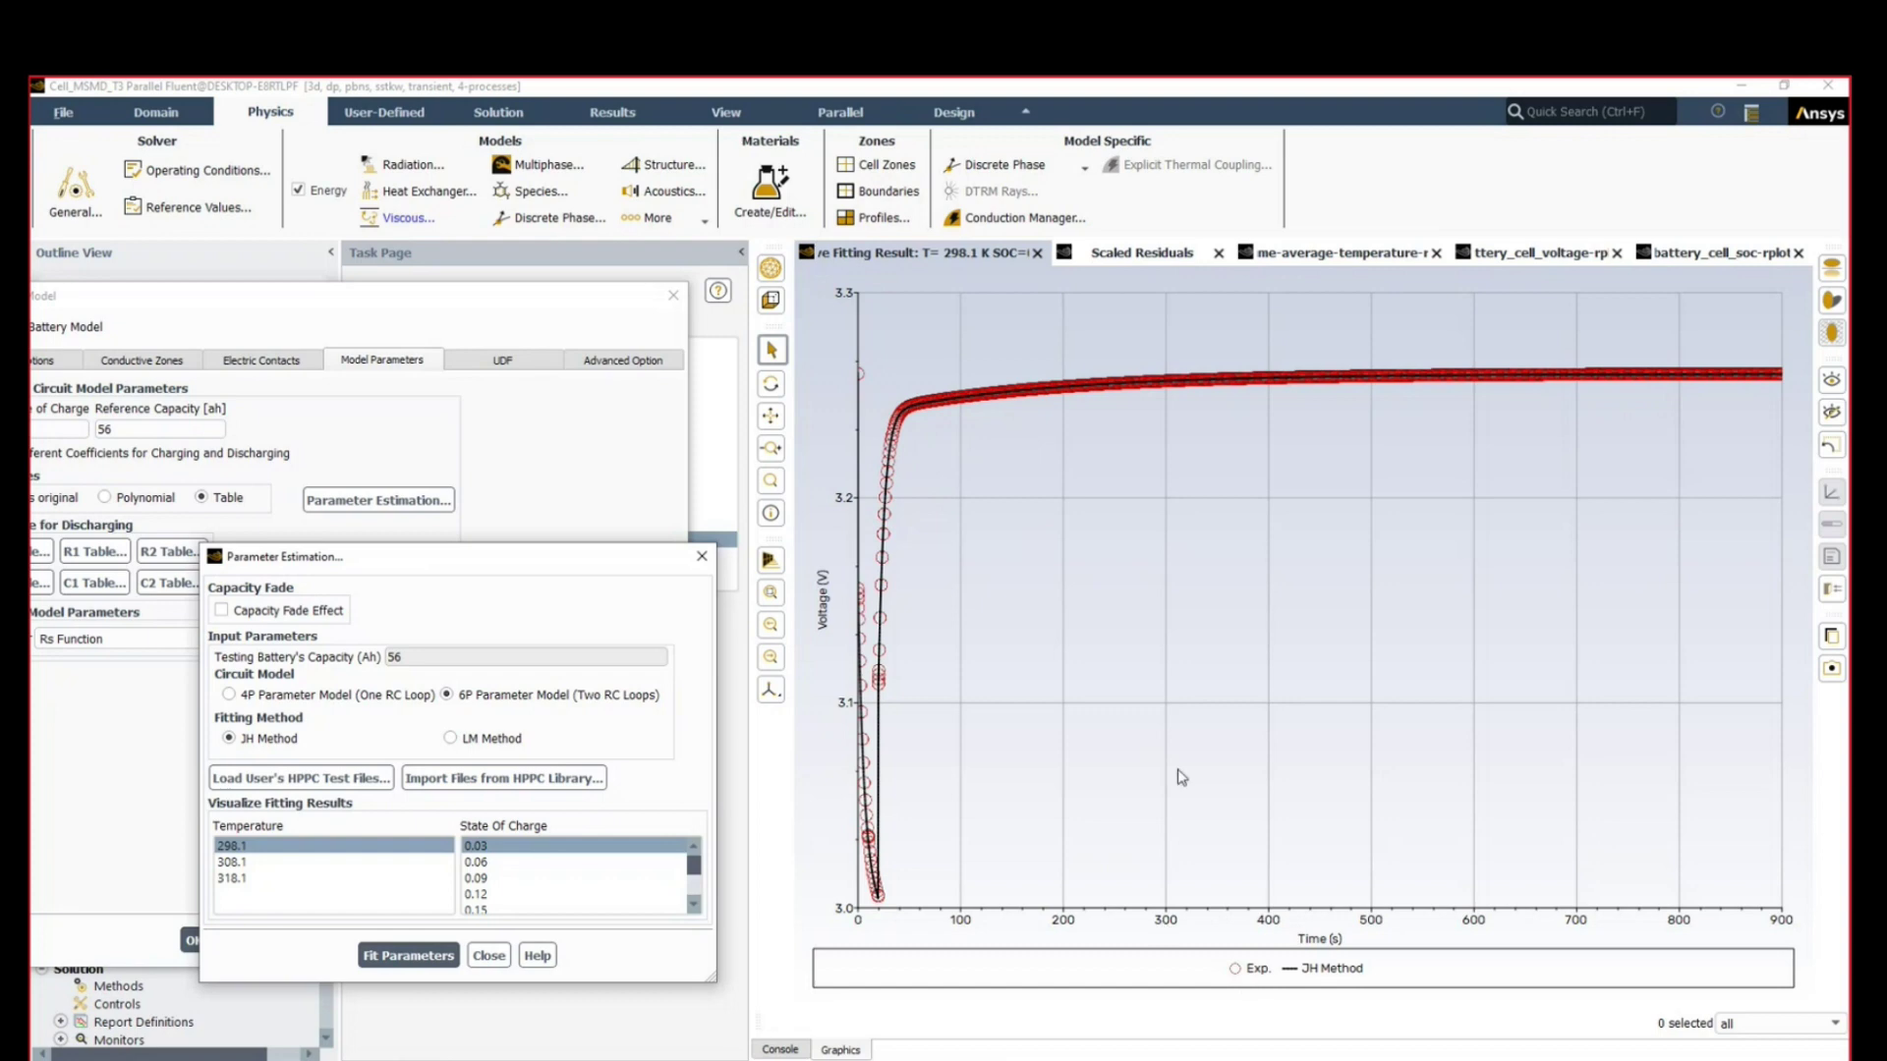
Step: Zoom into the pulse response and compare fitted curves at 308.1 K and 318.1 K
mouse_move(937, 405)
left_click(796, 906)
middle_click_drag(989, 845, 826, 359)
middle_click_drag(1050, 451, 1150, 776)
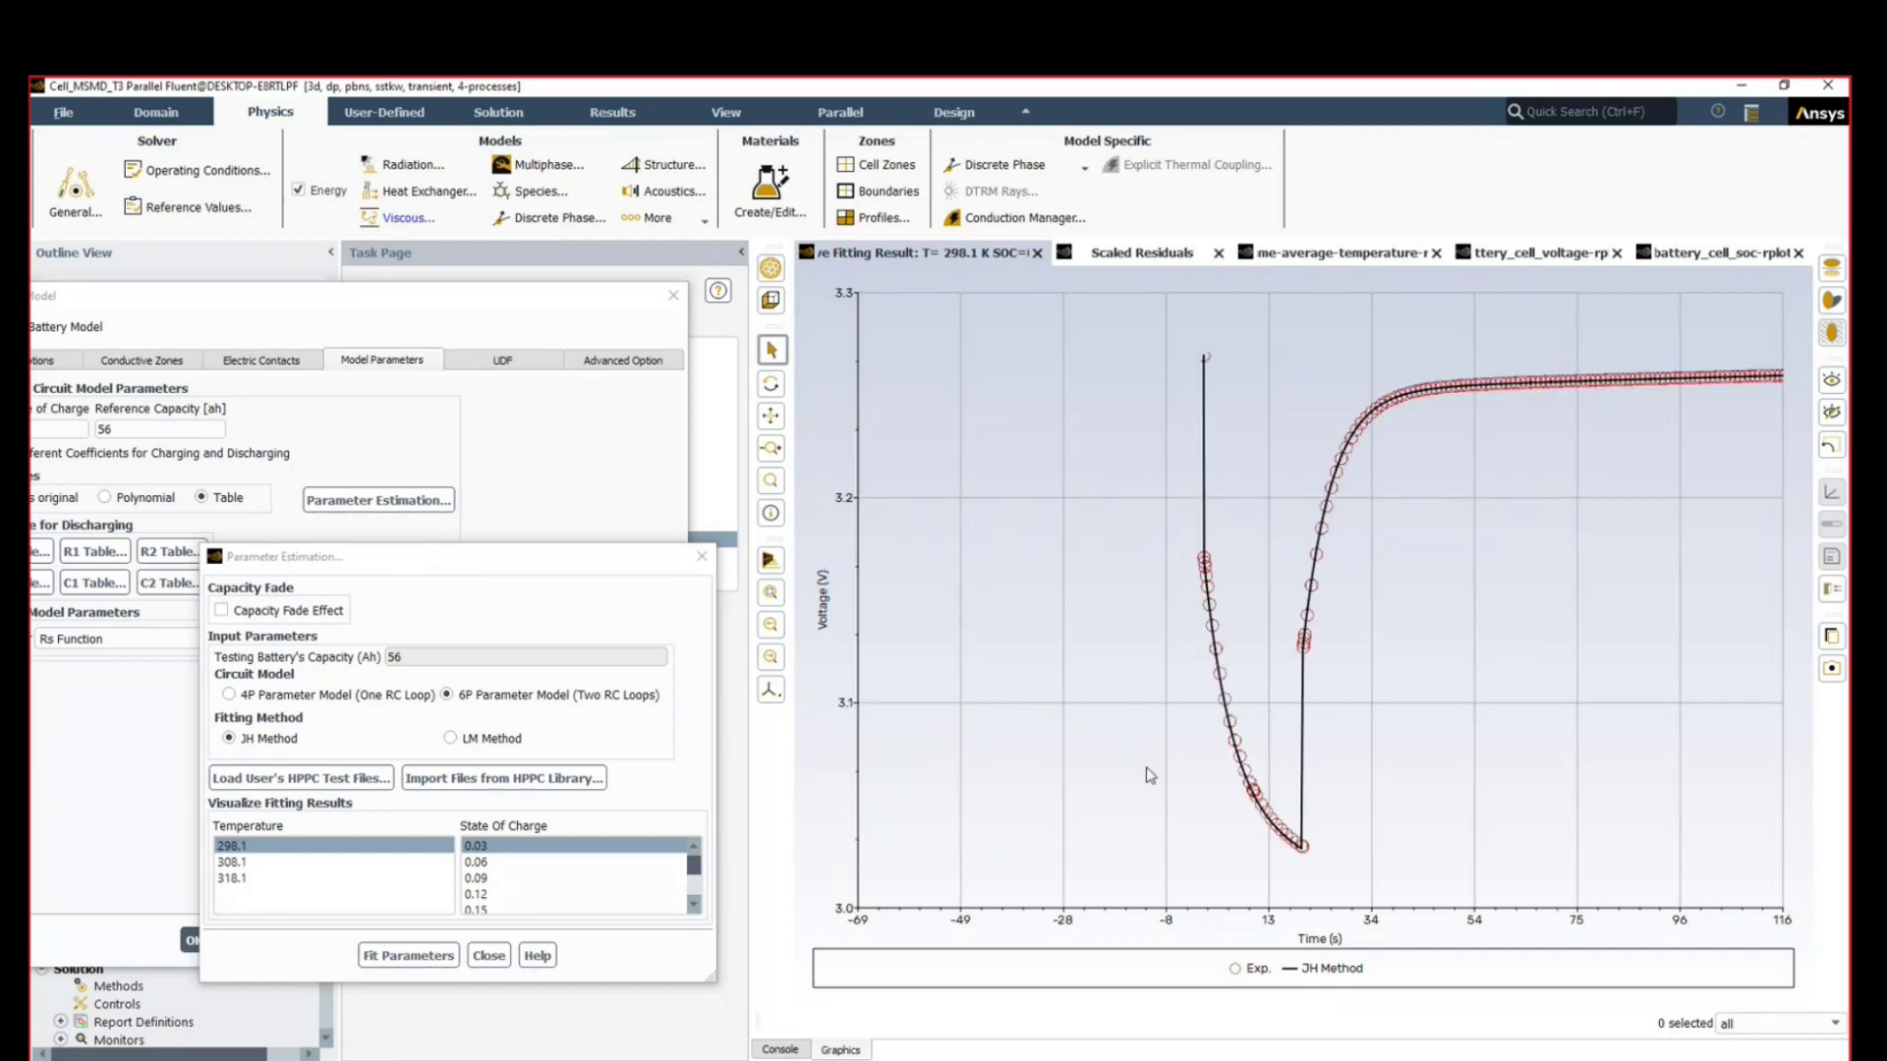
middle_click_drag(1135, 362, 1548, 749)
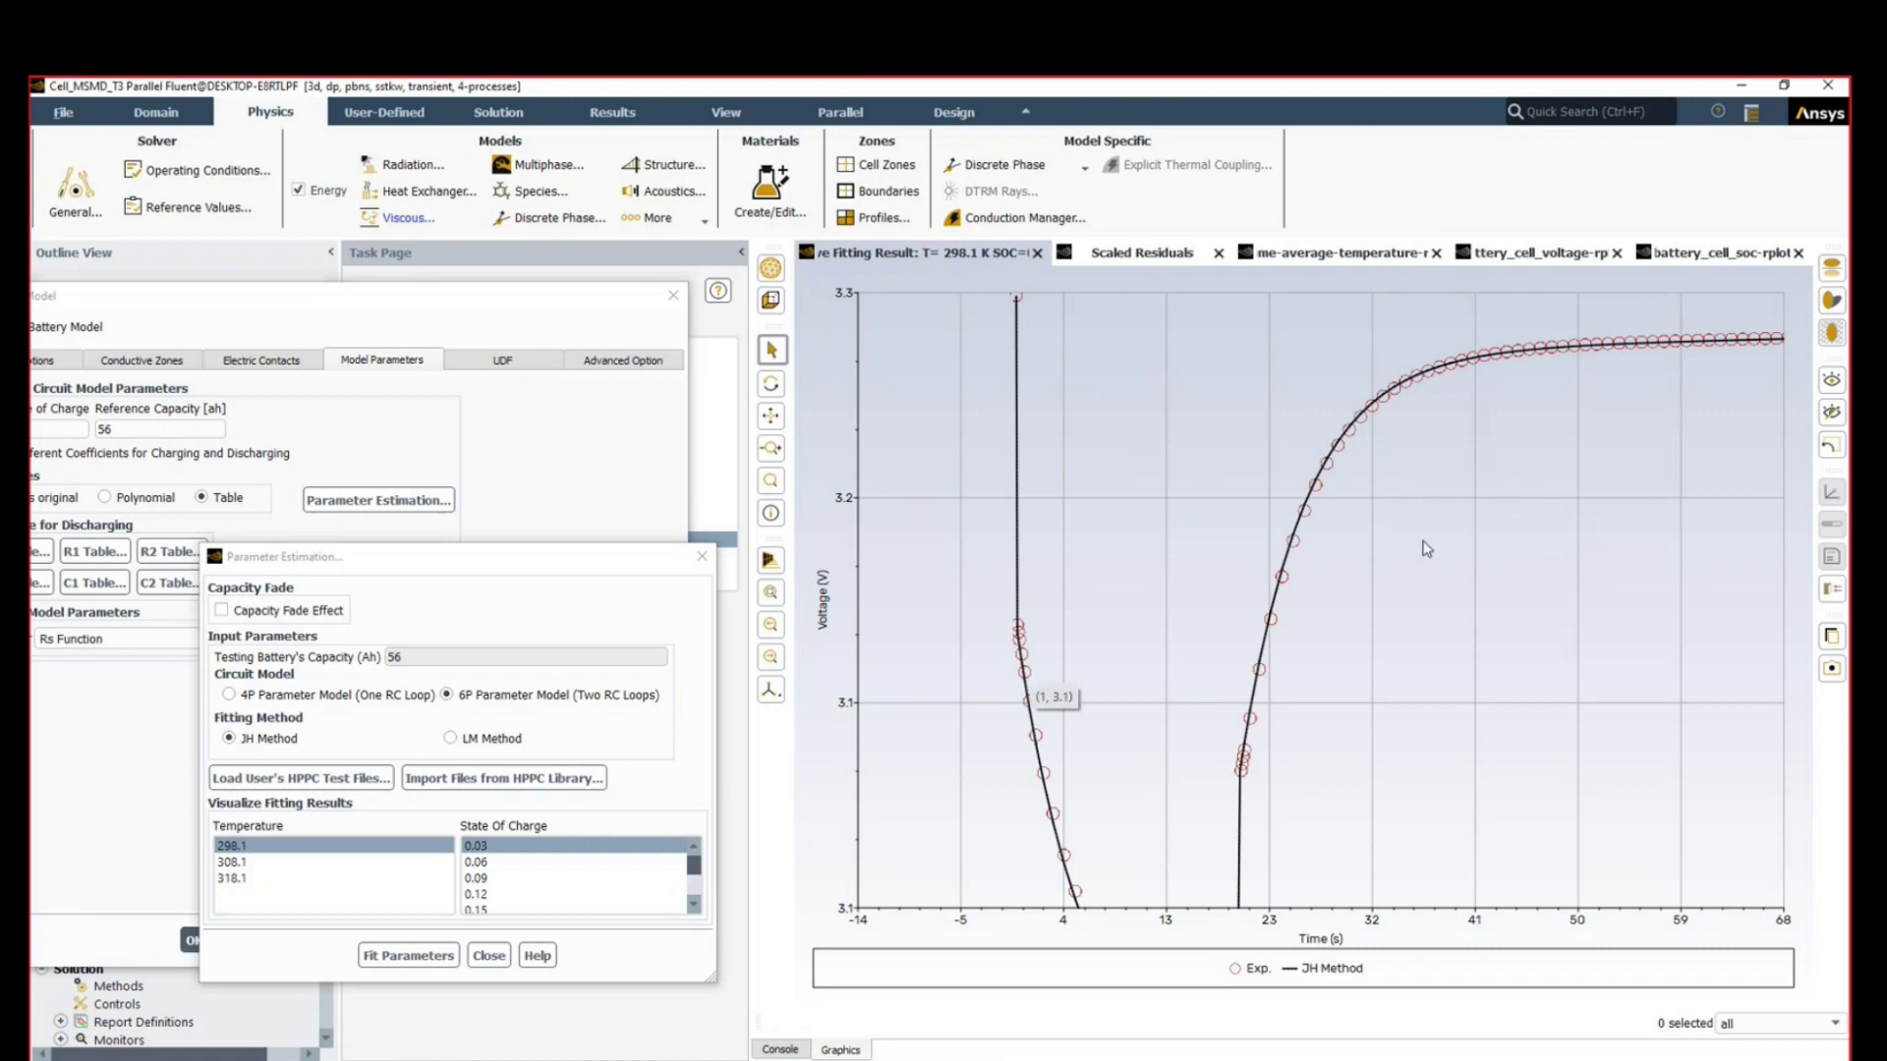
left_click(258, 862)
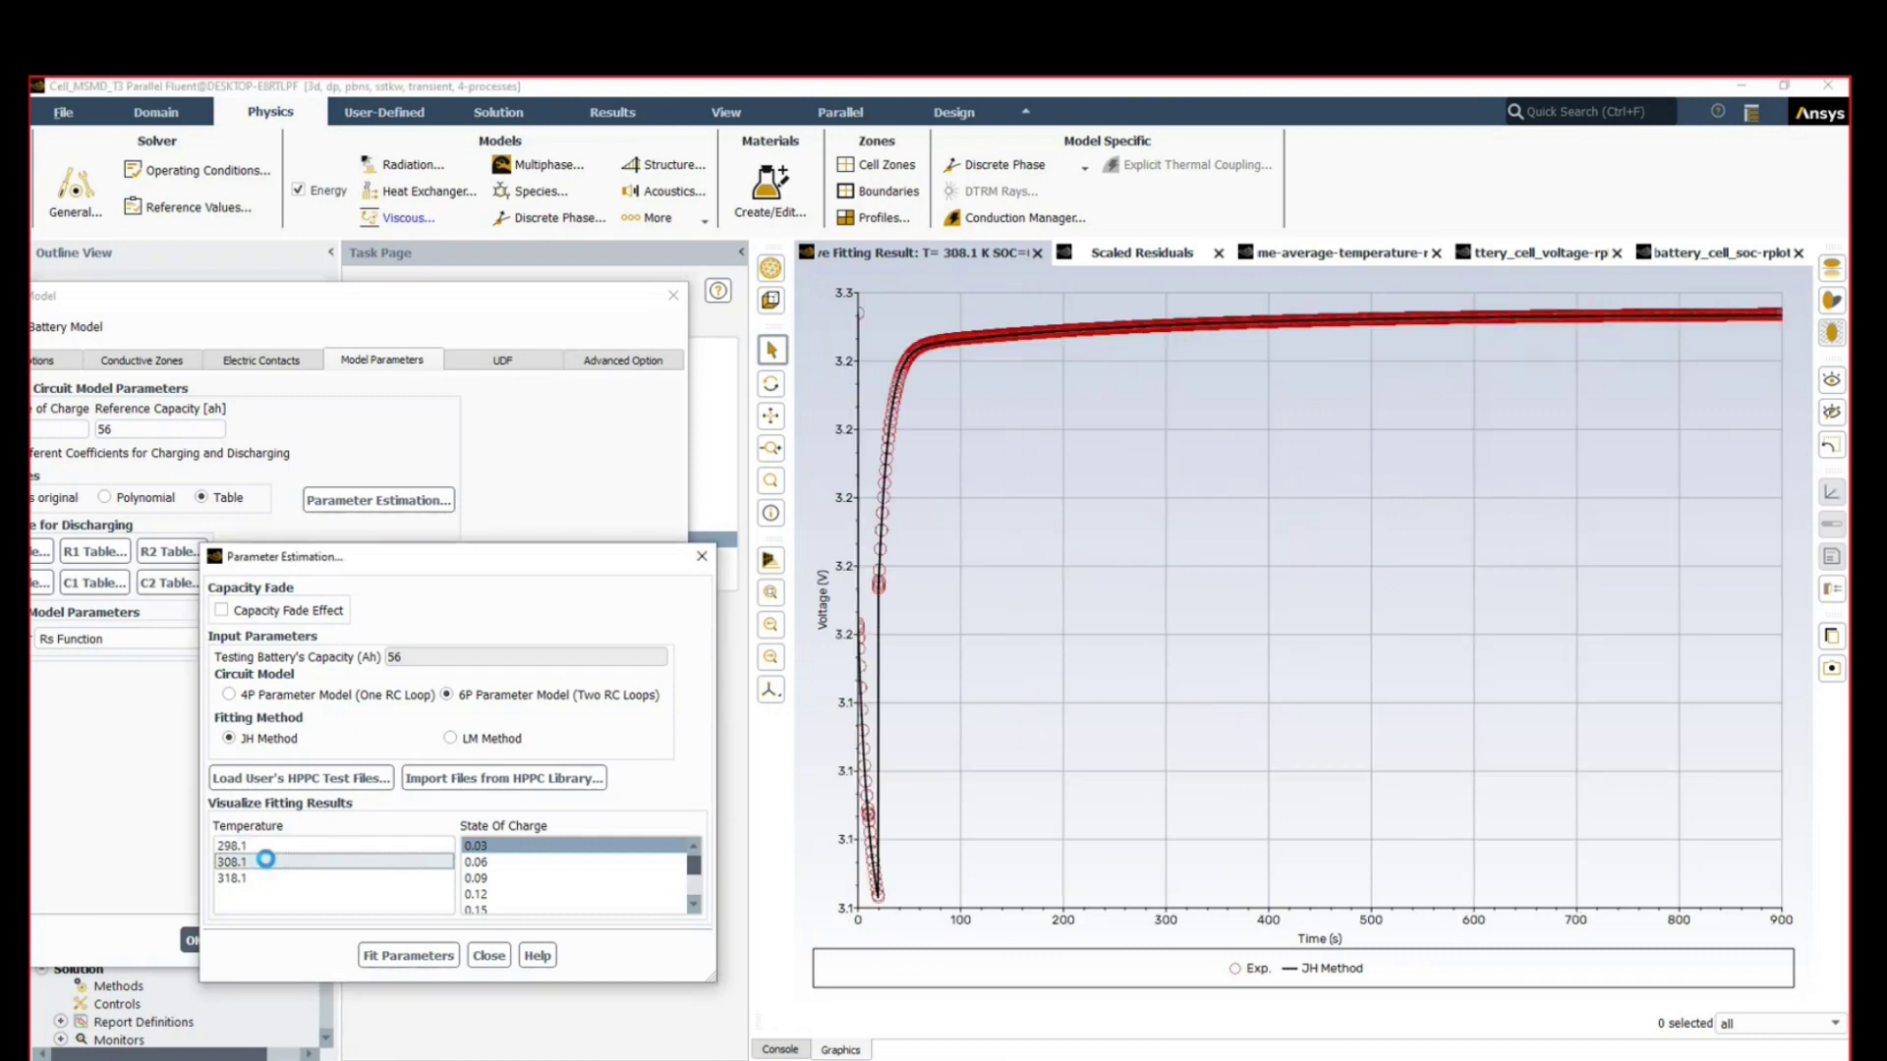
left_click(265, 877)
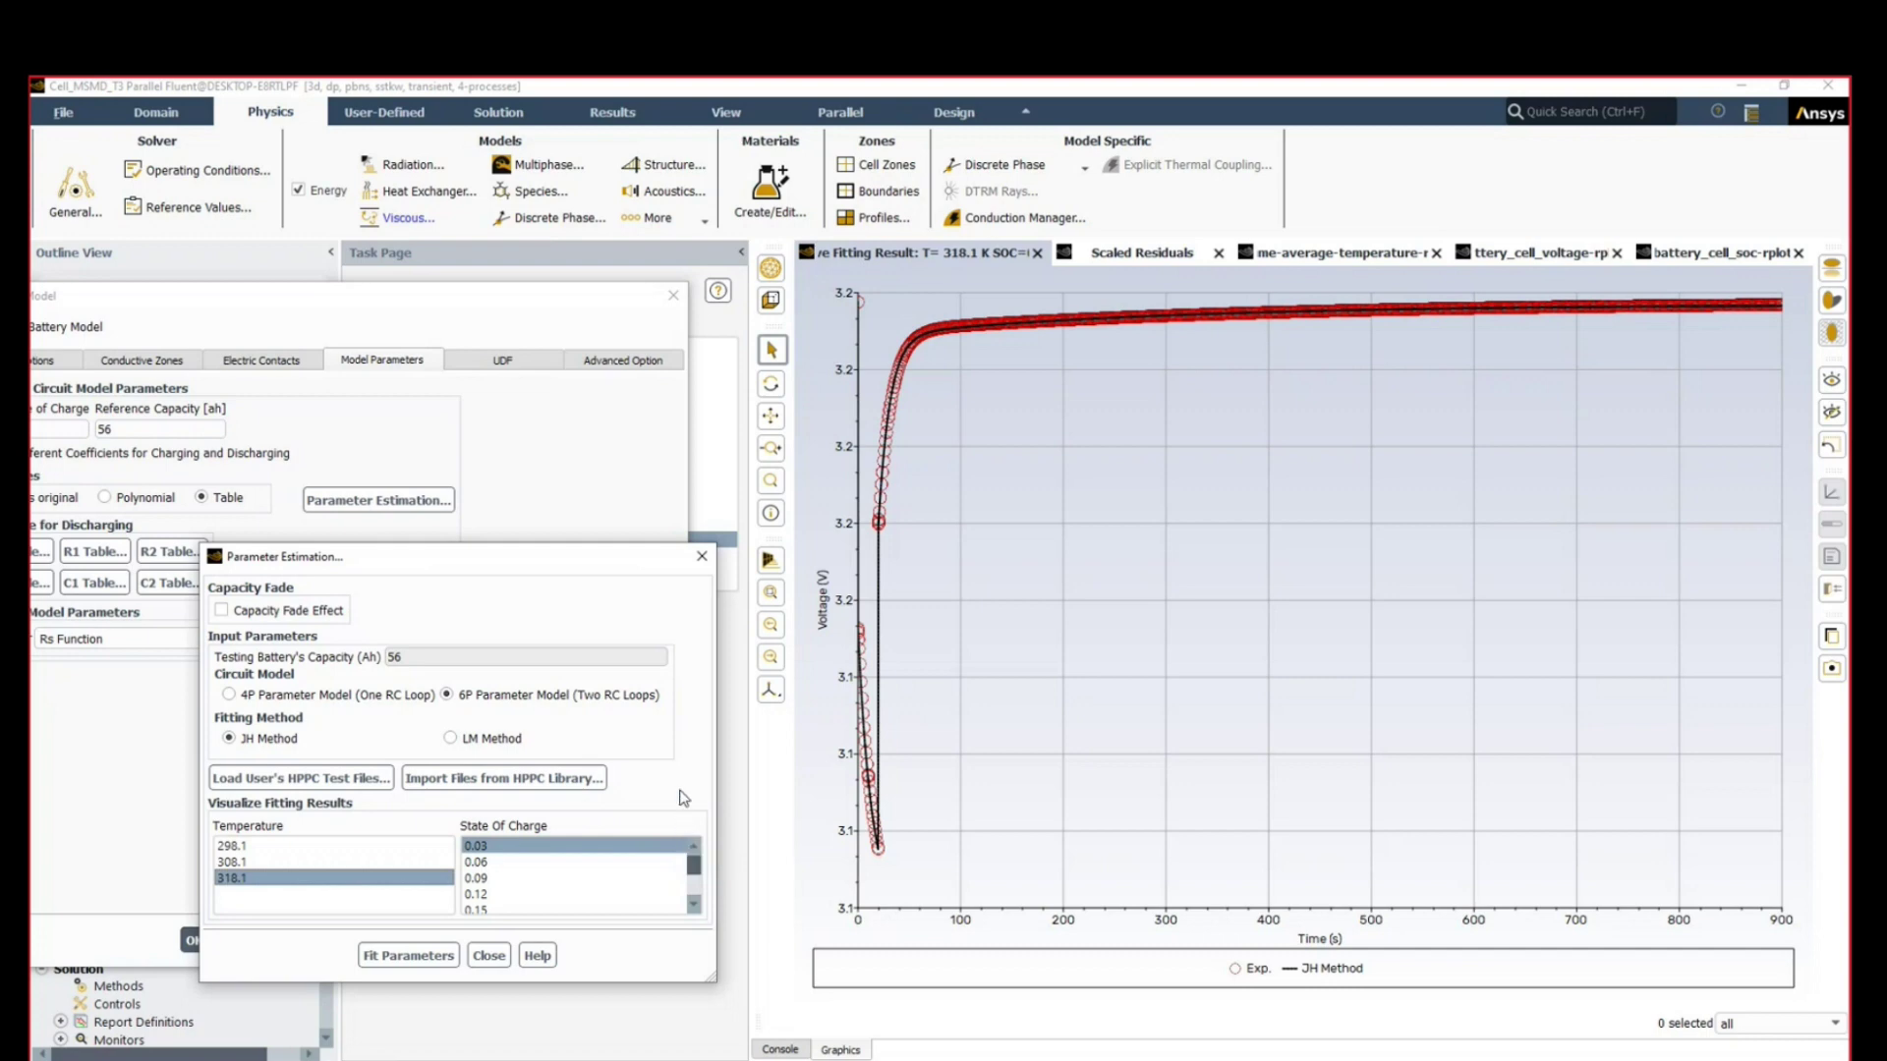
Step: Close Parameter Estimation, accept the Battery Model settings, and view the volume-average temperature plot
left_click(506, 956)
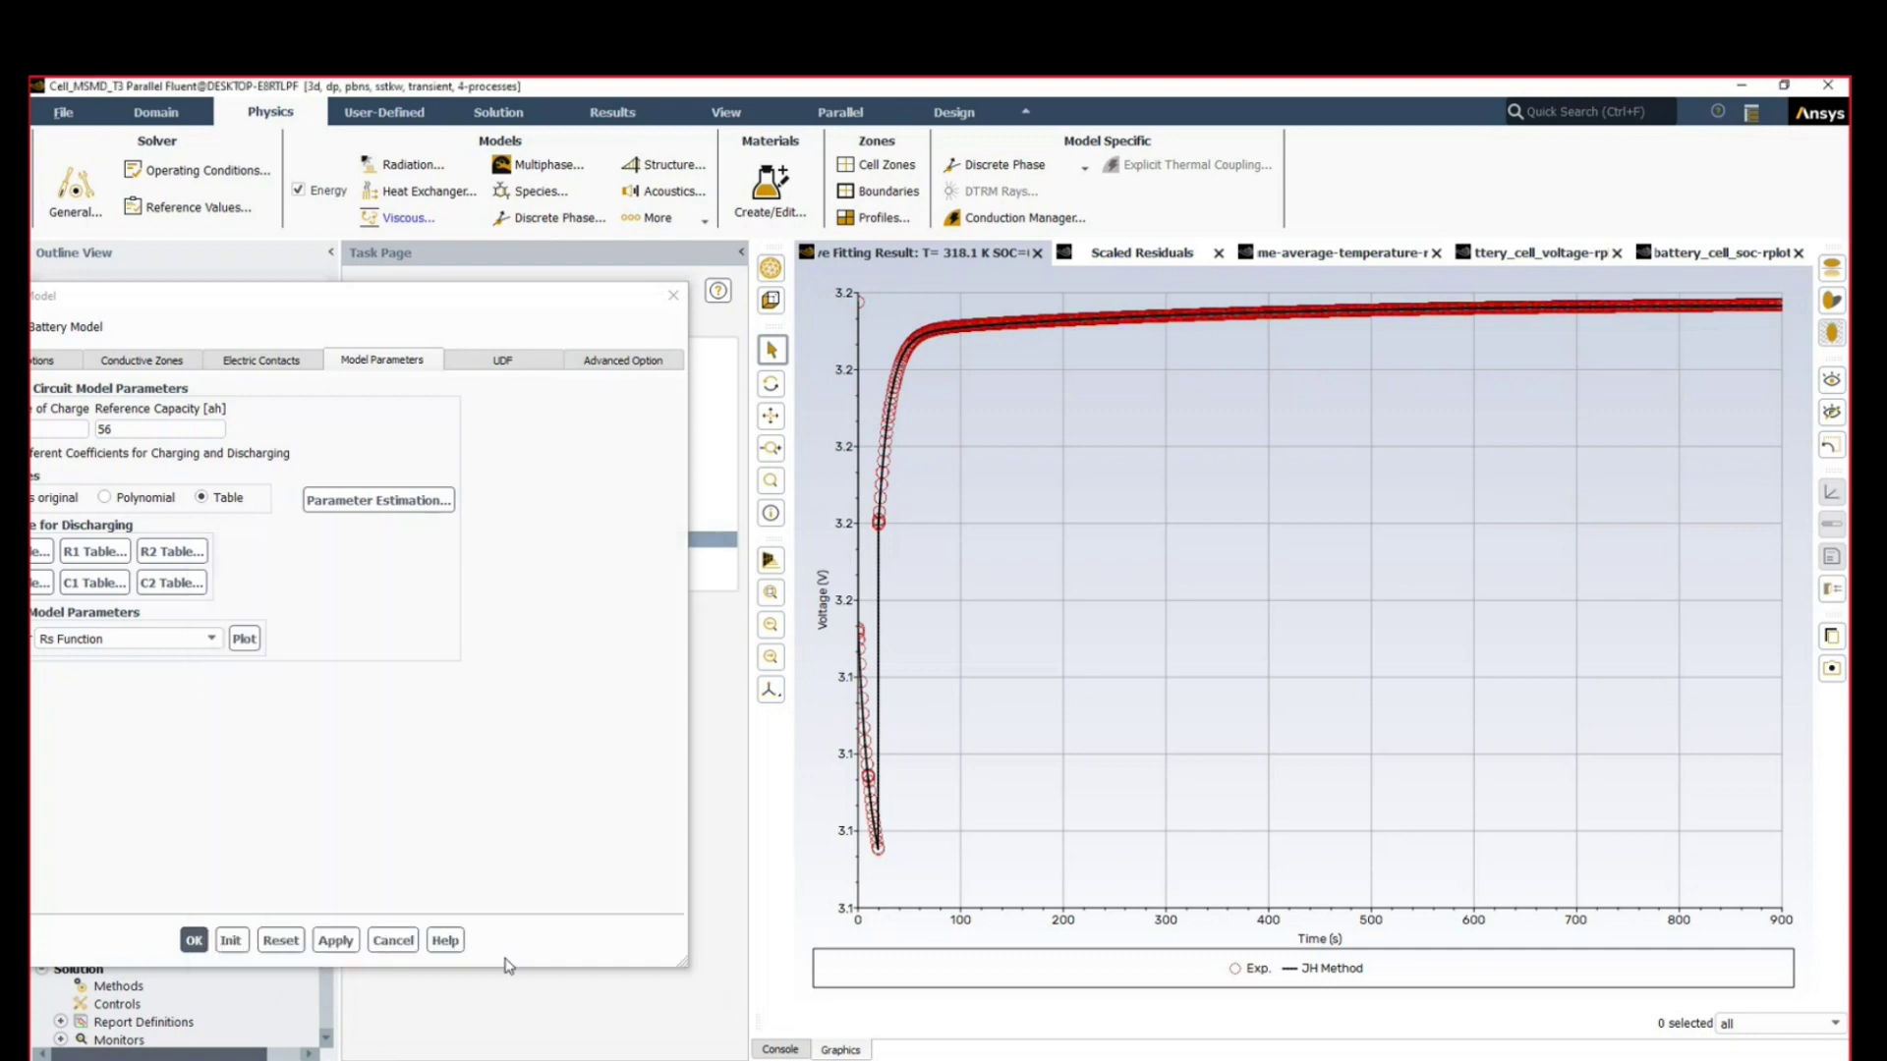
left_click_drag(578, 303, 857, 314)
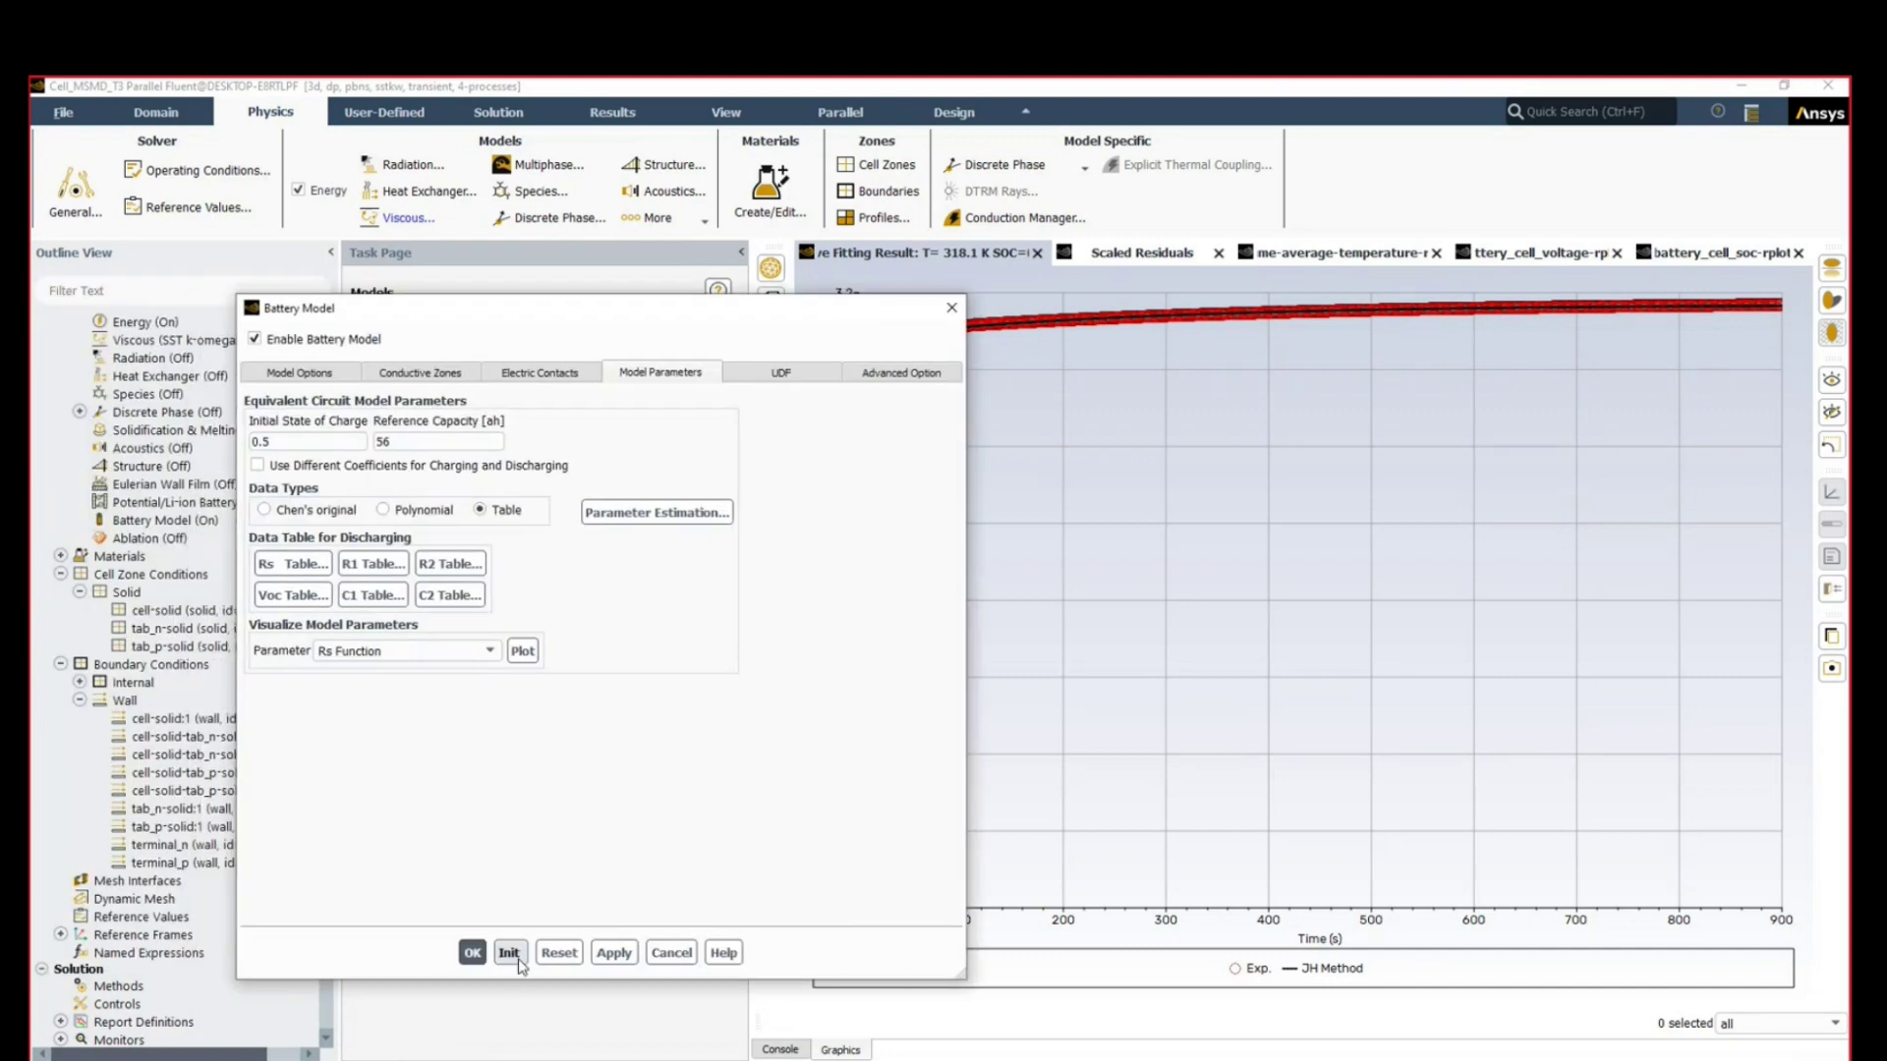
left_click(466, 945)
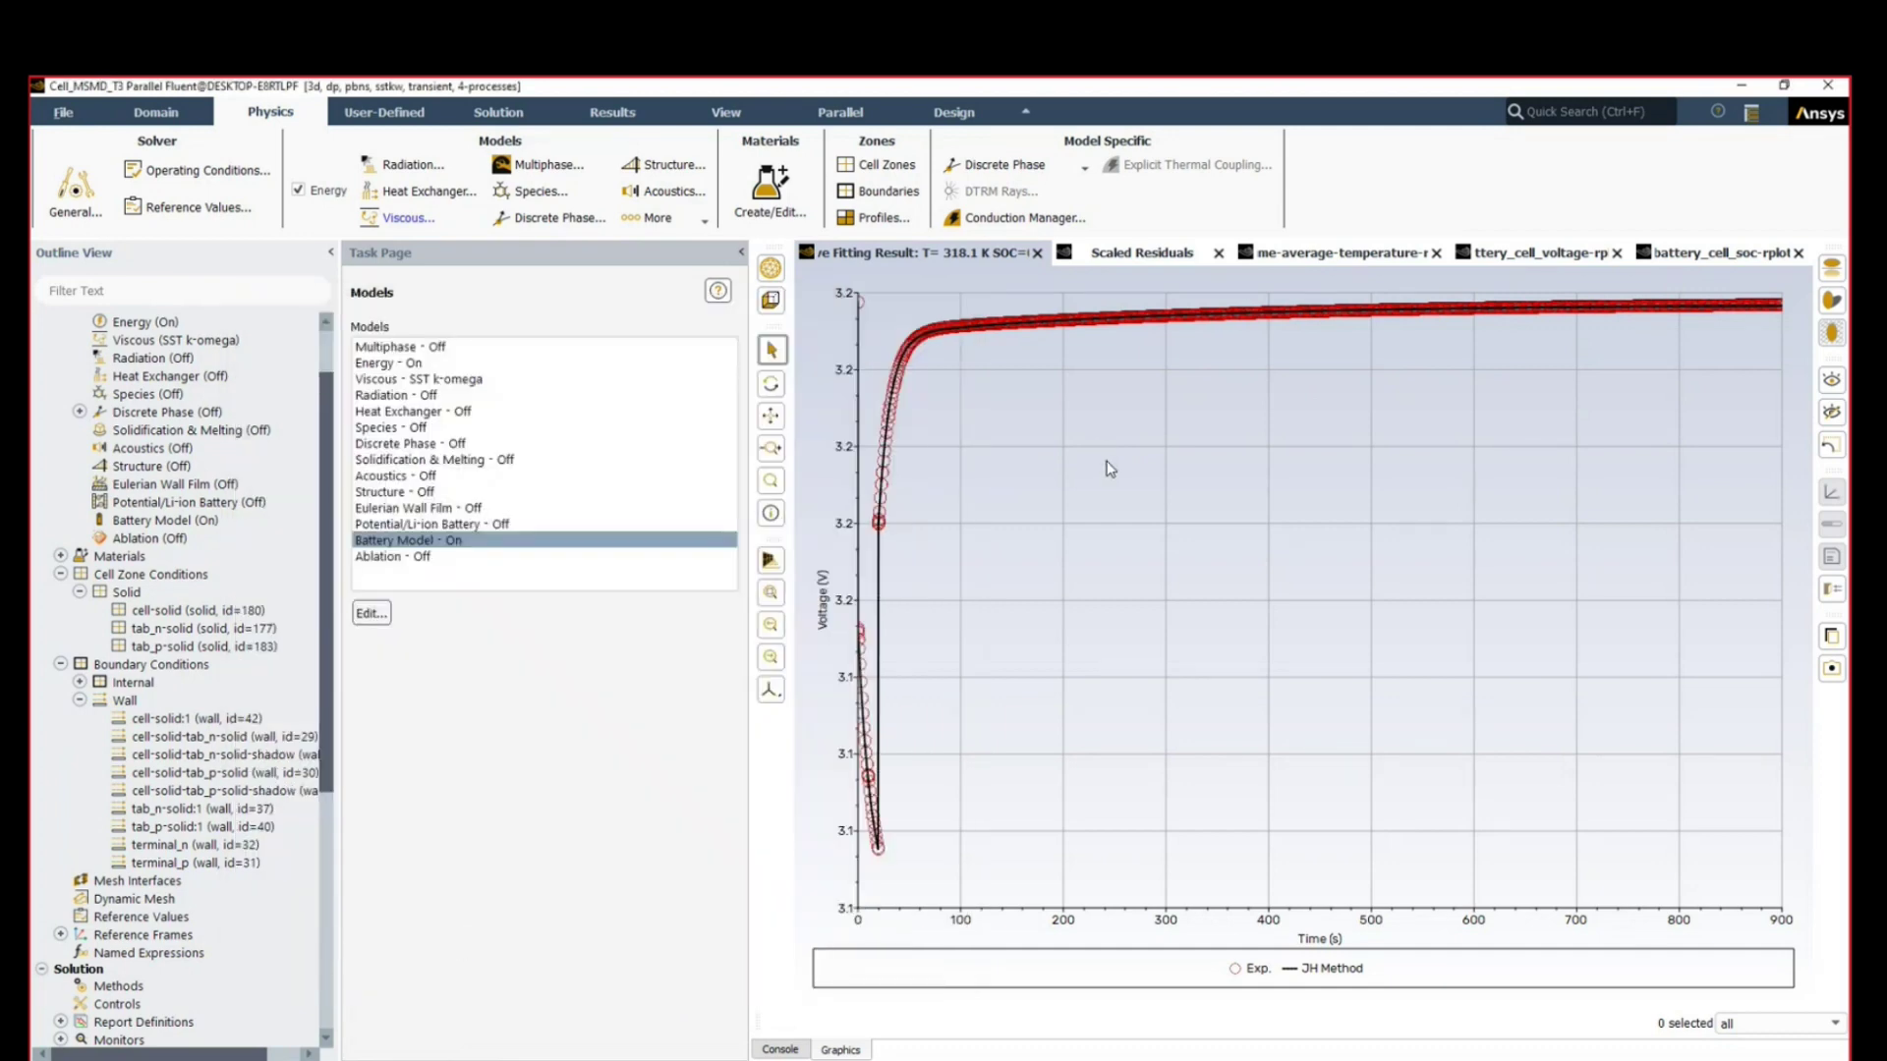
left_click(1378, 263)
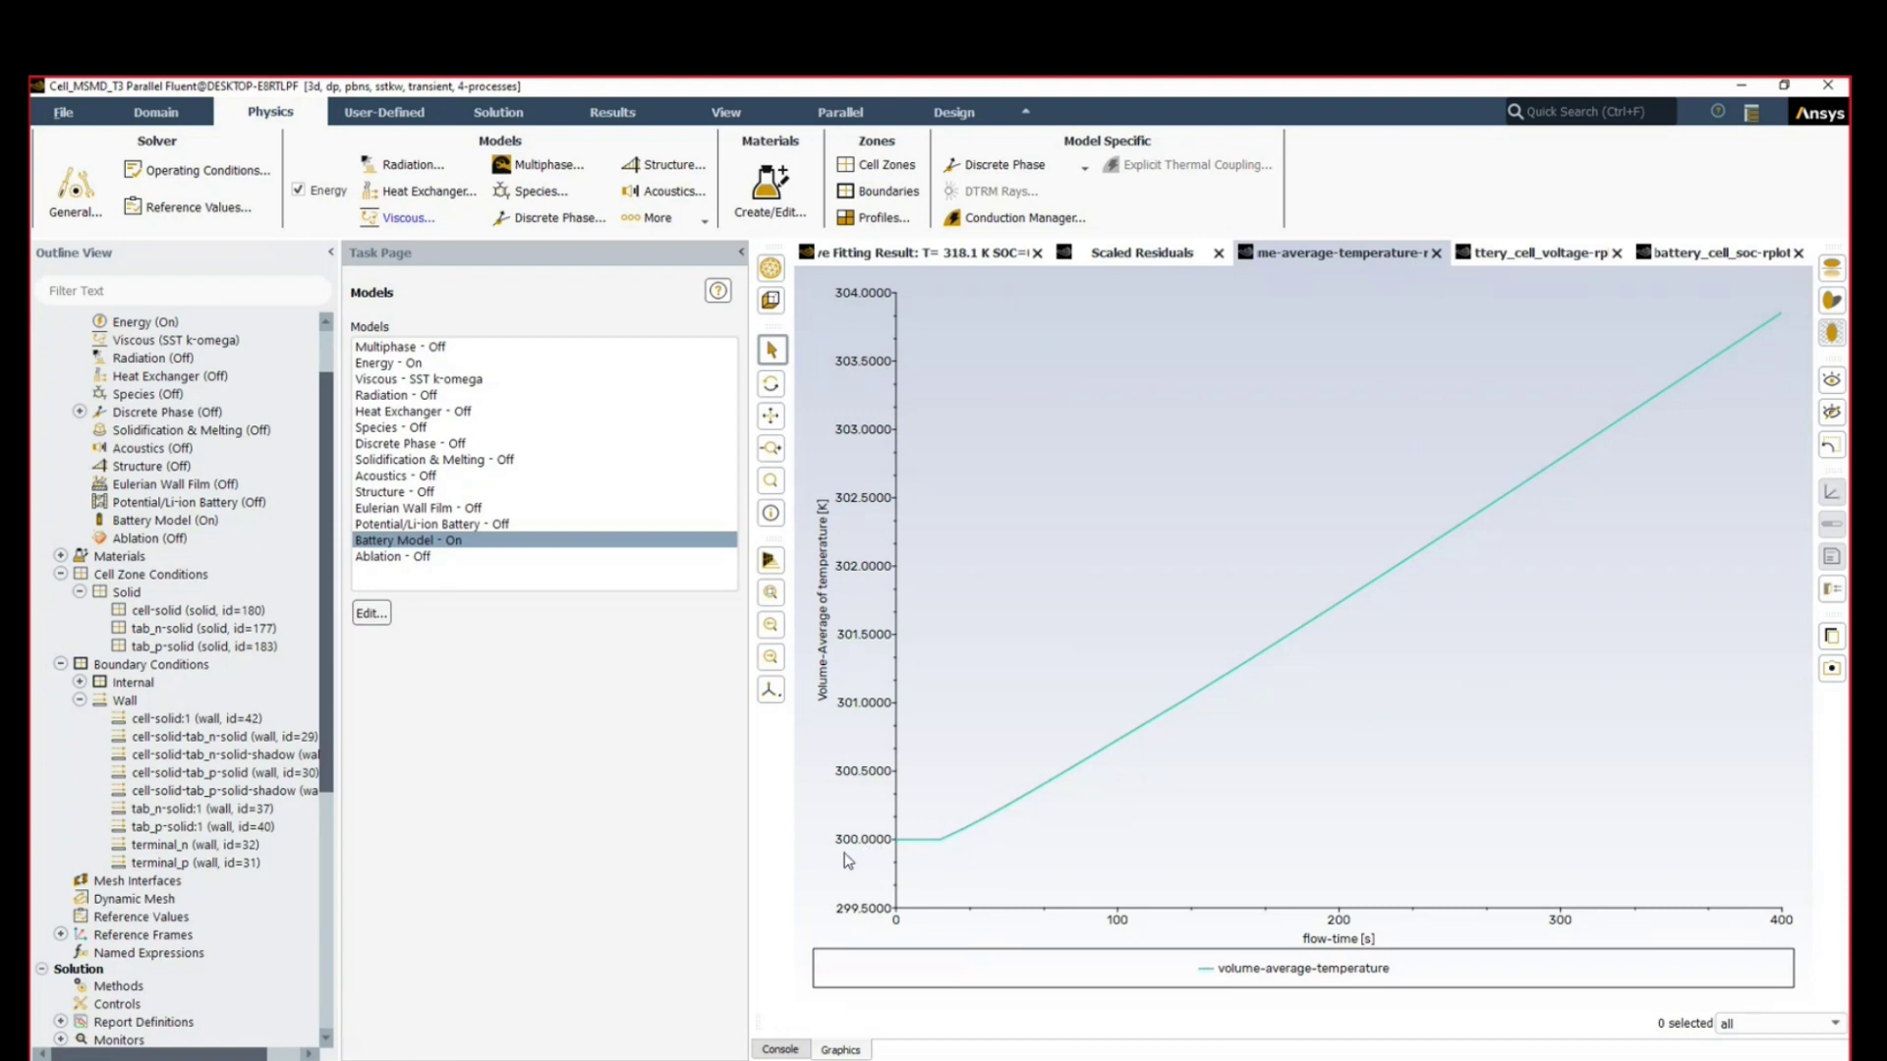
Step: Review the cell voltage, state-of-charge, fitting and residuals plots, then switch to the Module_CHT_T4 case
mouse_move(921, 885)
left_click(1495, 254)
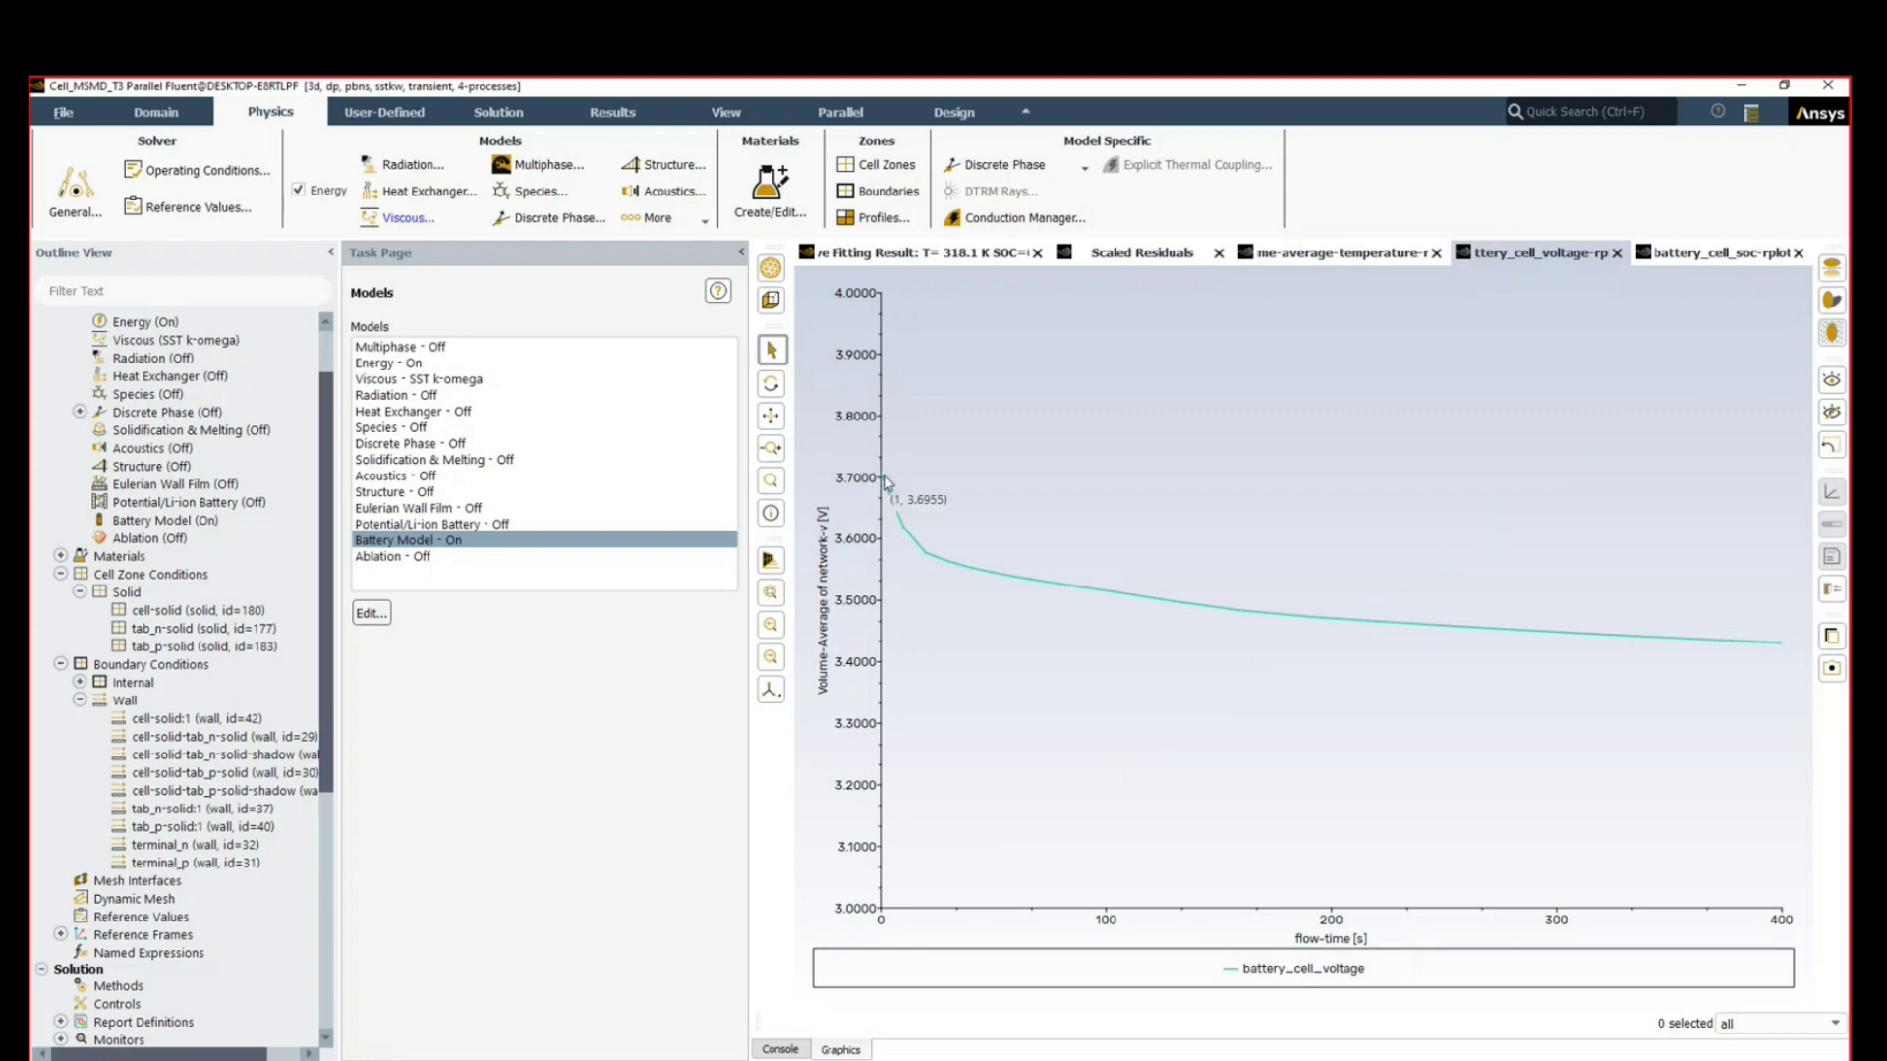
mouse_move(1784, 650)
left_click(1716, 255)
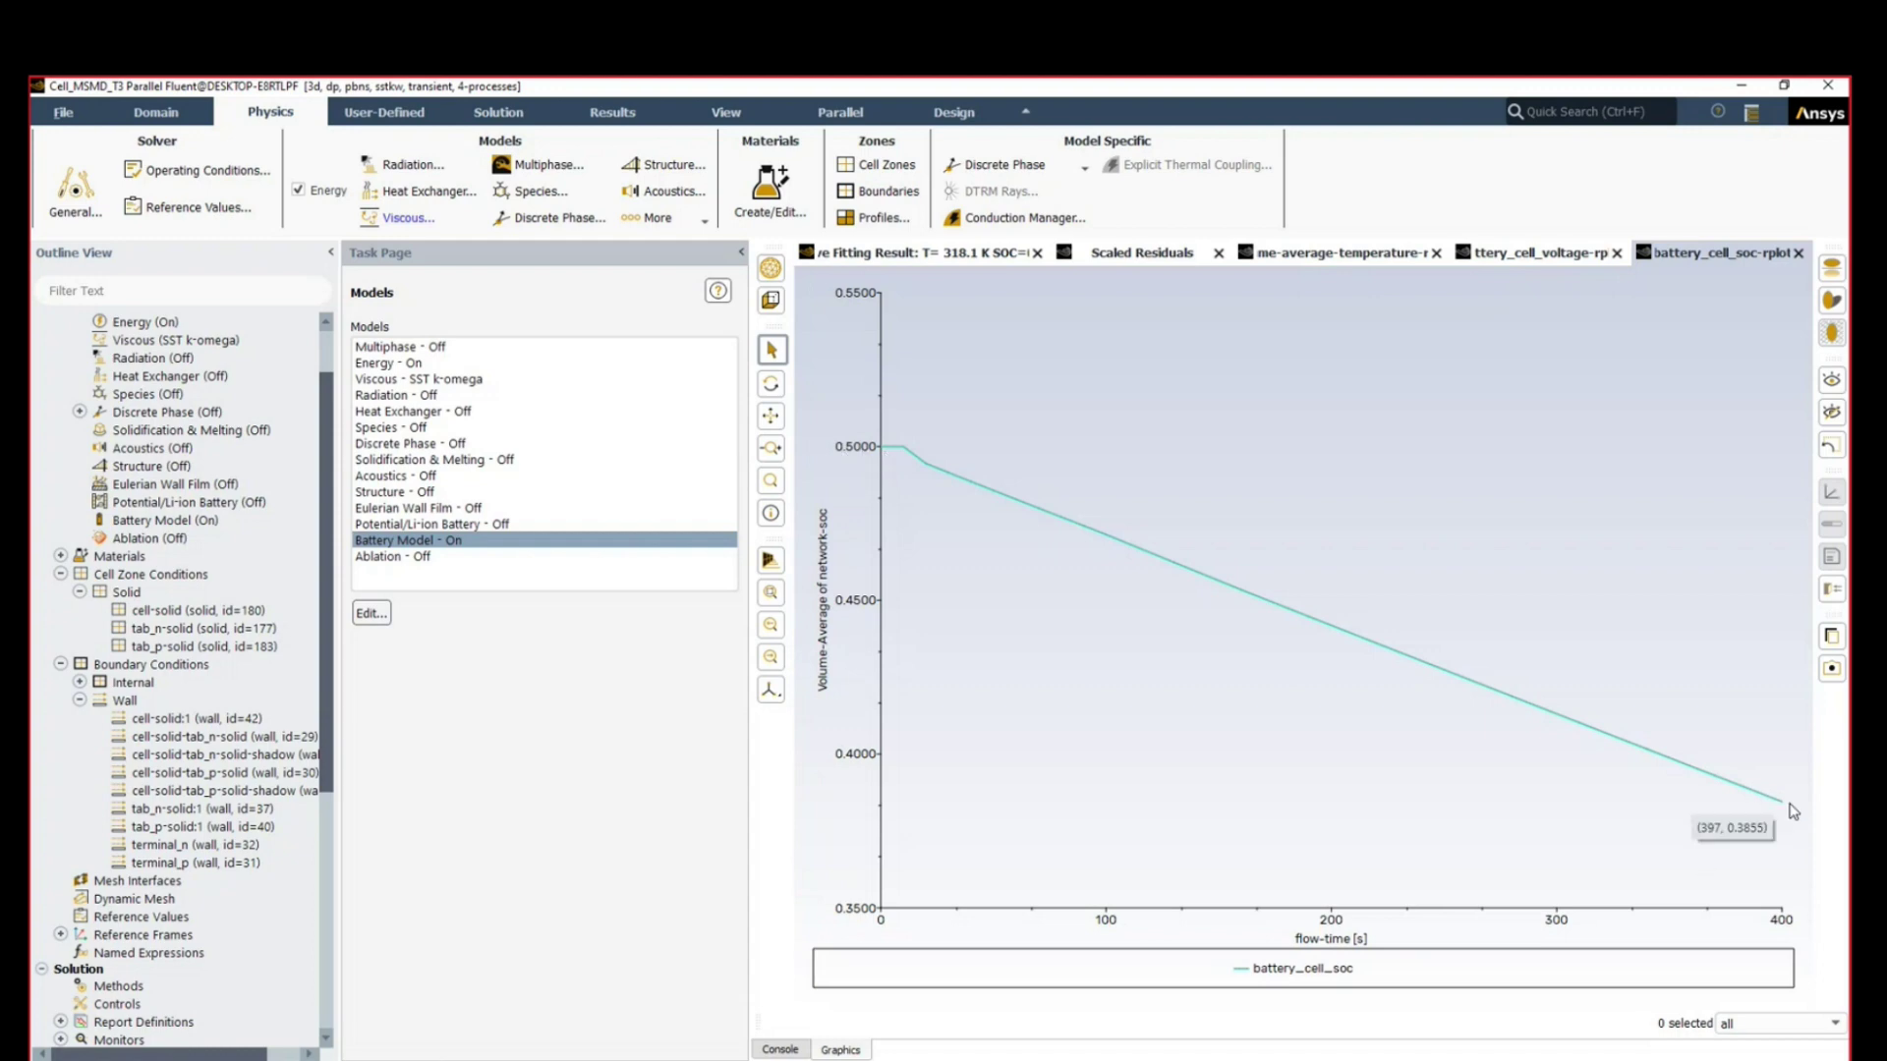
mouse_move(1786, 811)
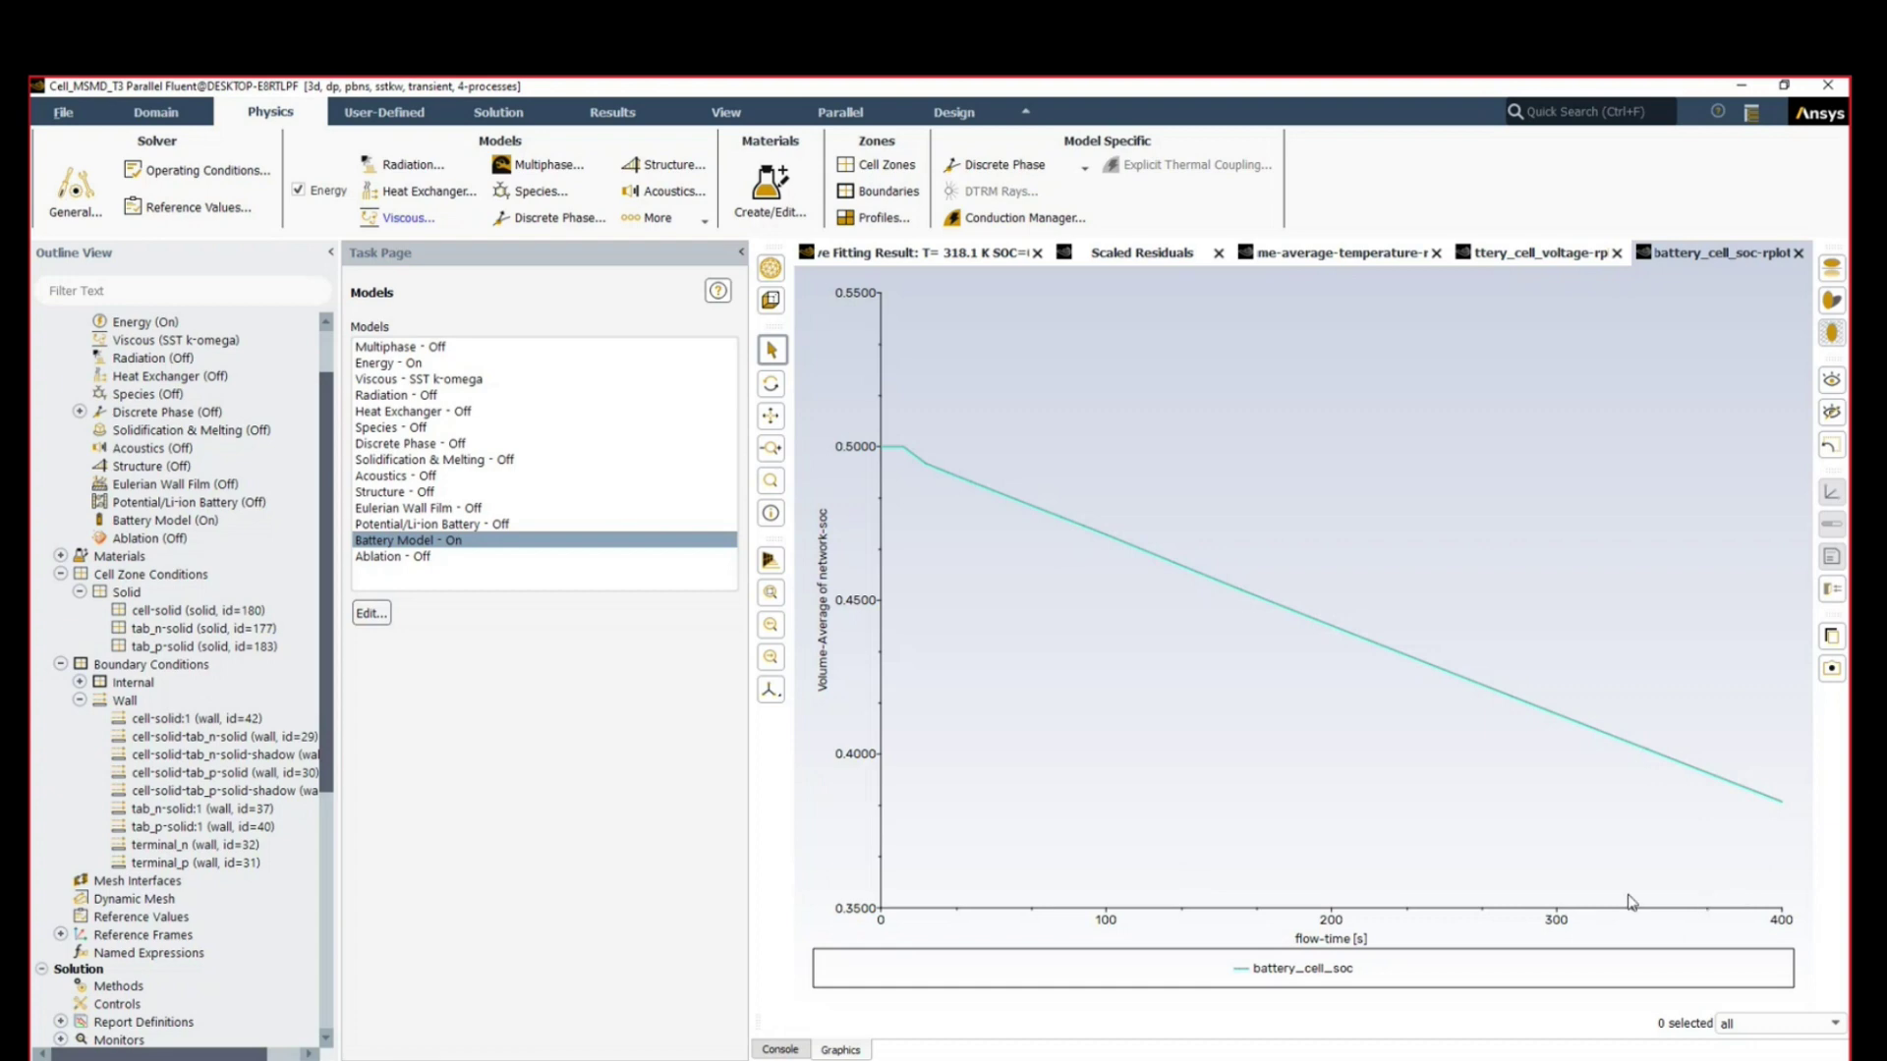
left_click(1022, 257)
left_click(1177, 259)
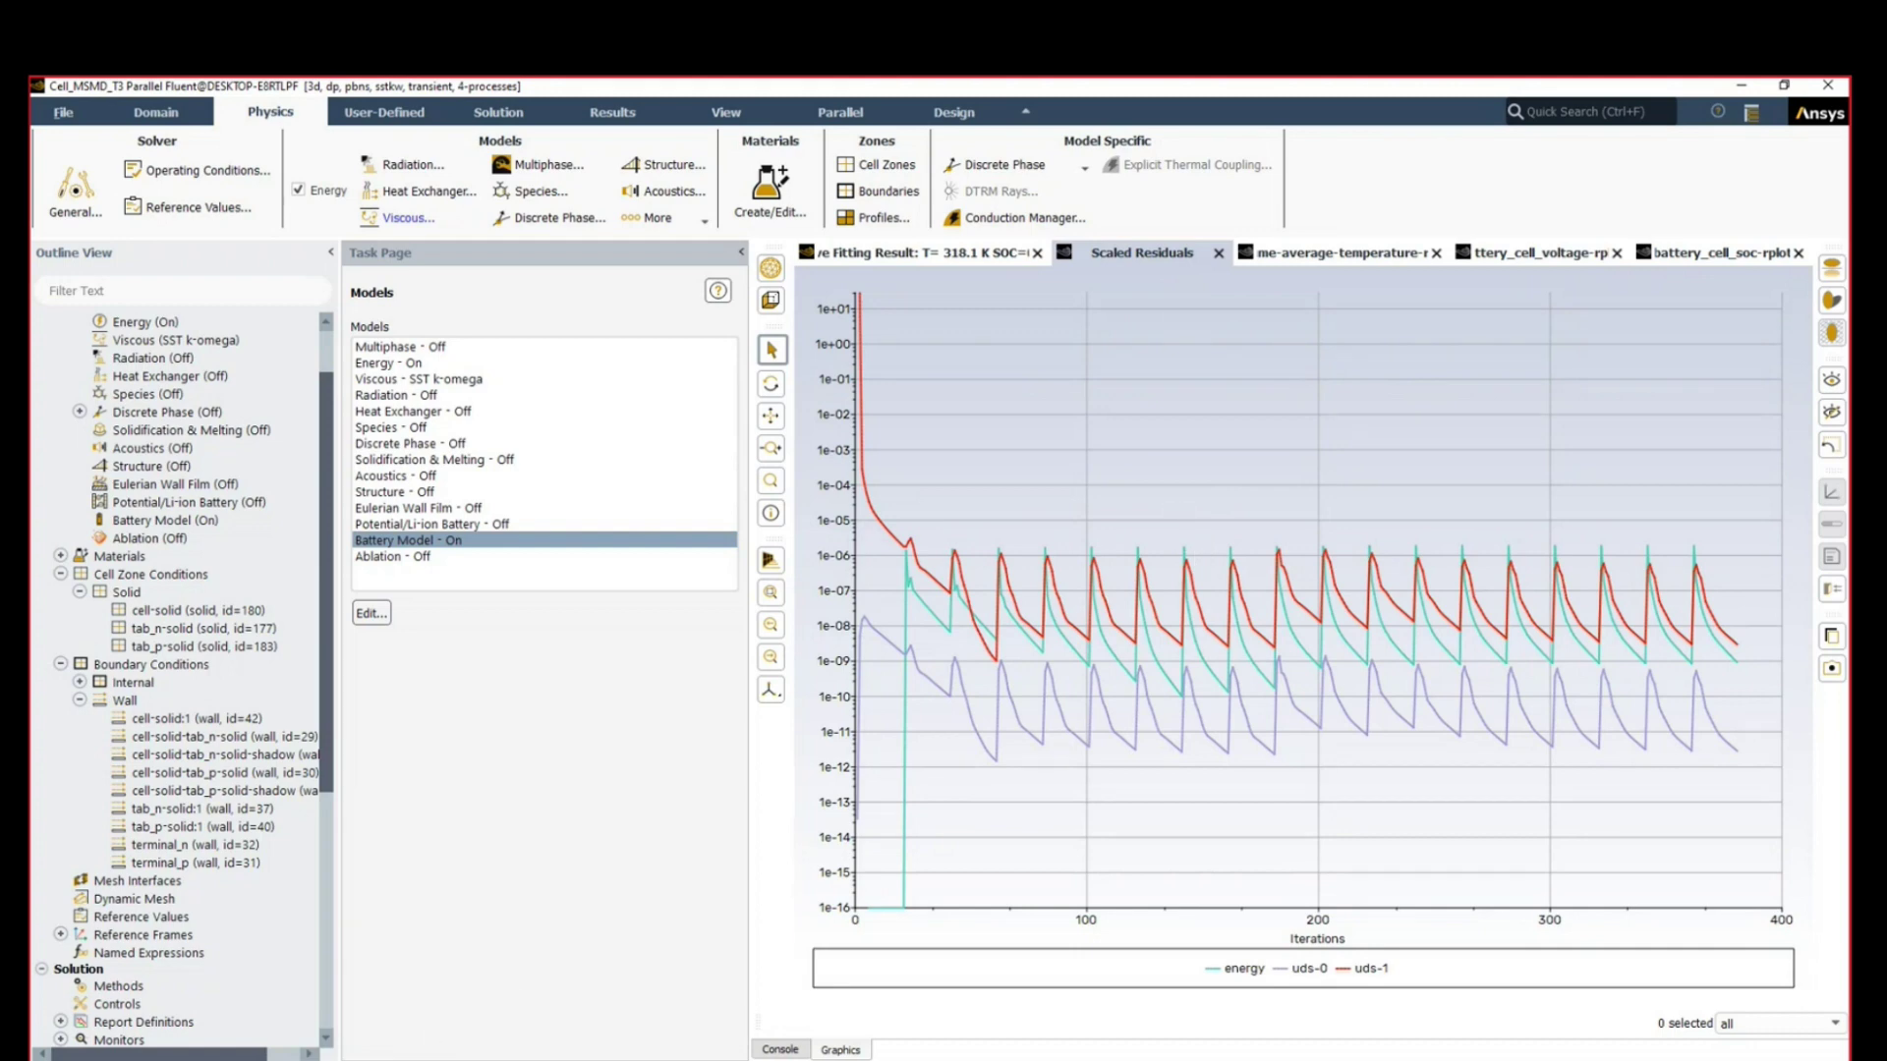
mouse_move(514, 1004)
left_click(514, 1005)
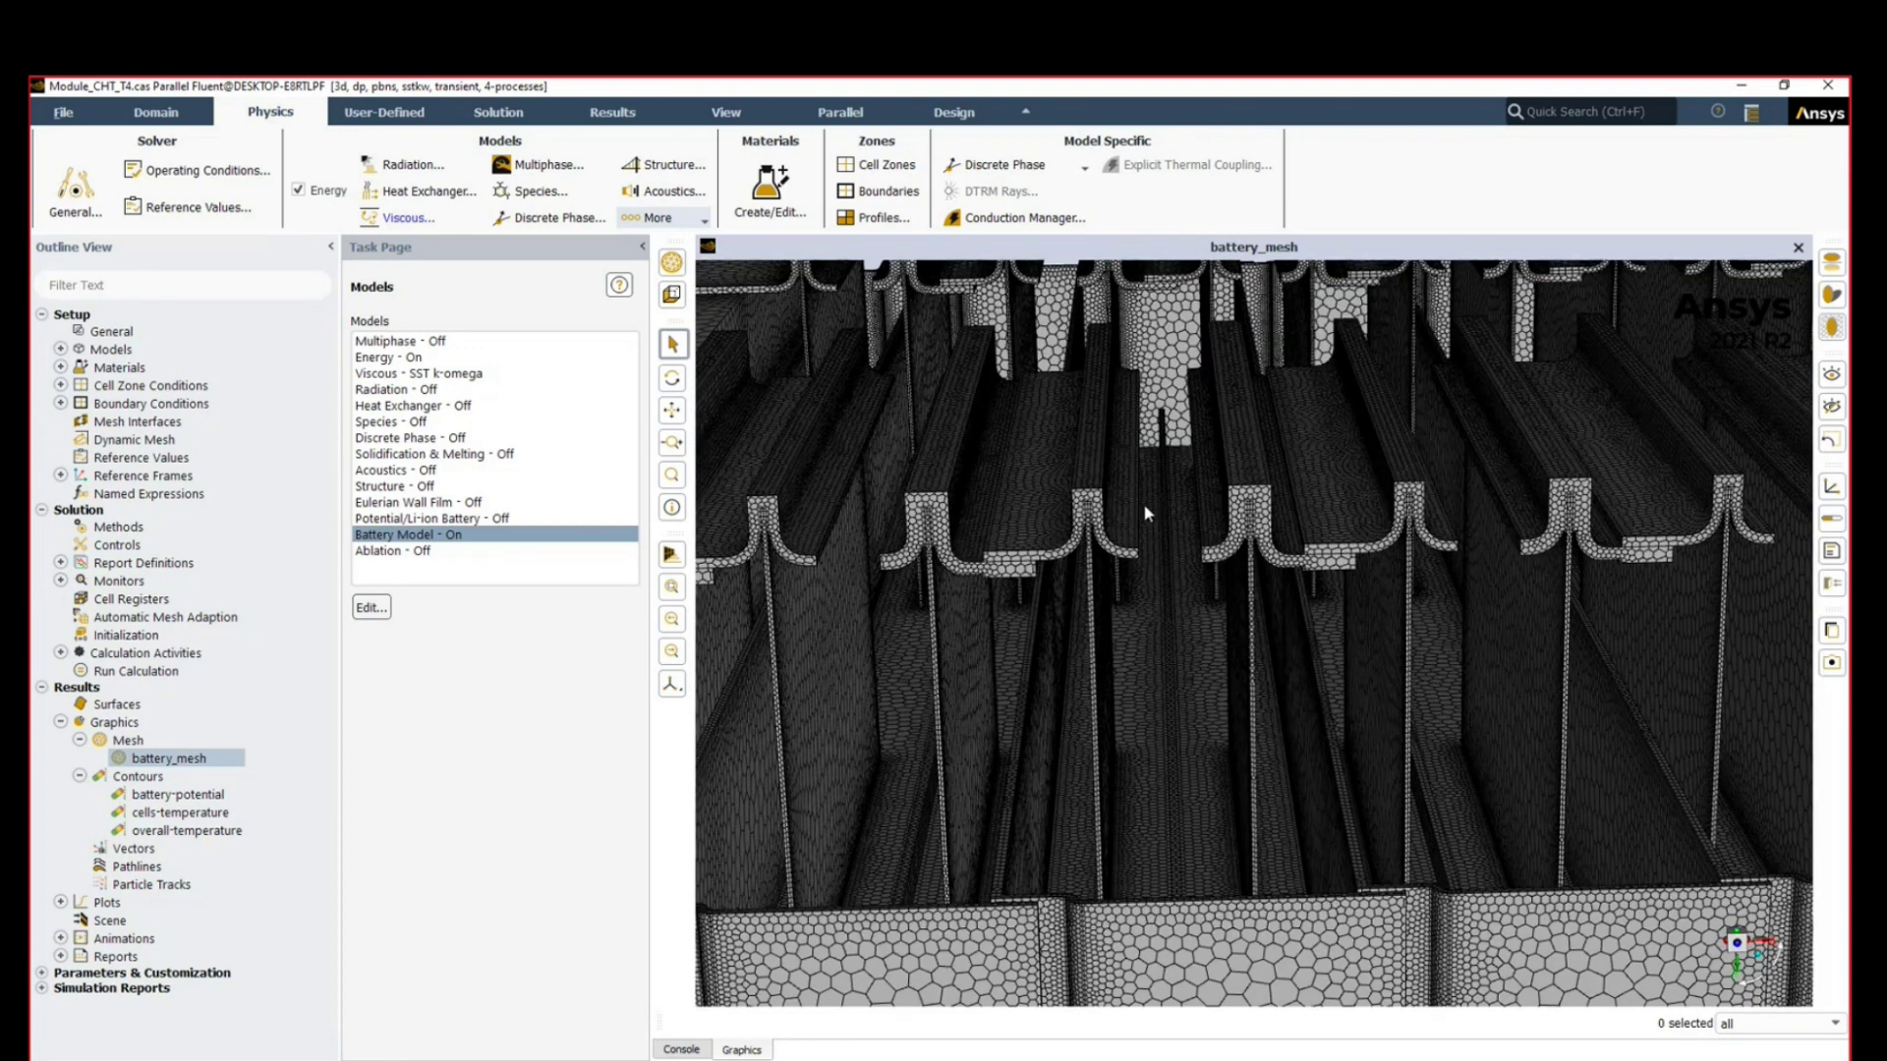
left_click_drag(1065, 575, 1055, 619)
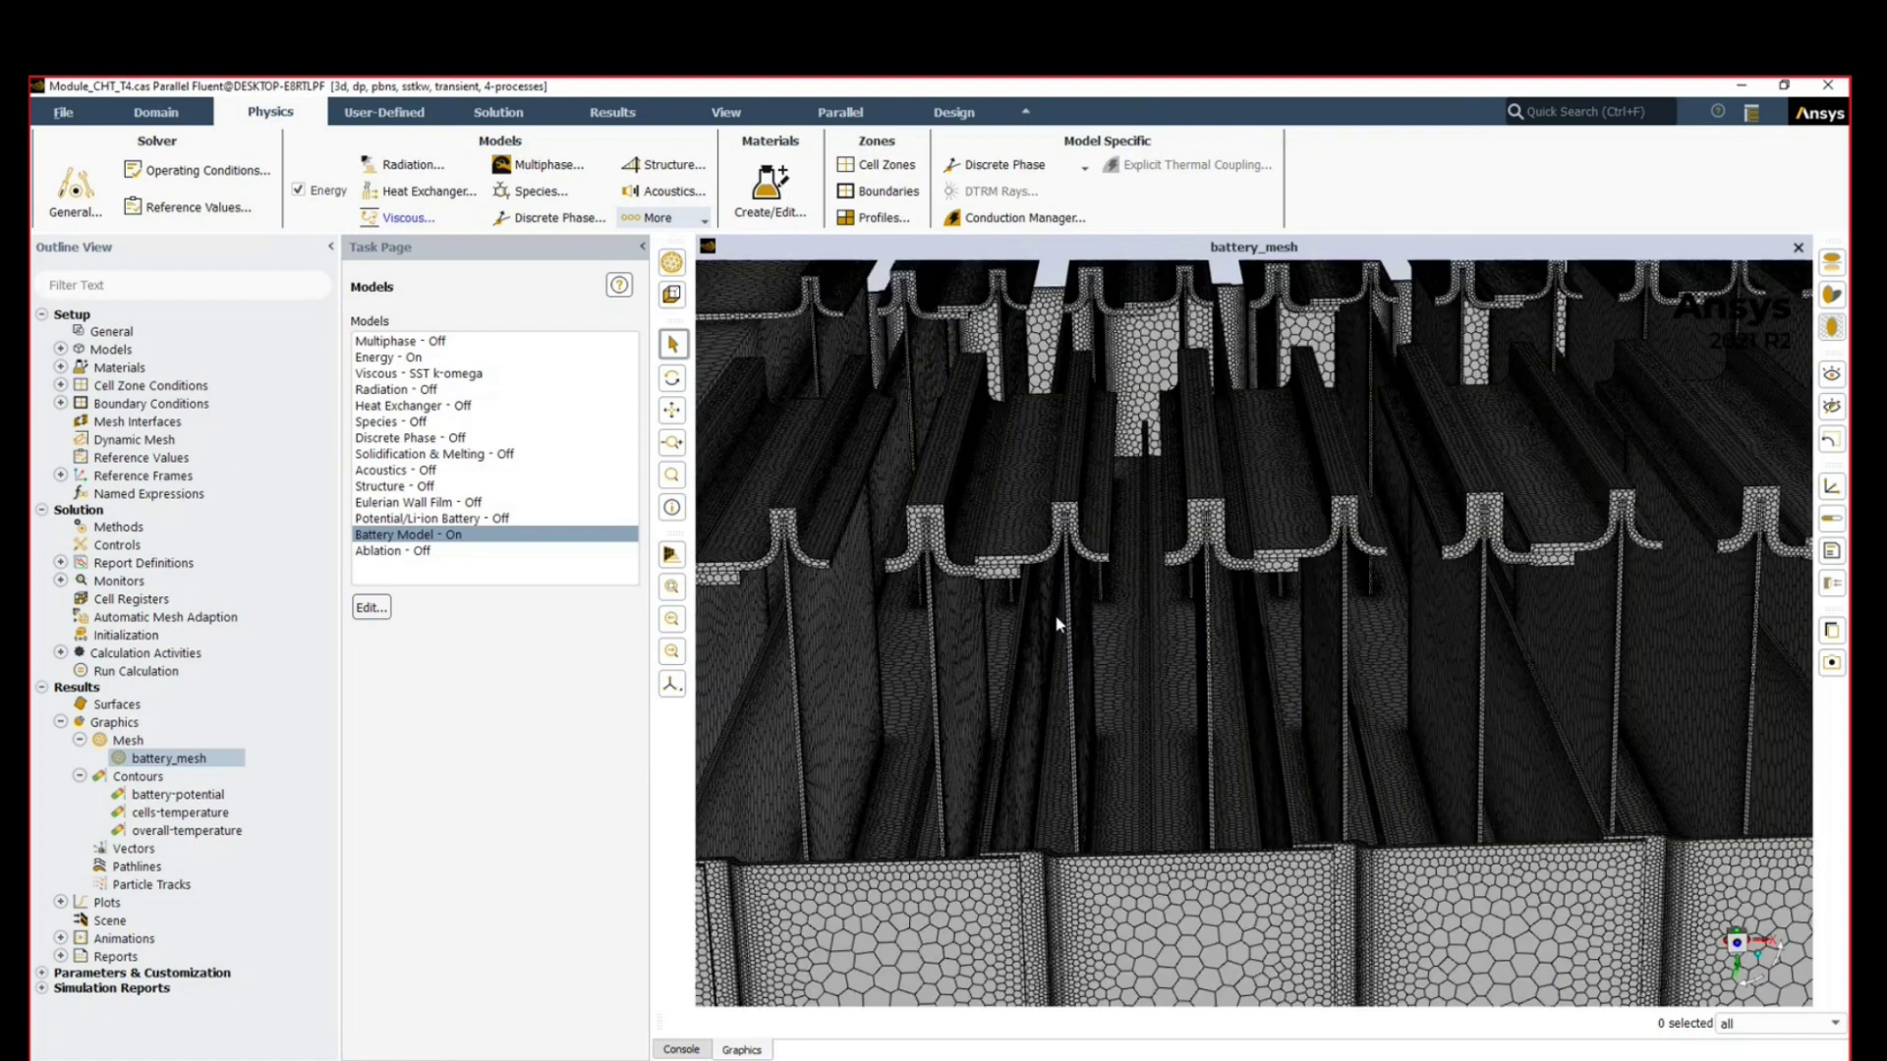
scroll(1036, 663, "down", 5)
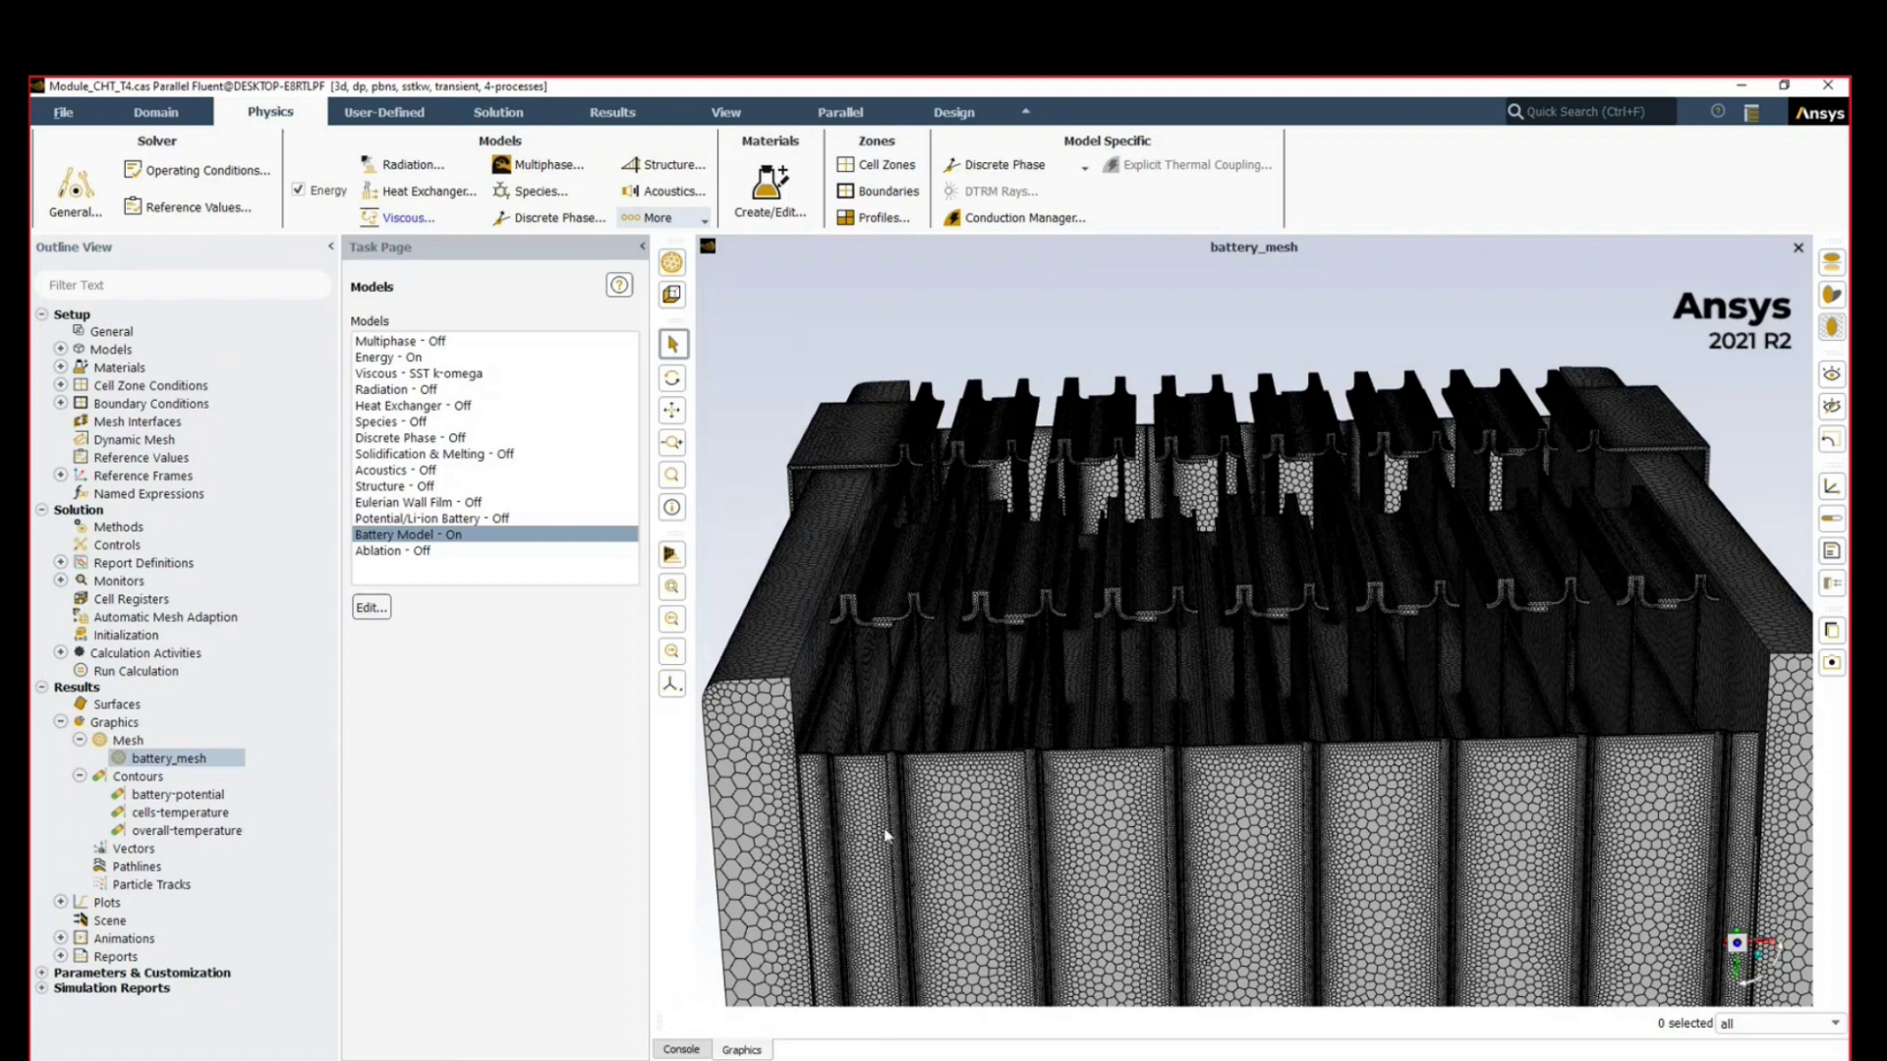
left_click(943, 814)
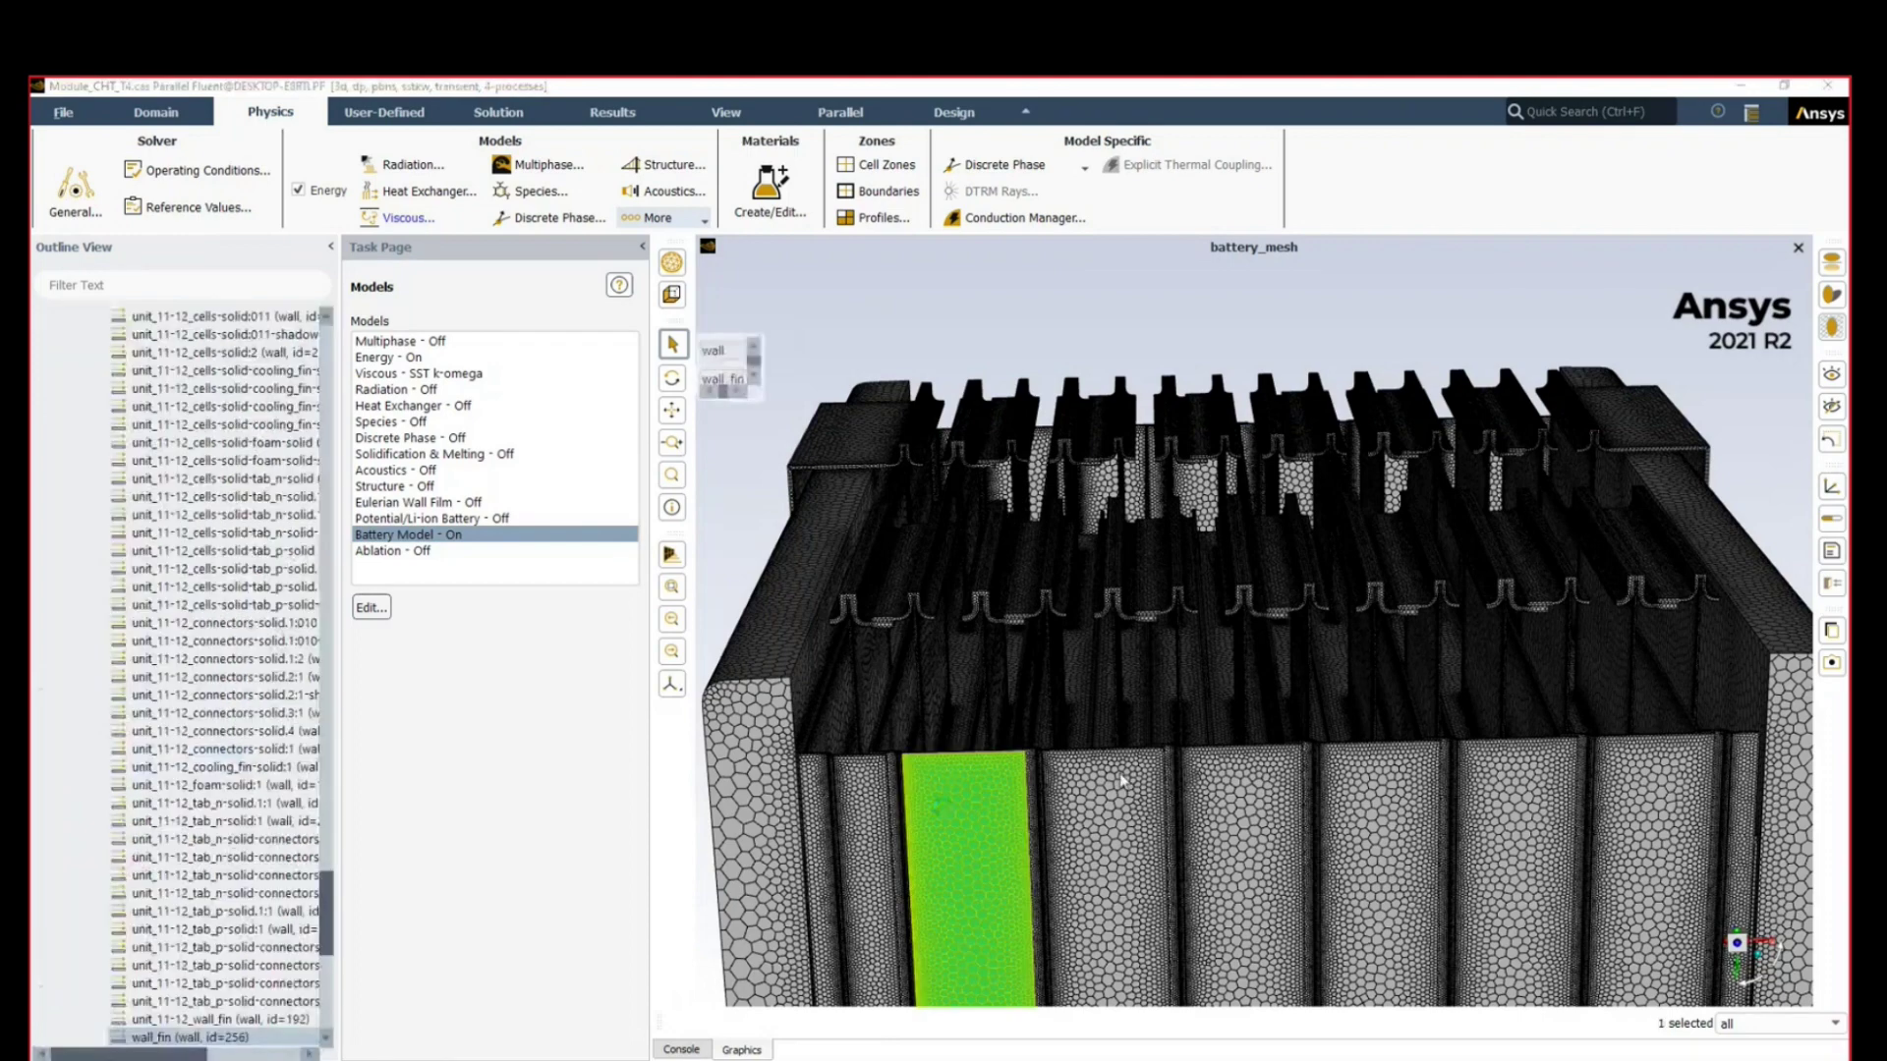
left_click_drag(1115, 757, 1040, 873)
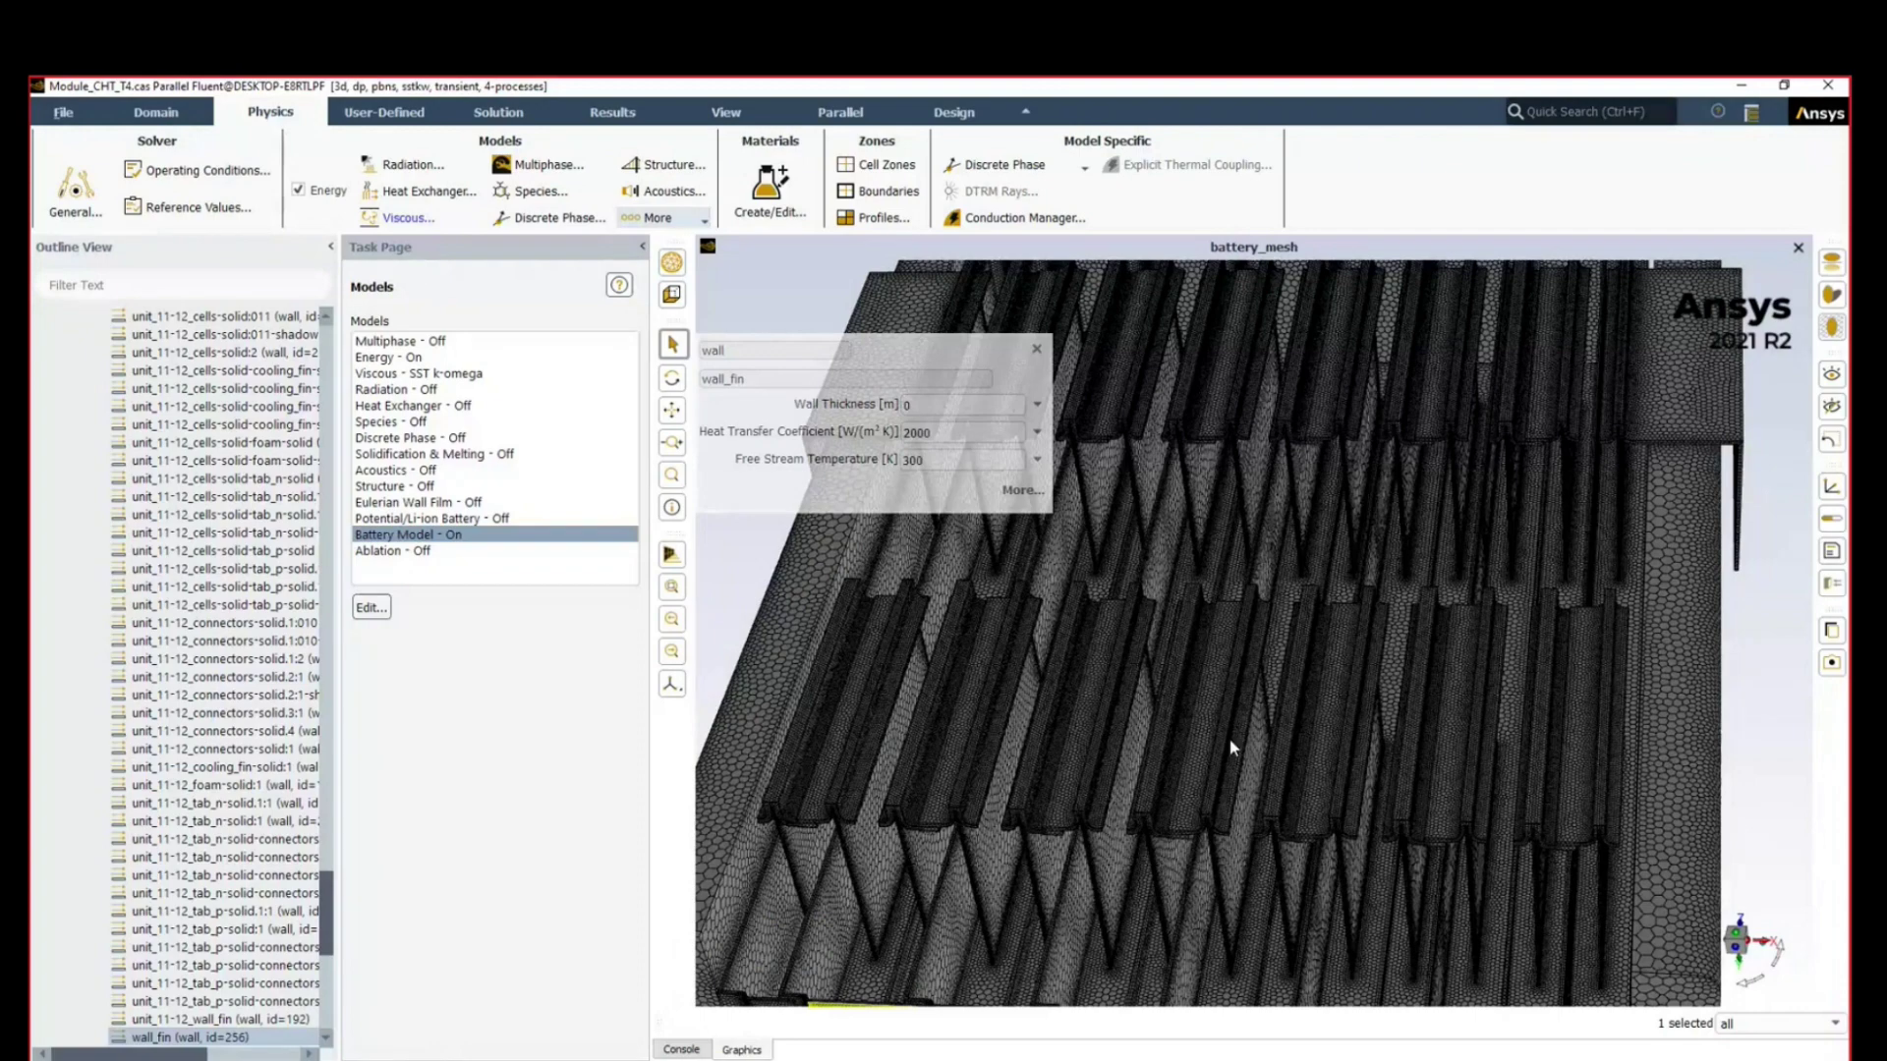
left_click_drag(1230, 739, 1265, 709)
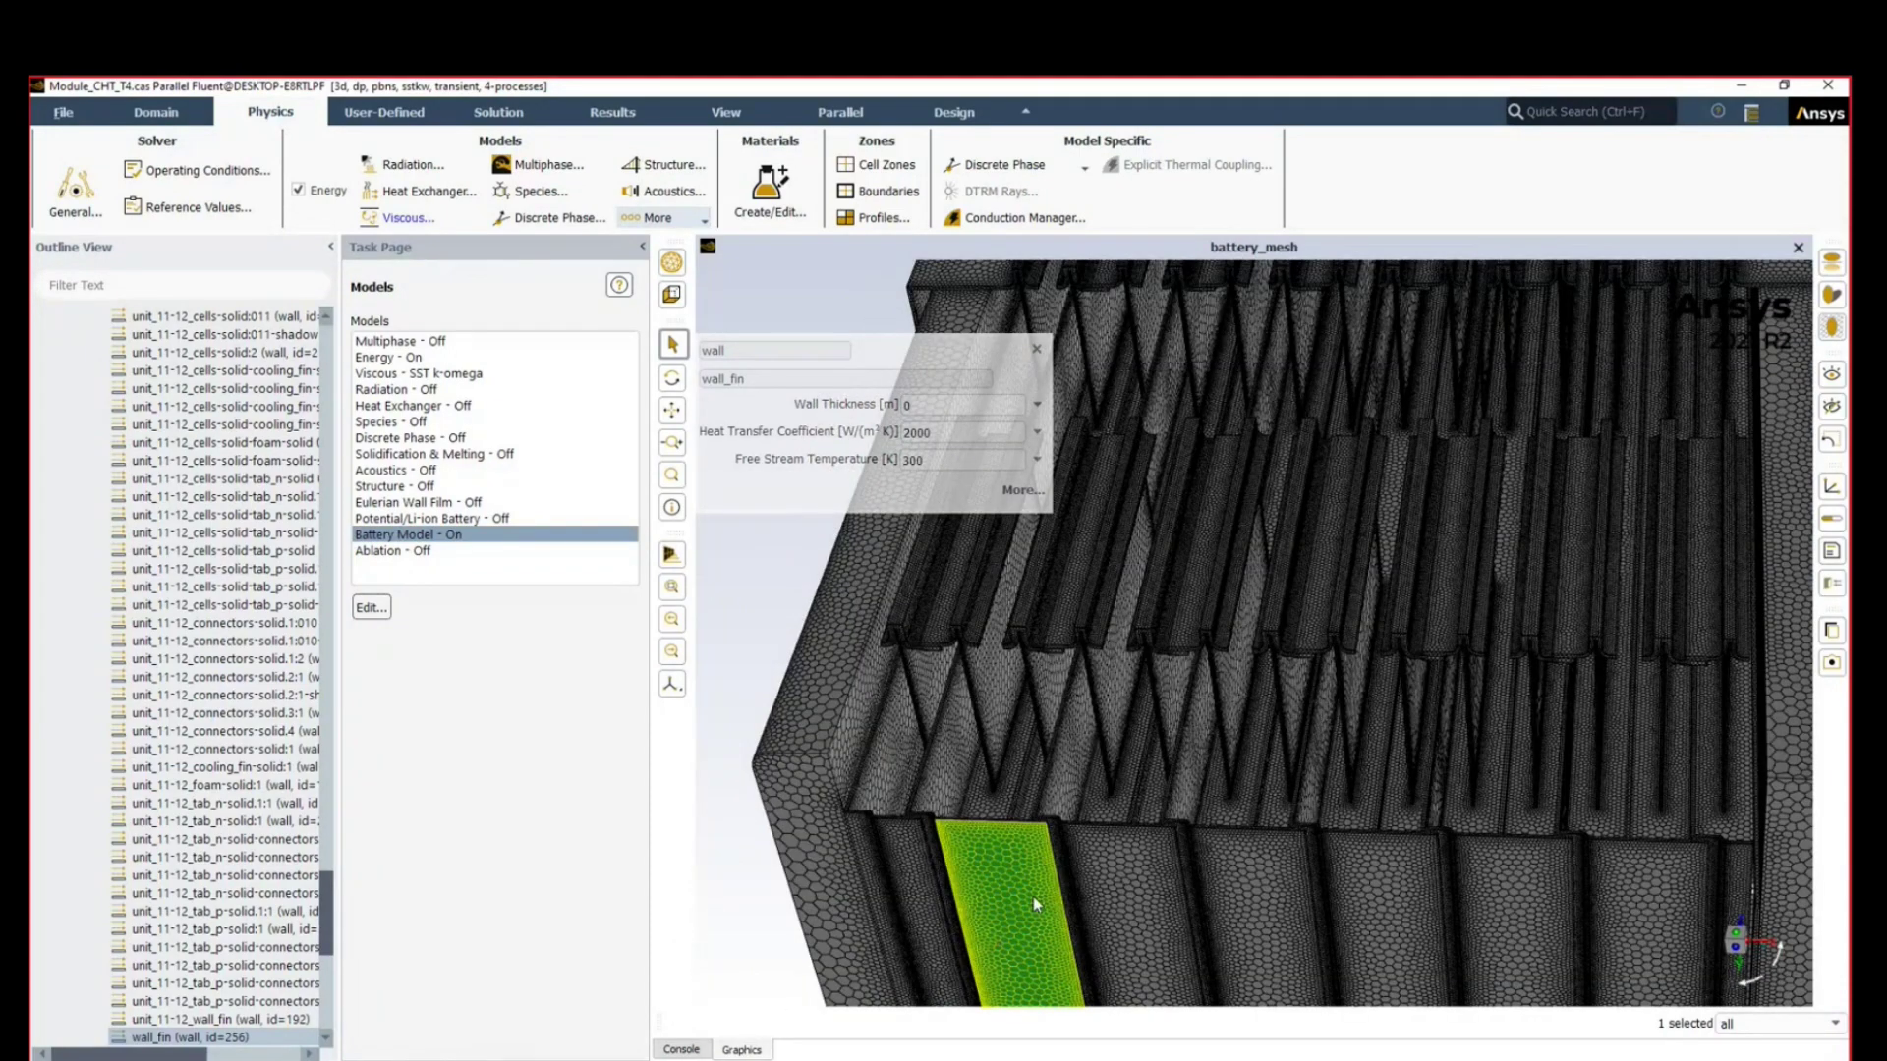
left_click(1034, 897)
left_click_drag(1224, 929, 1235, 556)
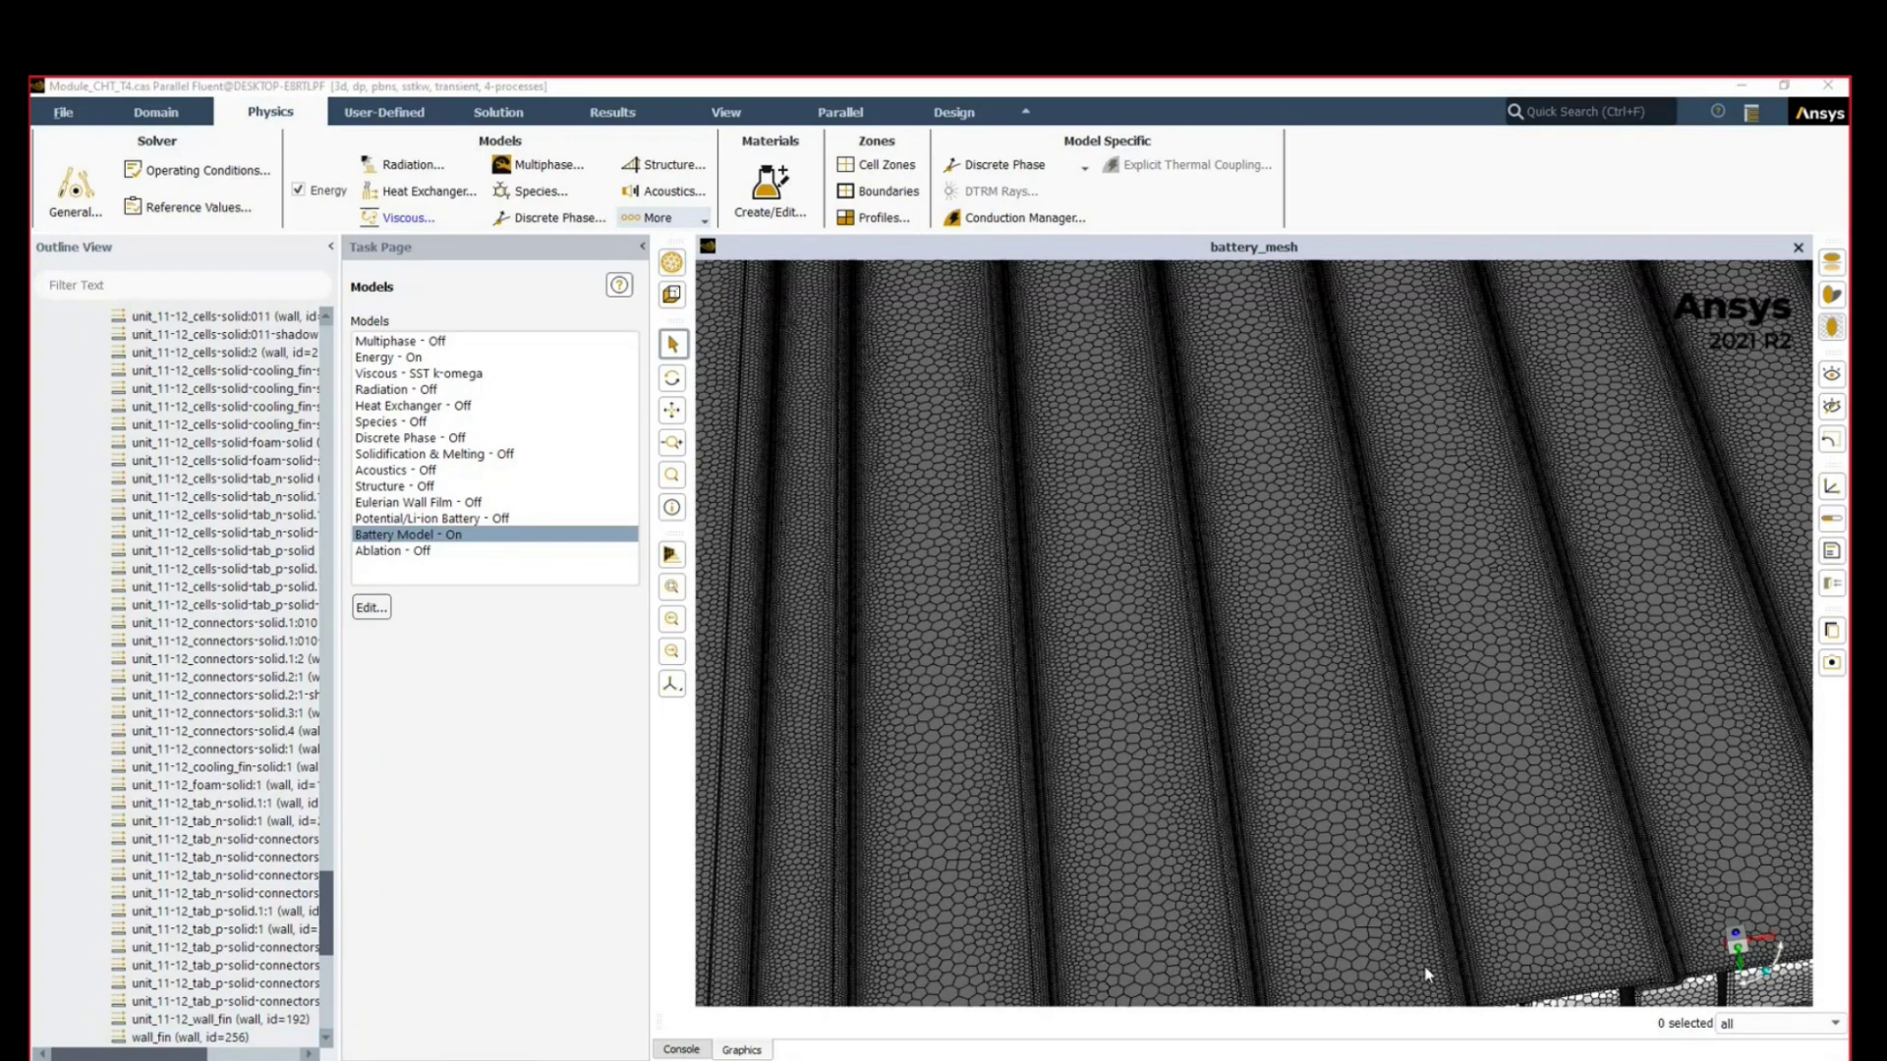
left_click_drag(1427, 973, 1378, 699)
left_click(1378, 699)
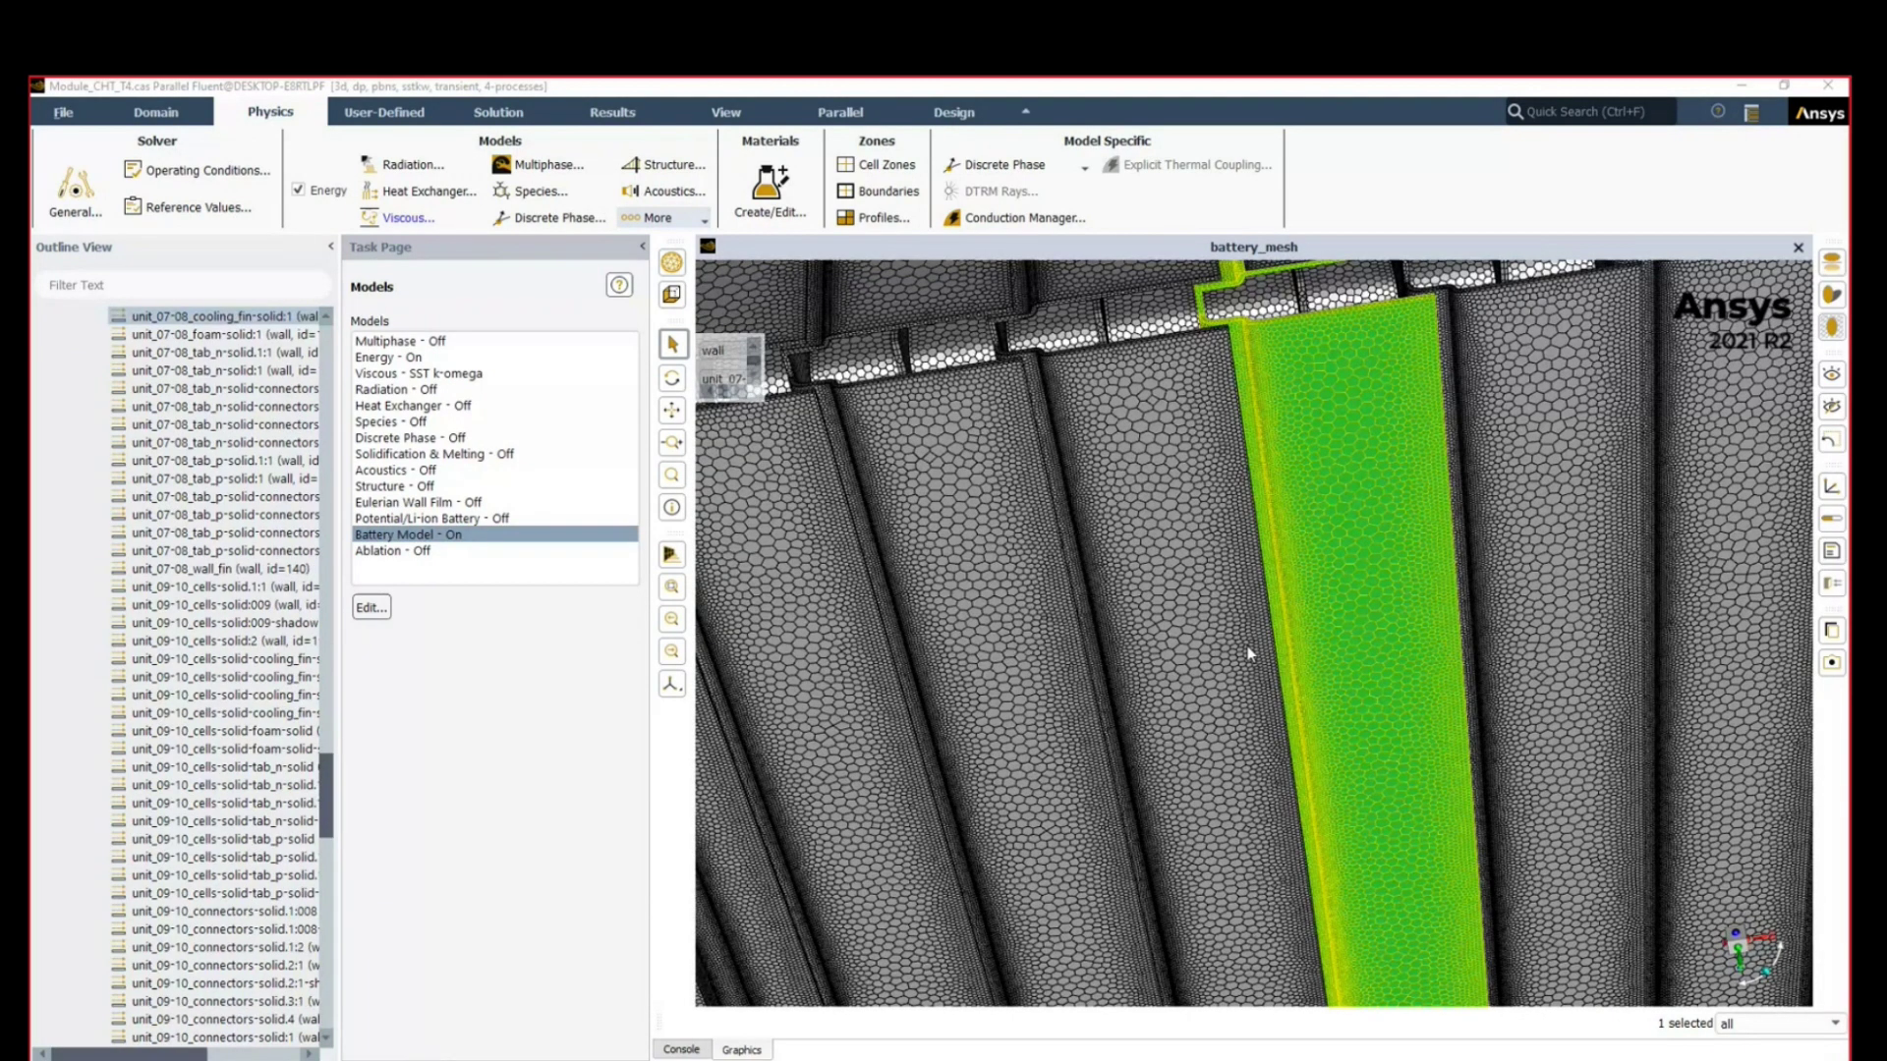
left_click(1248, 653)
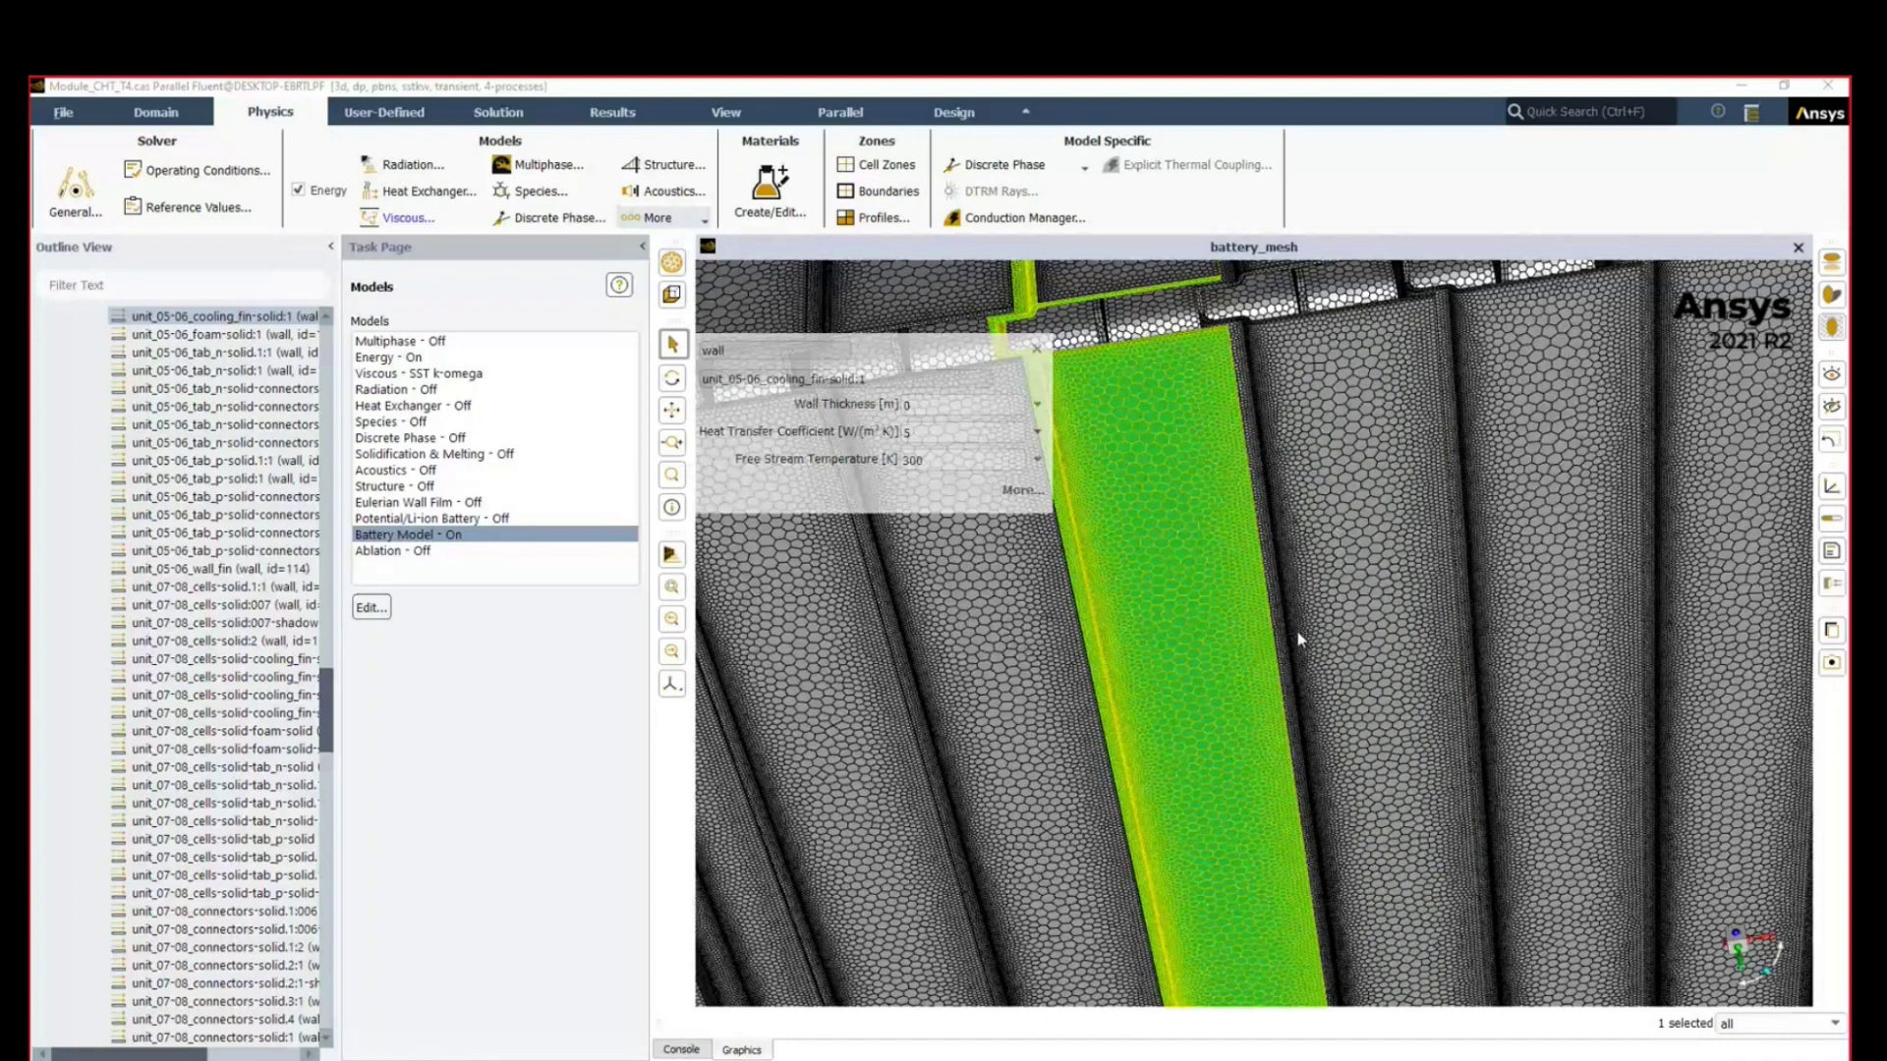
scroll(1297, 640, "down", 3)
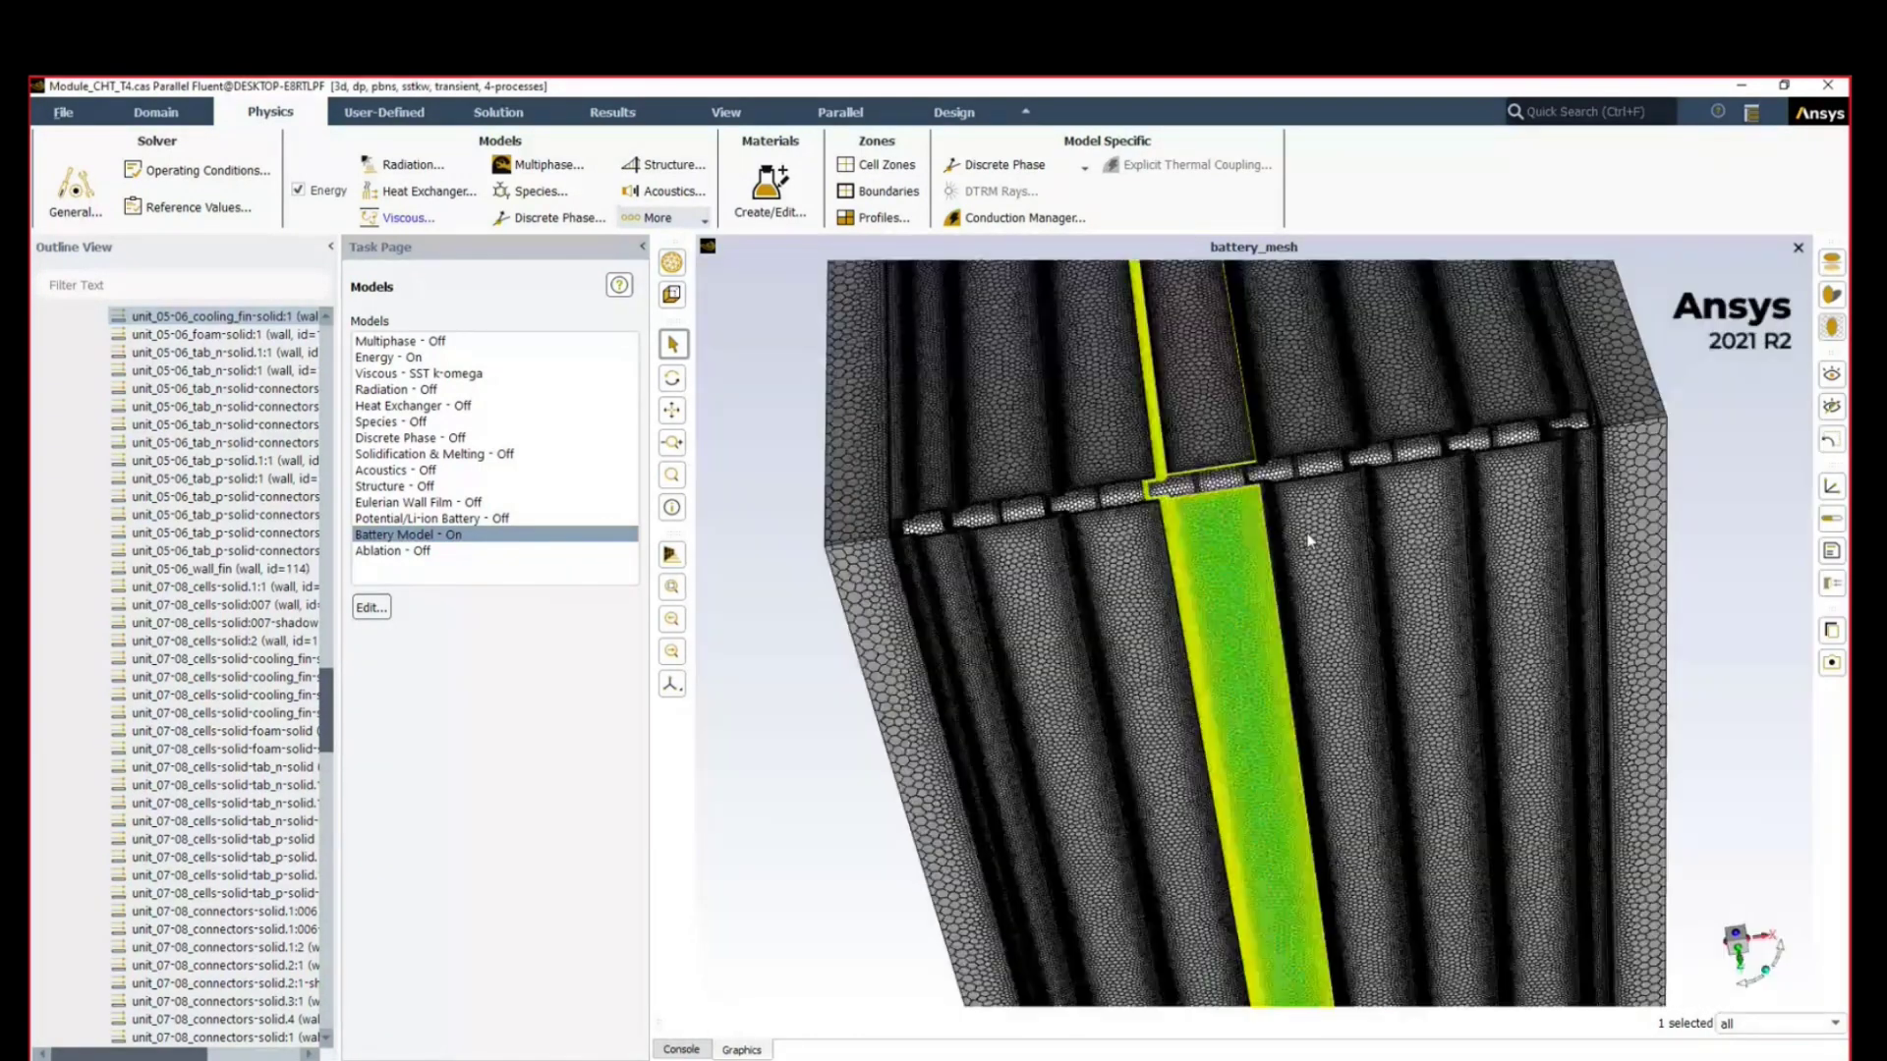
left_click_drag(1283, 641, 1413, 800)
left_click(1276, 742)
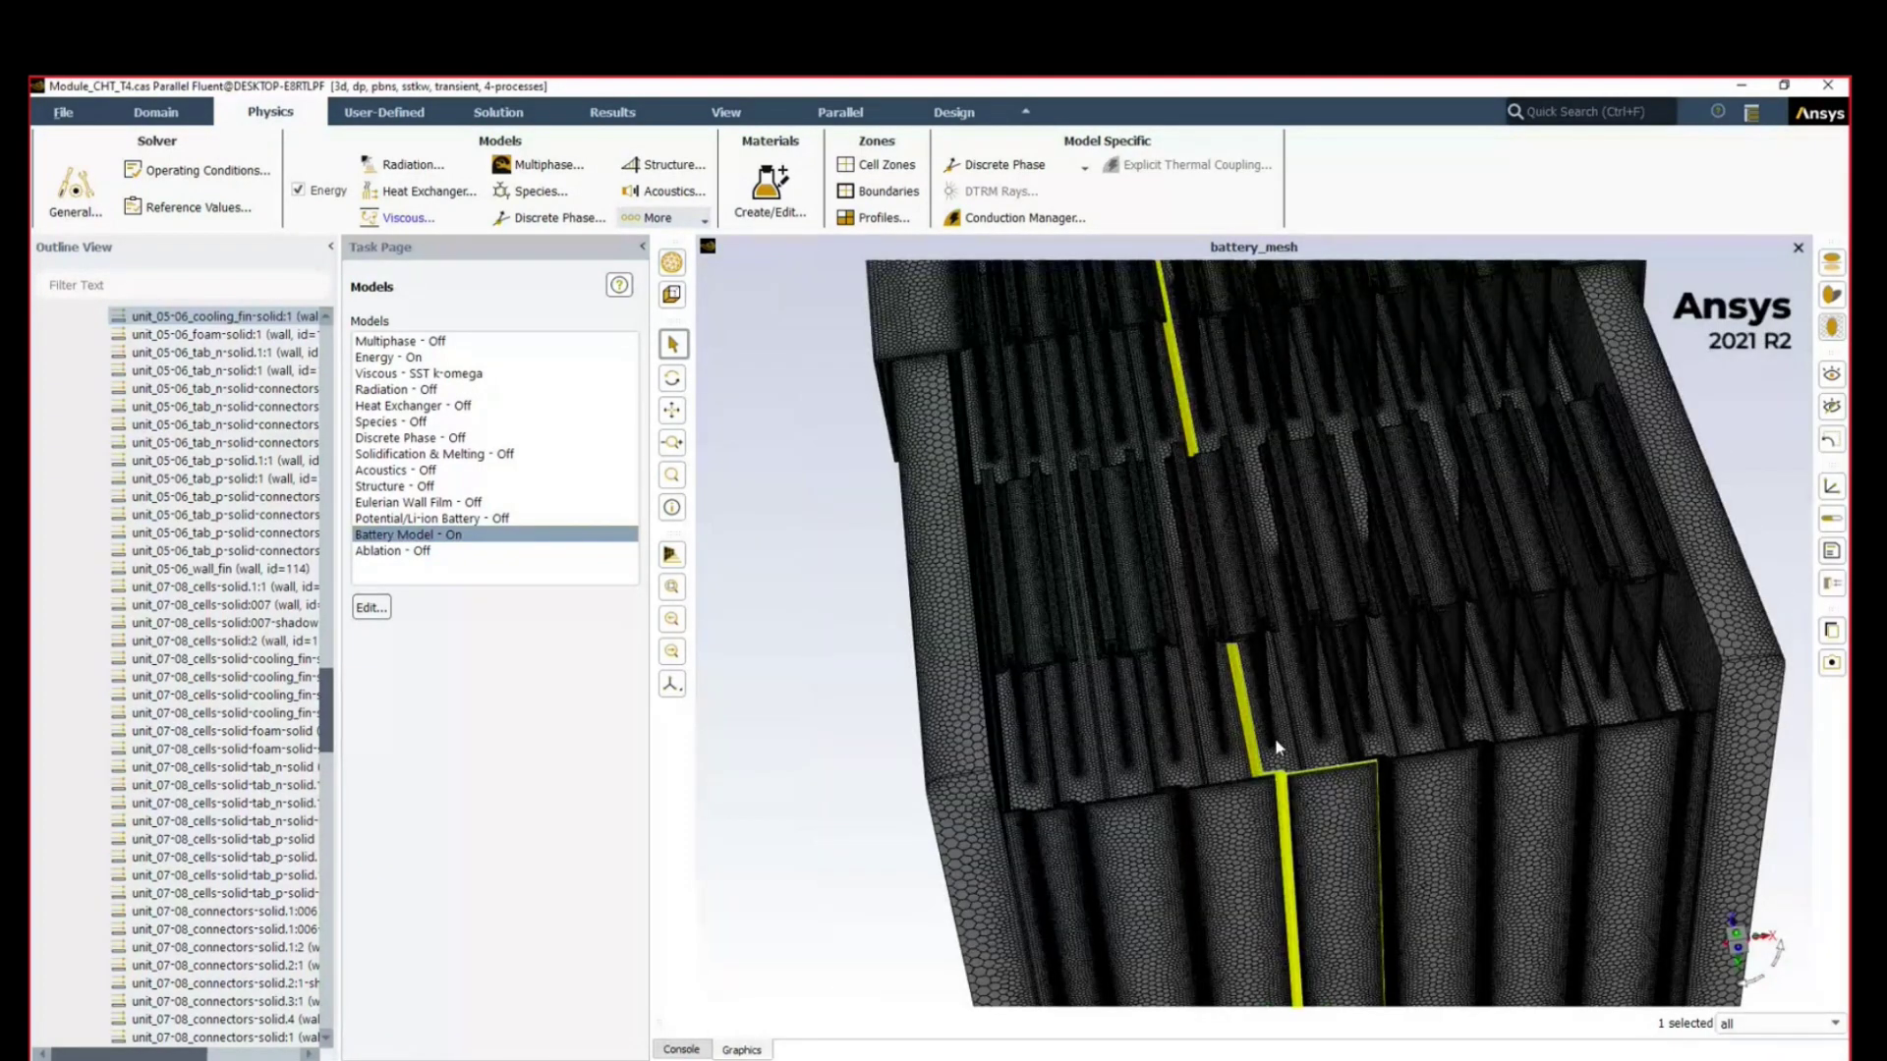
left_click(1234, 771)
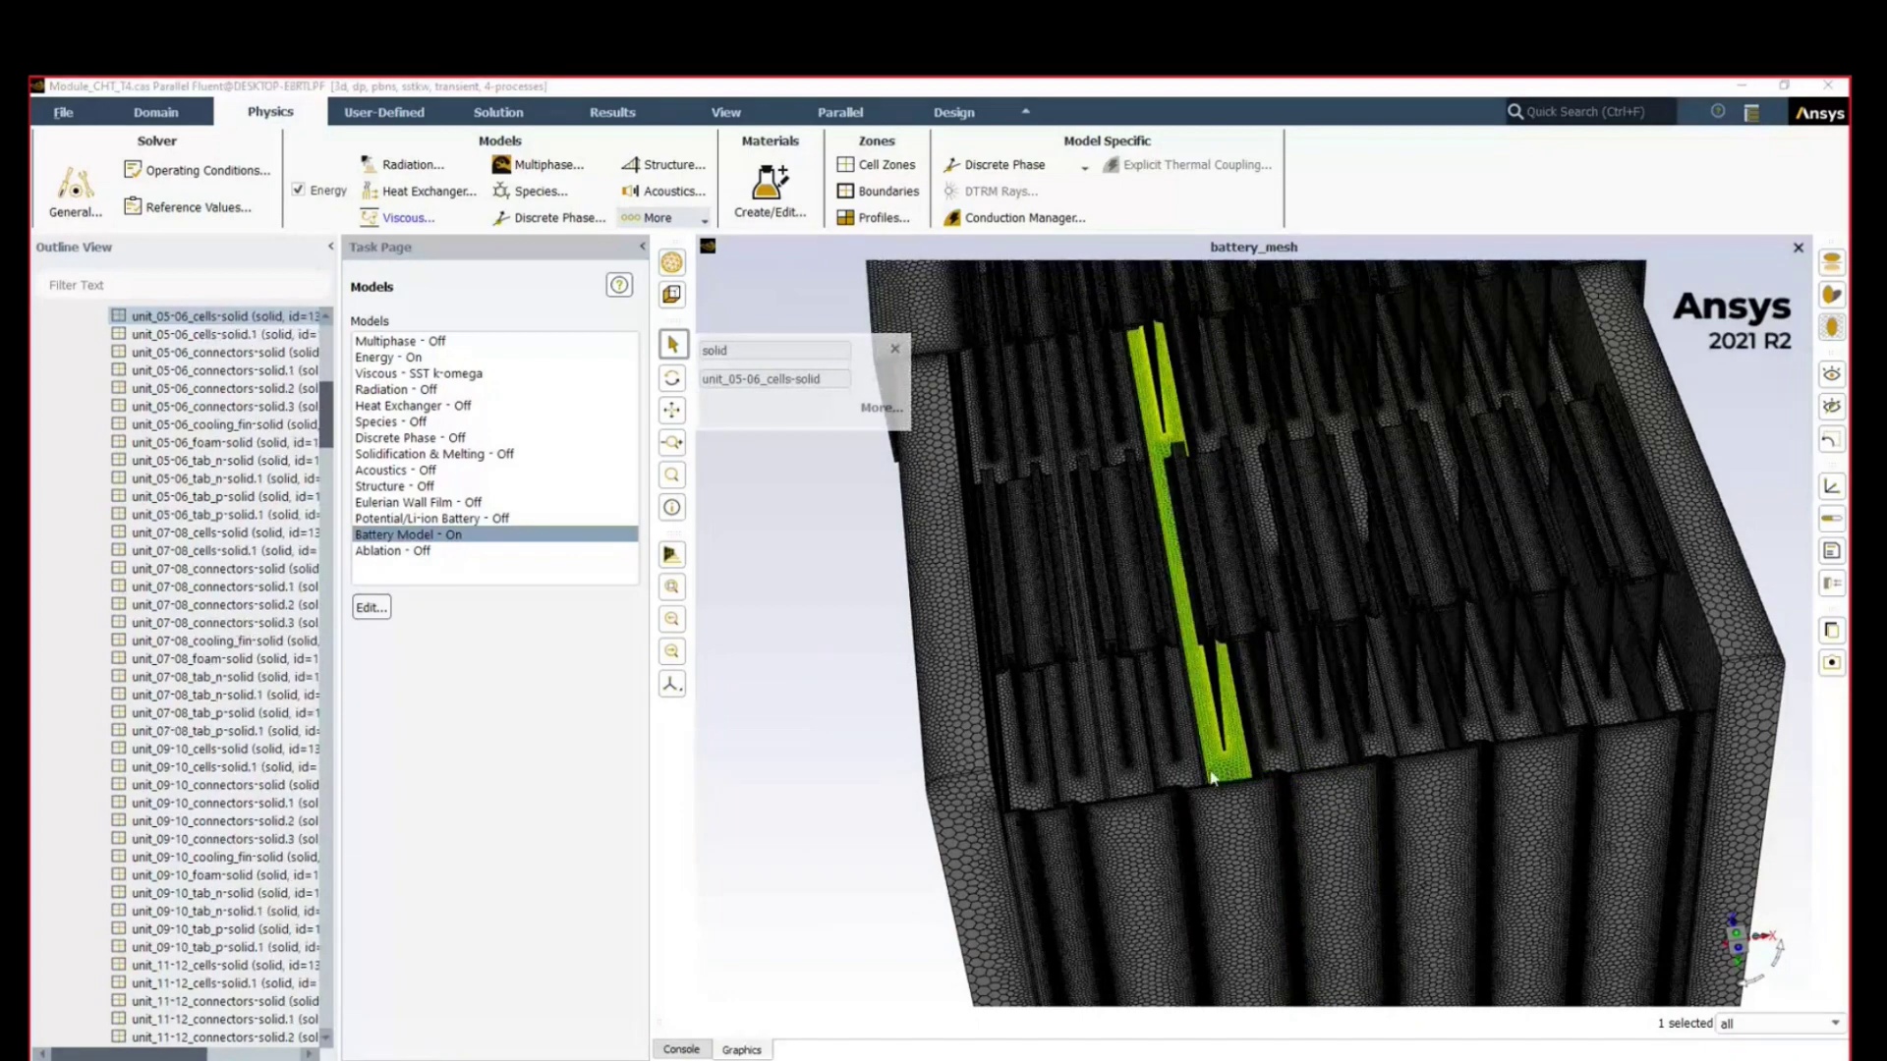
left_click_drag(808, 700, 1265, 742)
left_click(1156, 385)
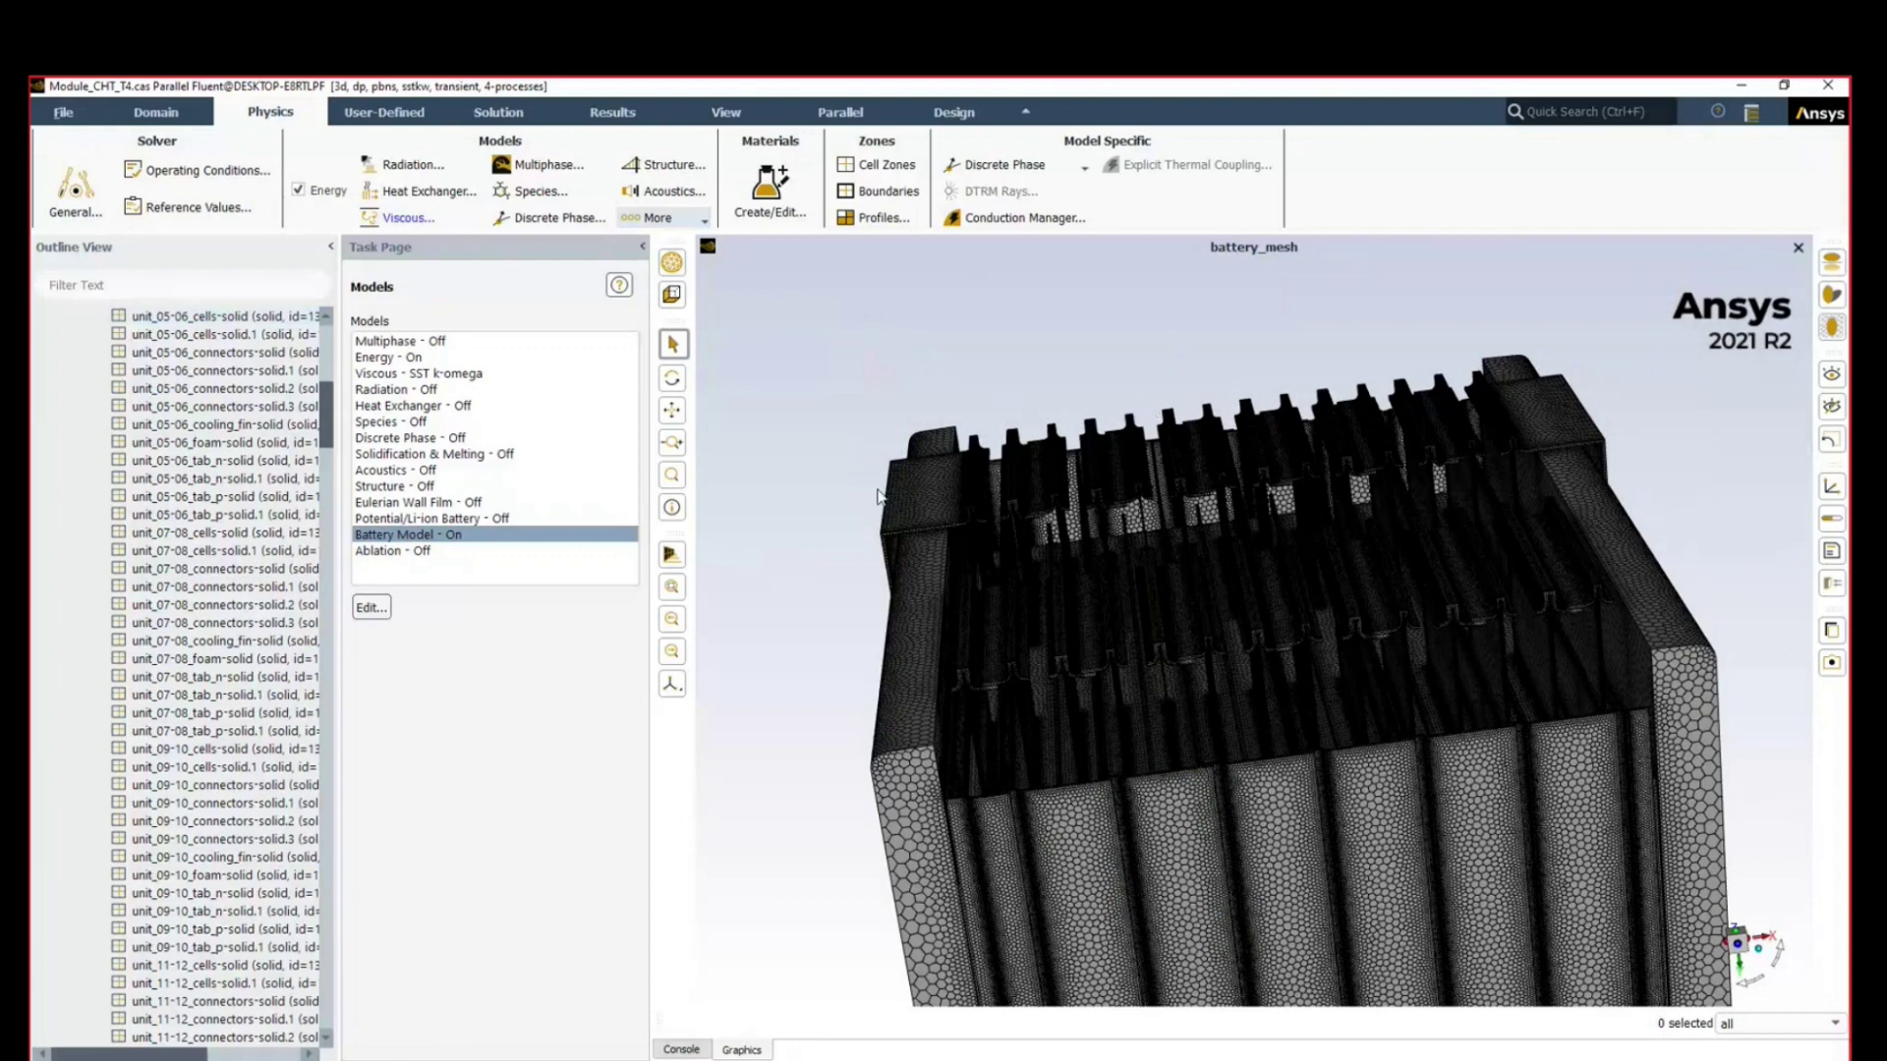
Step: Open the module's Battery Model settings at the Conductive Zones tab
double_click(461, 536)
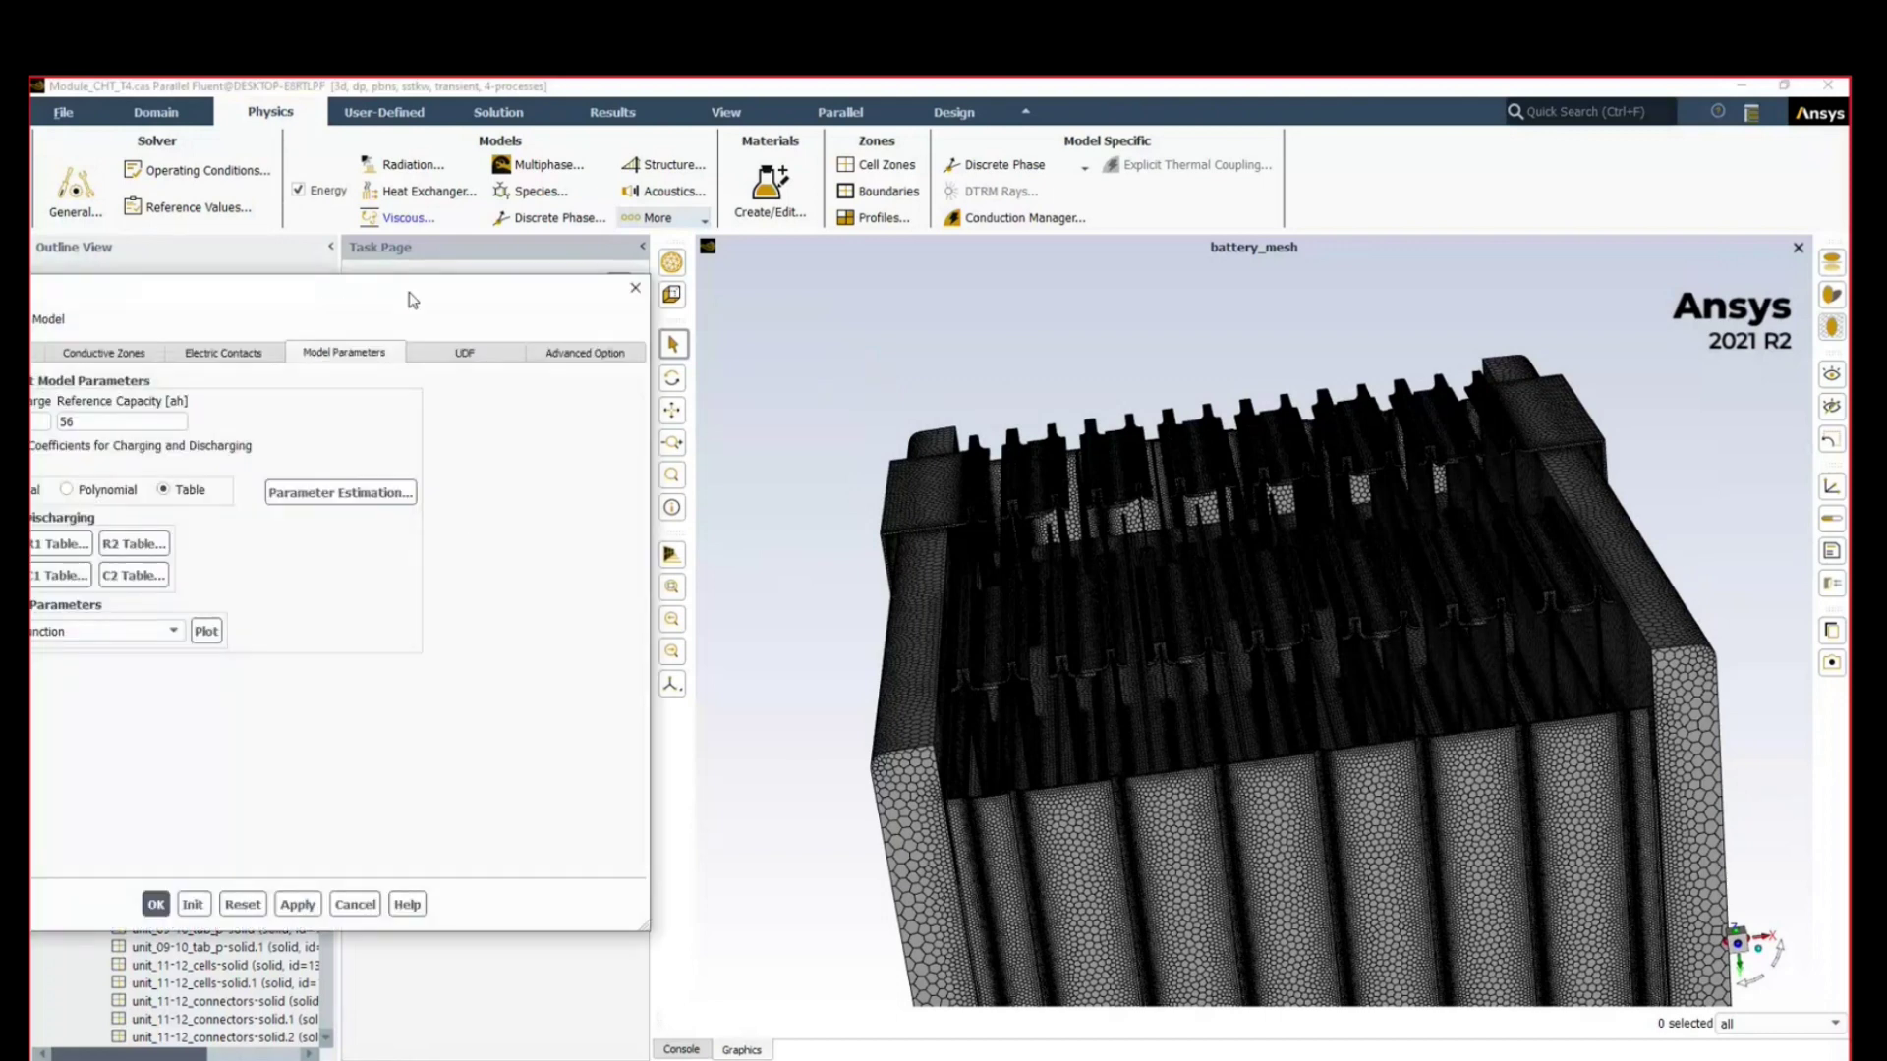
left_click_drag(413, 299, 790, 320)
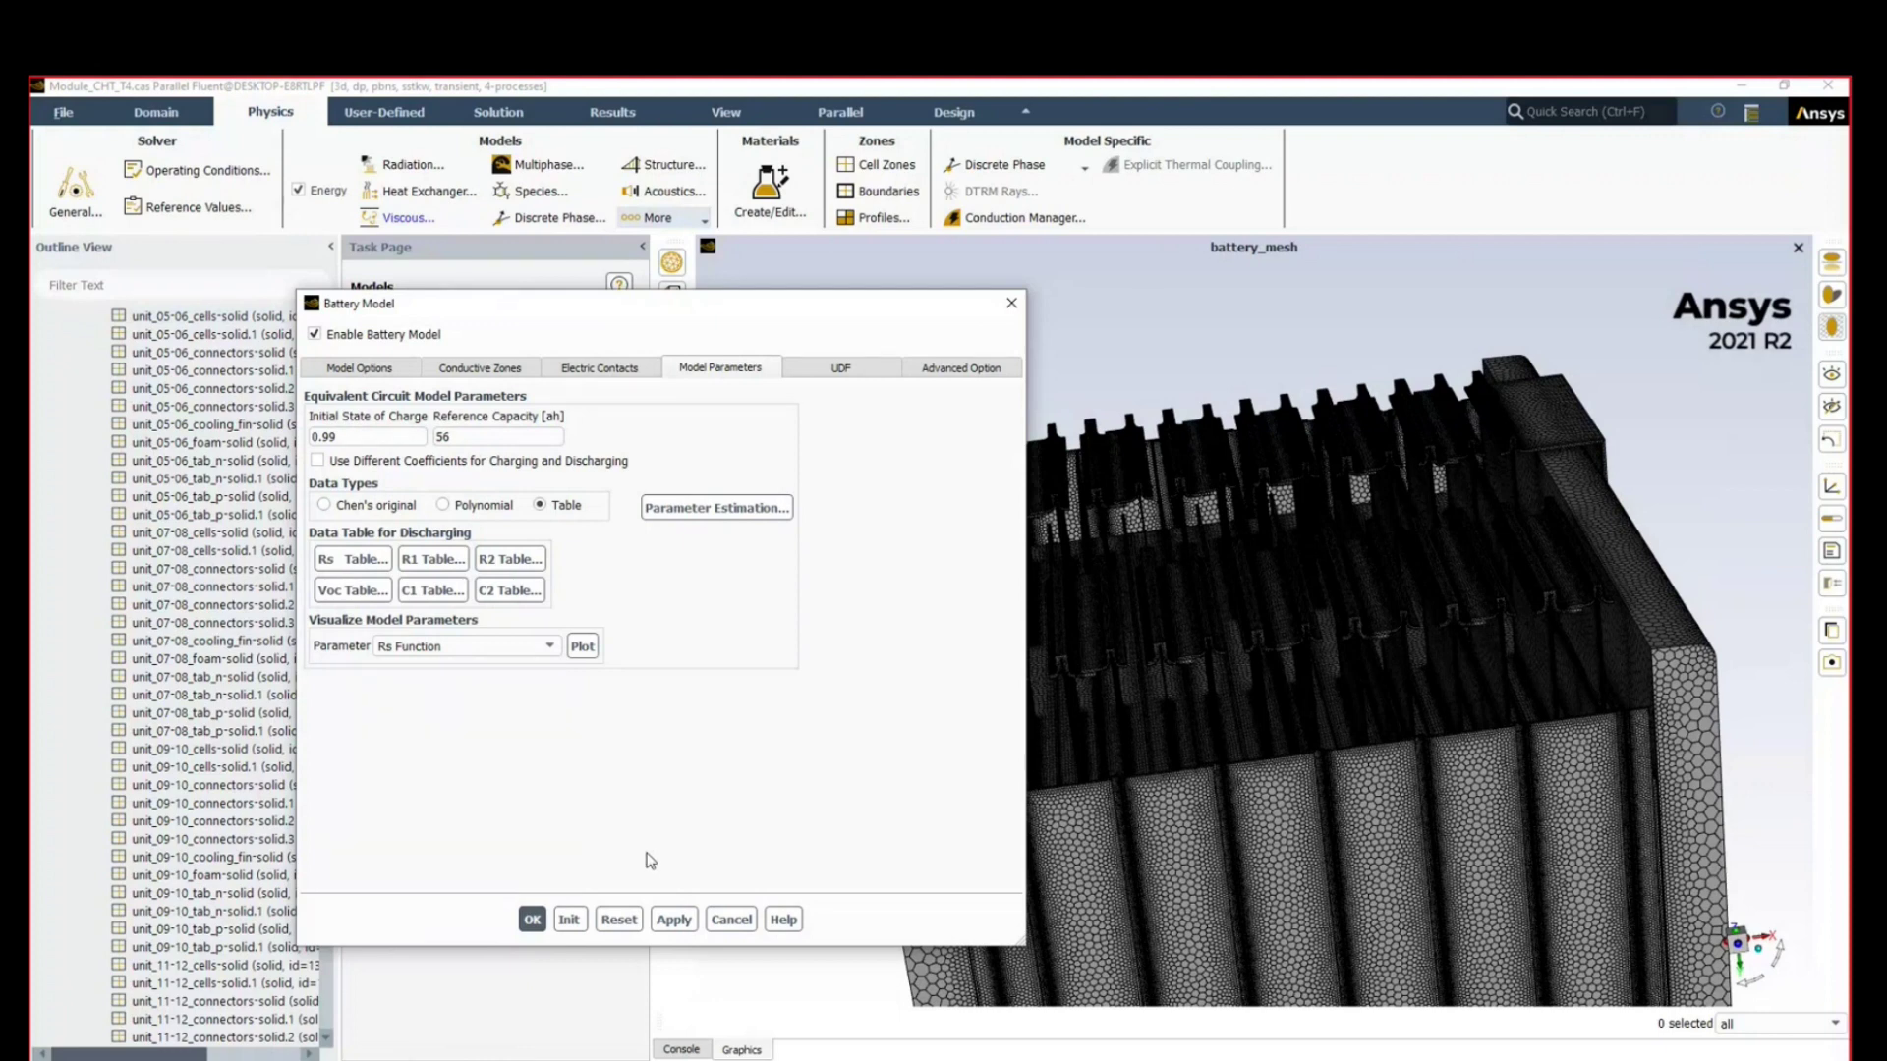
left_click(466, 372)
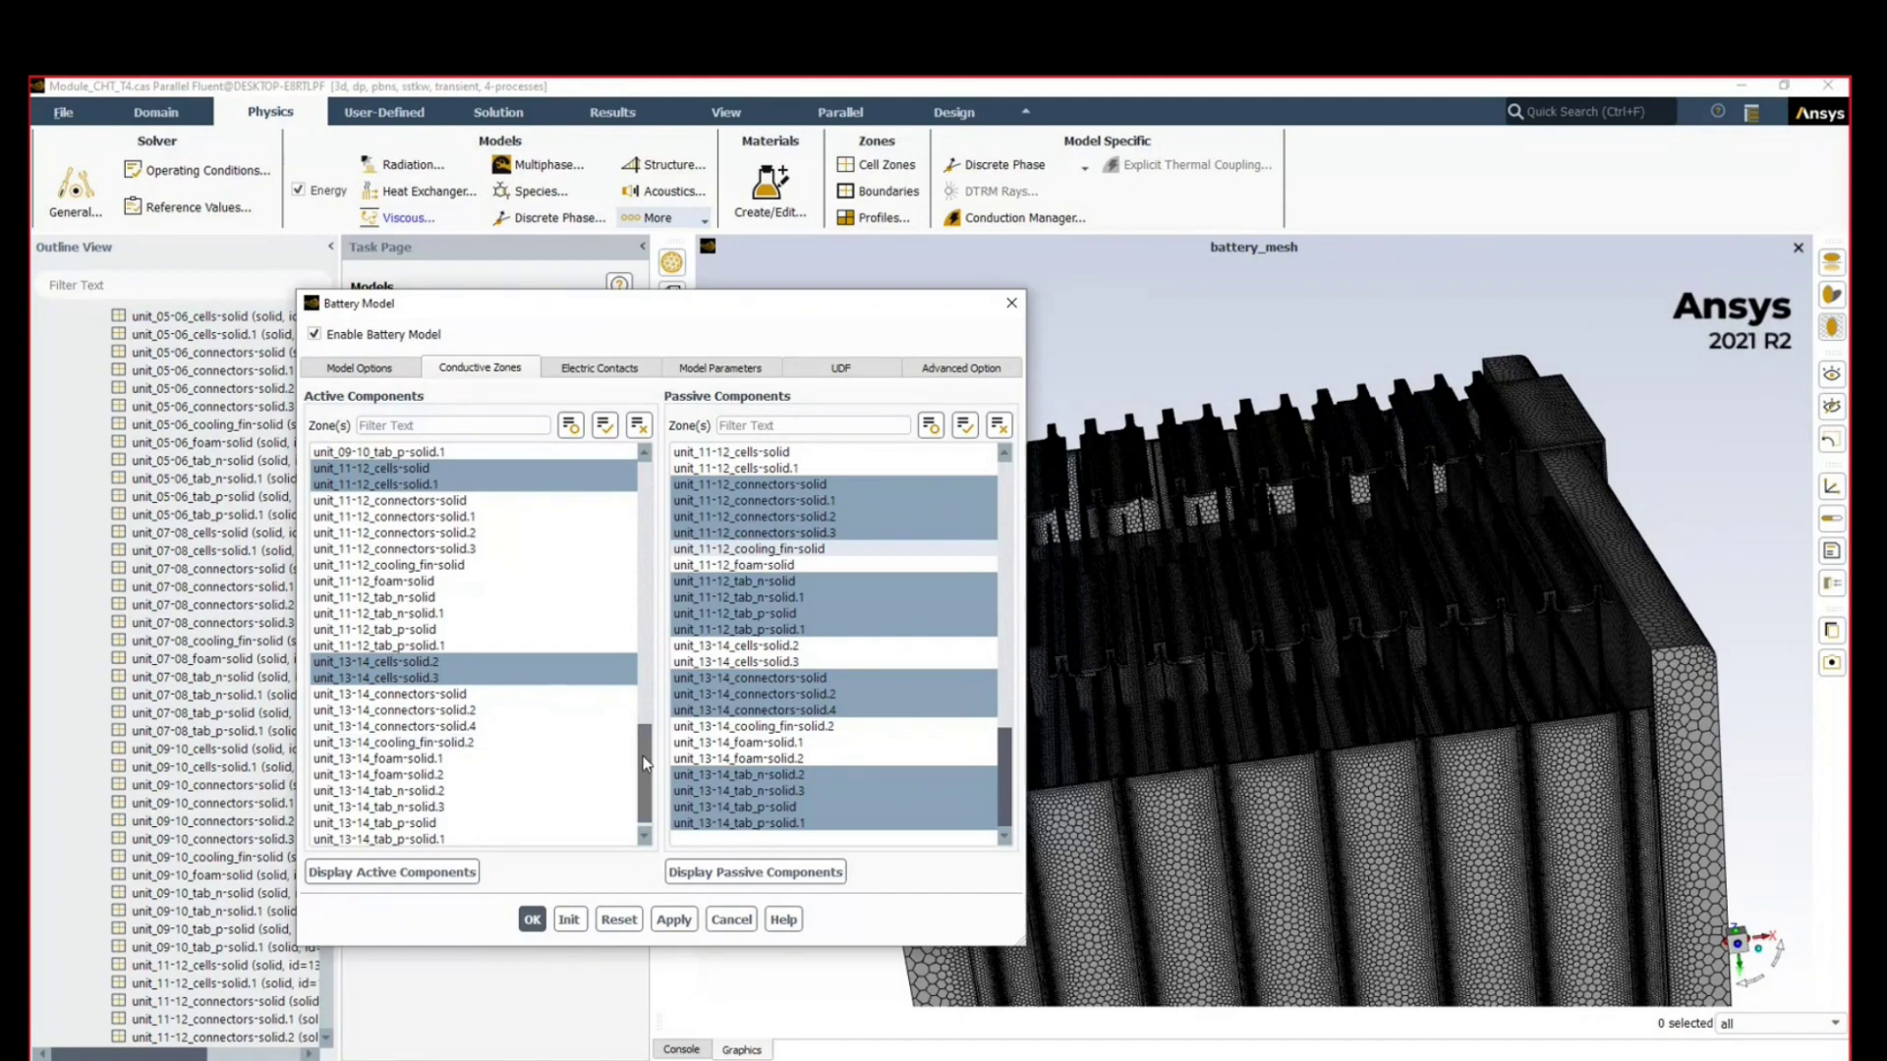
Step: Filter the active components by *cells* and make all cells-solid zones active
left_click_drag(645, 765, 665, 656)
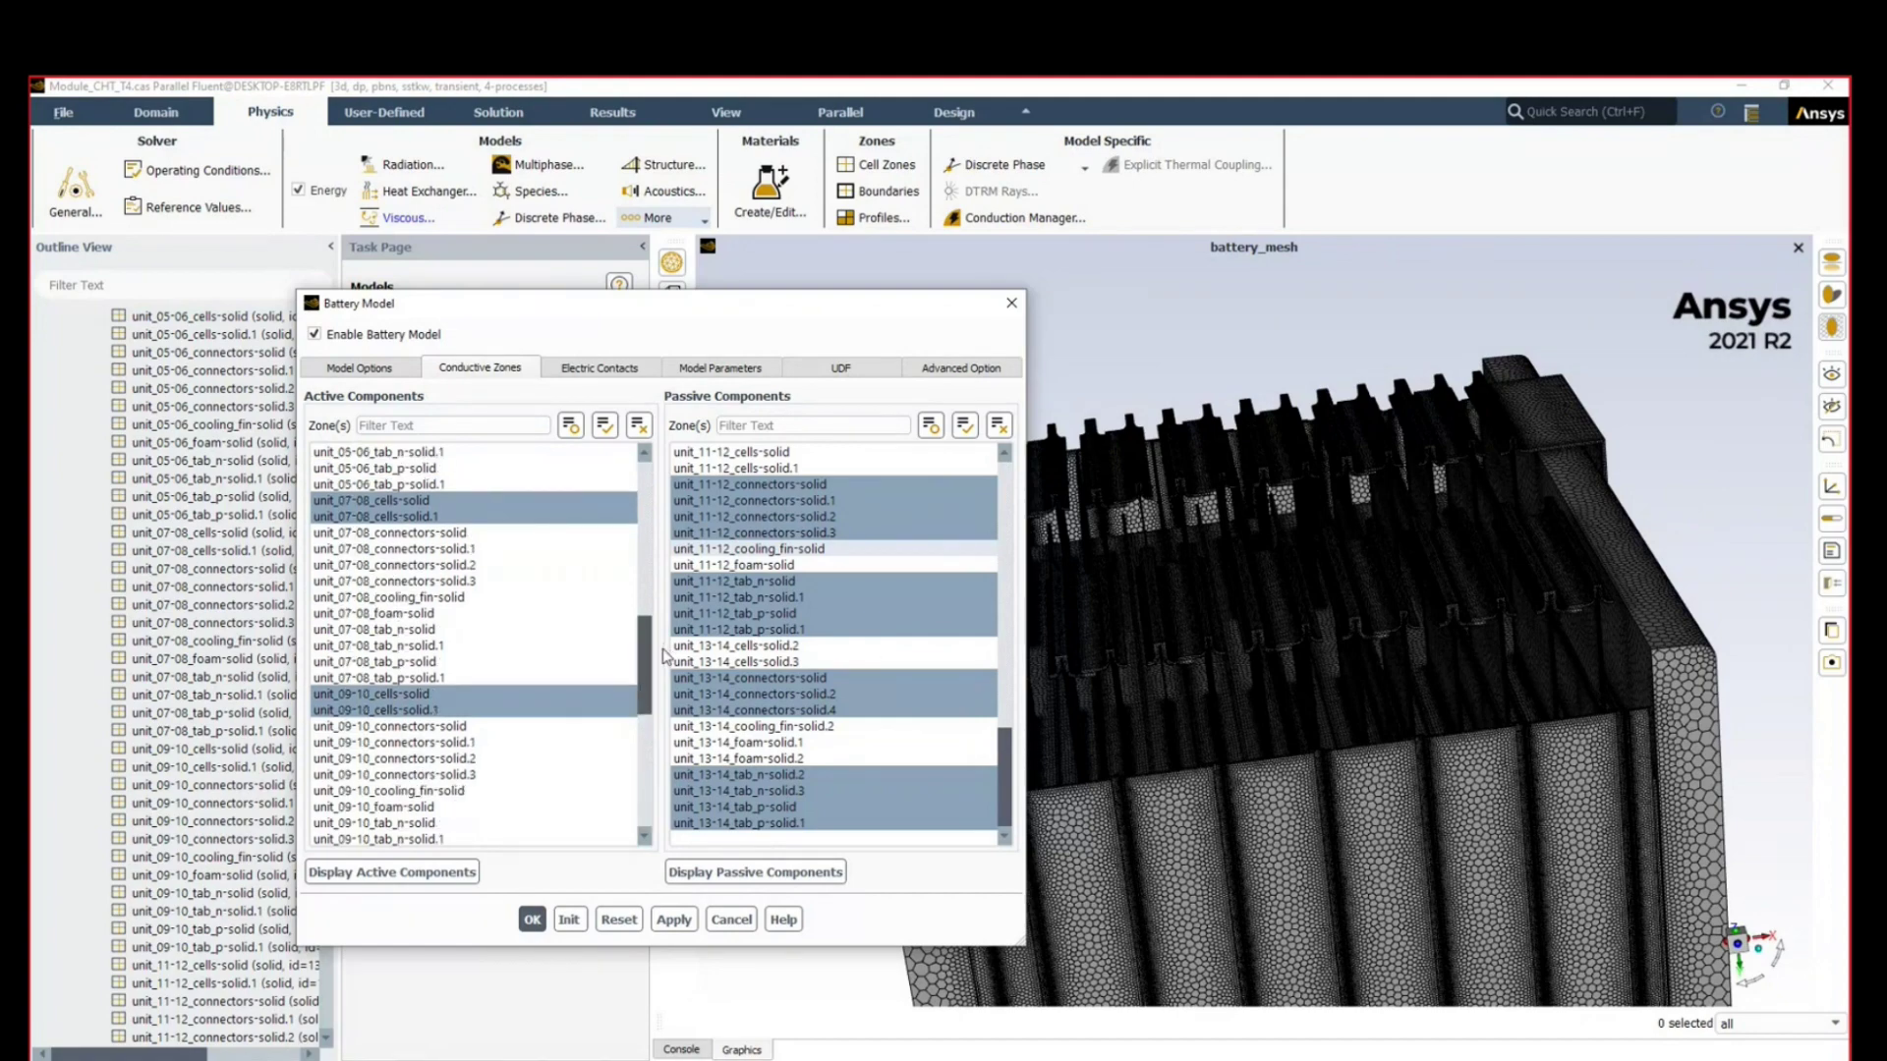
left_click_drag(665, 655, 658, 518)
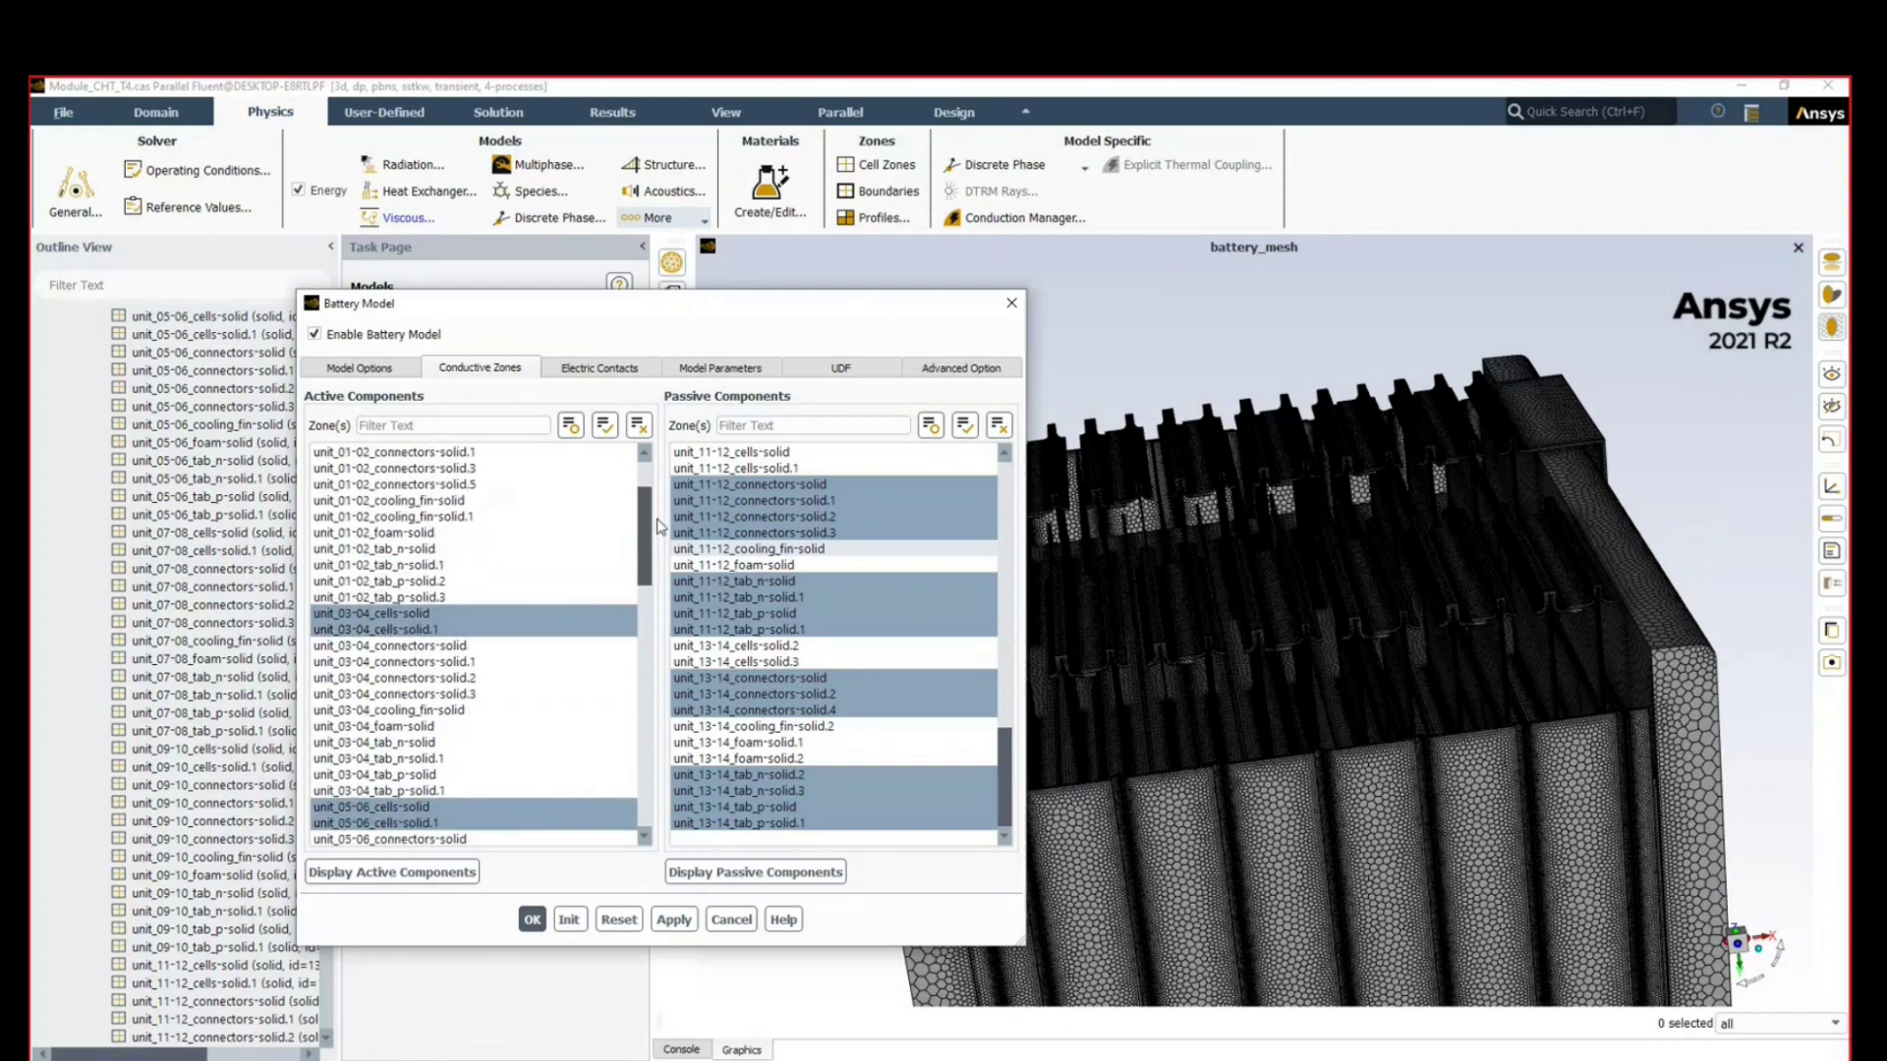
left_click(425, 616)
left_click(424, 615)
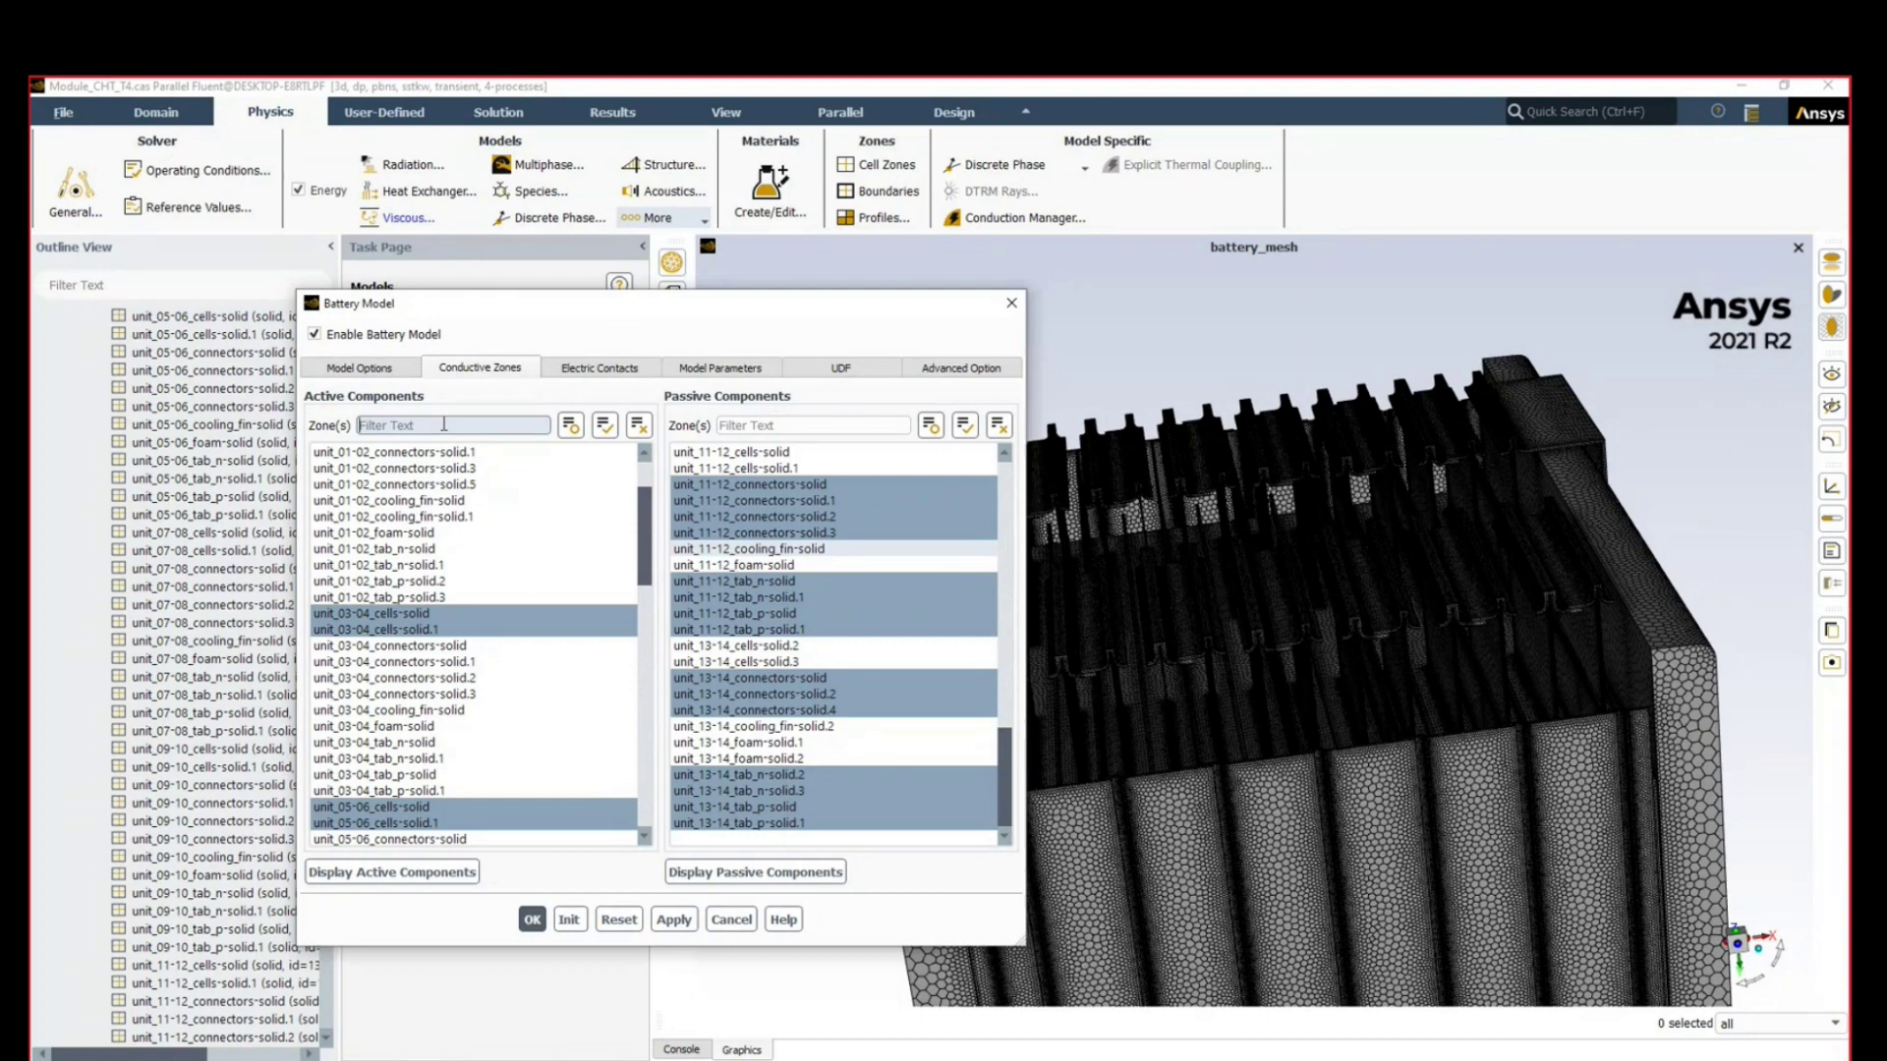
type("cells")
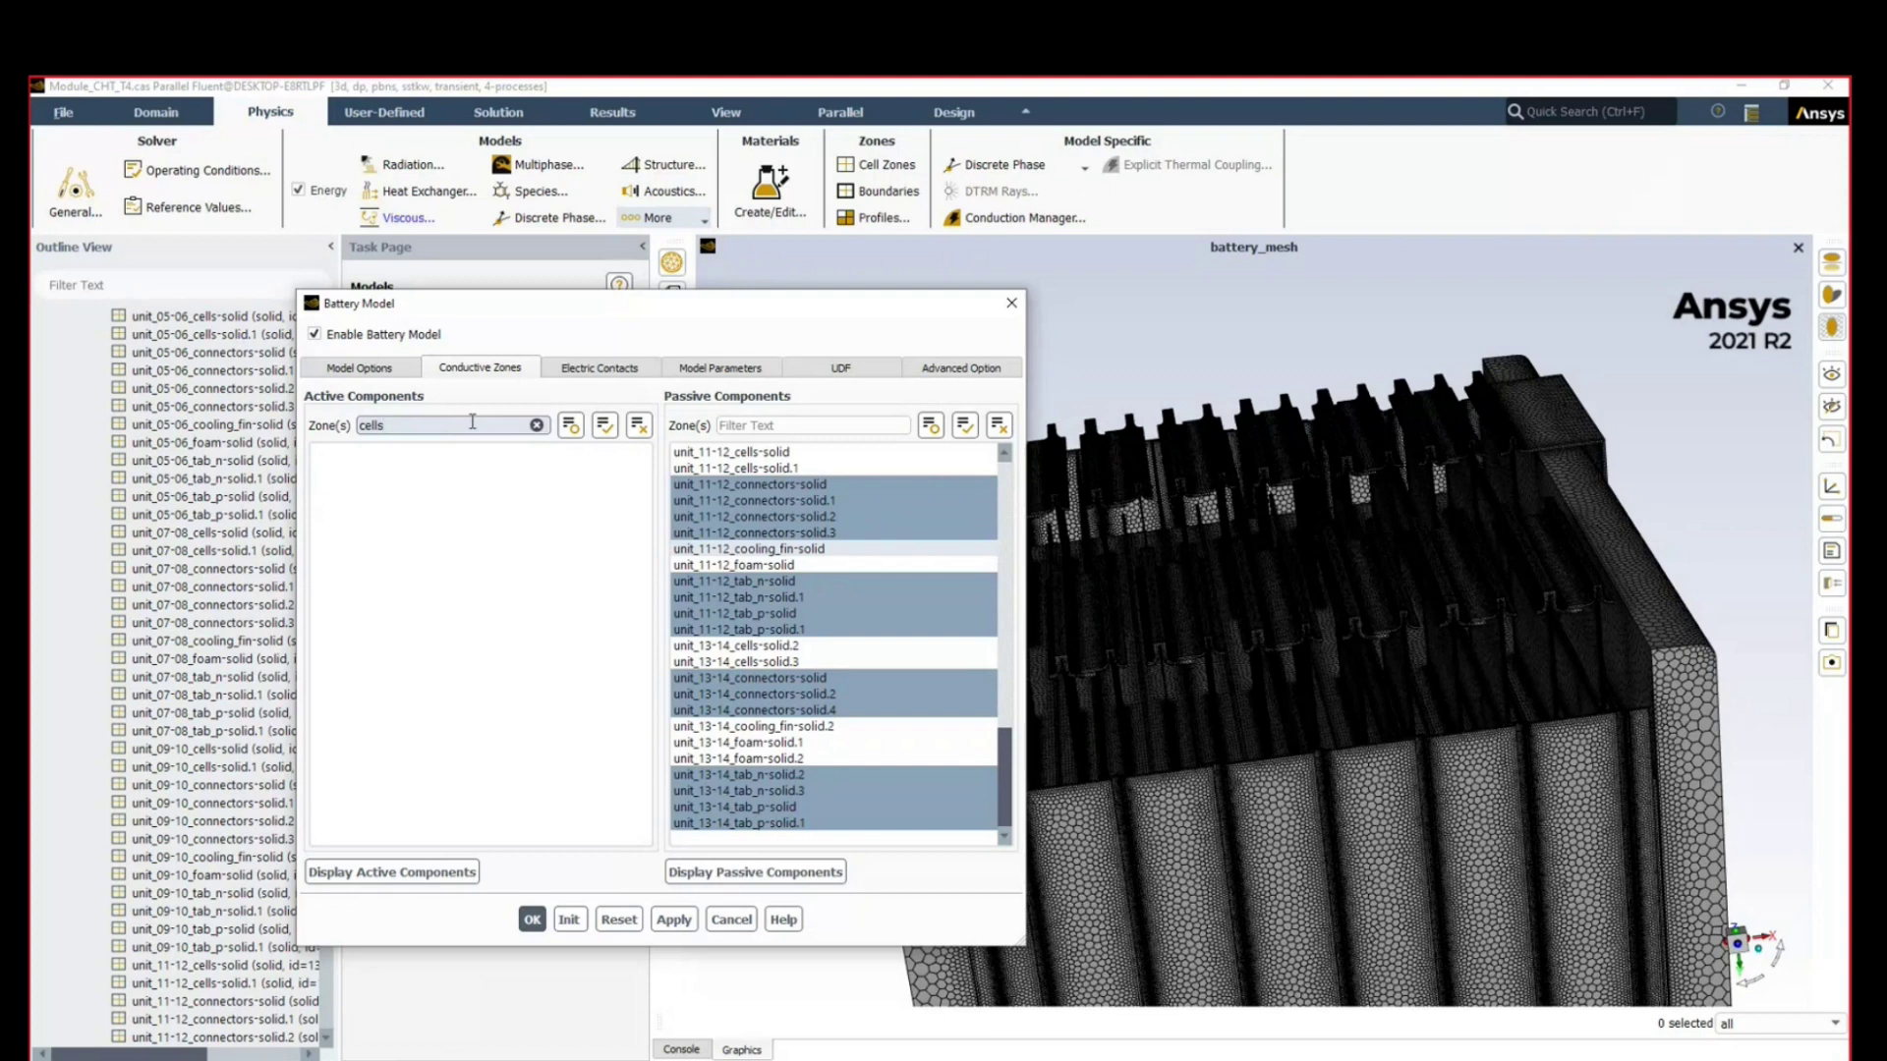
key("BackSpace")
key("BackSpace")
key("BackSpace")
key("BackSpace")
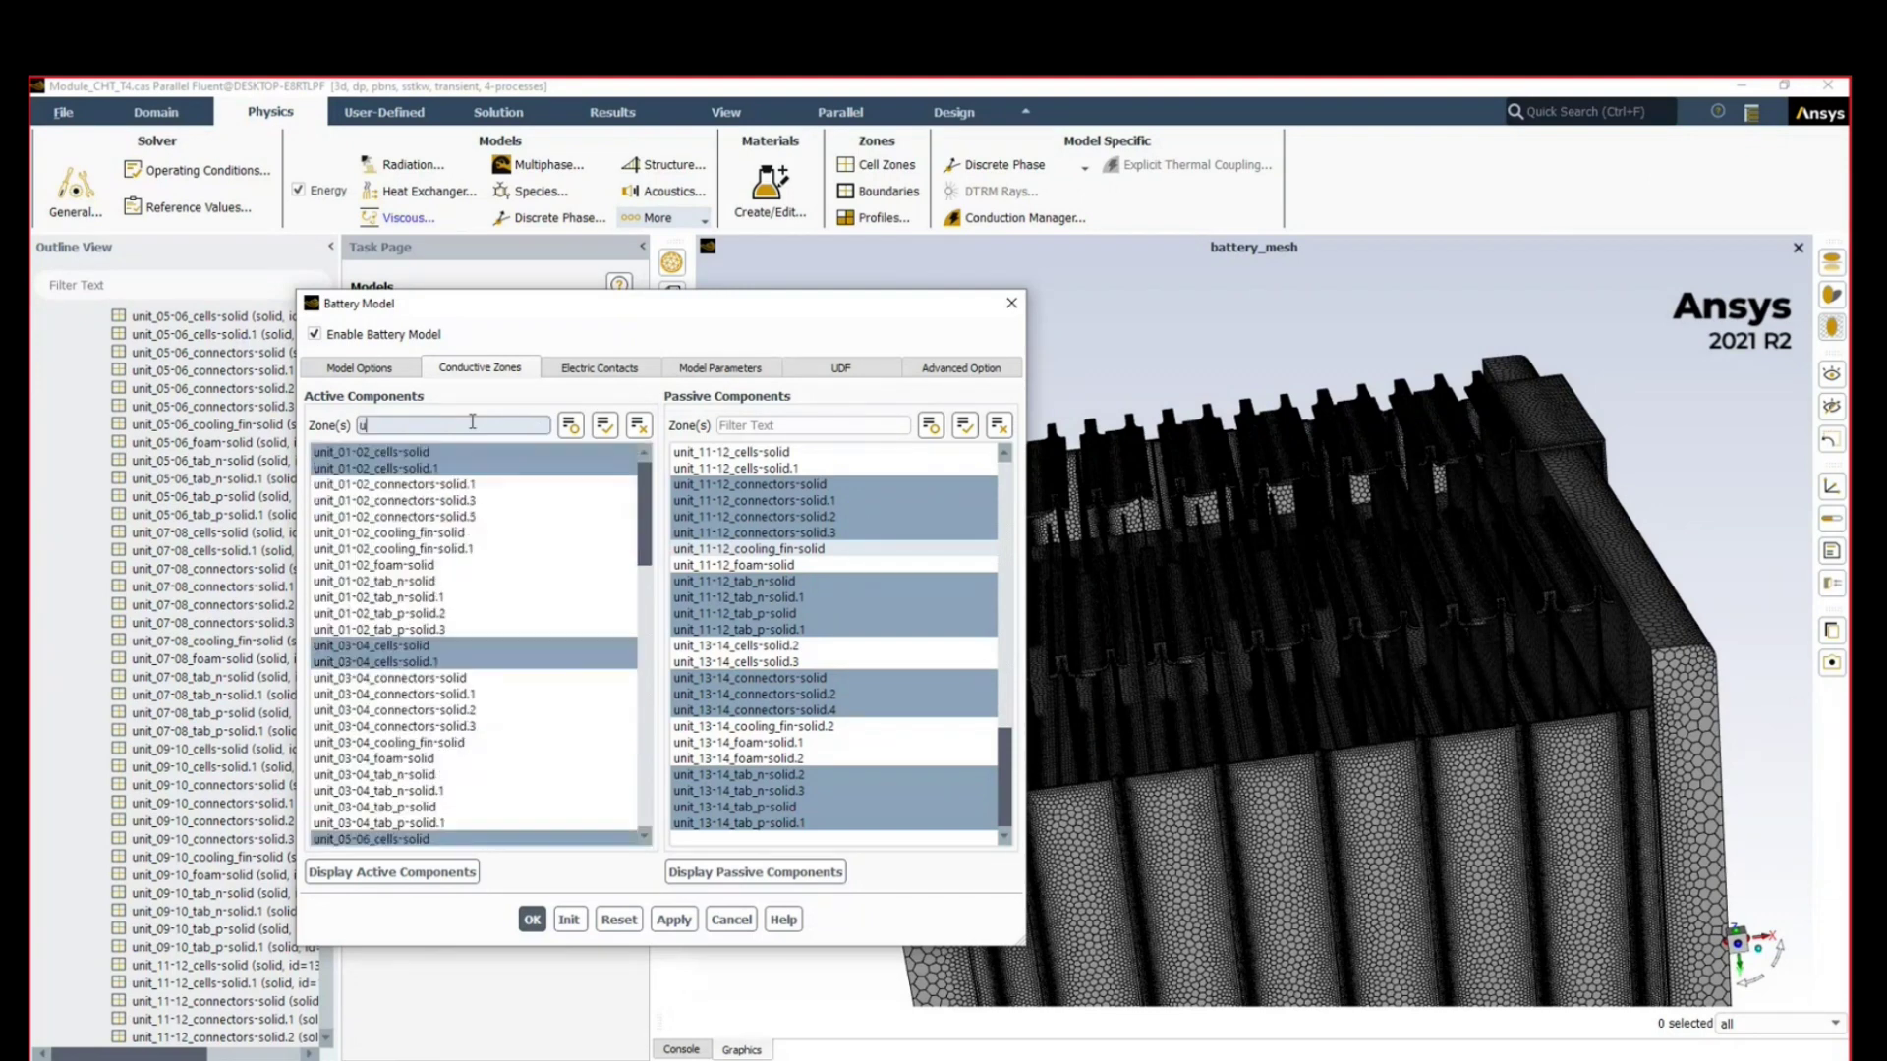
type("unit")
left_click(379, 470)
left_click(353, 451, "ctrl")
type("*cells")
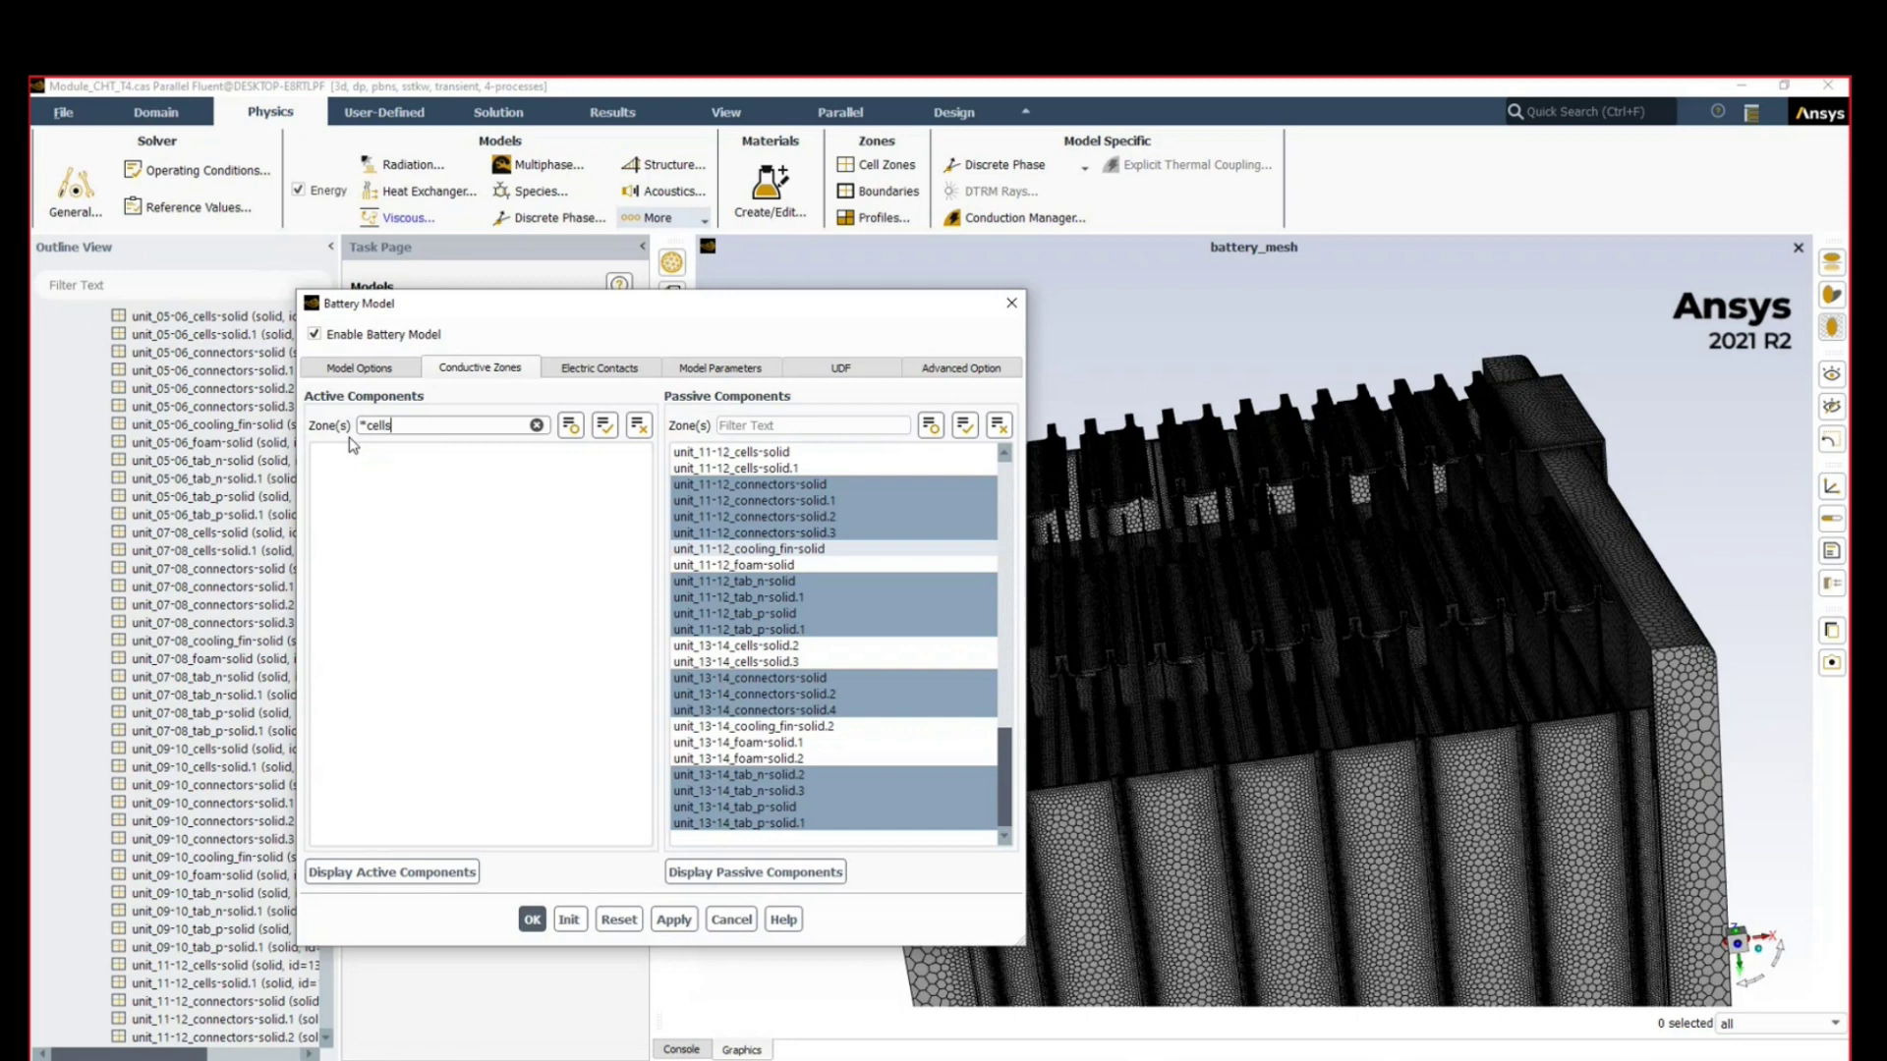
type("*")
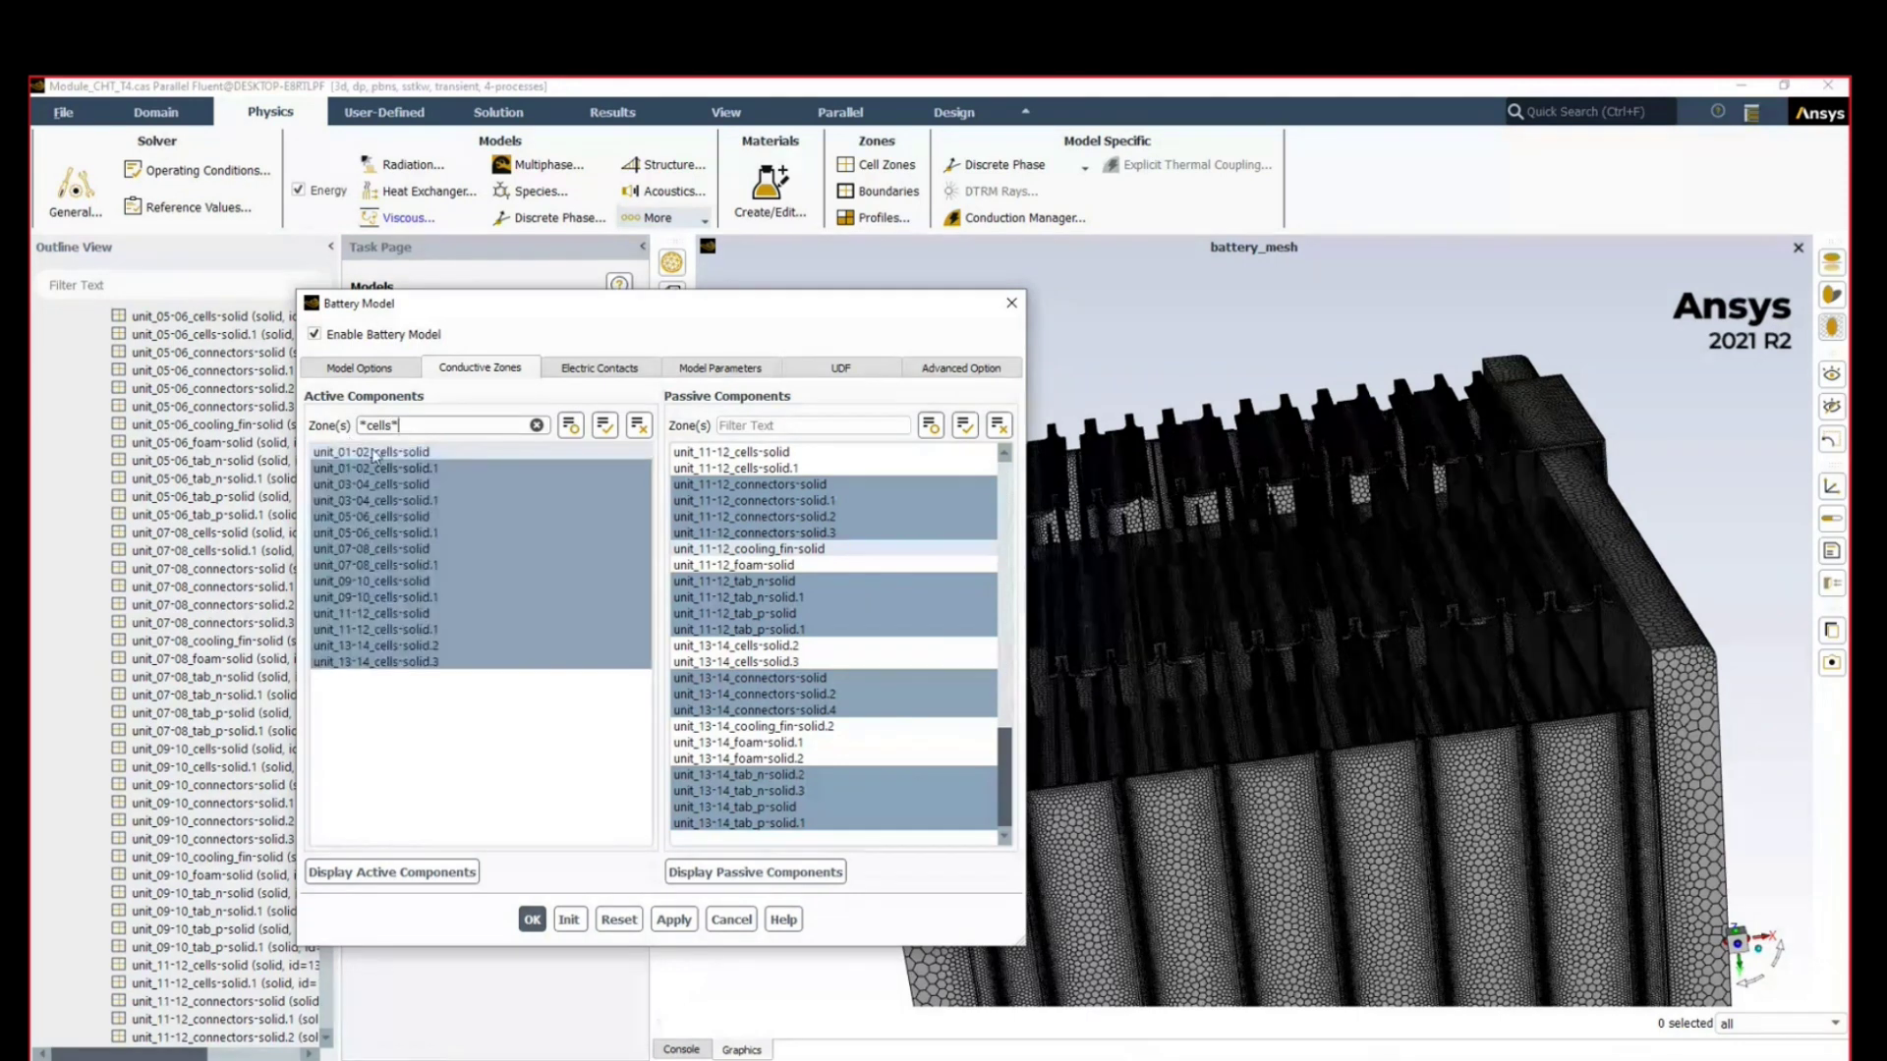
left_click(374, 453, "ctrl")
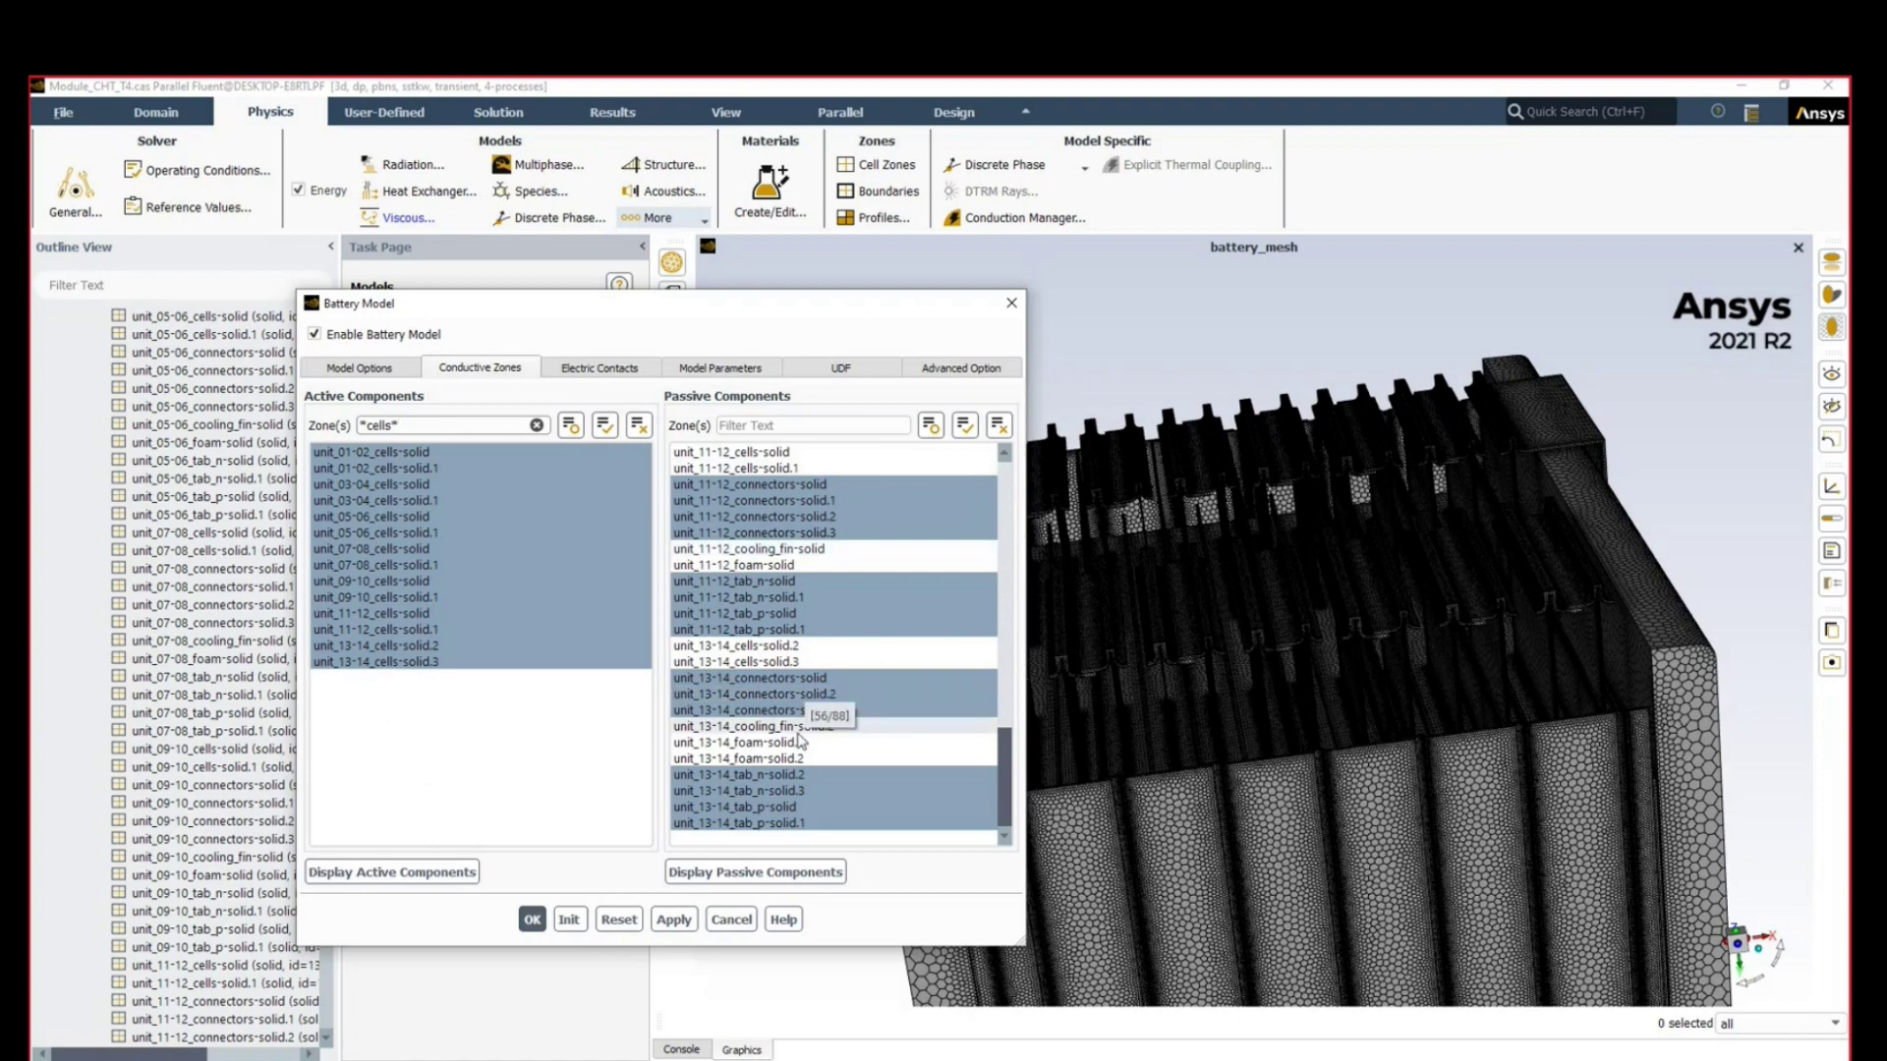
Step: Filter the passive components by *tab* to set the tab zones passive, then view electric contacts
left_click(838, 427)
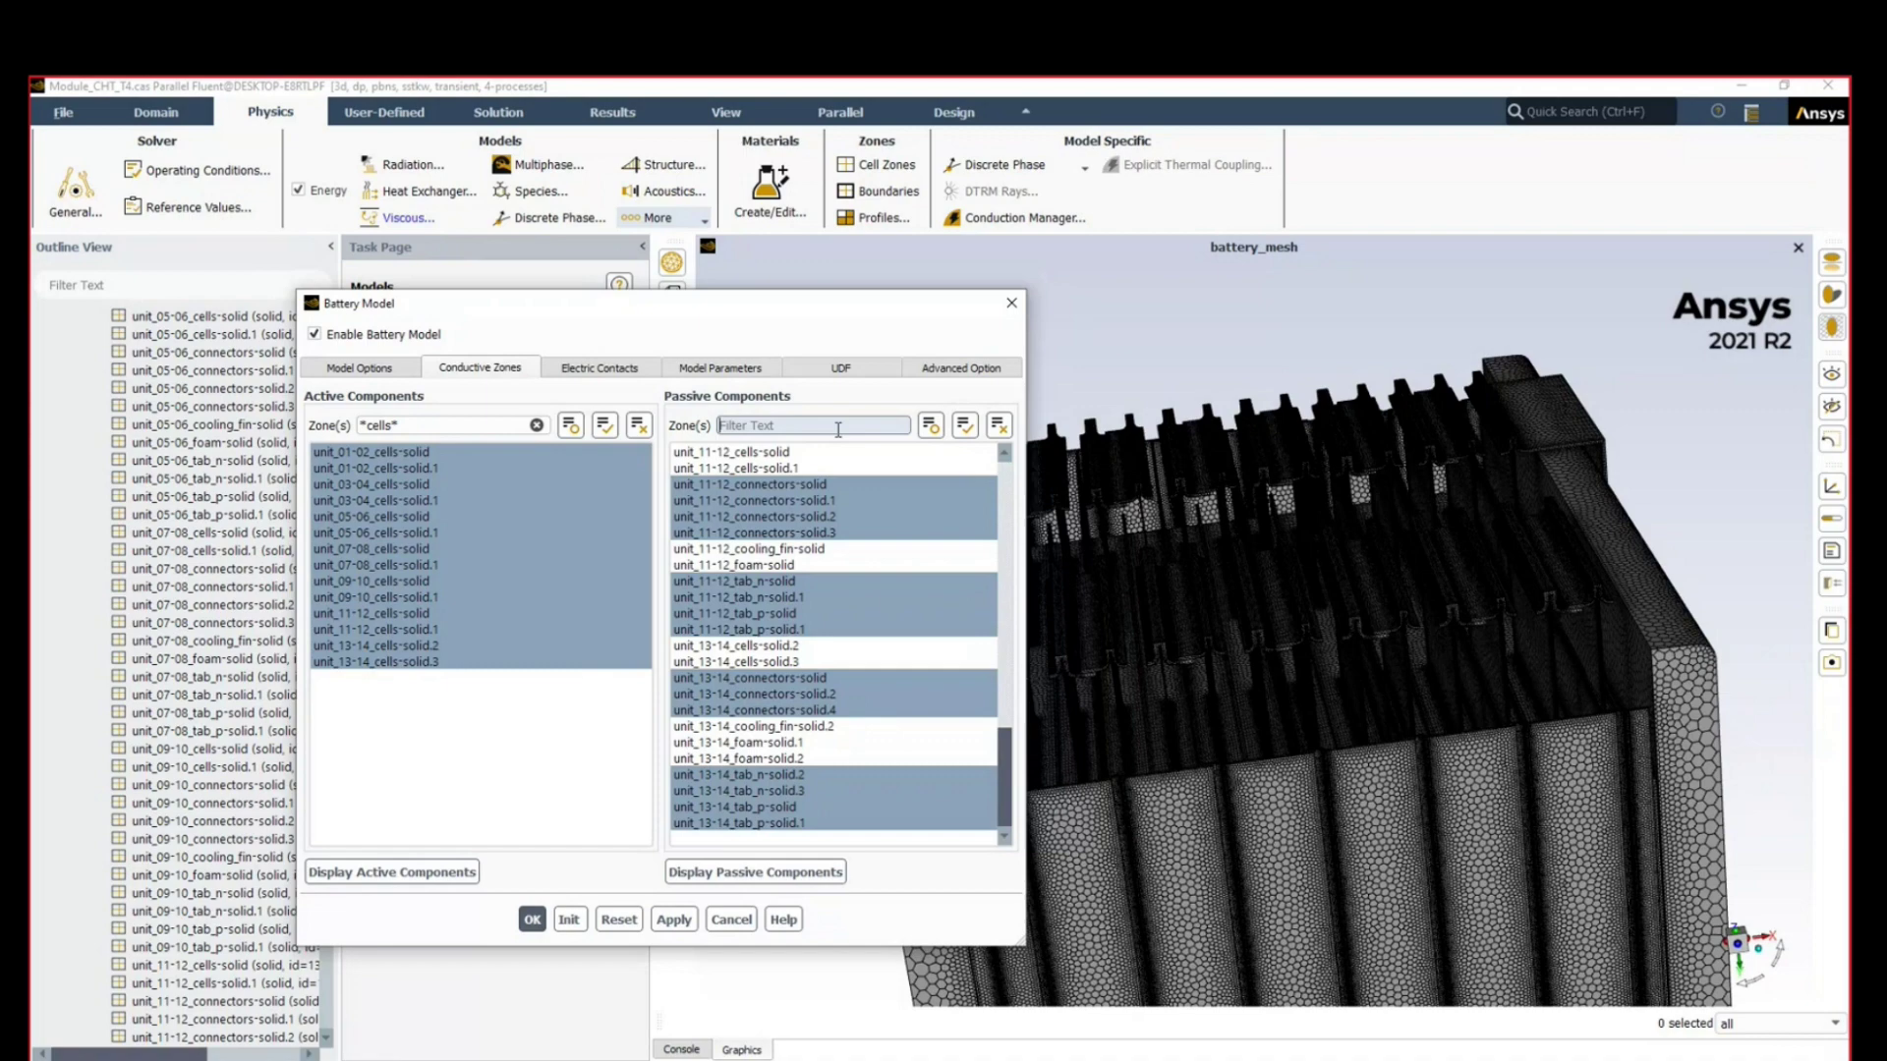
type("*ta")
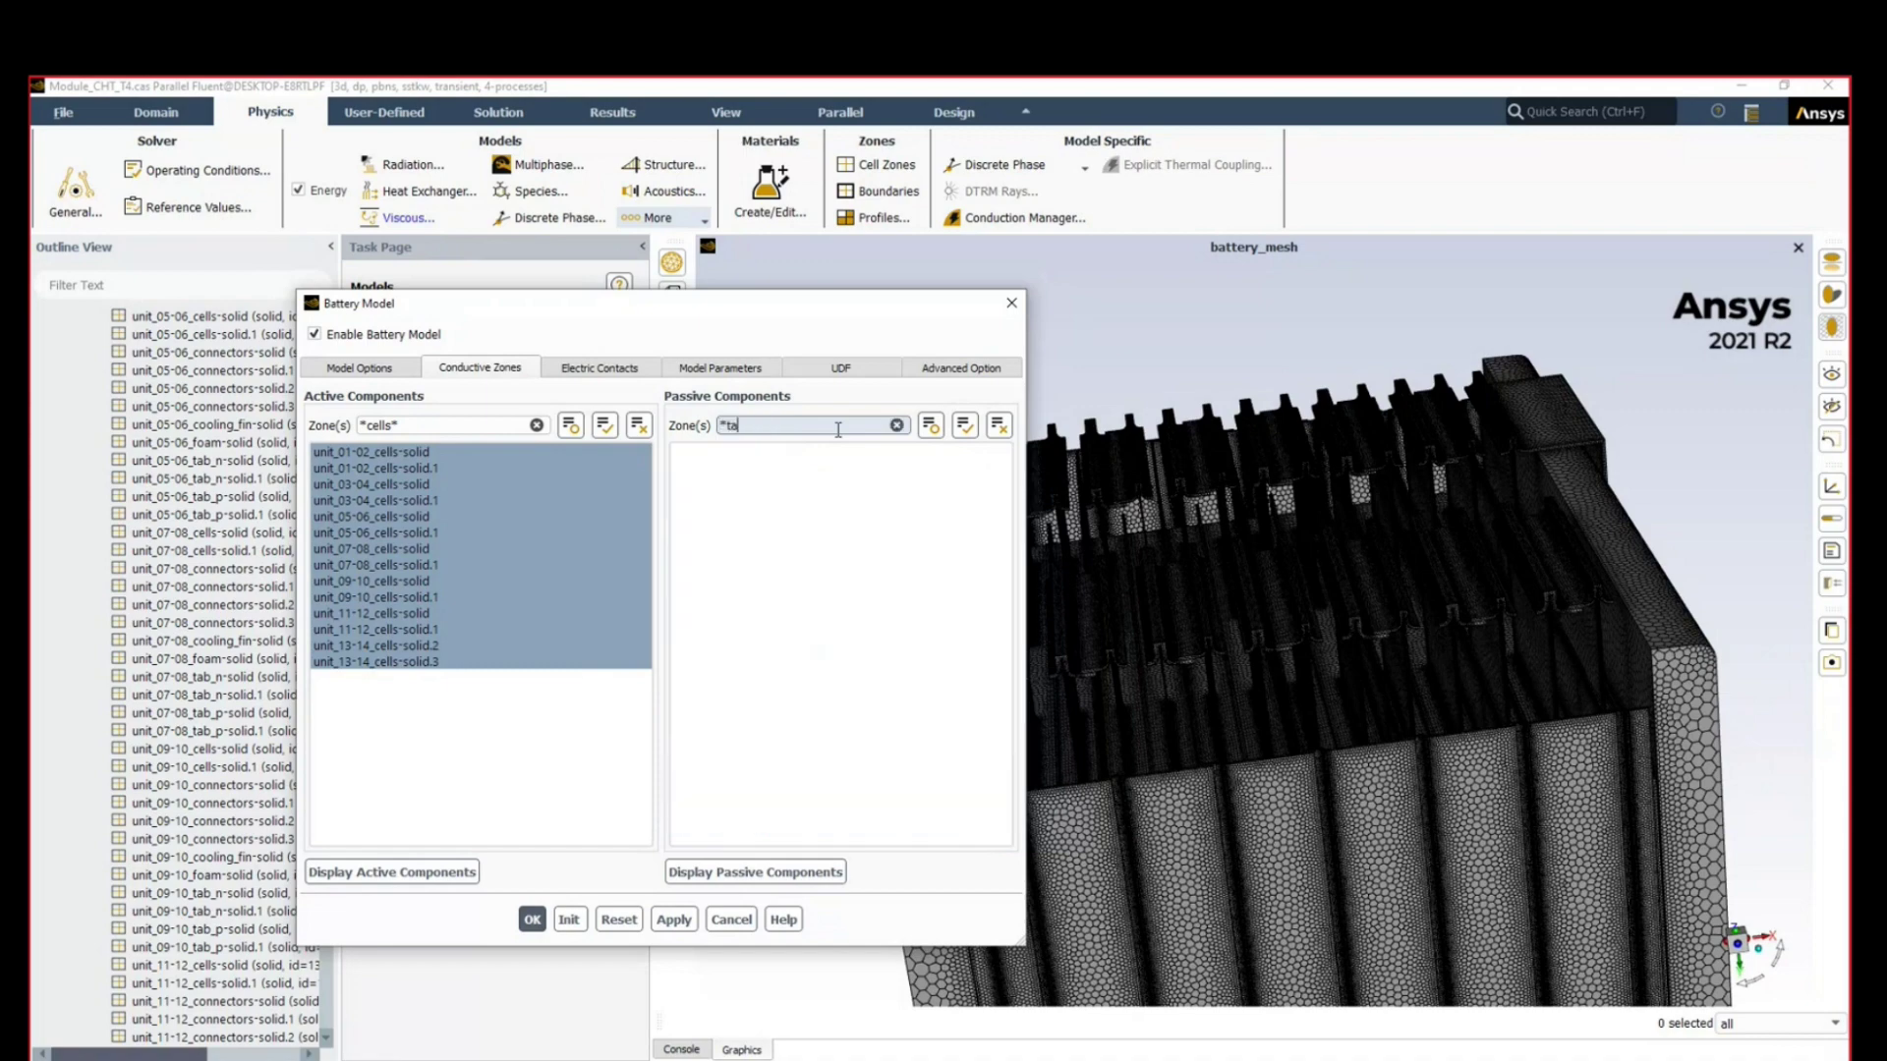
type("b*")
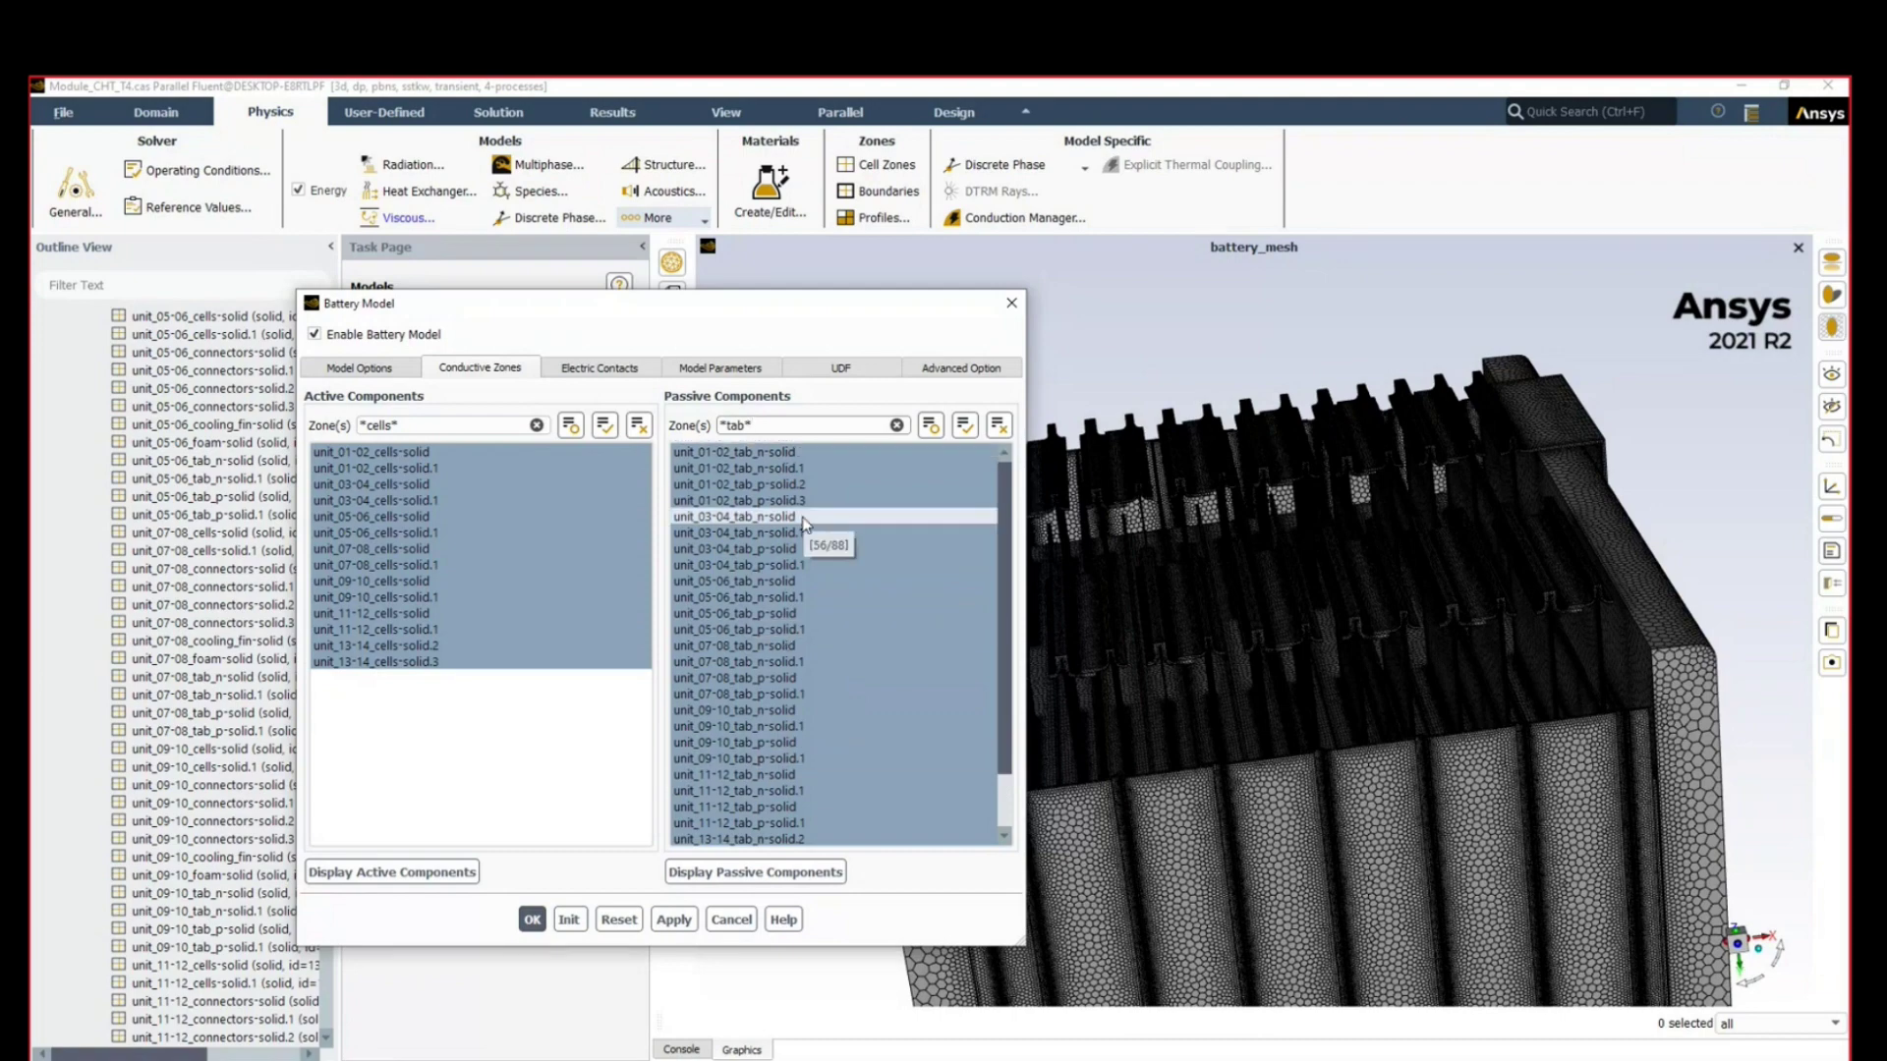
left_click(603, 368)
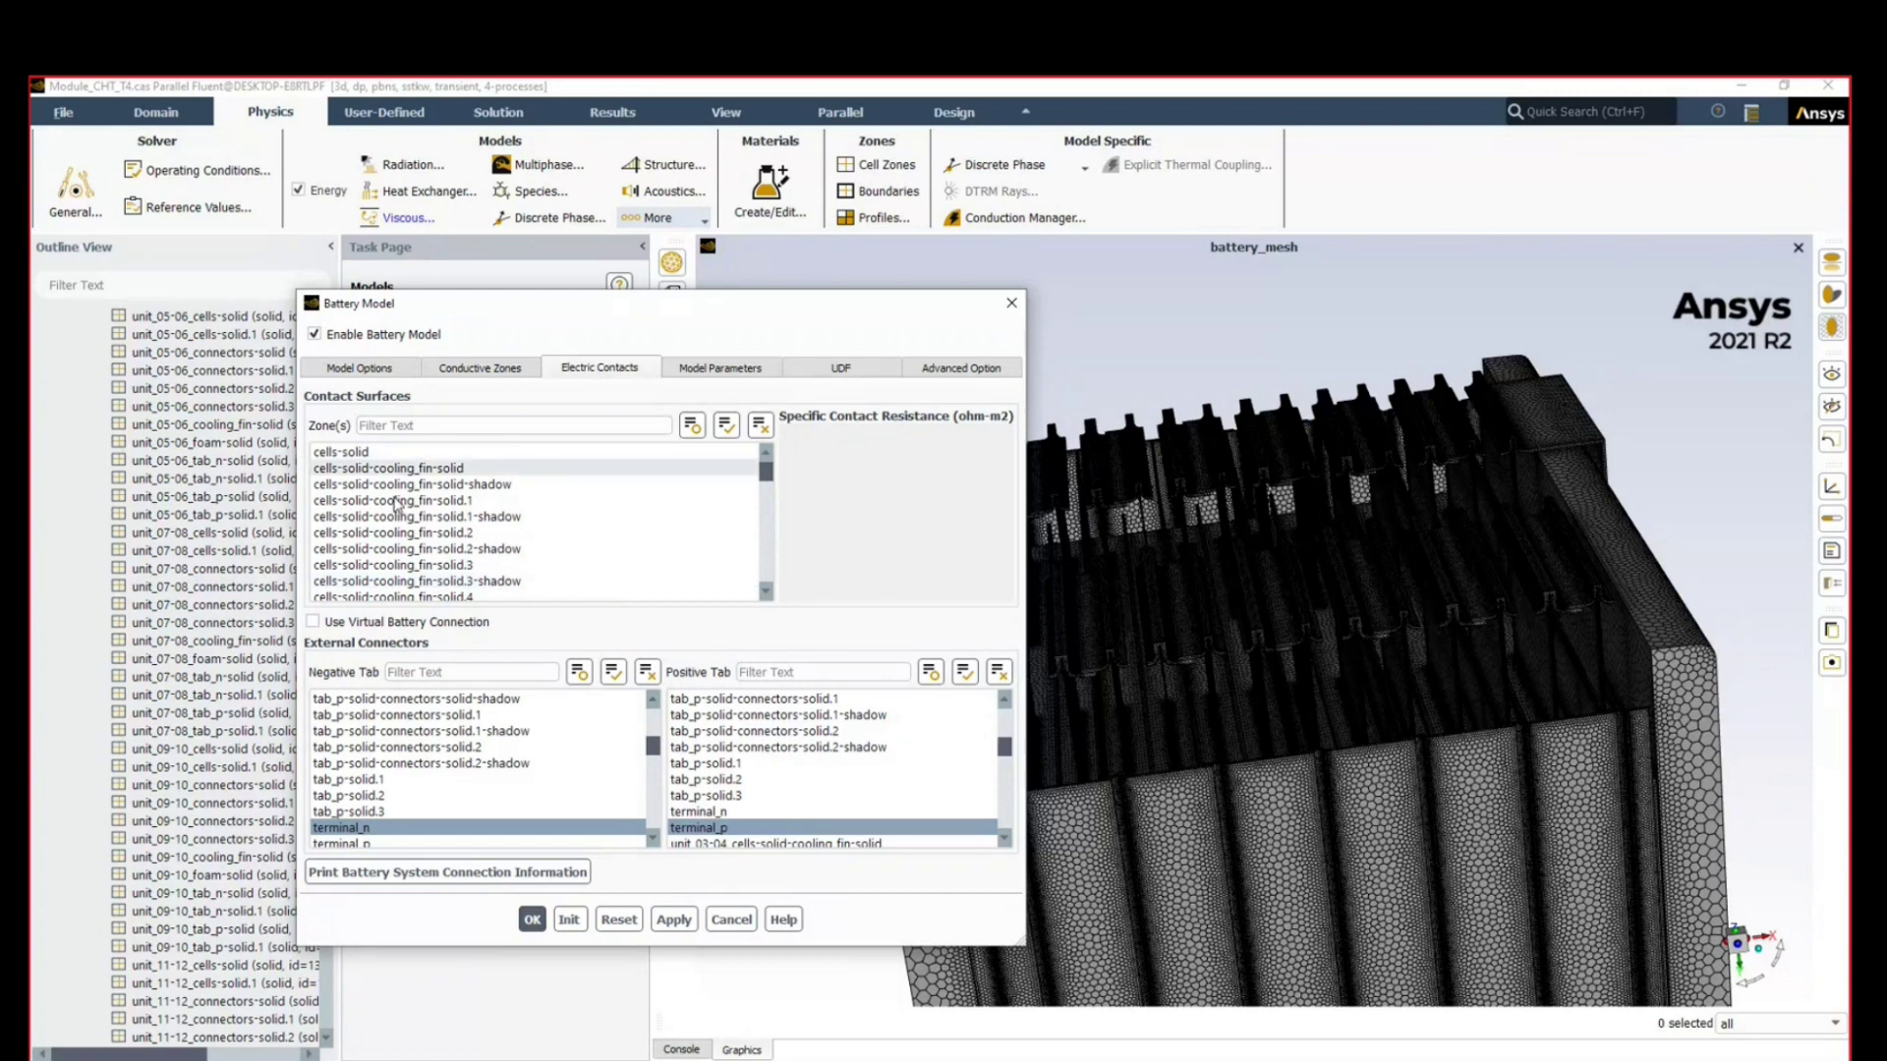
Step: Set terminal_n as the negative and terminal_p as the positive external connector
left_click(369, 831)
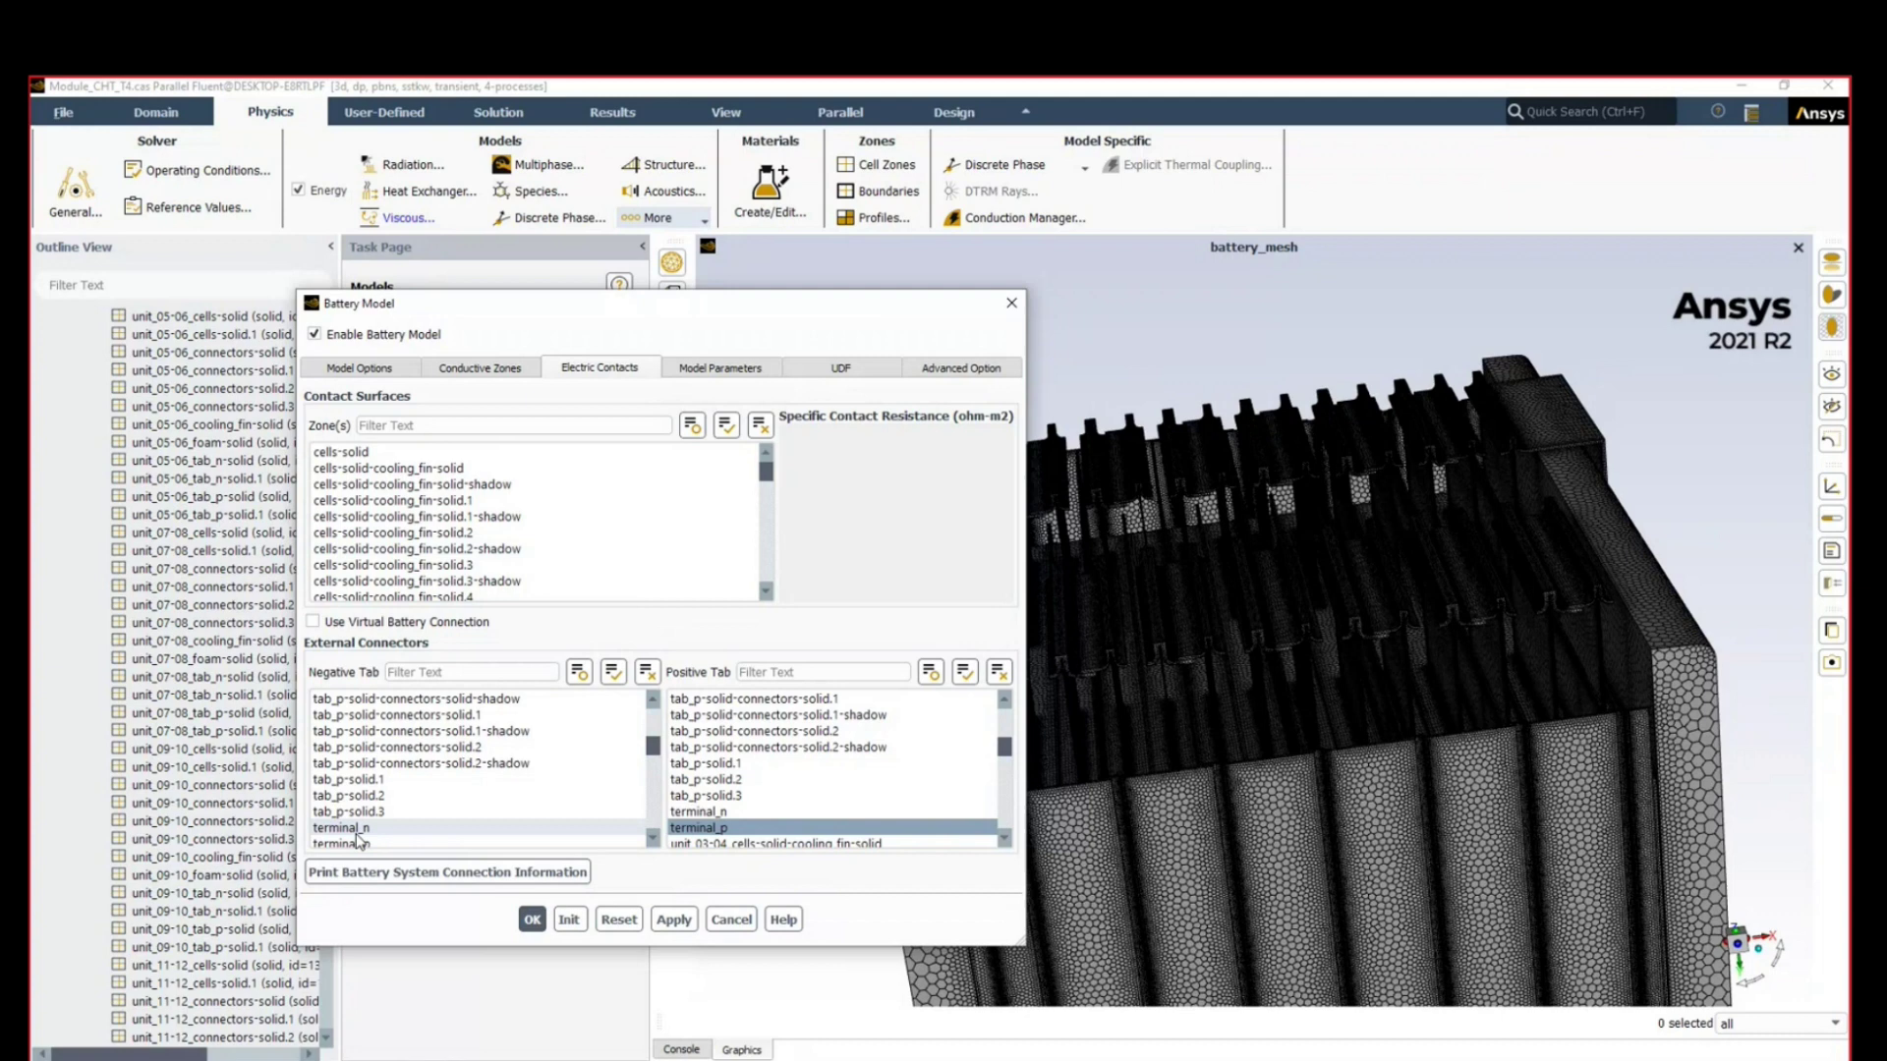
left_click(378, 828)
left_click(737, 829)
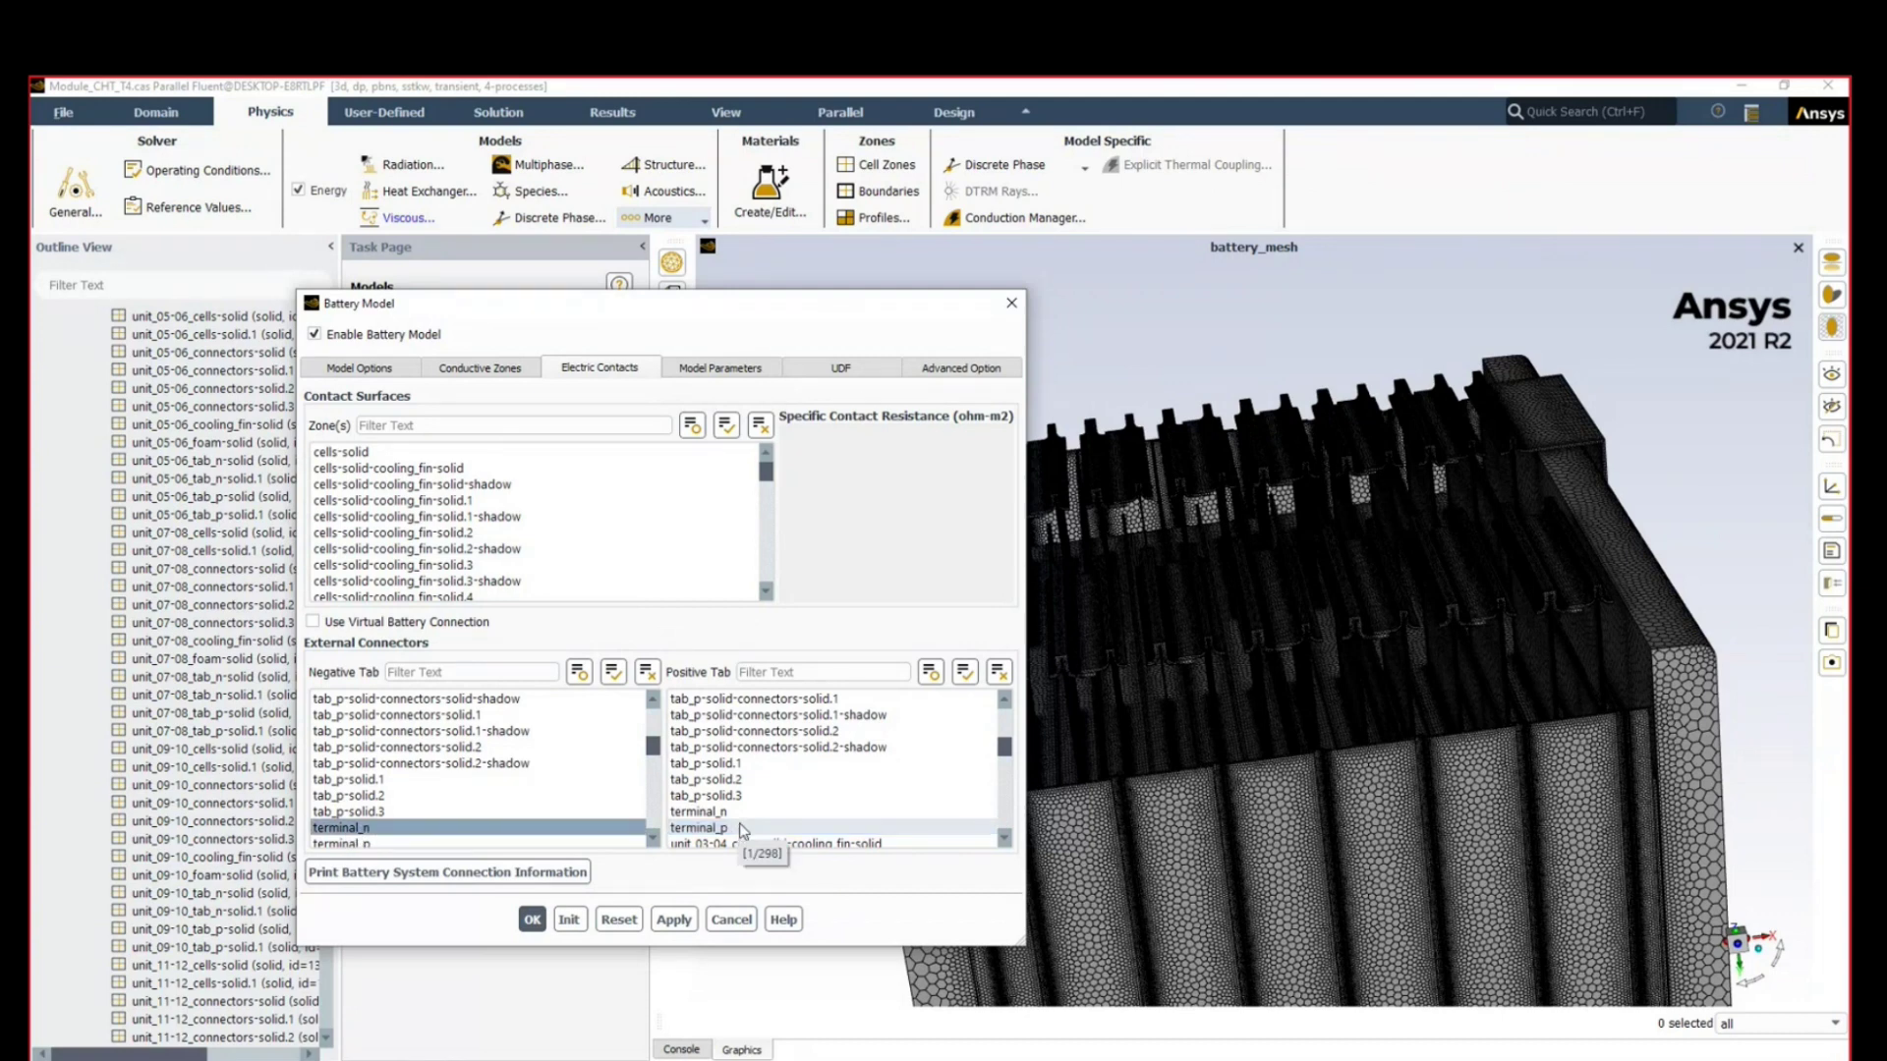
left_click(740, 828)
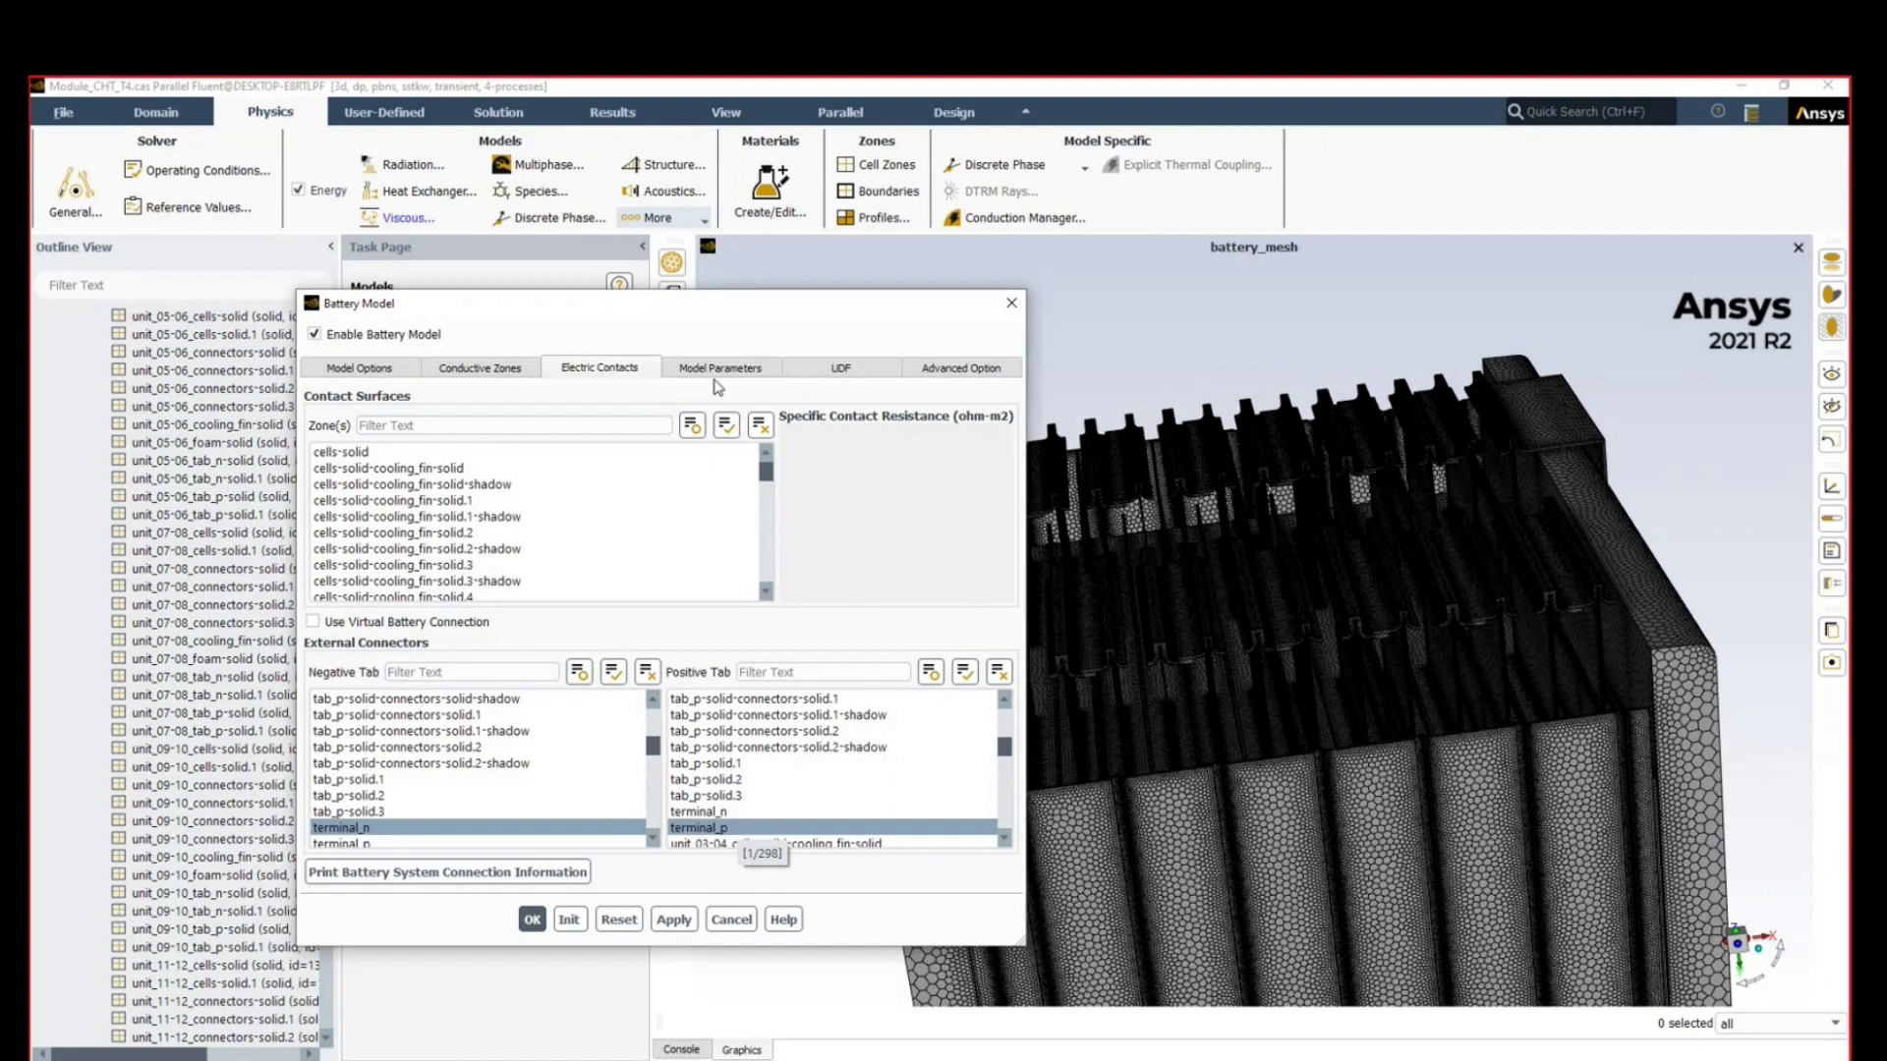
Step: Print the battery system connection information and view it in the console
left_click_drag(737, 303, 549, 271)
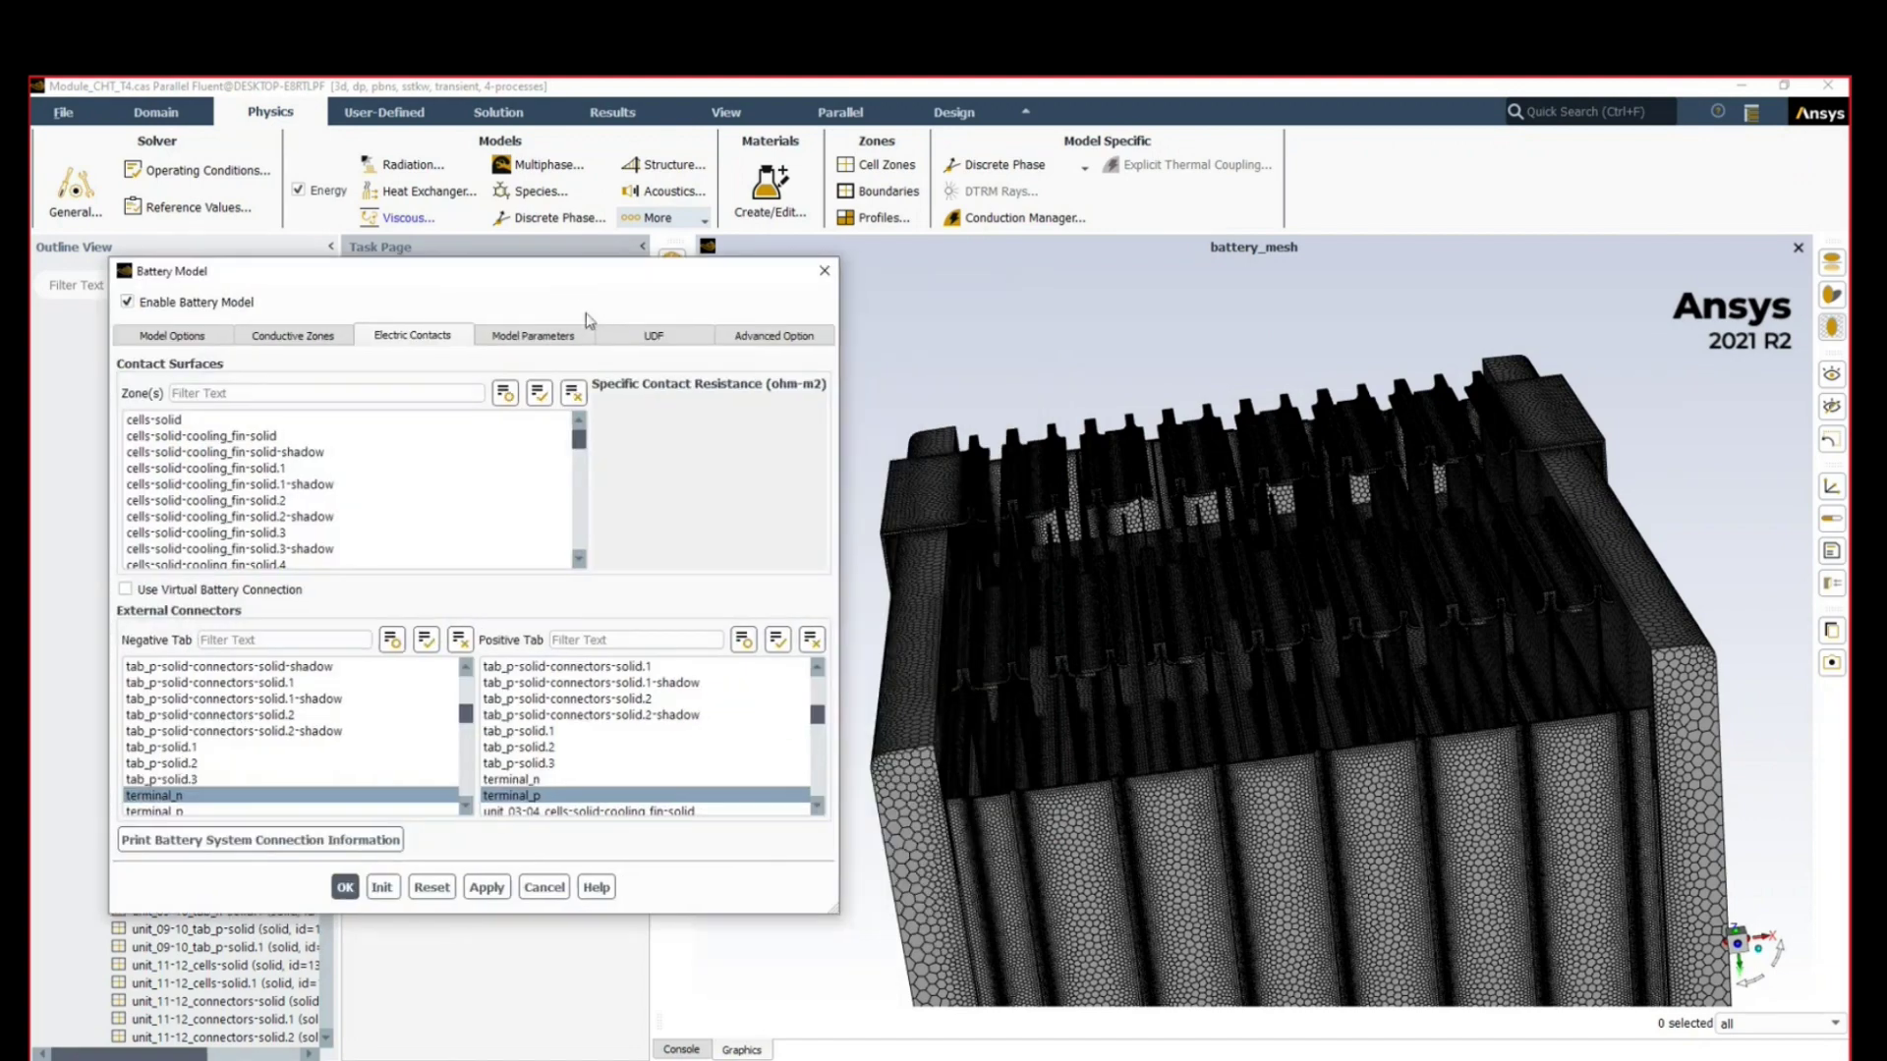
left_click(213, 842)
left_click(678, 1049)
left_click_drag(754, 273, 505, 288)
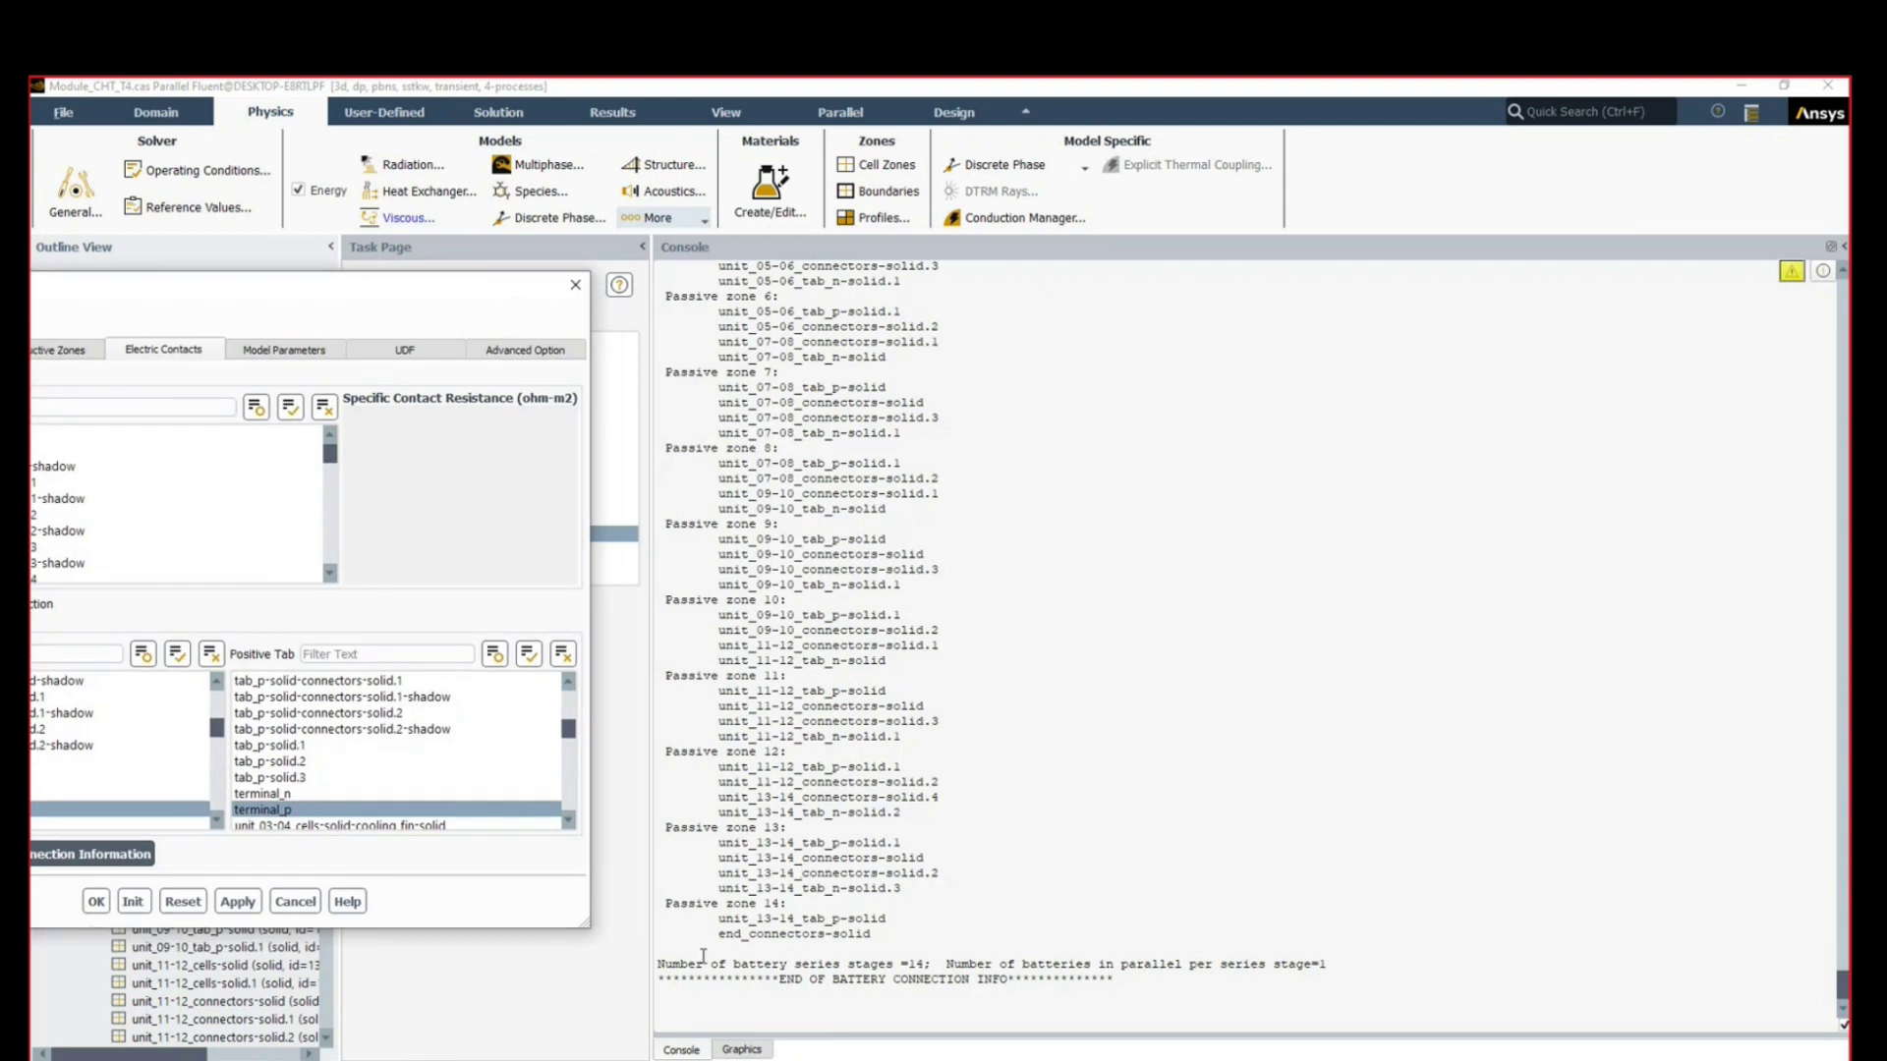
Step: Highlight the console lines reporting 14 series stages and 1 battery per stage, then return to the battery_mesh graphics
left_click_drag(660, 970, 925, 965)
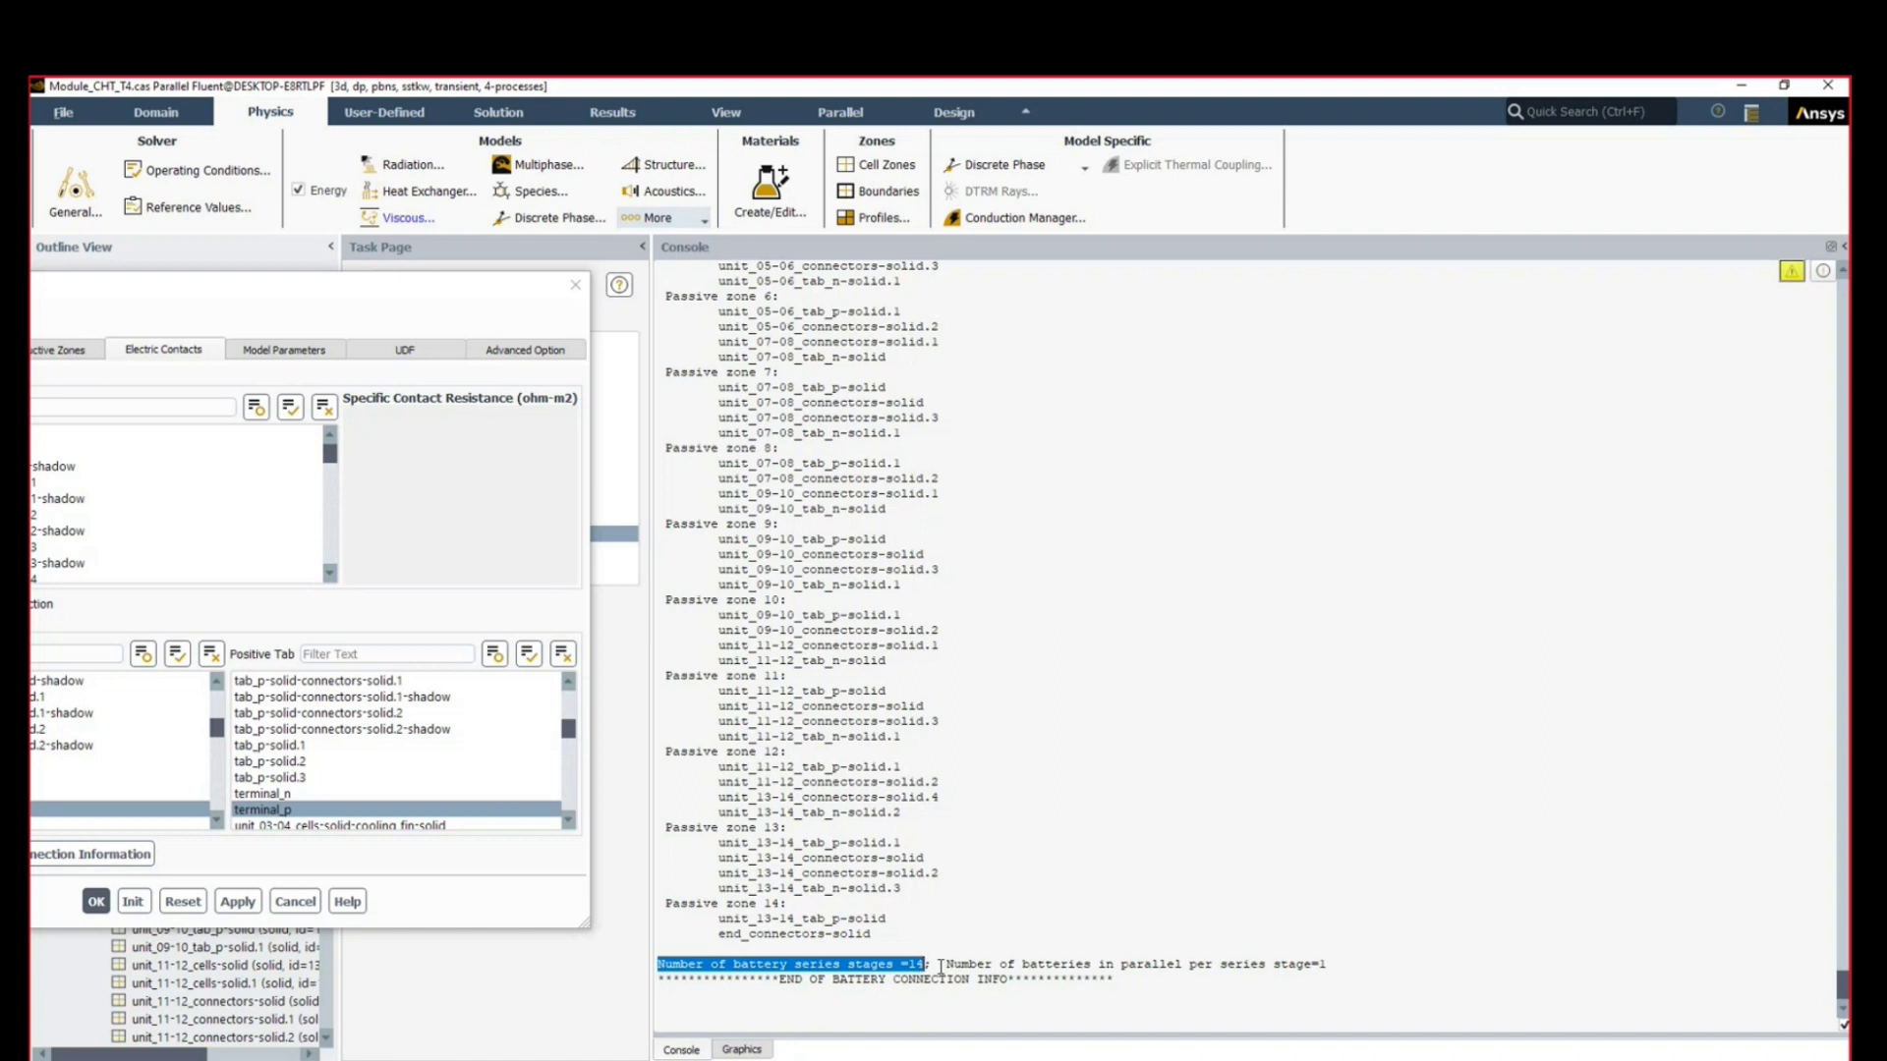
left_click_drag(946, 965, 1346, 963)
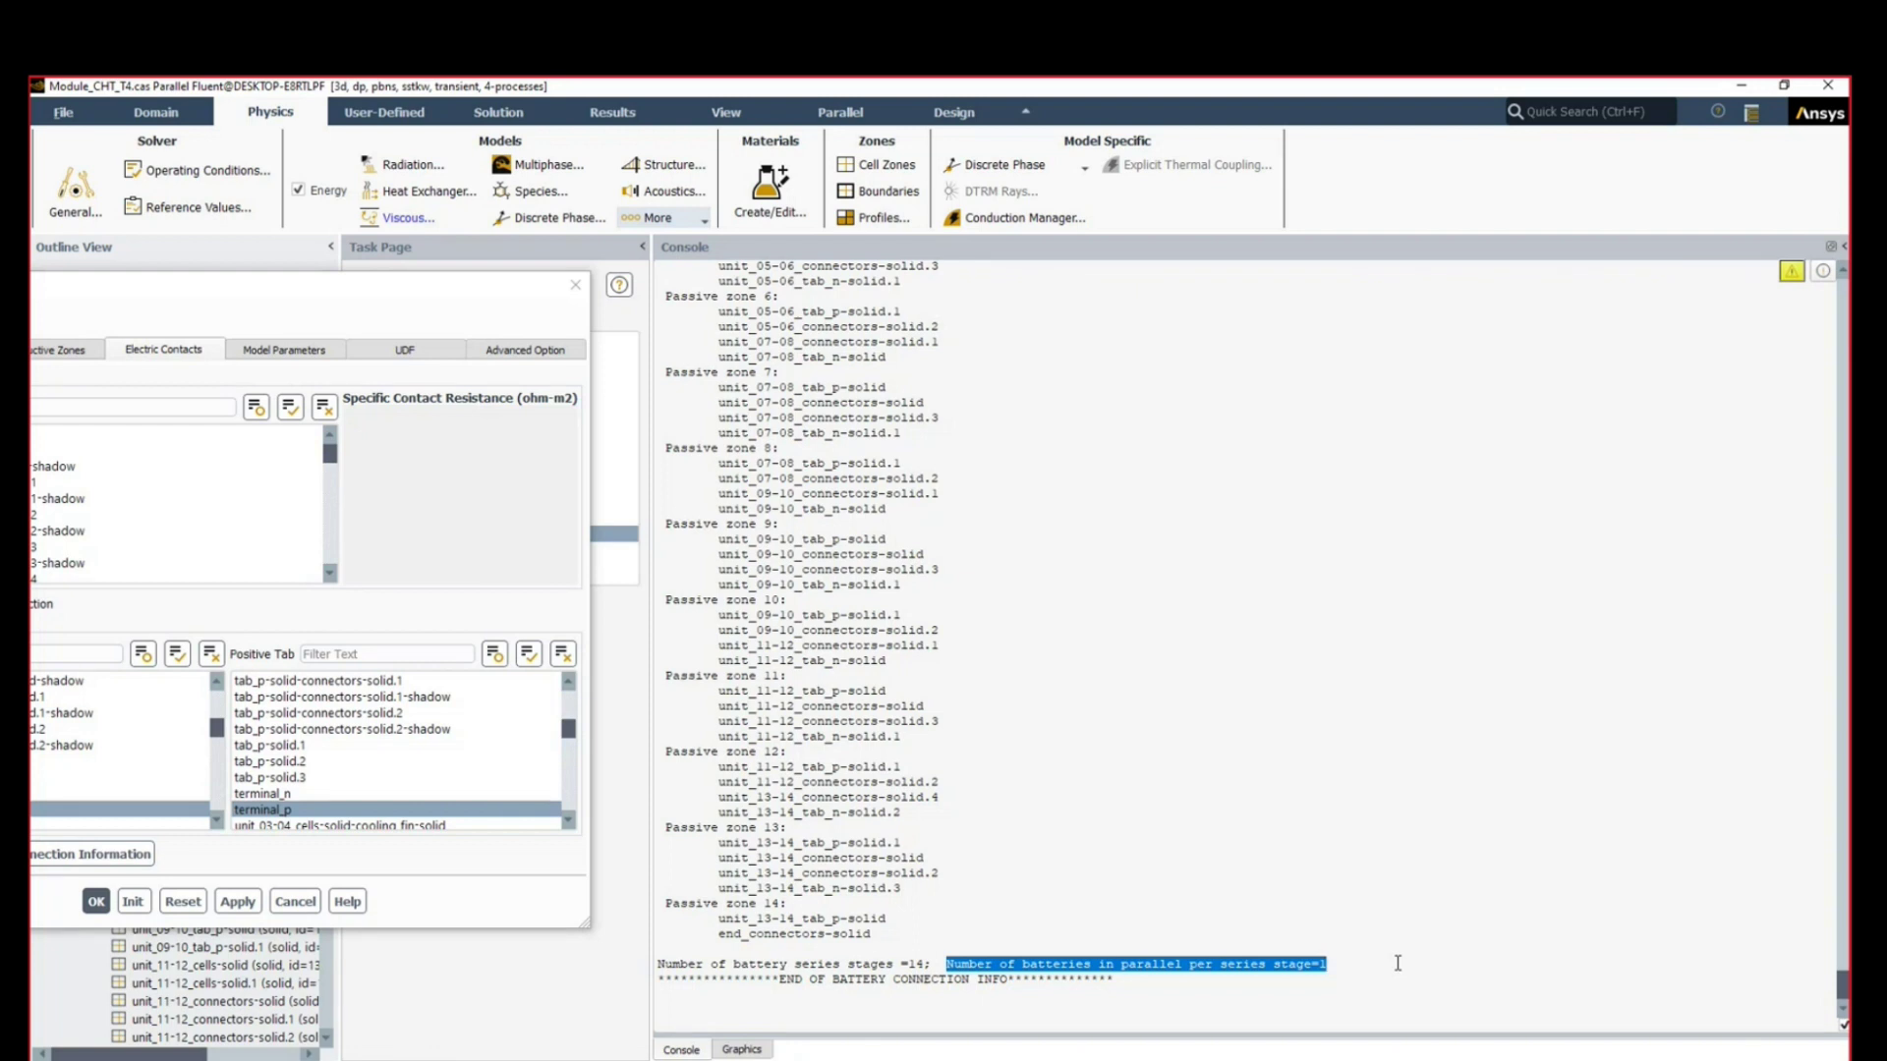
left_click(1398, 963)
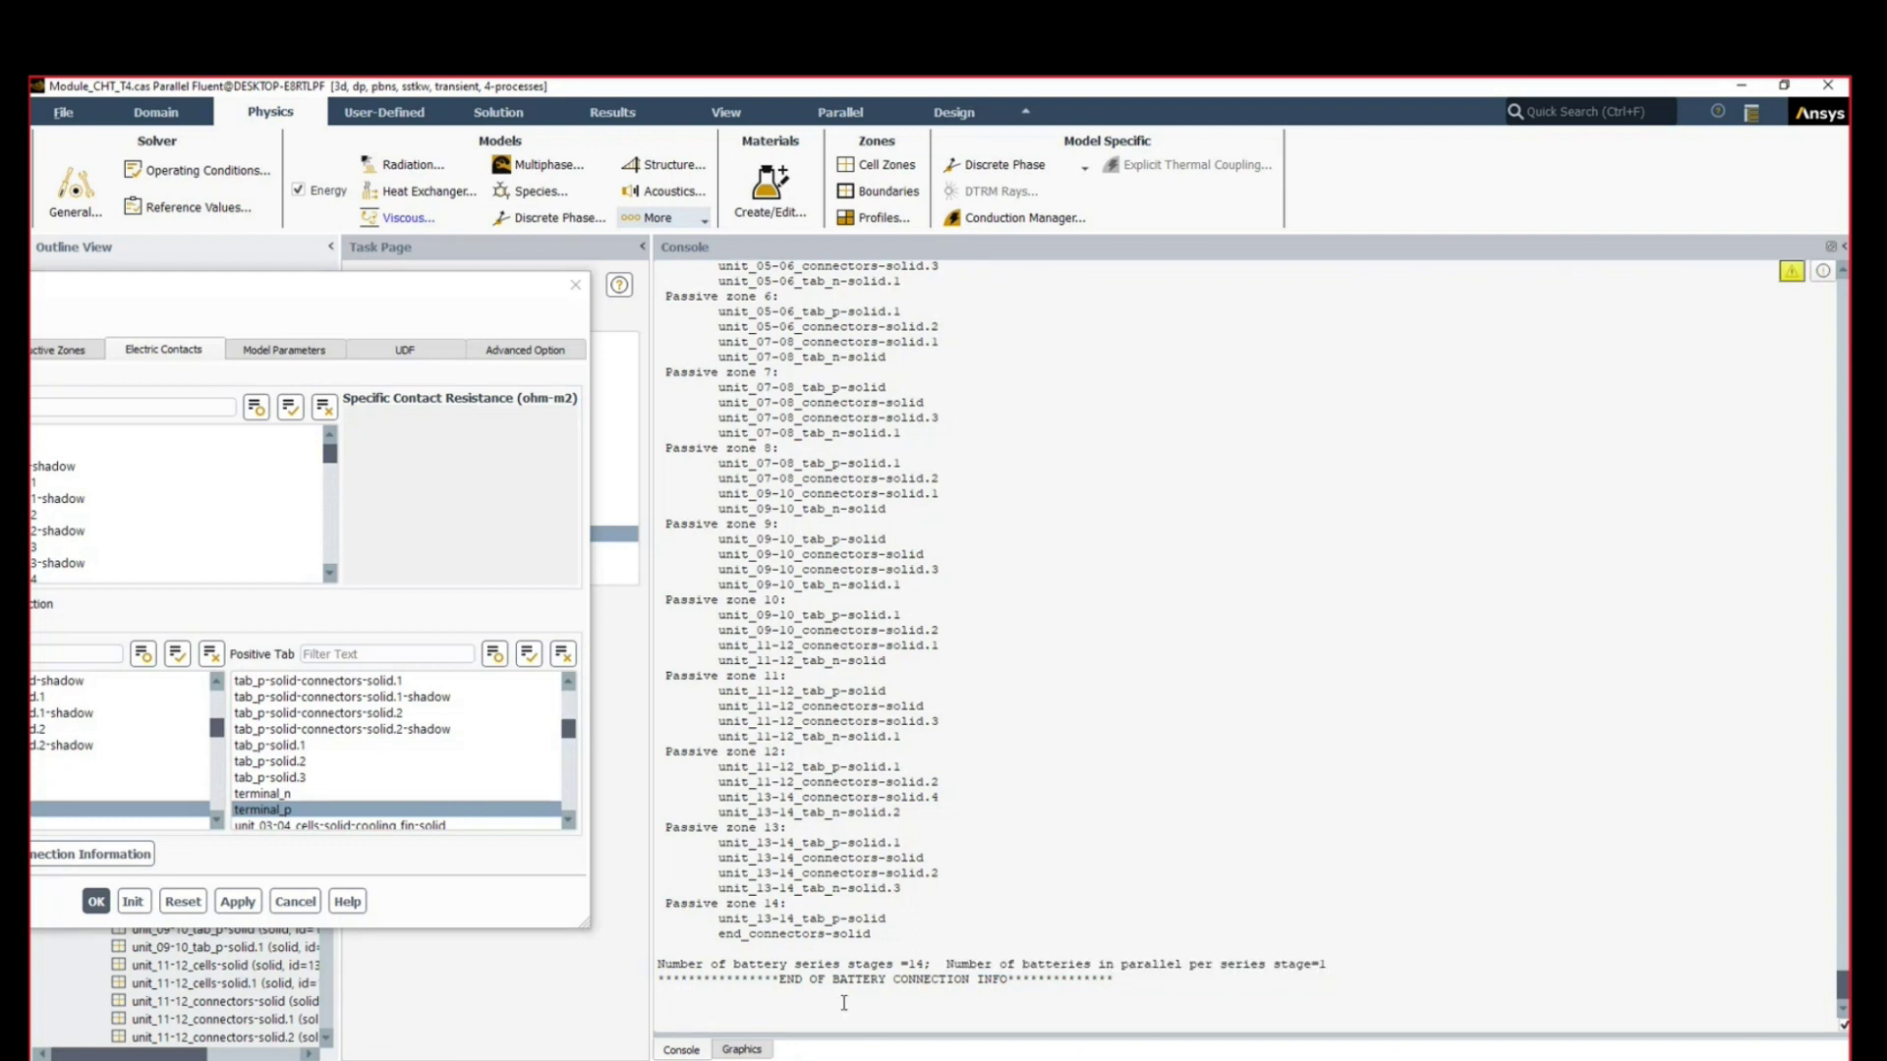
left_click(742, 1049)
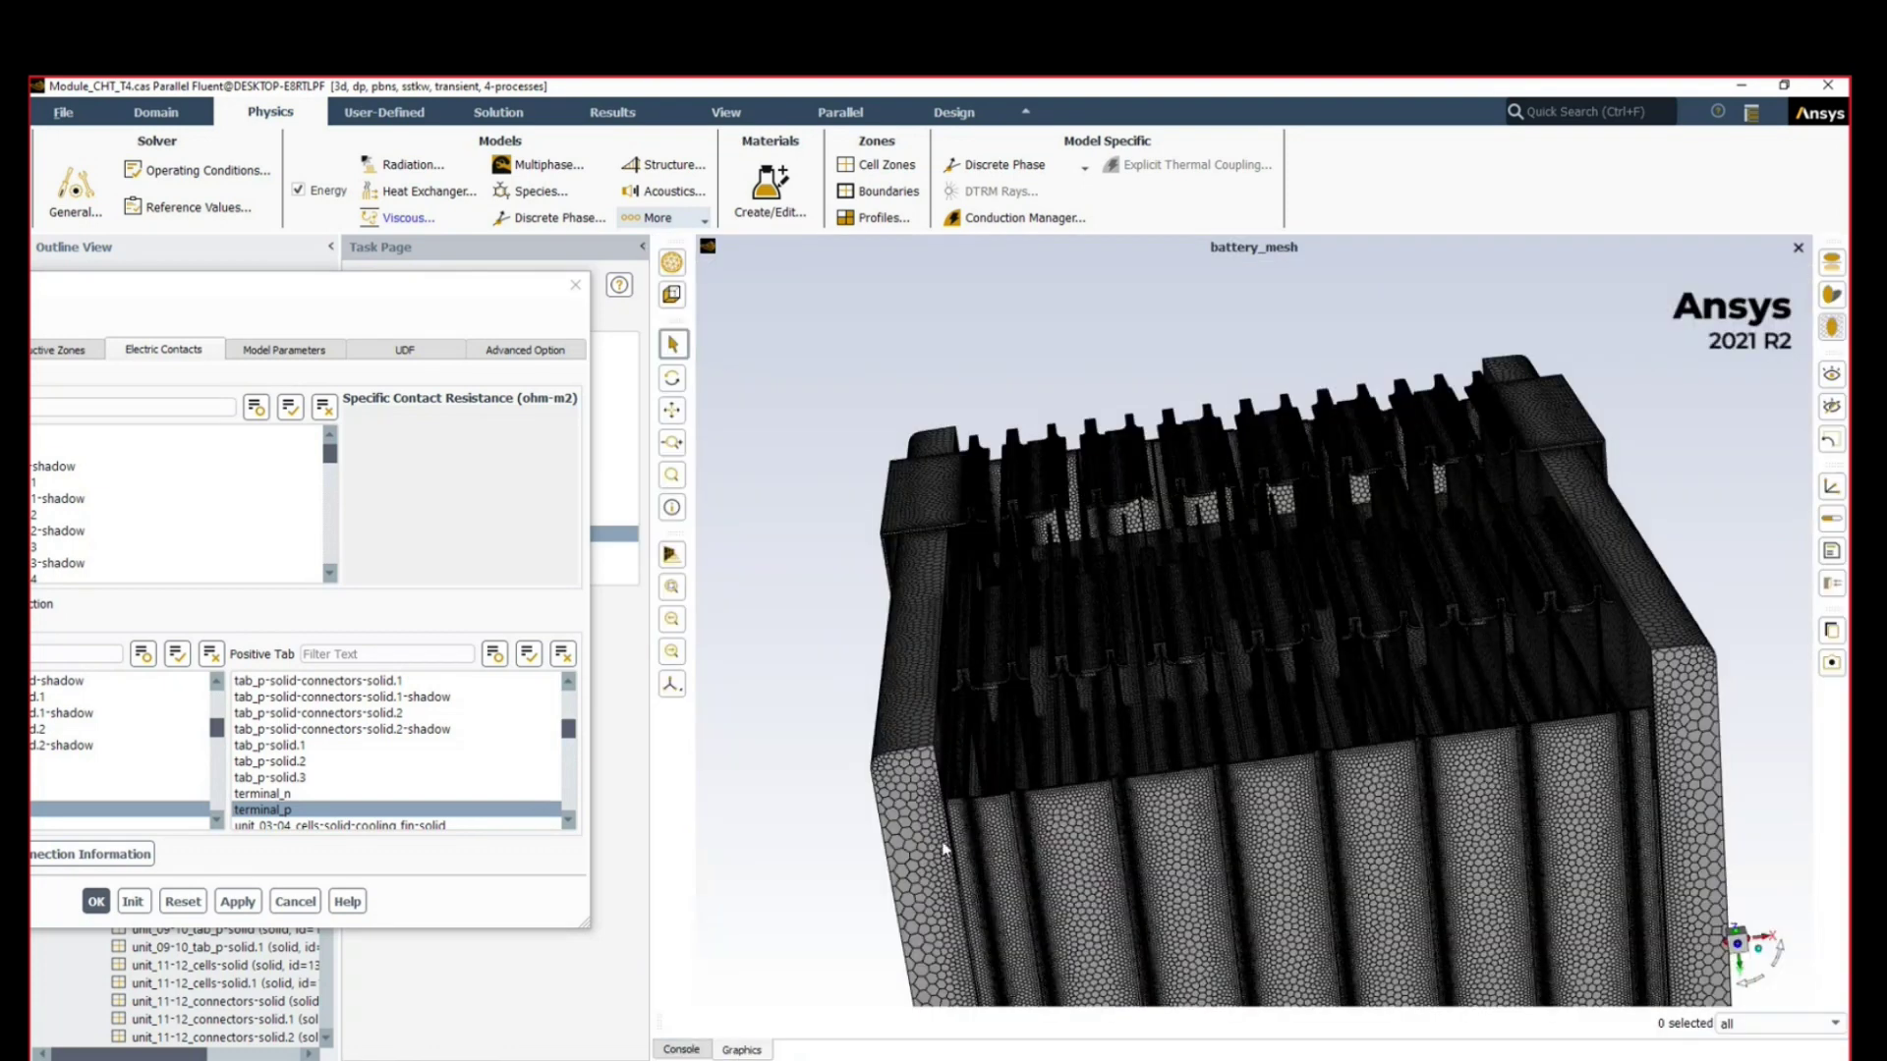
Step: Accept the Battery Model settings and collapse the Wall boundary list
left_click(575, 286)
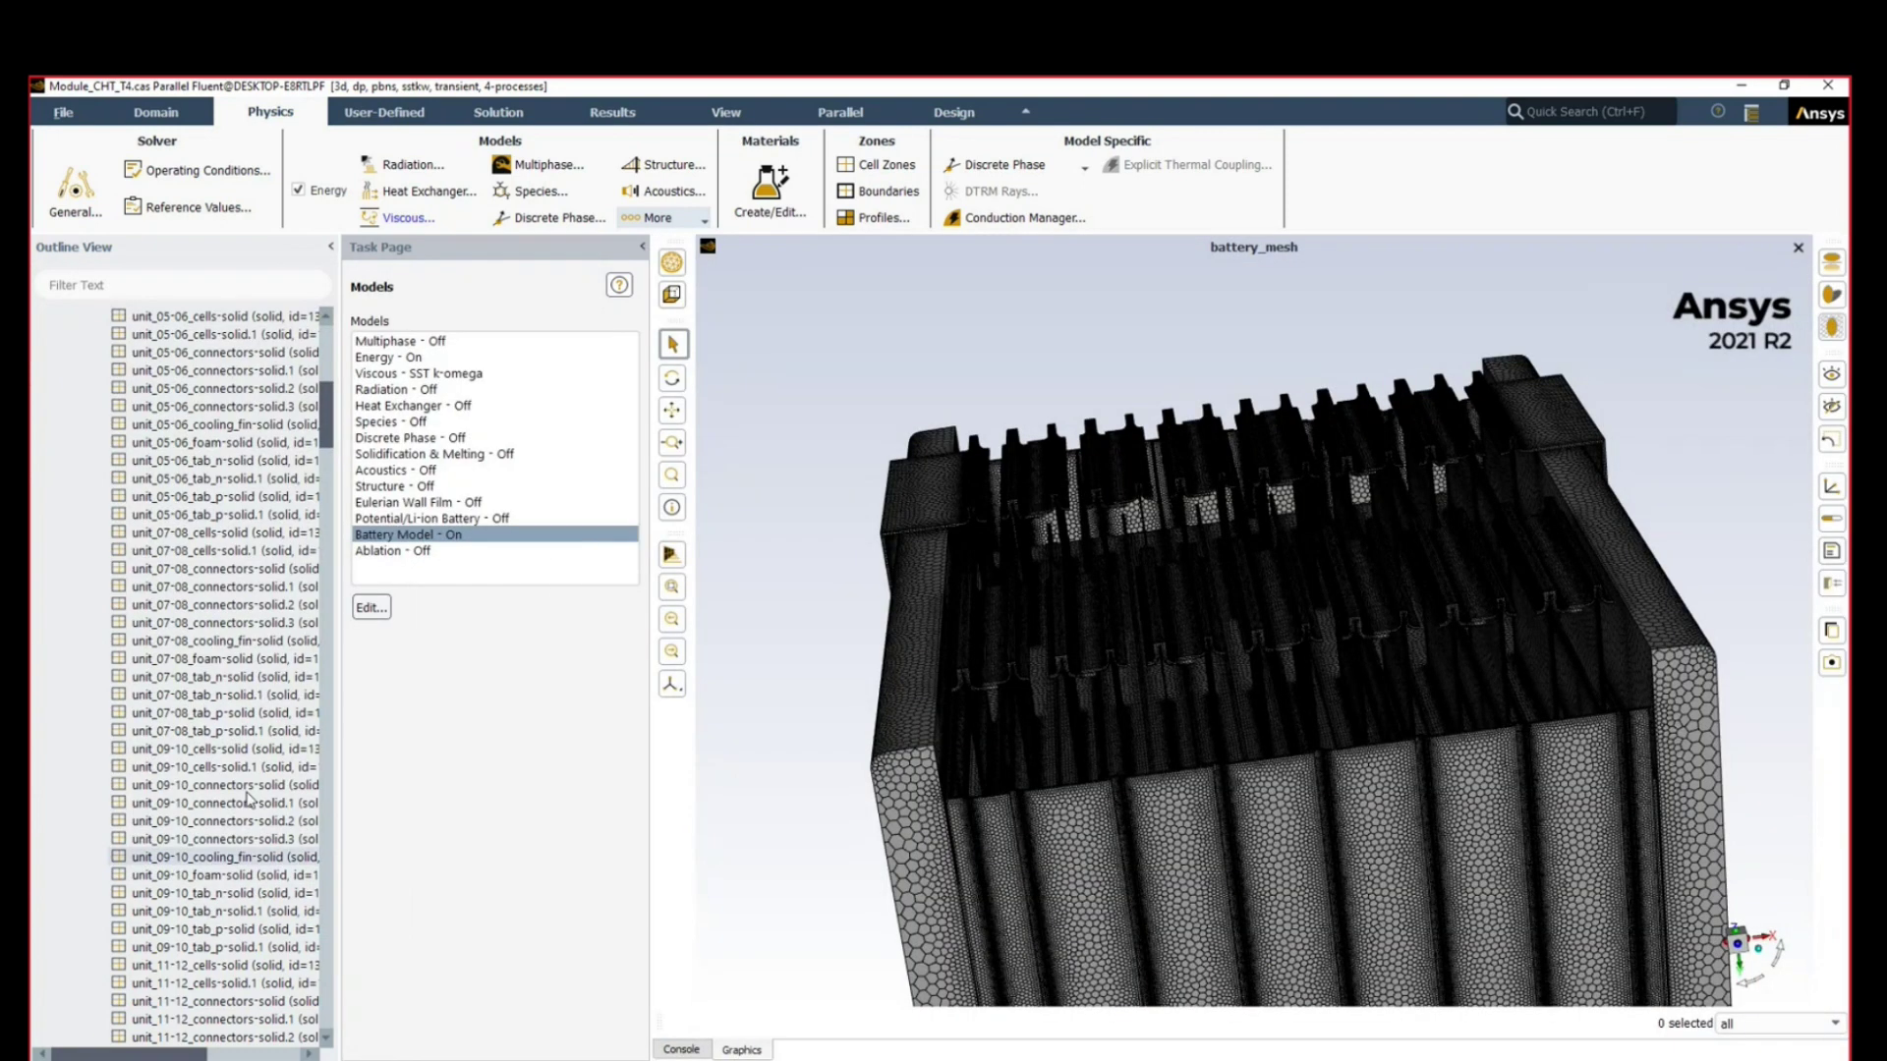
left_click_drag(326, 415, 319, 354)
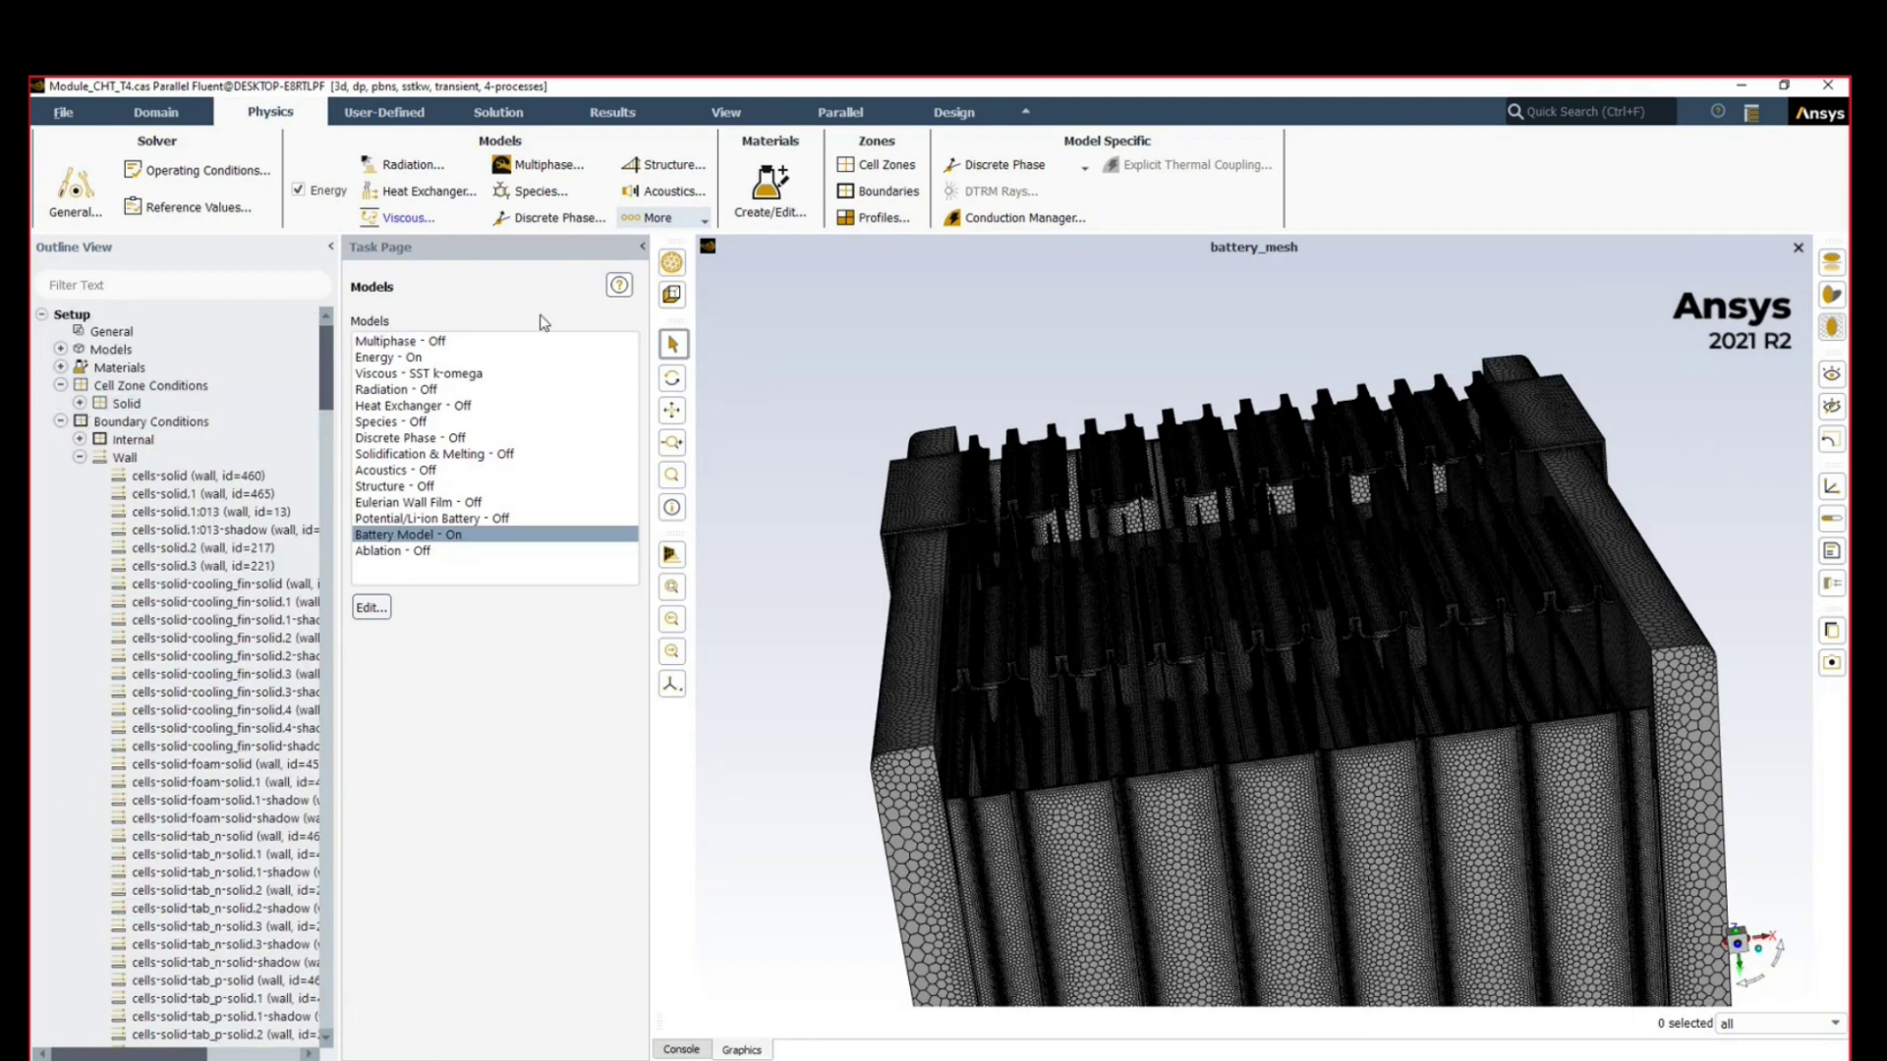
left_click(80, 457)
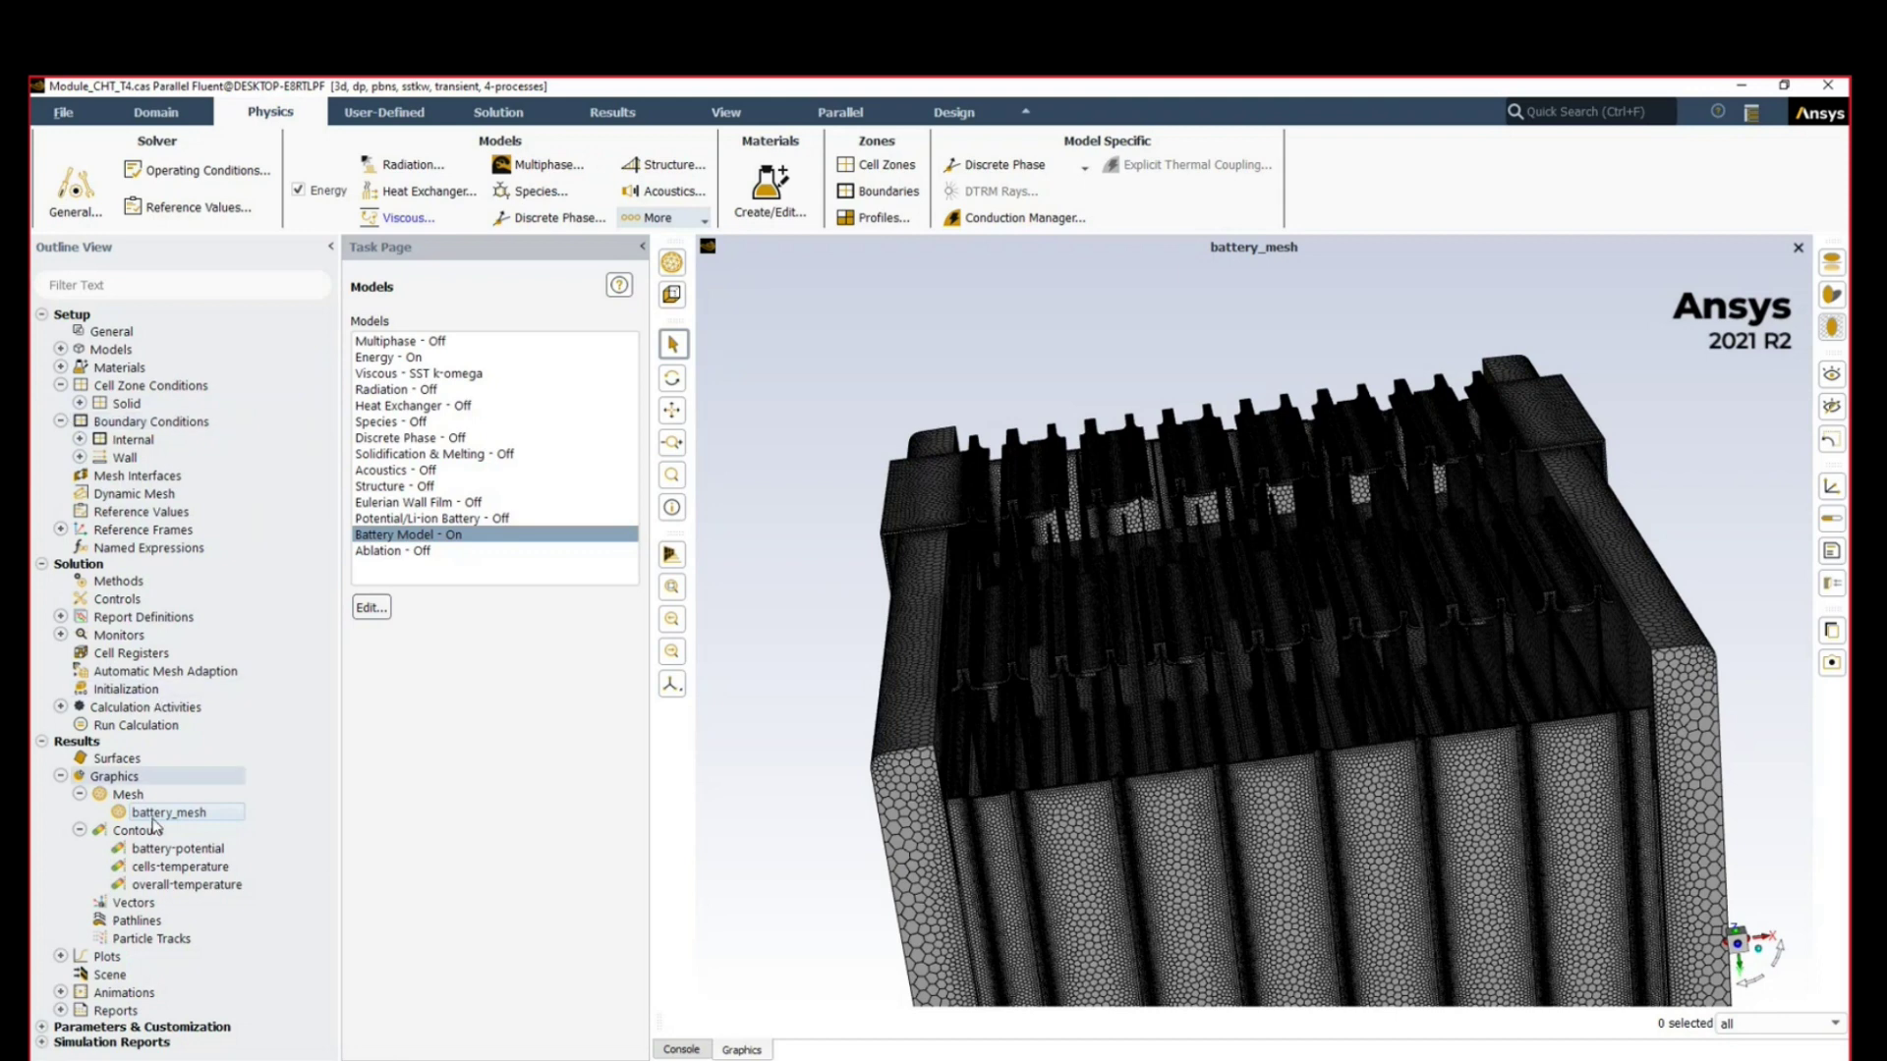
Step: Display the battery-potential contour, then zoom and rotate the module to a new angle
right_click(176, 848)
left_click(216, 1008)
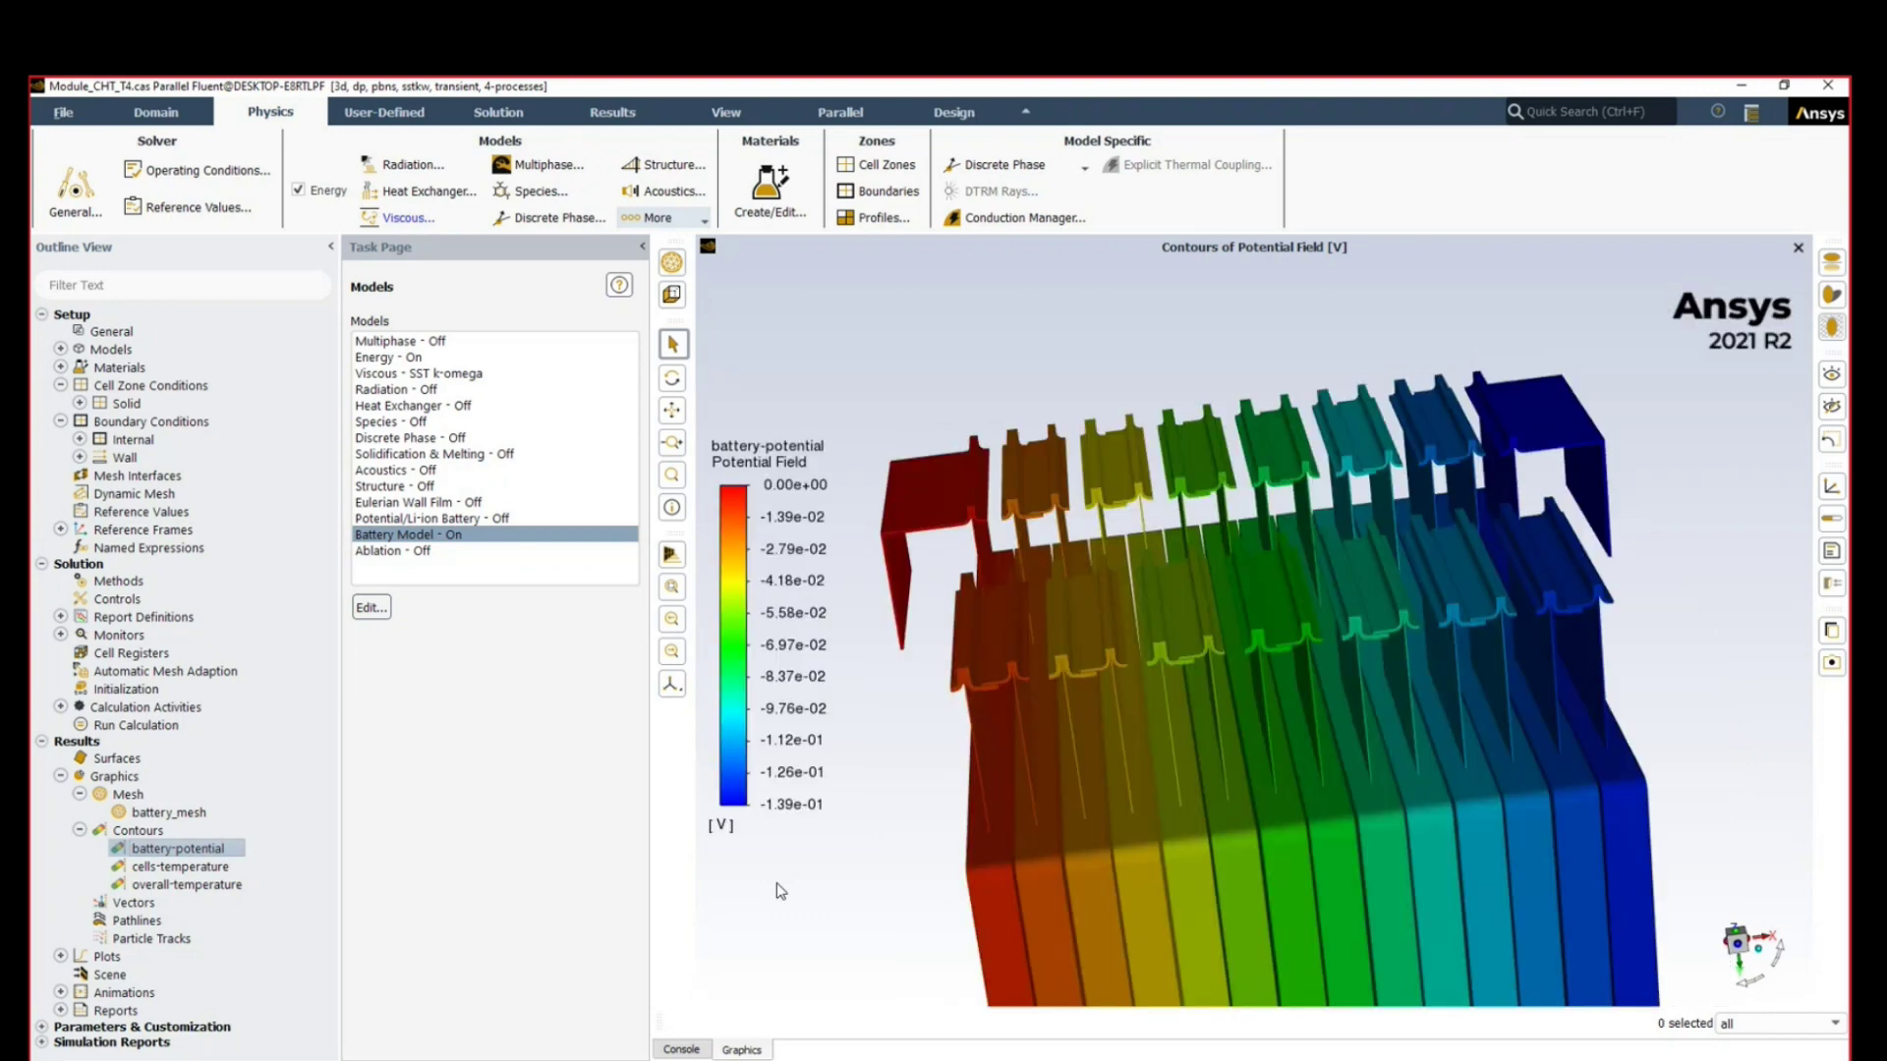
scroll(1347, 649, "down", 3)
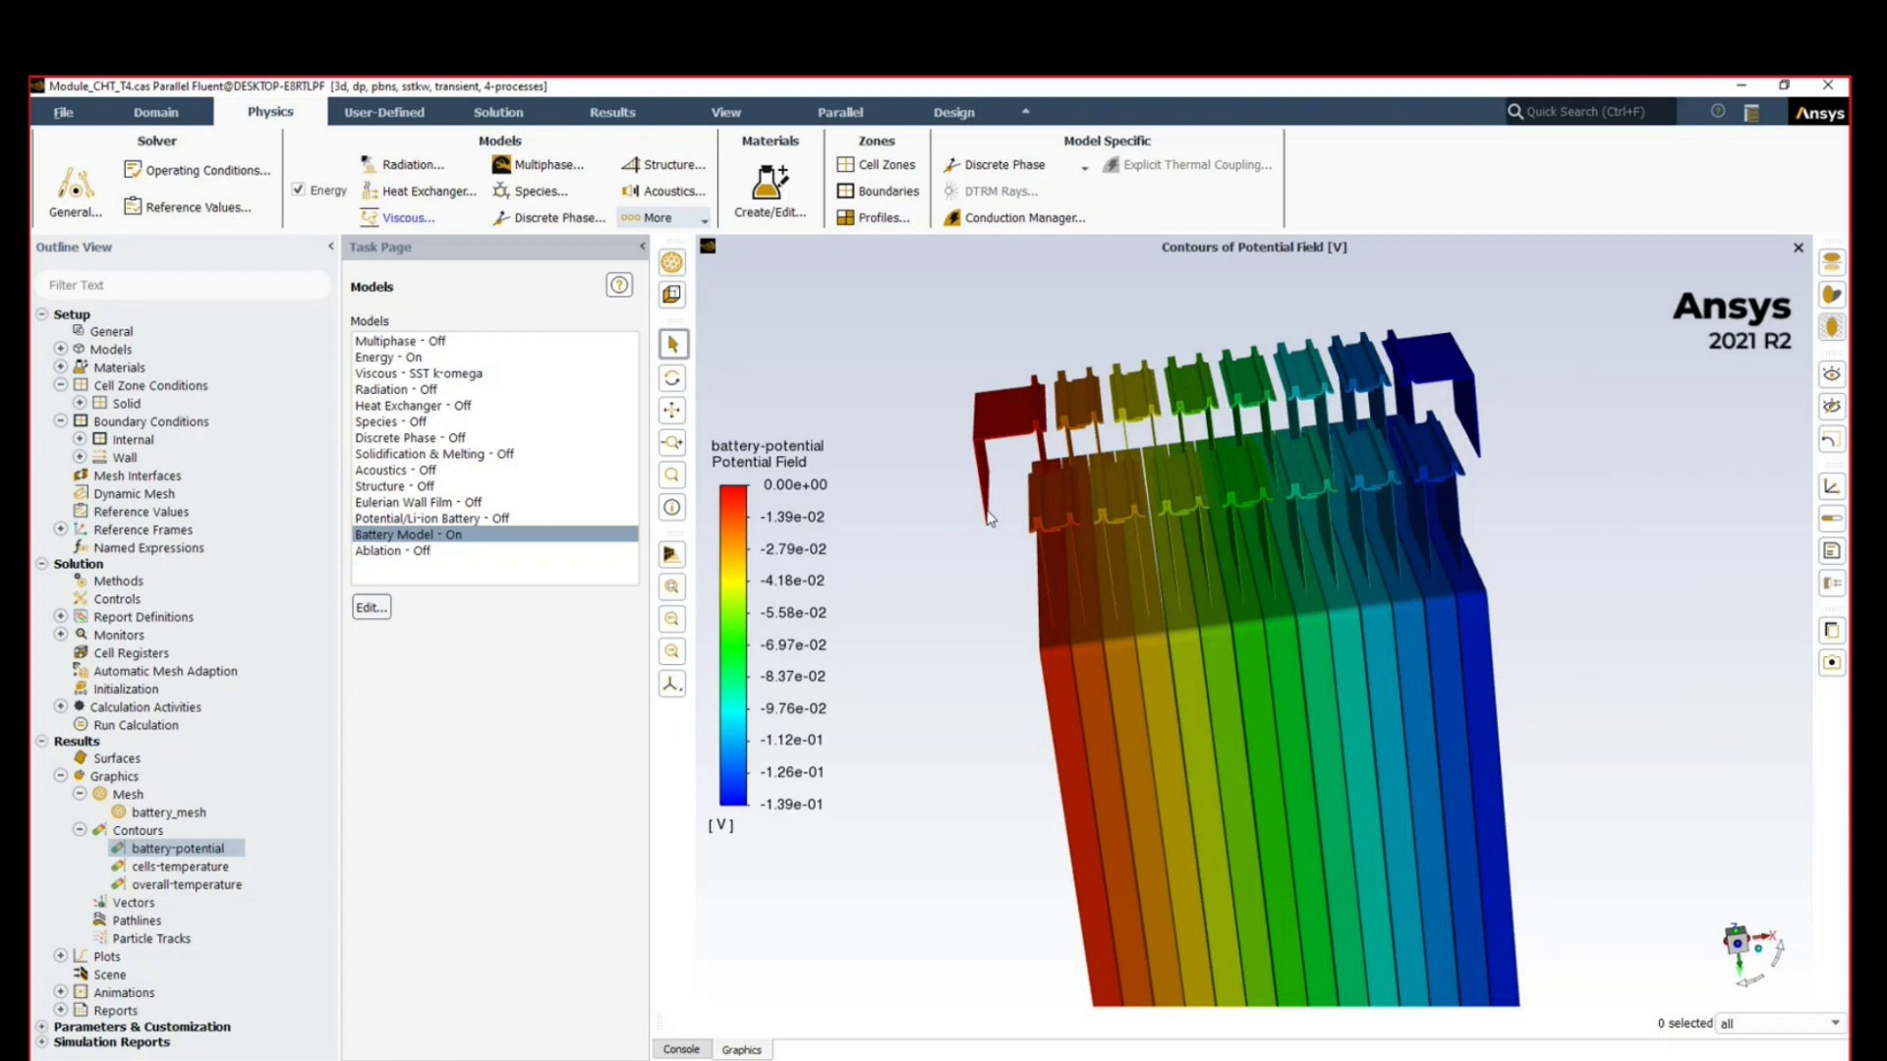
left_click_drag(897, 762, 1772, 639)
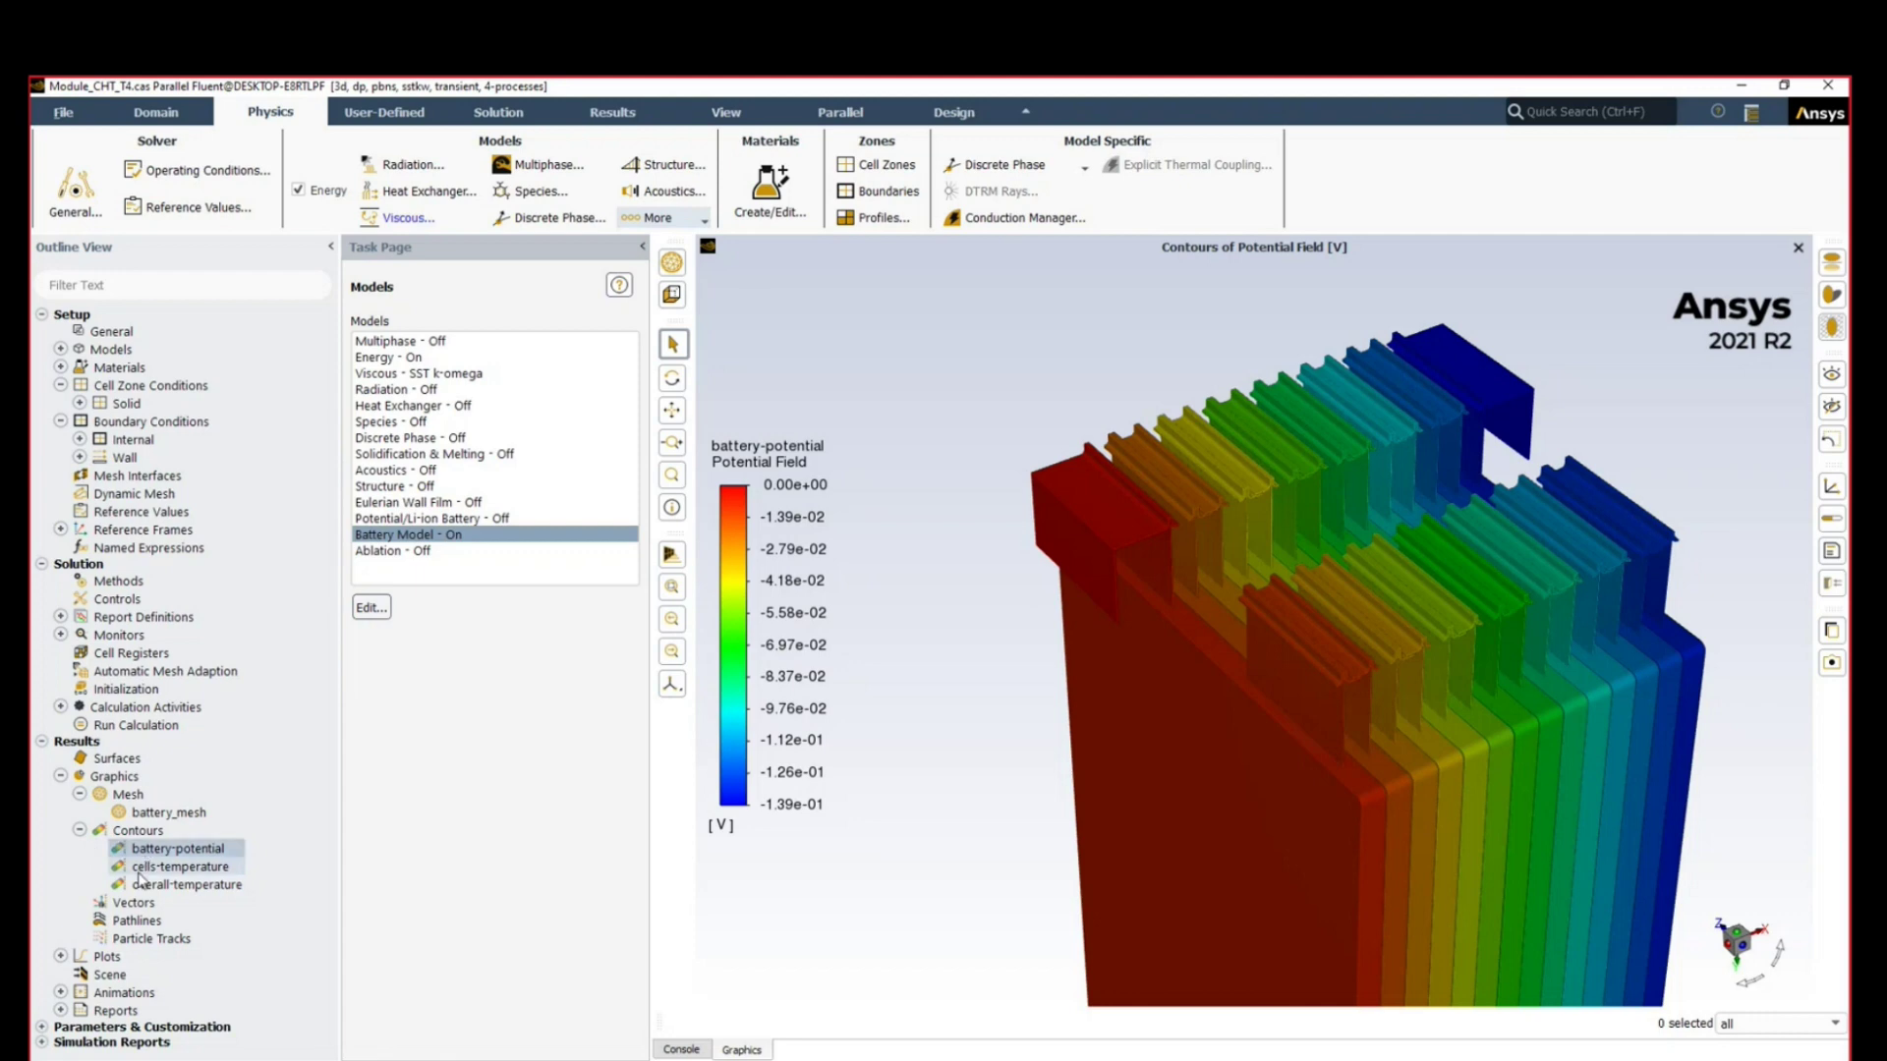
right_click(140, 868)
Step: Show cells-temperature in the Contours of Potential Field window, tilting the module so its tabs face the viewer
mouse_move(196, 815)
left_click(339, 848)
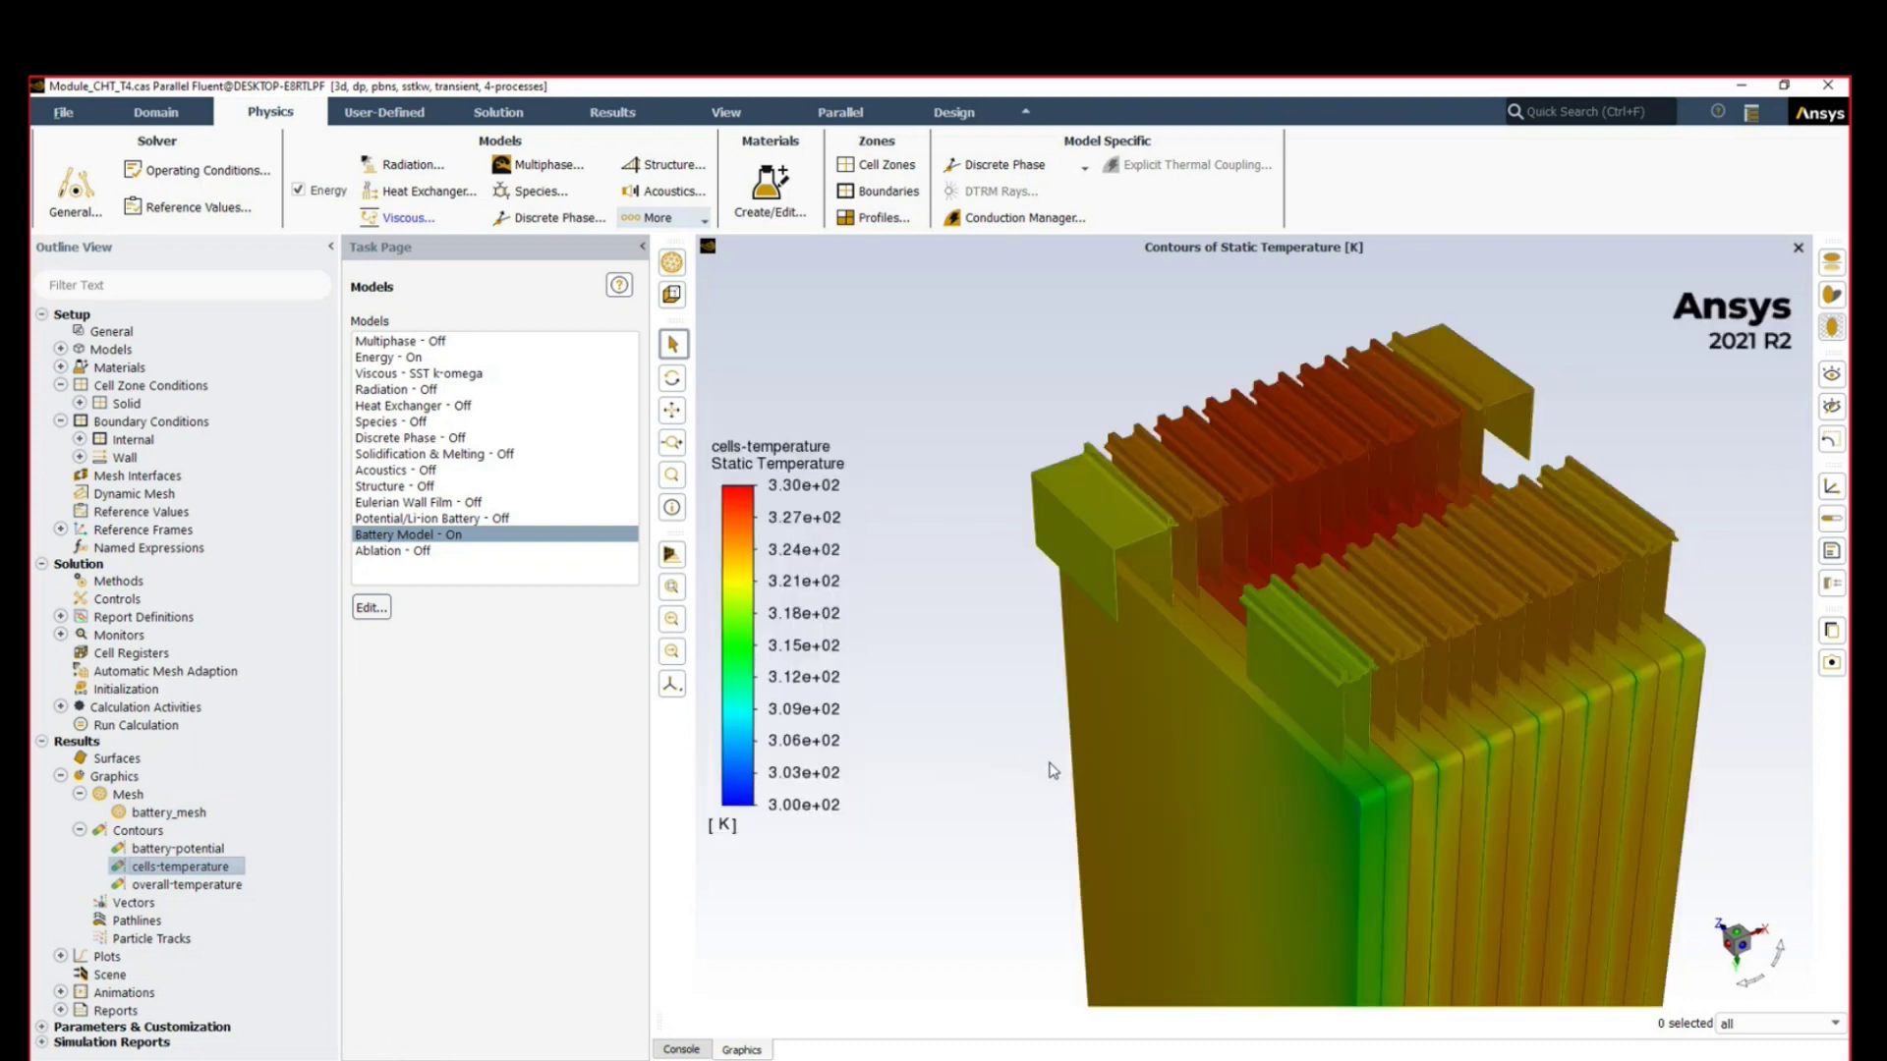
left_click_drag(1003, 839, 1217, 918)
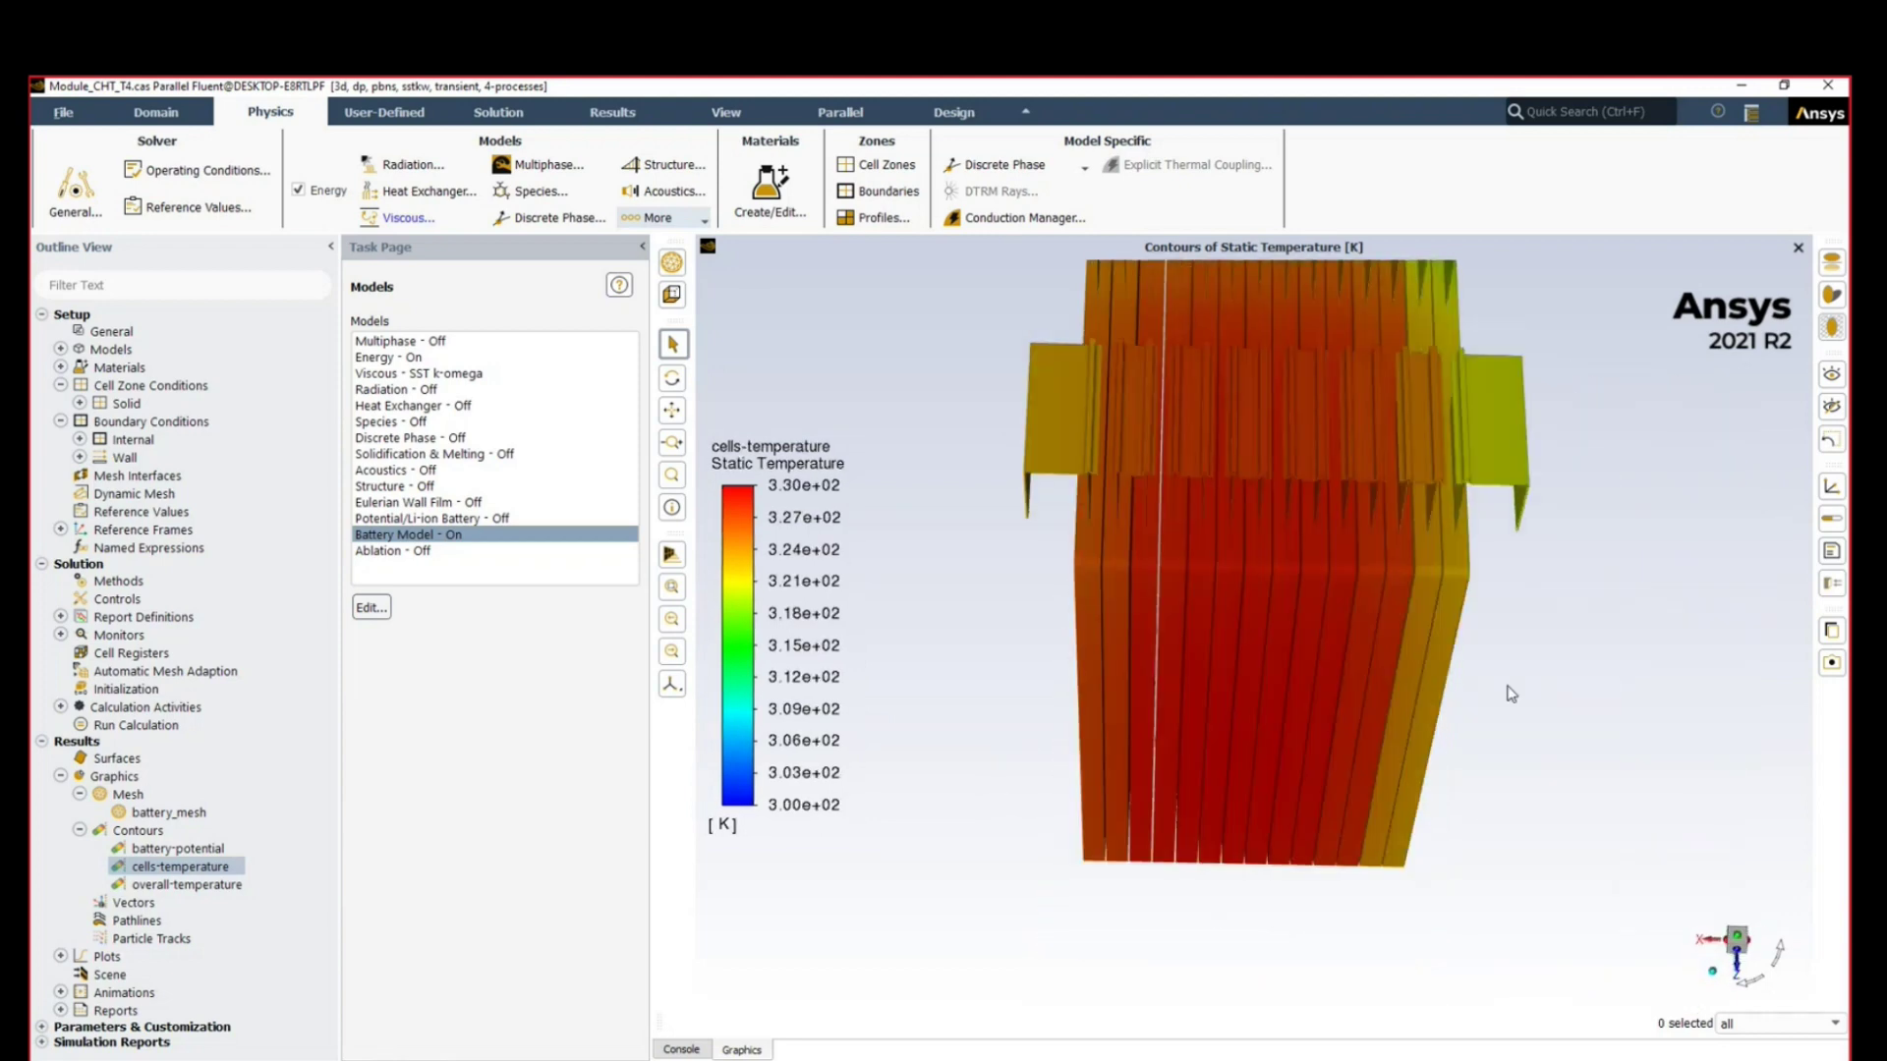
left_click_drag(1510, 694, 1403, 784)
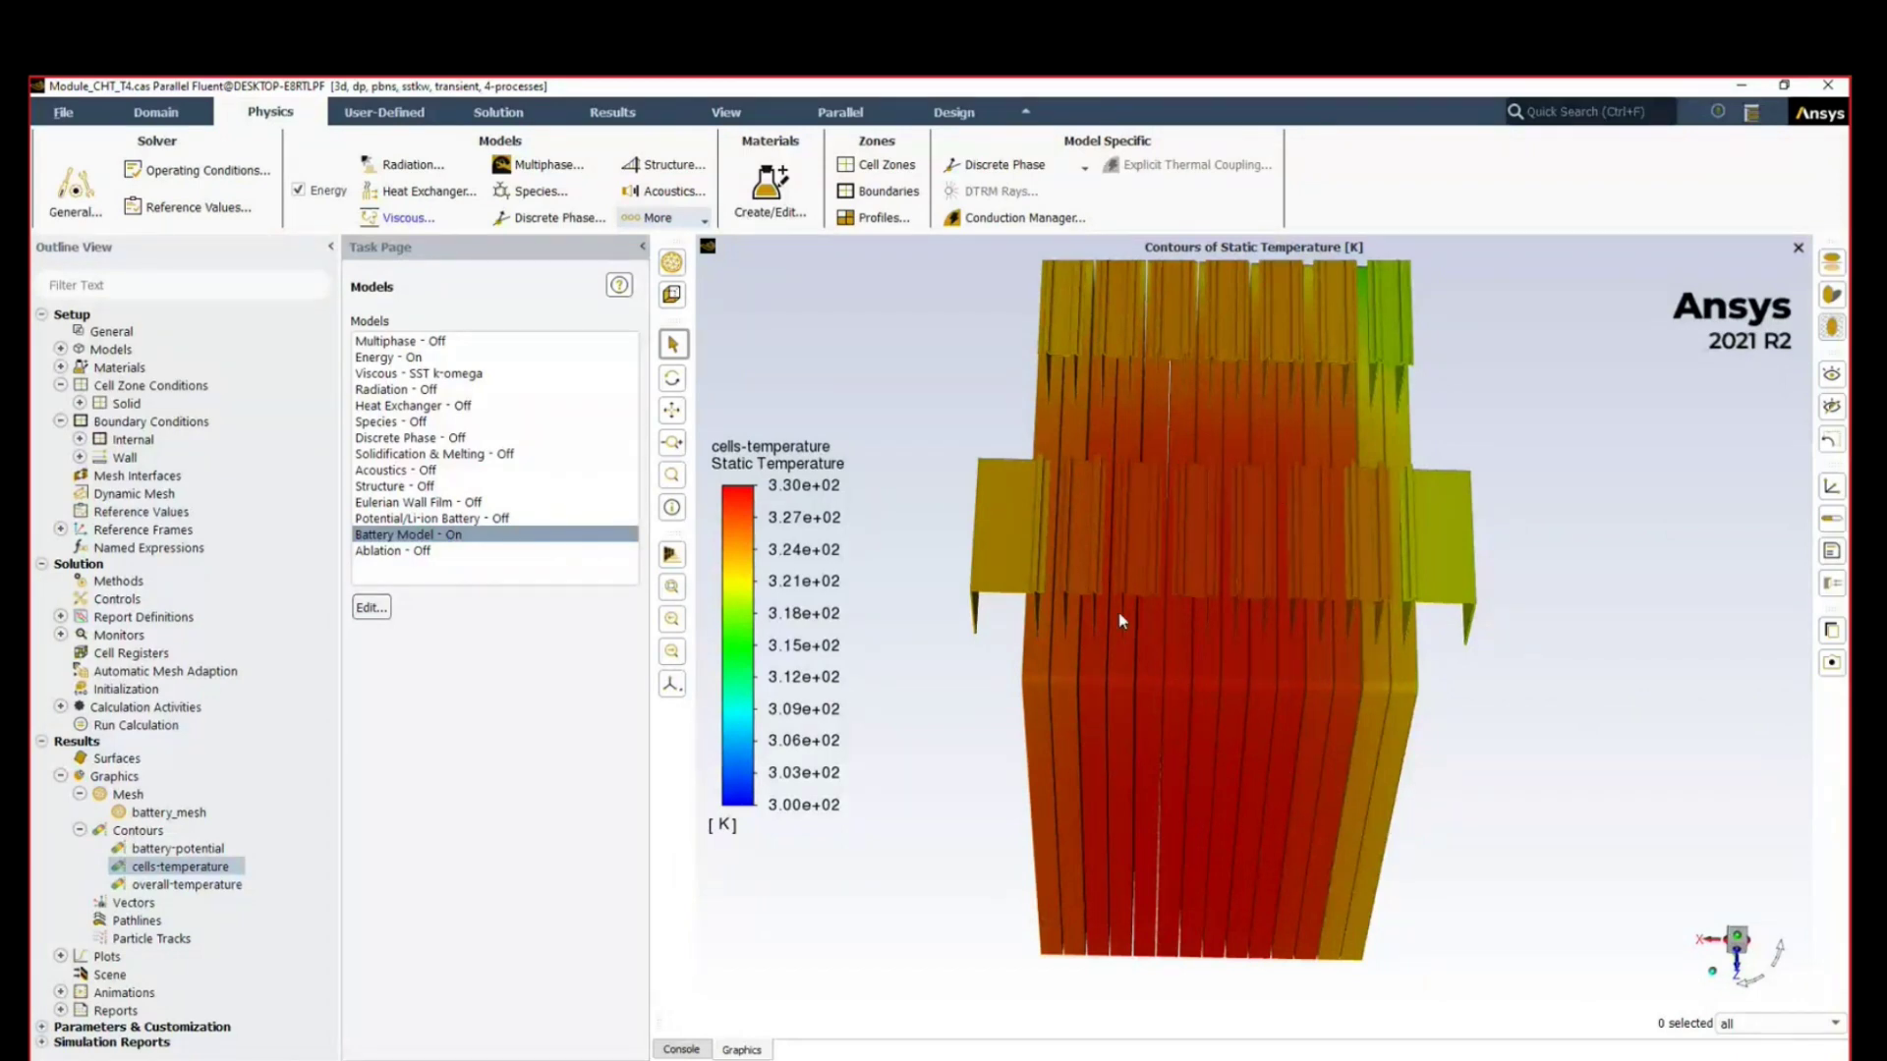
left_click_drag(1521, 817, 1463, 570)
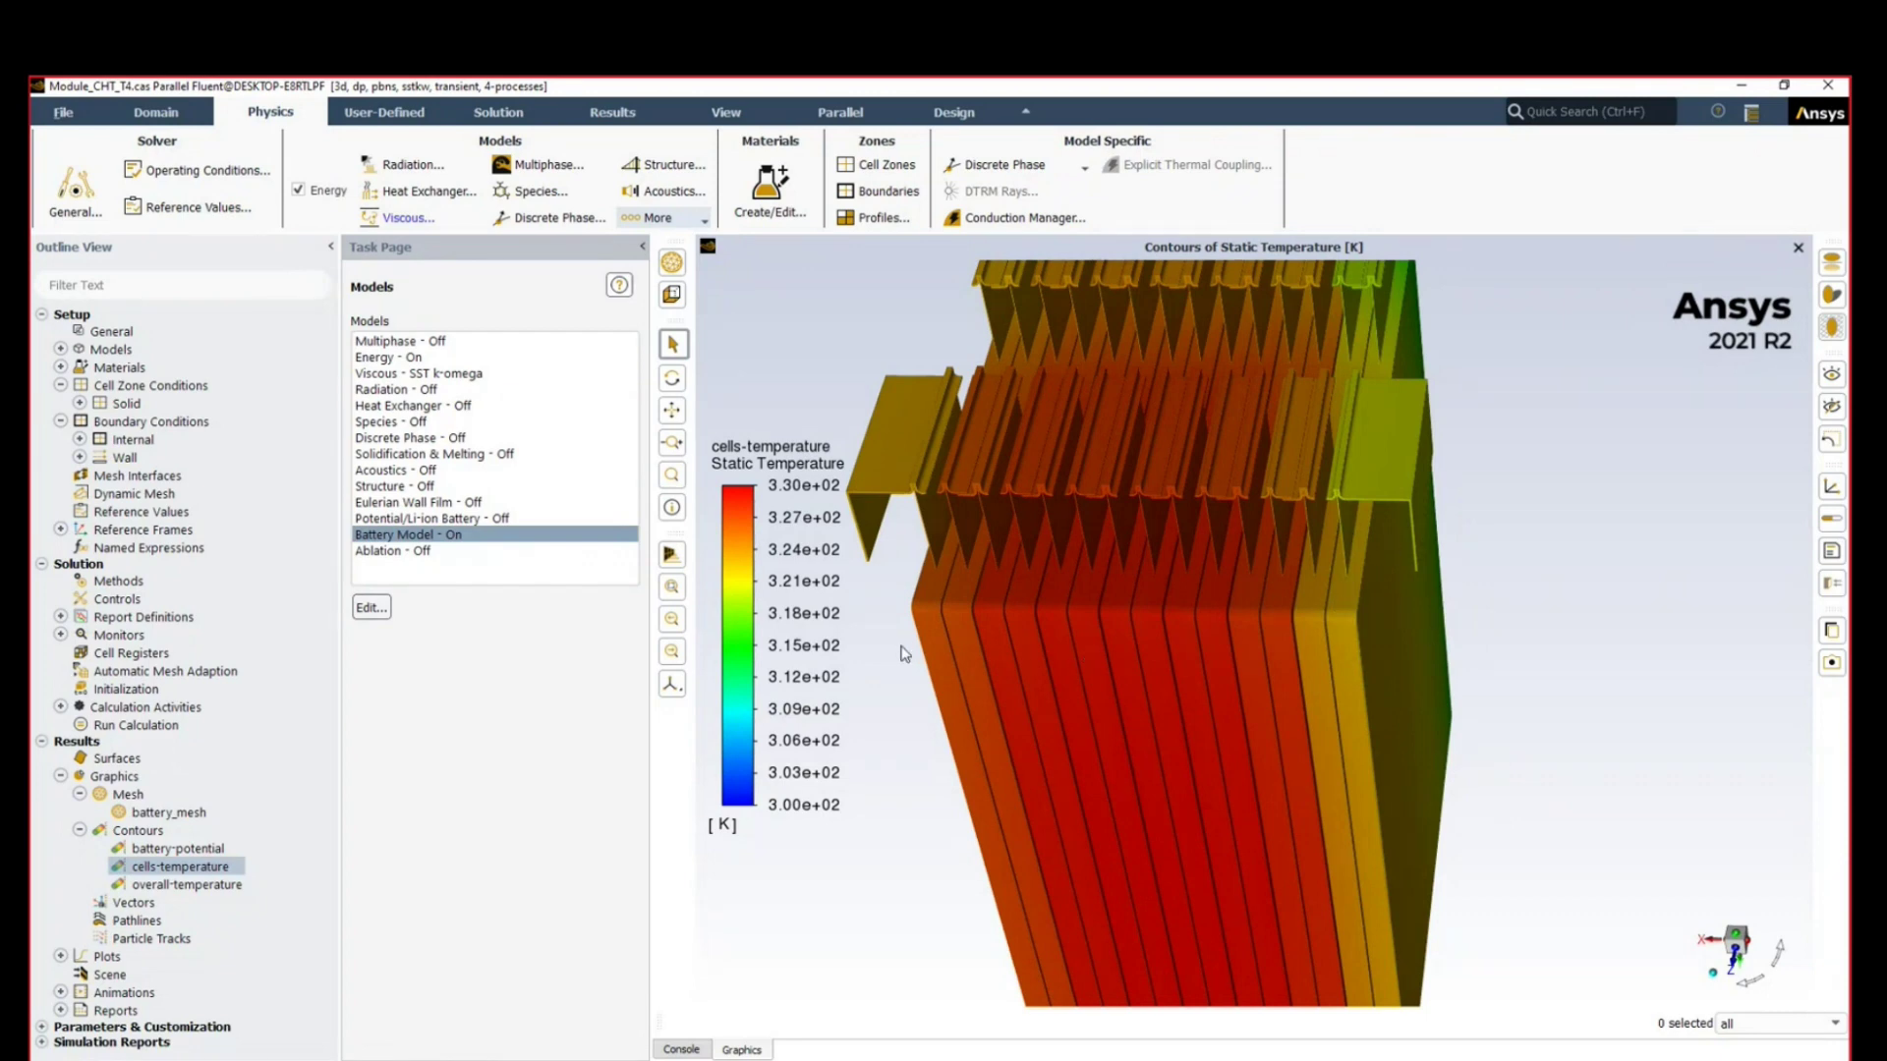
Step: Reposition the colour legend up and to the right and fine-tune the module's view angle
left_click_drag(861, 717, 808, 657)
left_click_drag(1189, 782, 1161, 507)
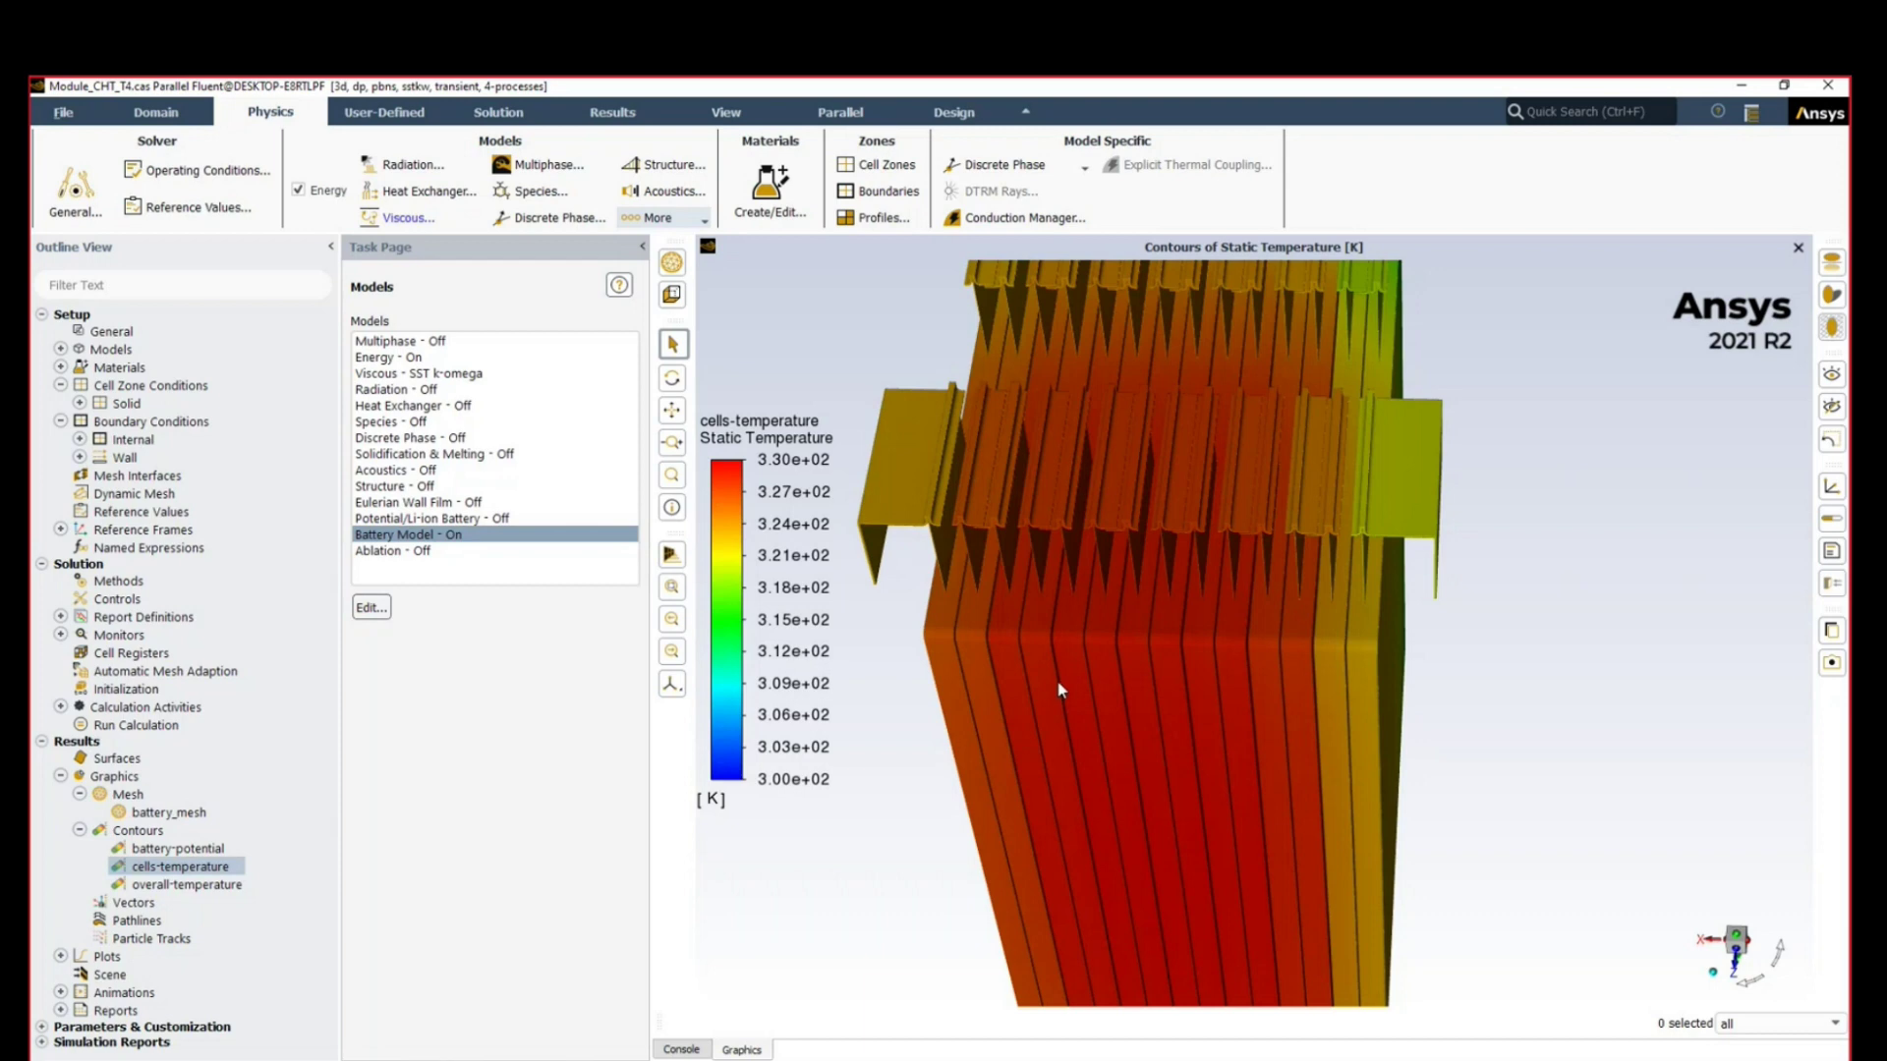
left_click_drag(1066, 703, 1074, 662)
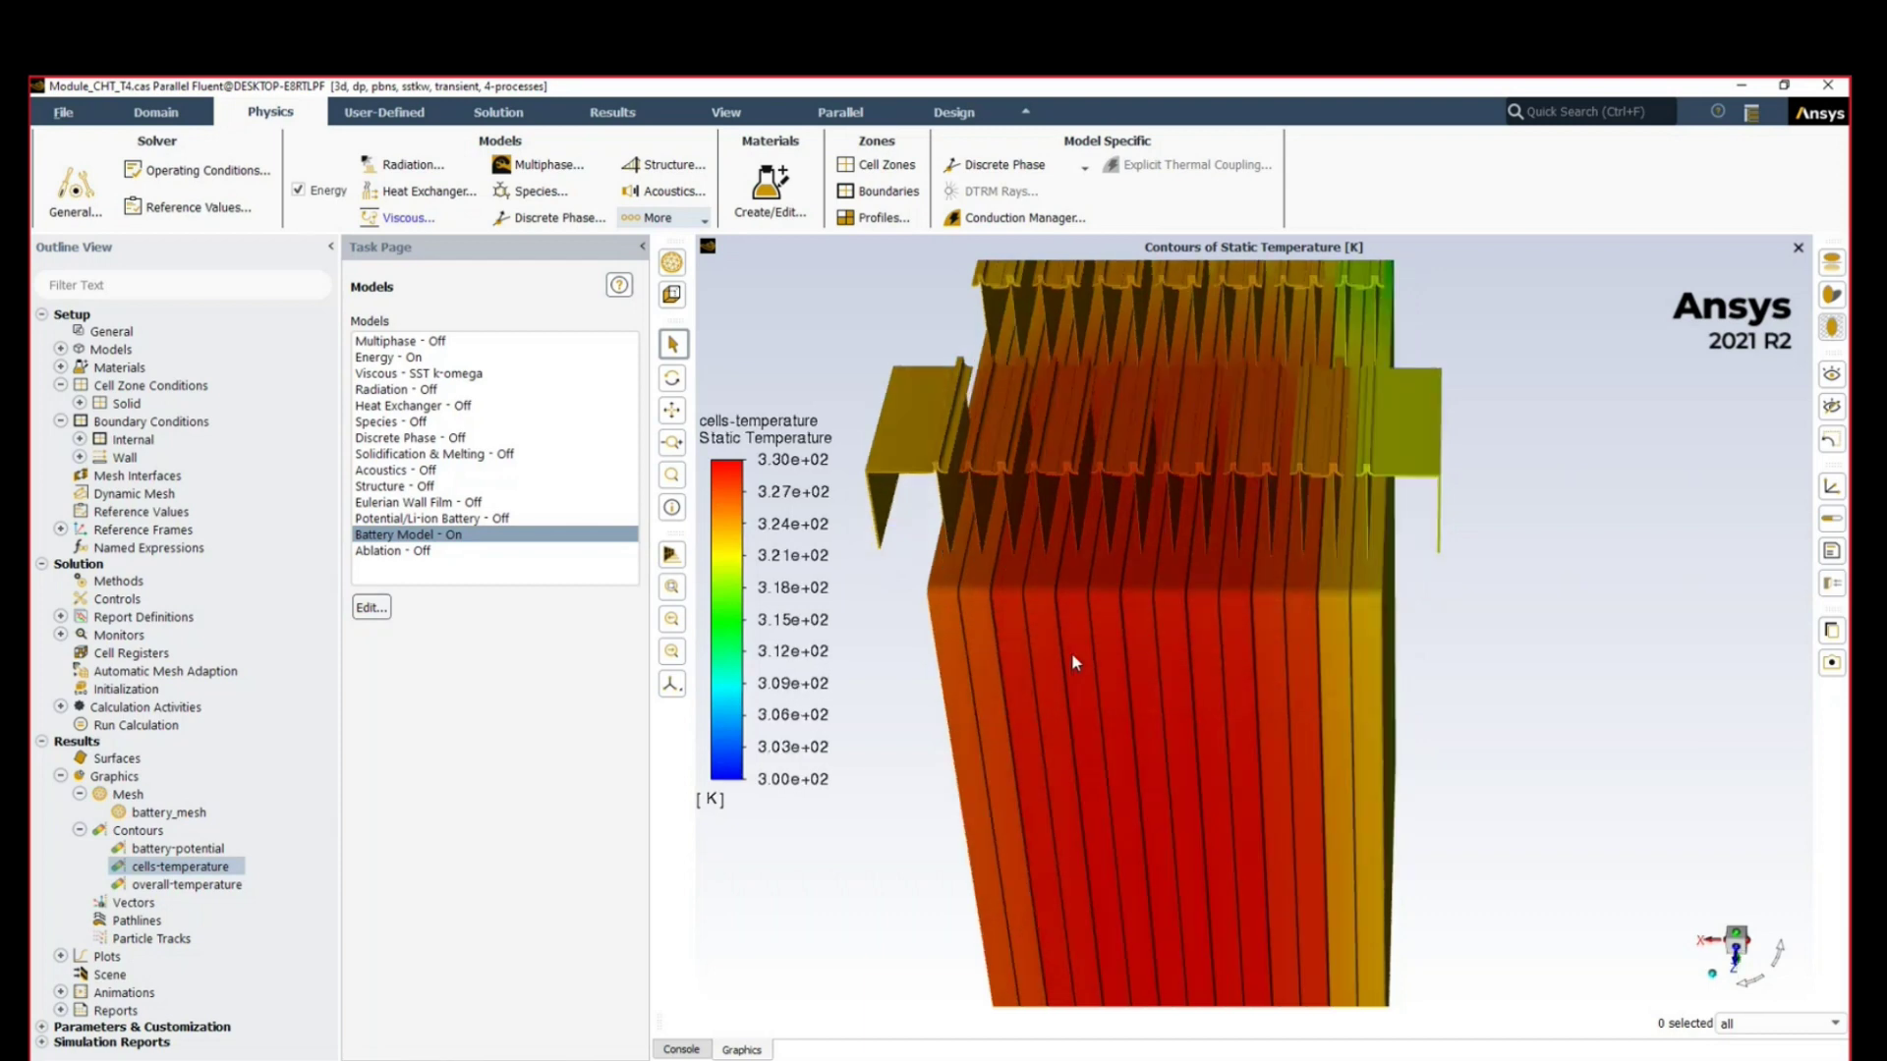
scroll(1161, 765, "down", 3)
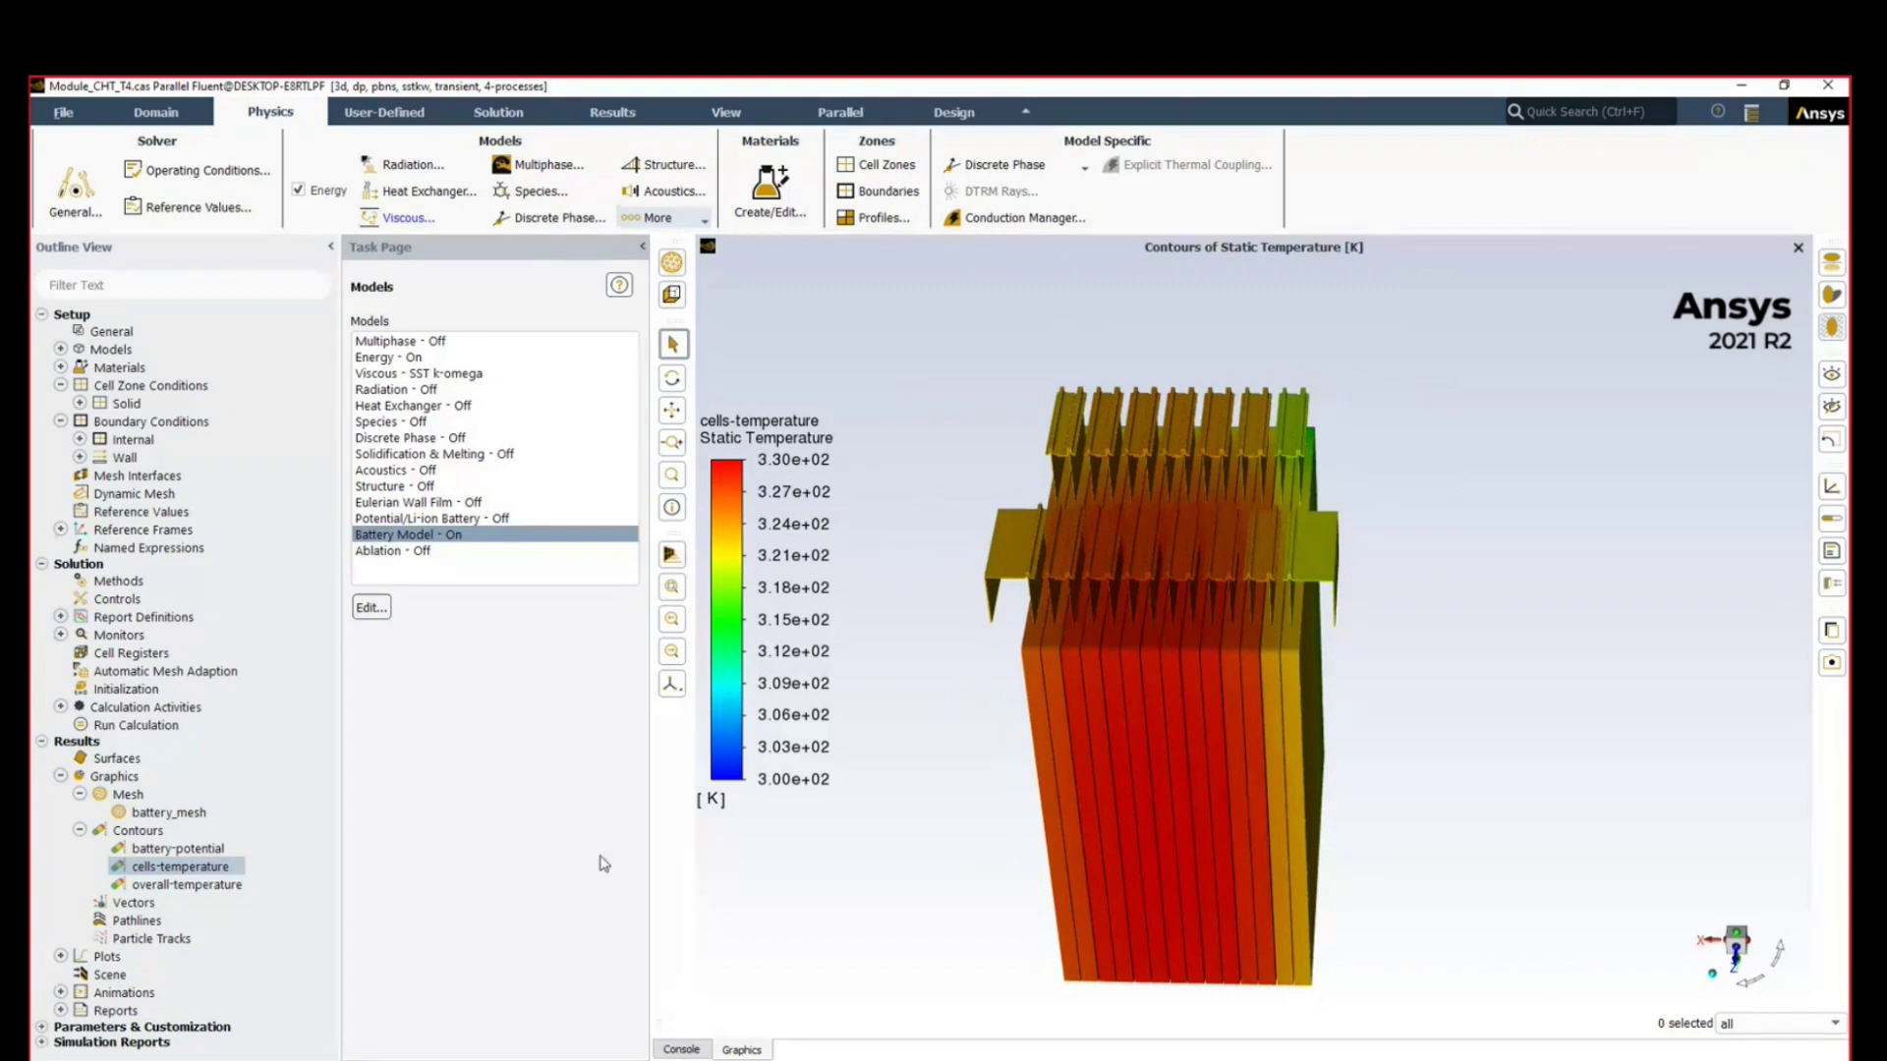
left_click(196, 885)
right_click(215, 883)
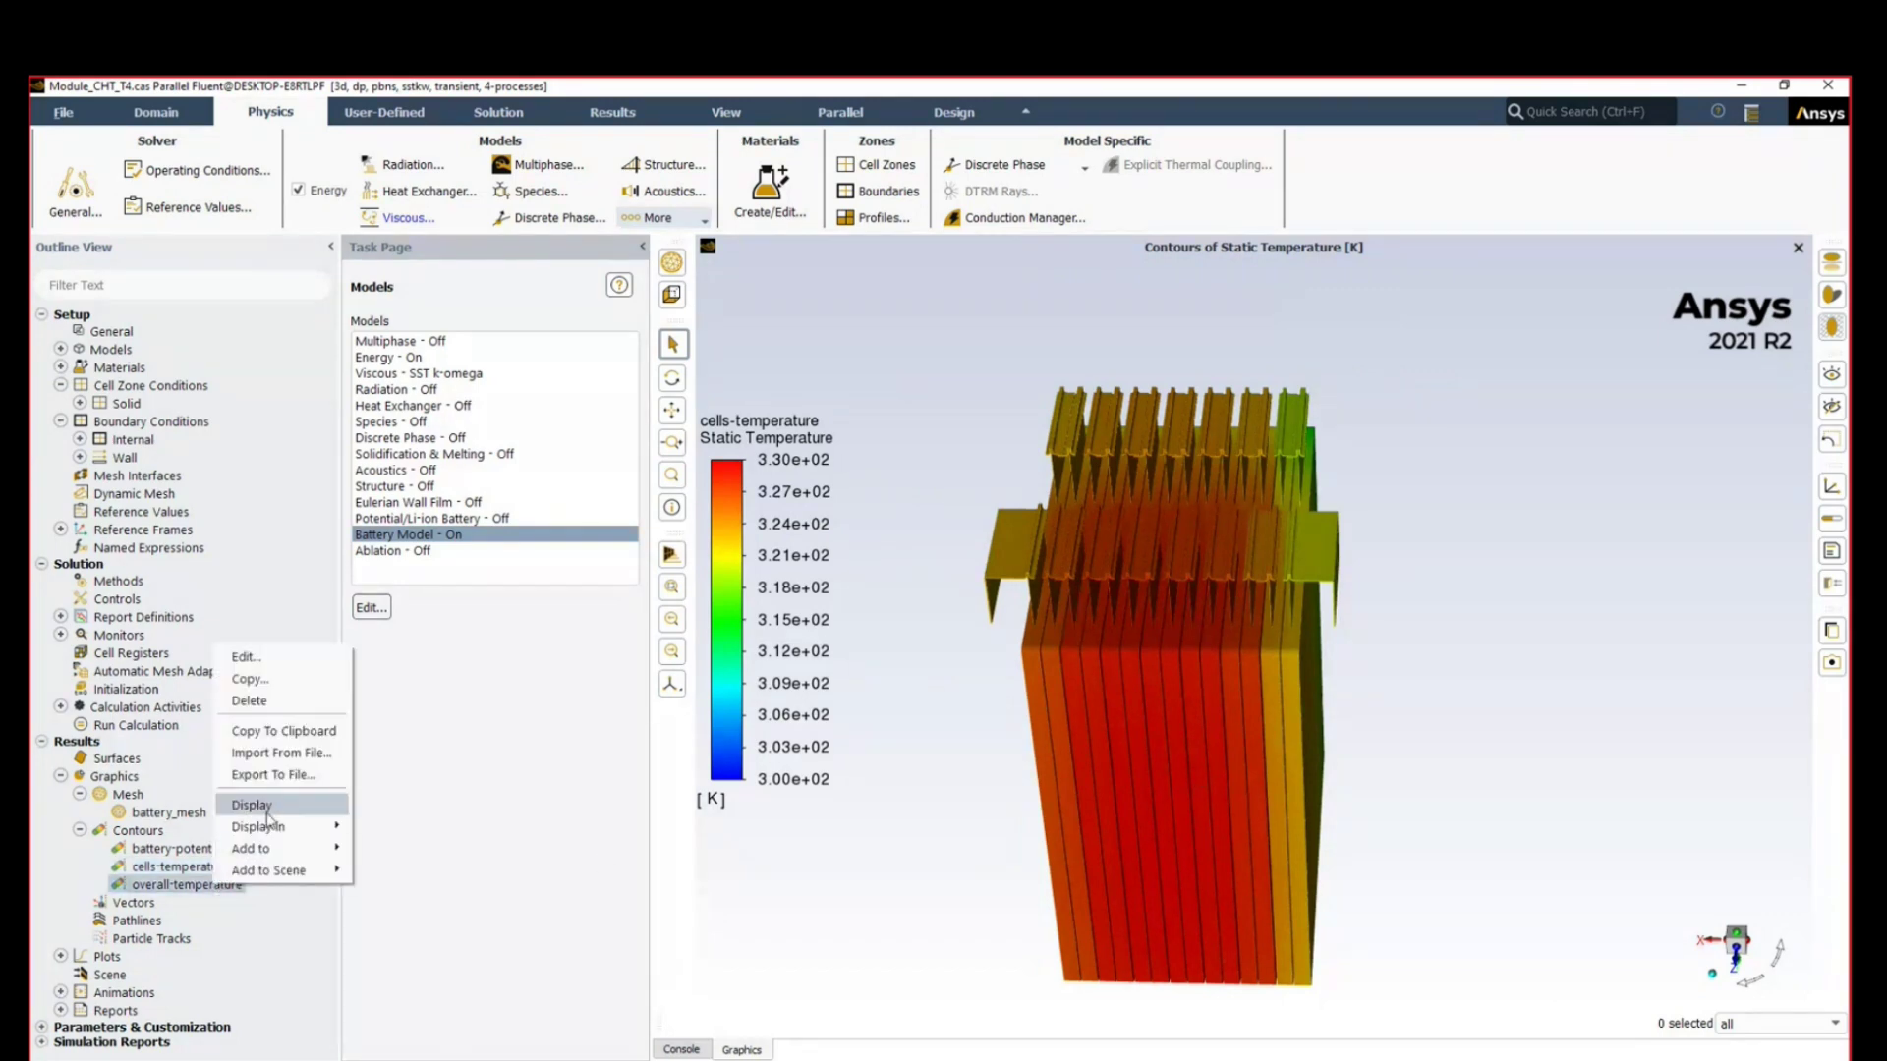
Step: Show the overall-temperature contour, rotating the module to inspect its right side and underside
left_click(252, 805)
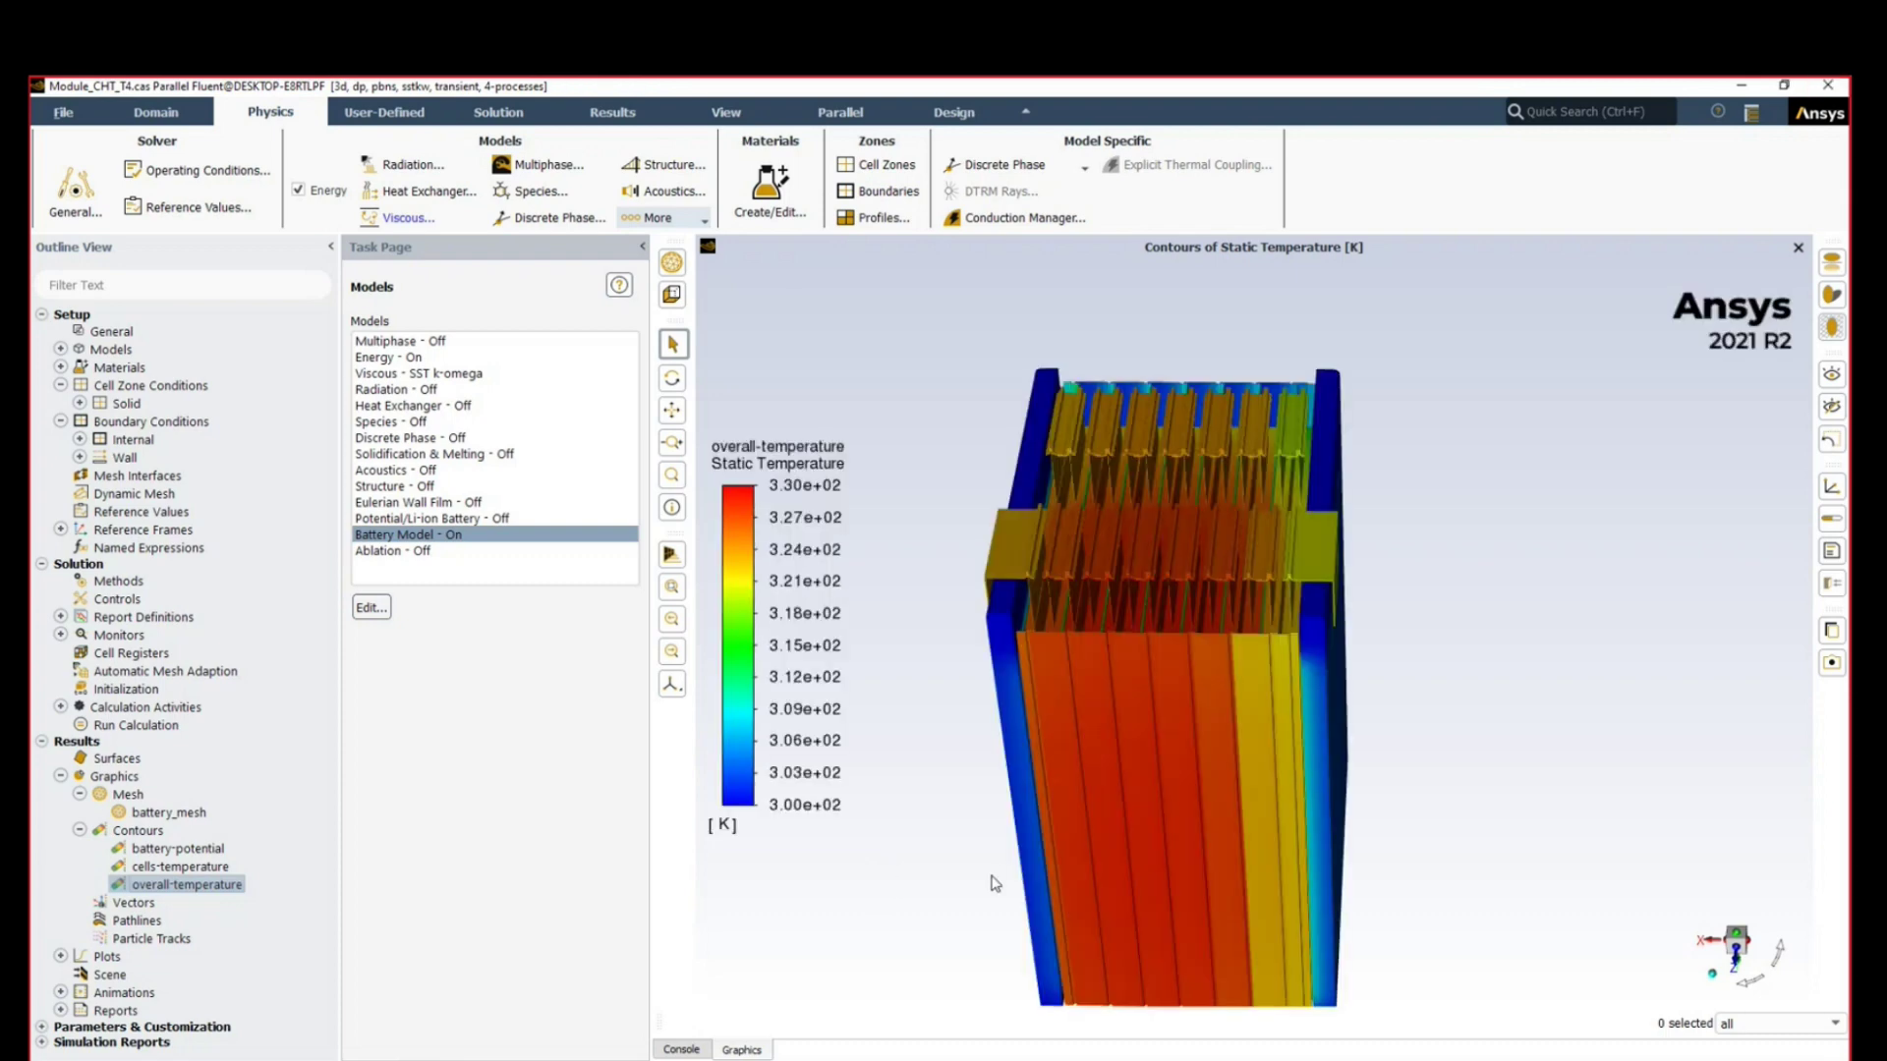
mouse_move(1428, 771)
left_mouse_down()
mouse_move(1368, 801)
mouse_move(1425, 750)
left_mouse_up()
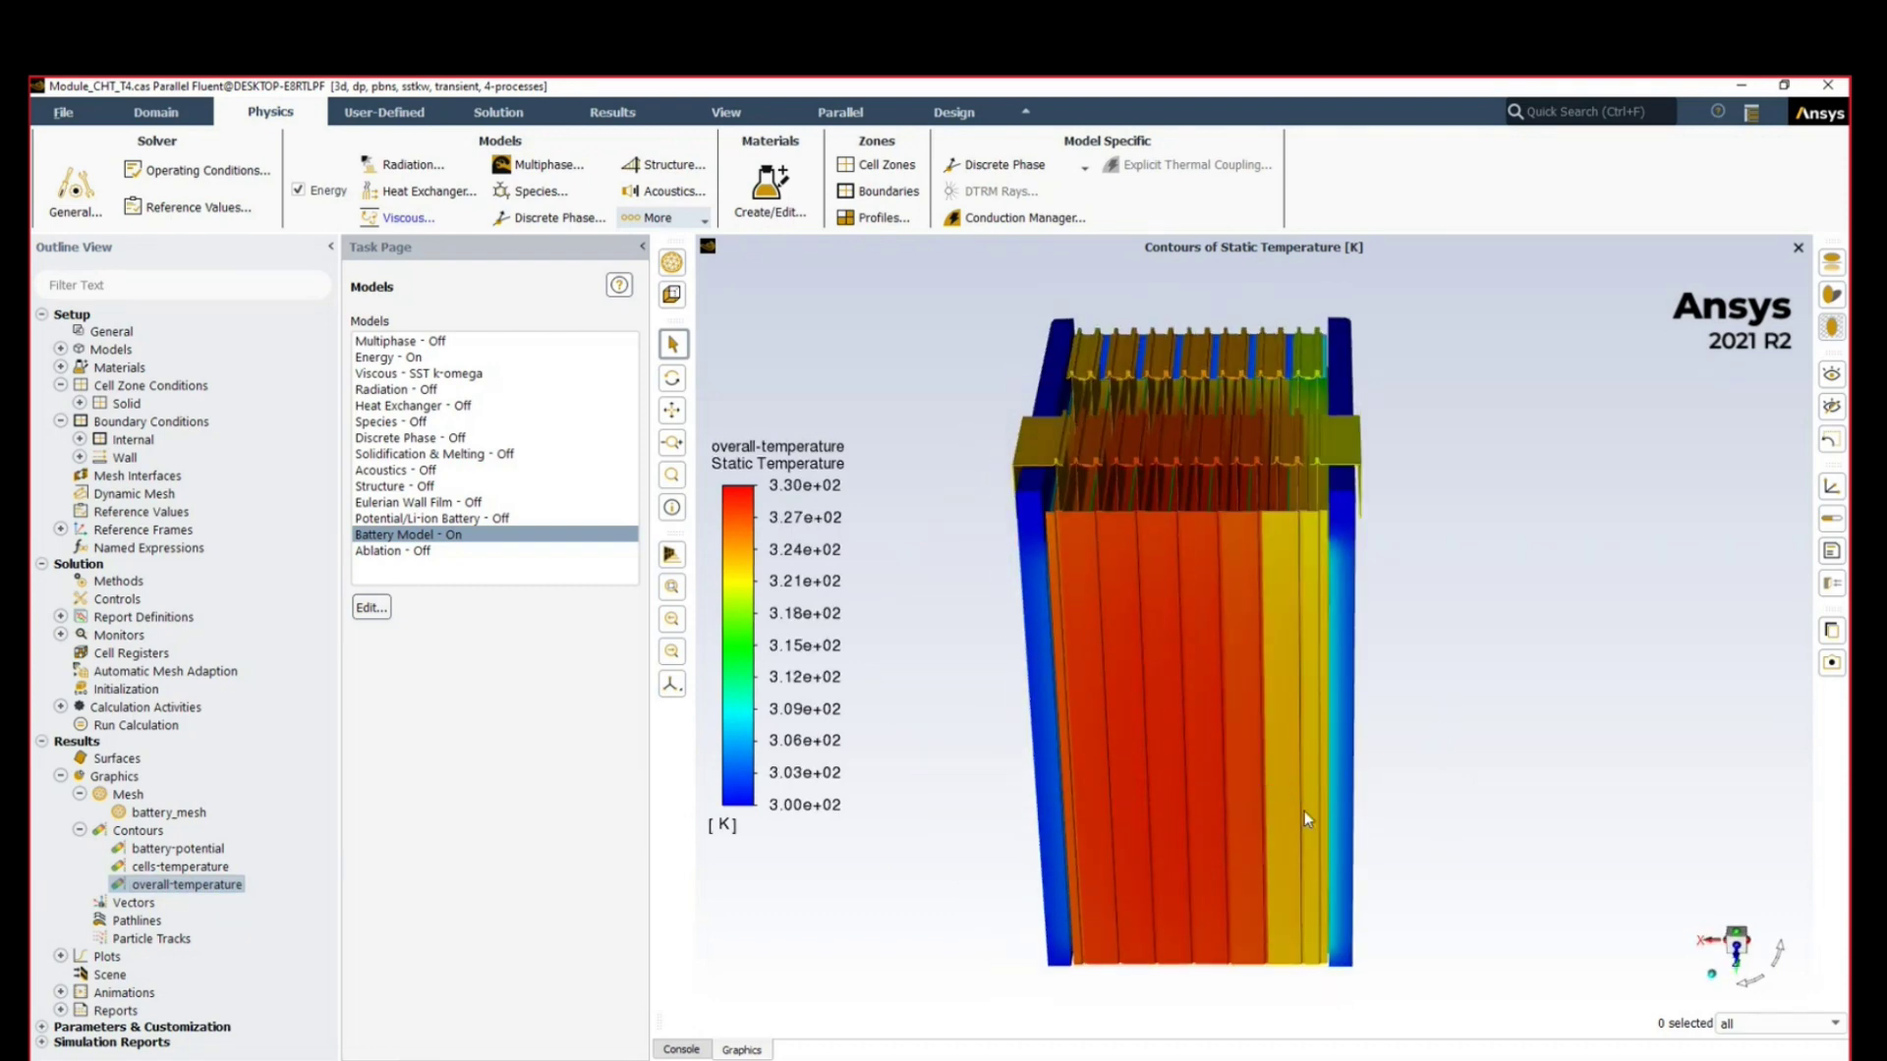
left_click_drag(1422, 936, 1533, 934)
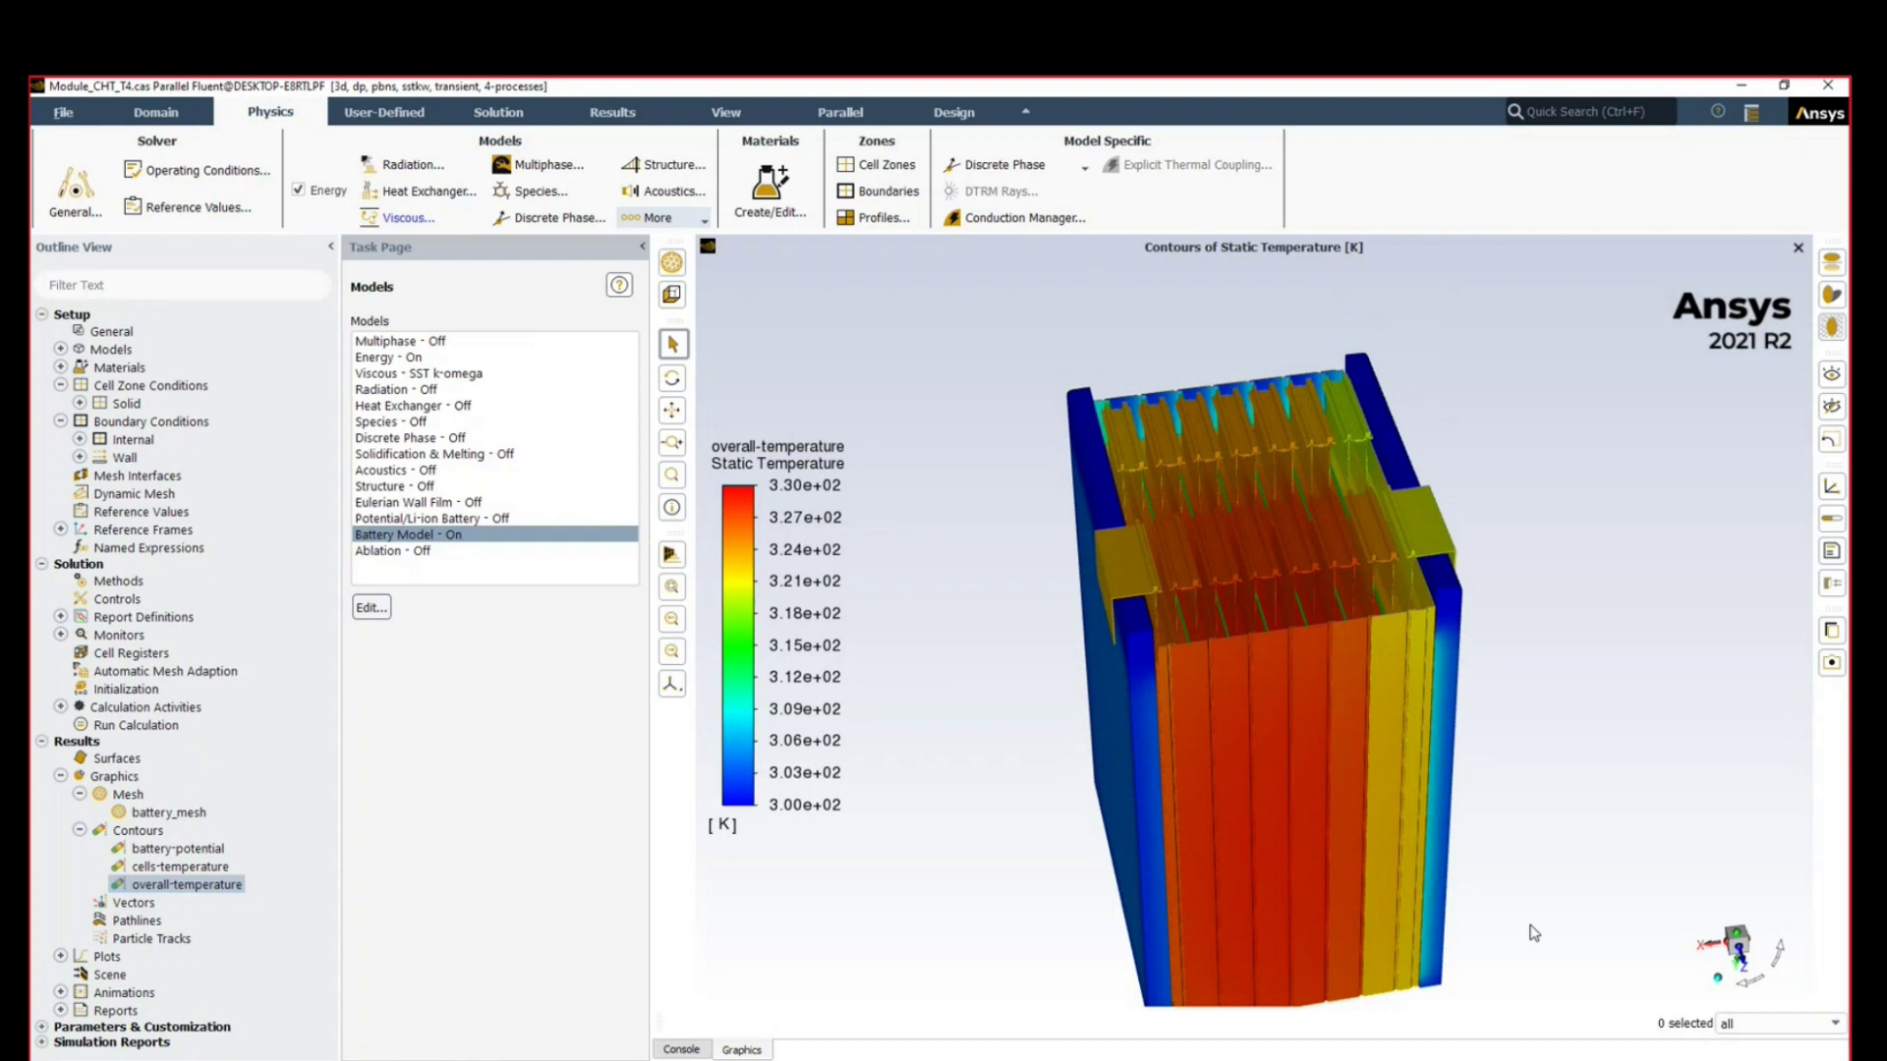